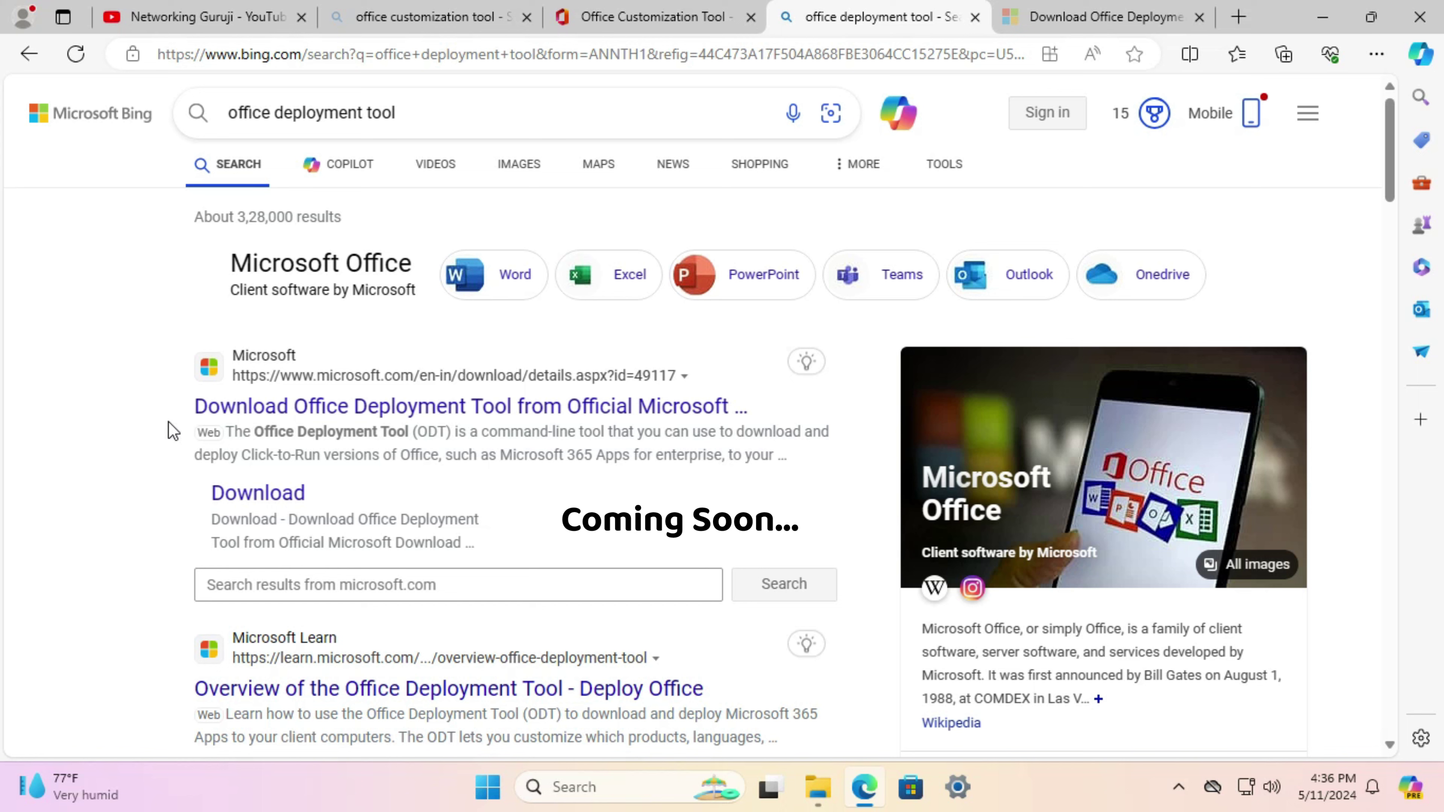
- Download the Office Deployment Tool in English from its Microsoft Download Center page
{"action": "left_click", "coordinate": [1045, 28]}
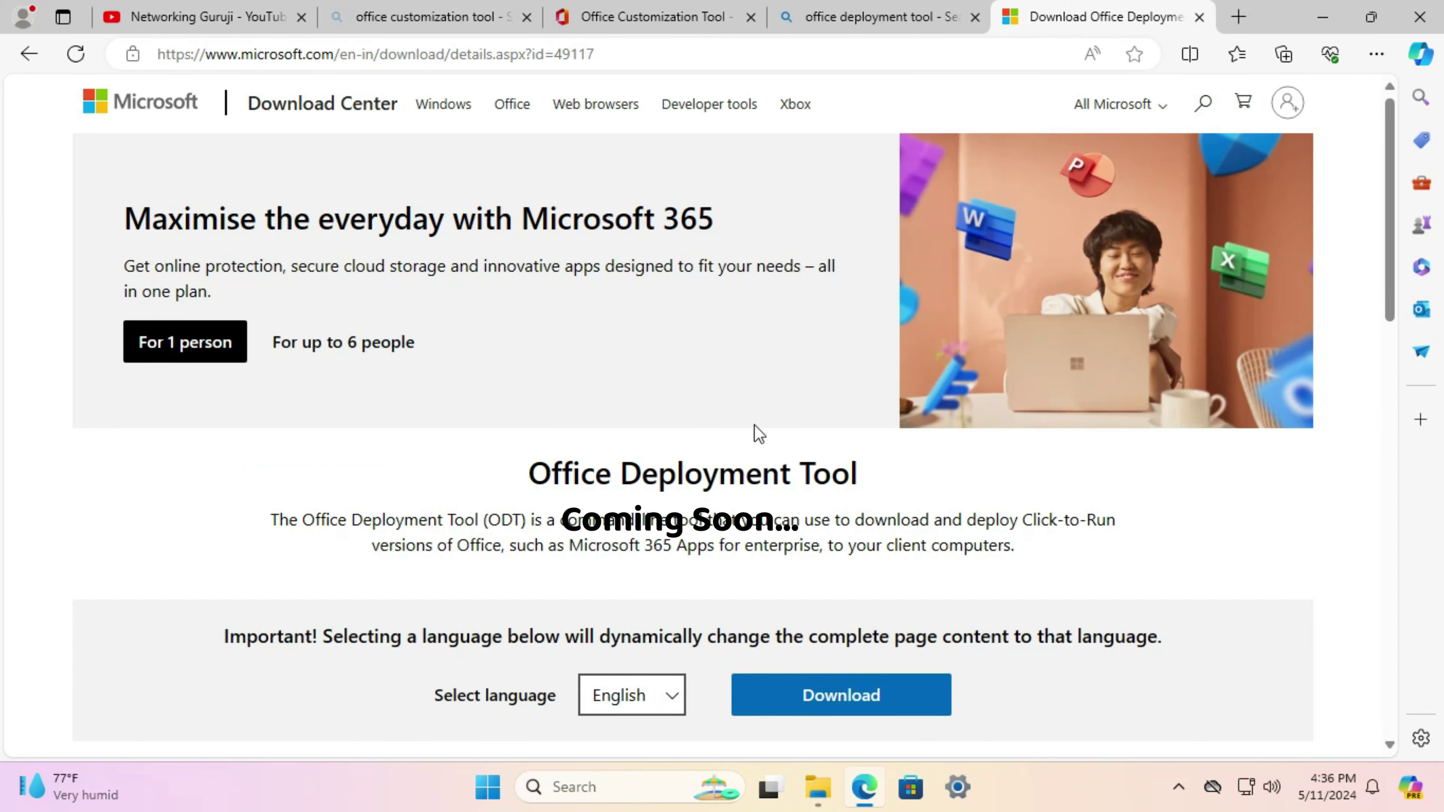
{"action": "scroll", "coordinate": [418, 478], "scroll_direction": "down", "scroll_amount": 3}
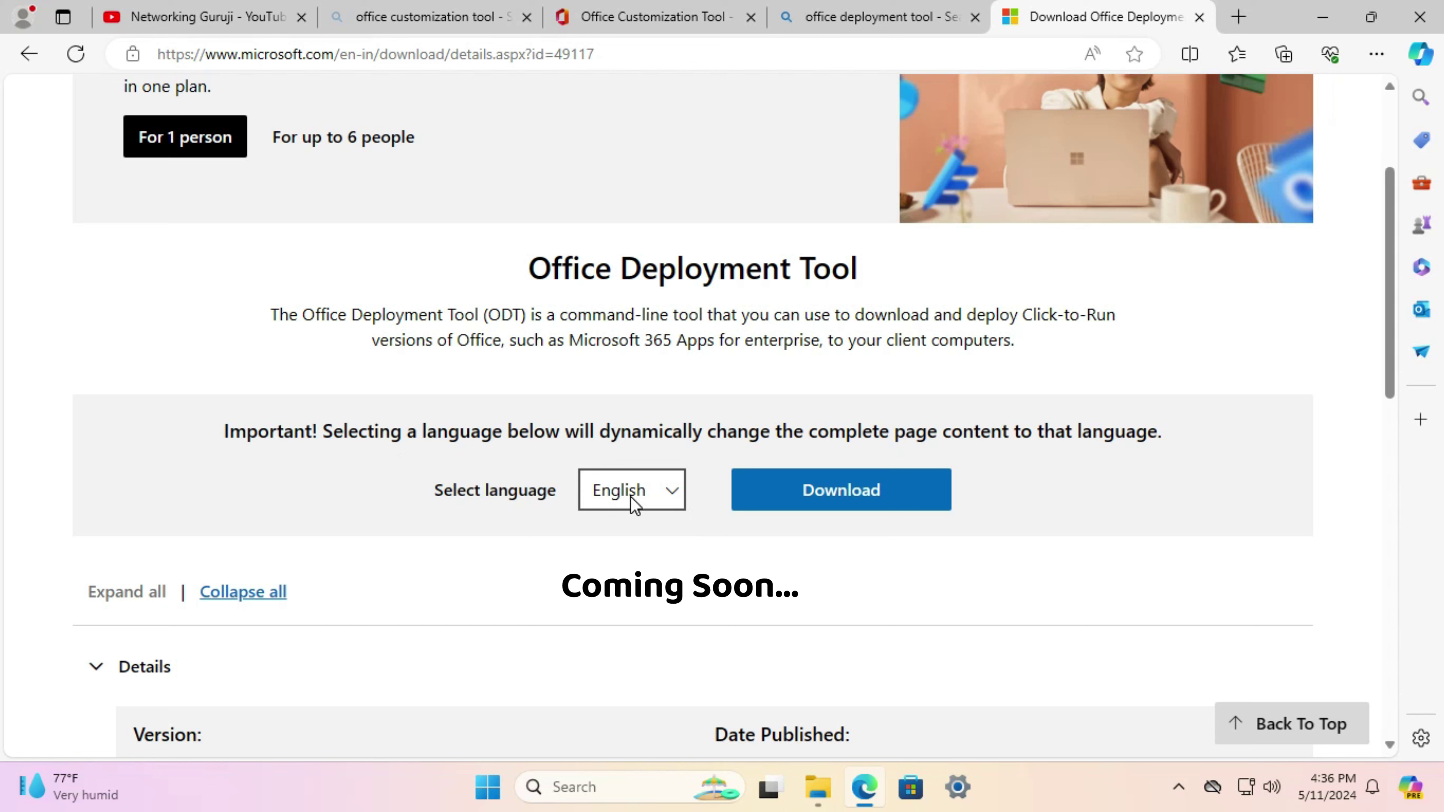
{"action": "left_click", "coordinate": [827, 504]}
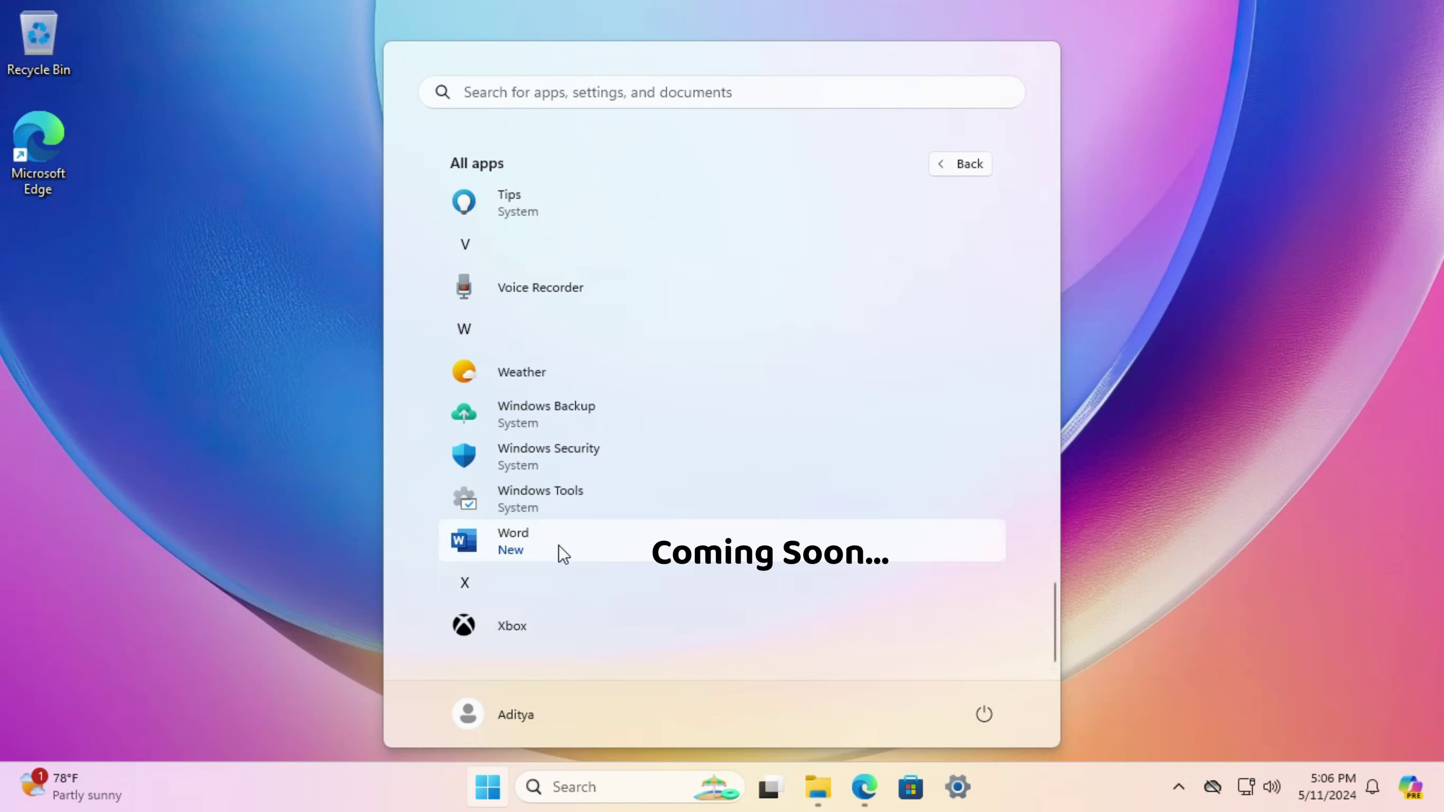
- Switch to Word, dismissing its privacy notice, and create a blank document
{"action": "left_click", "coordinate": [560, 550]}
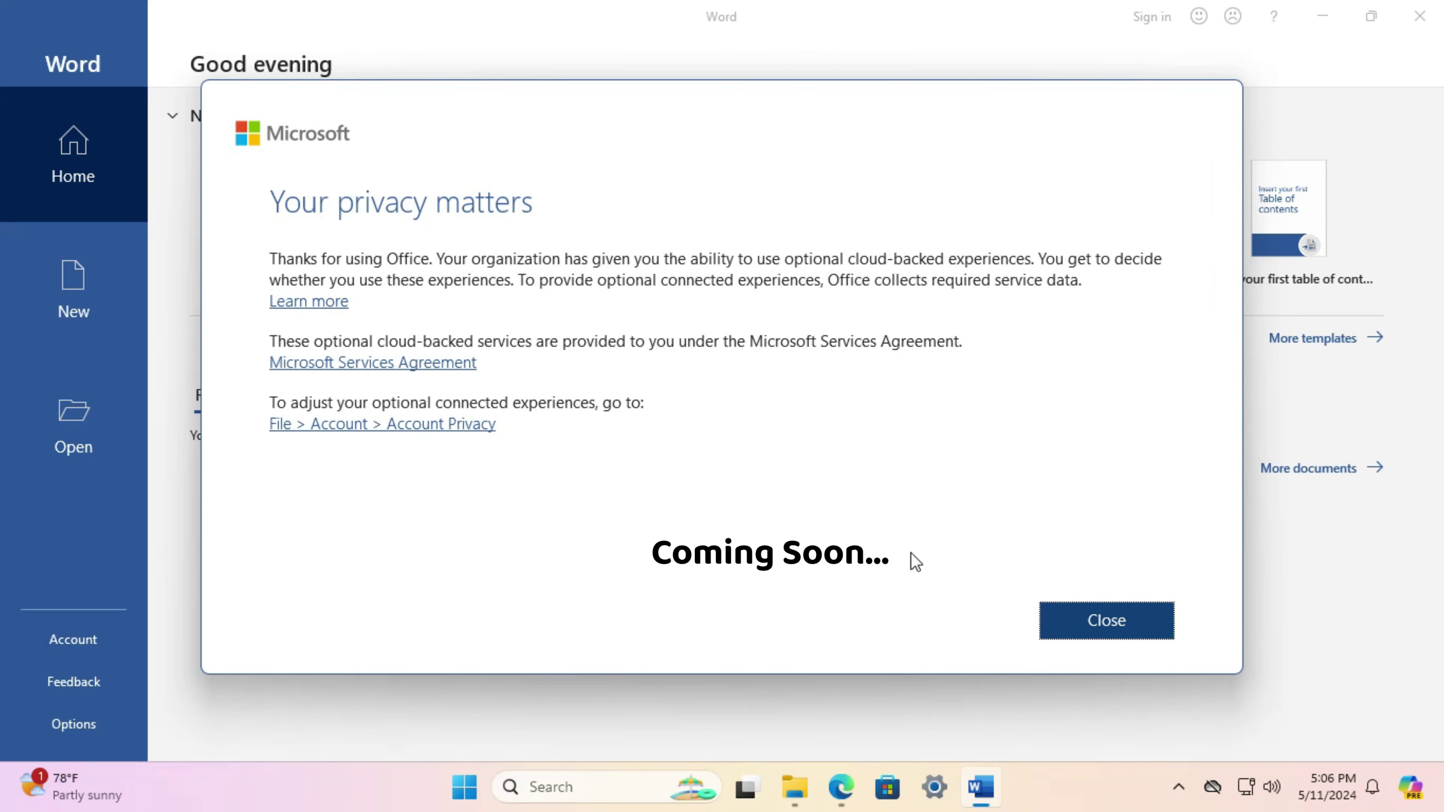
{"action": "left_click", "coordinate": [1109, 627]}
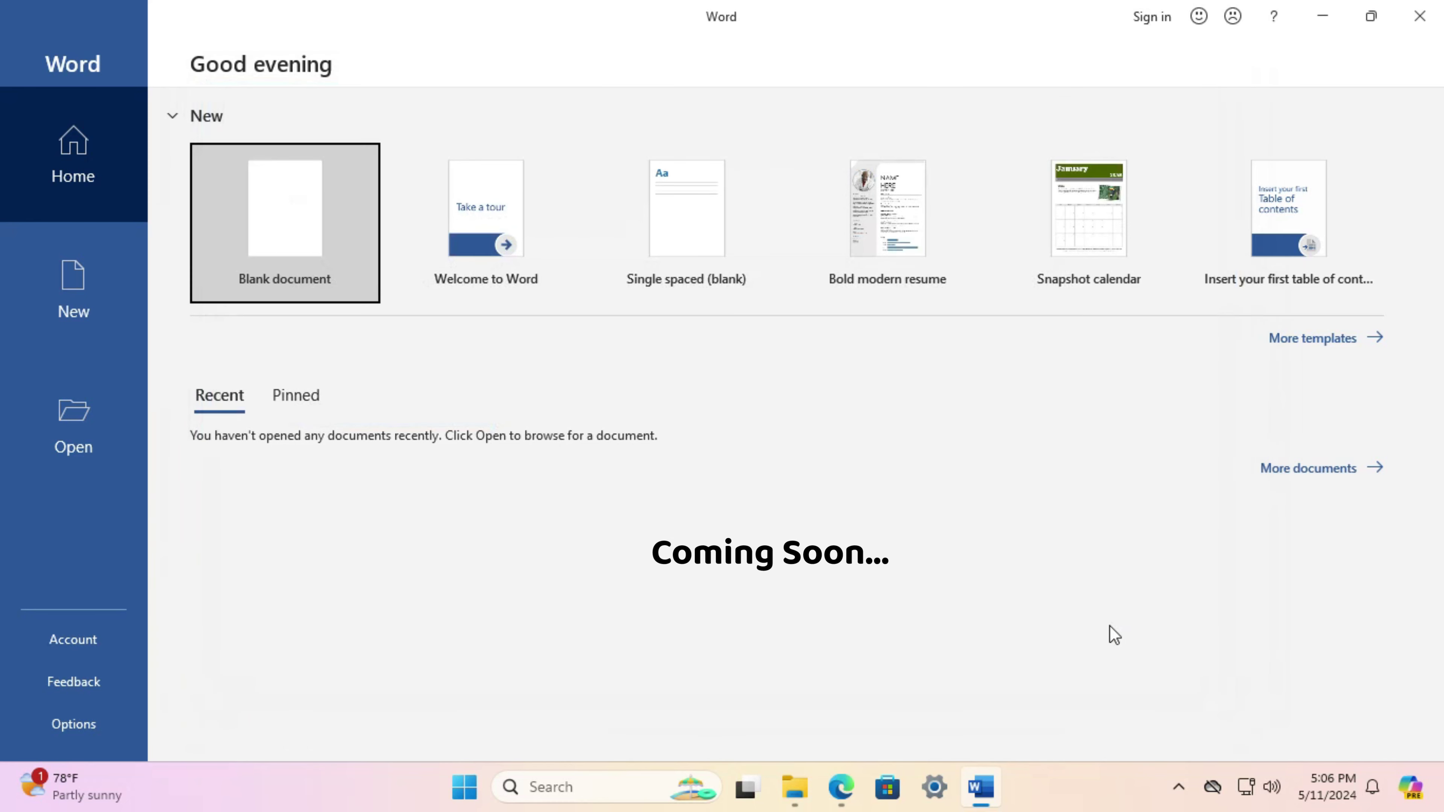
{"action": "left_click", "coordinate": [315, 230]}
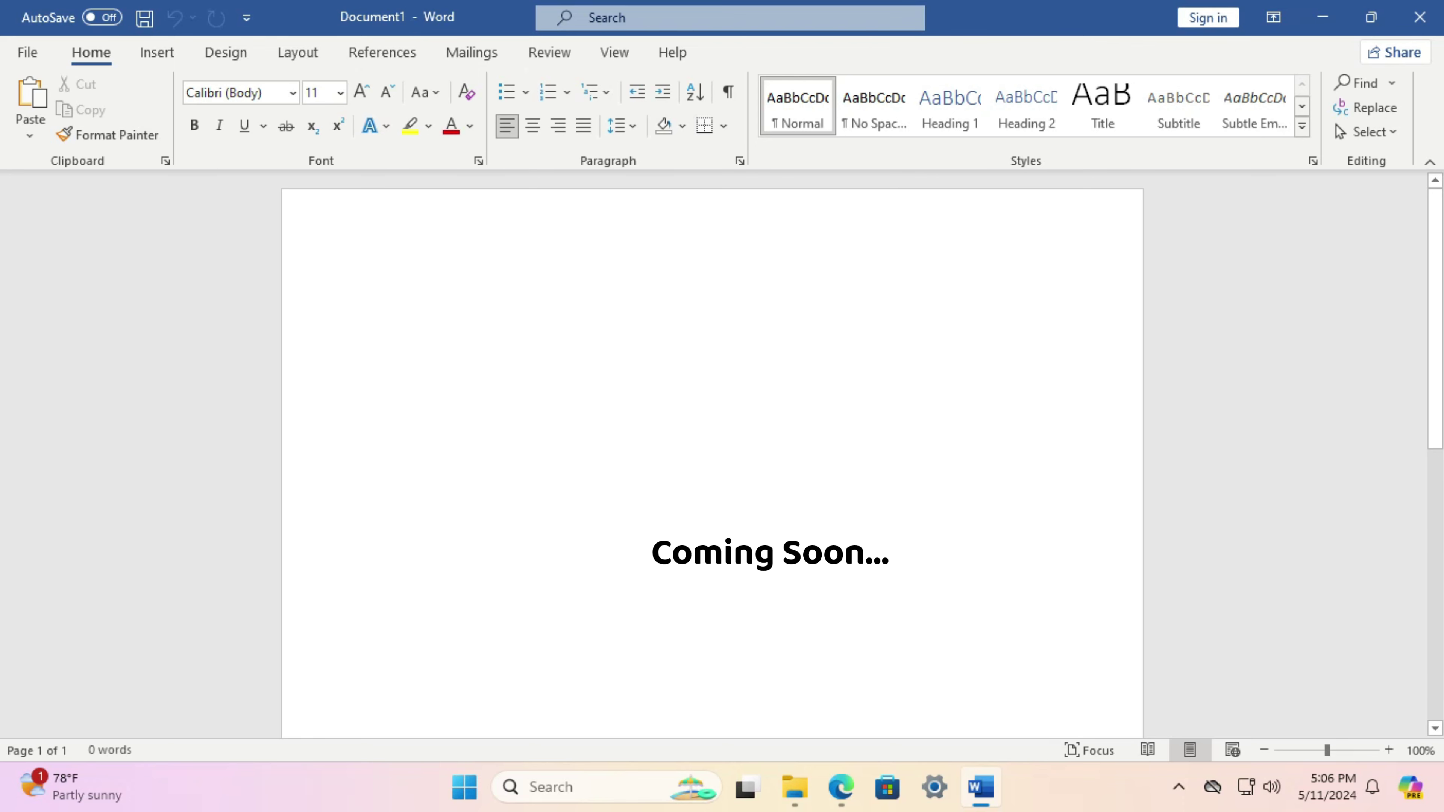
{"action": "left_click", "coordinate": [165, 53]}
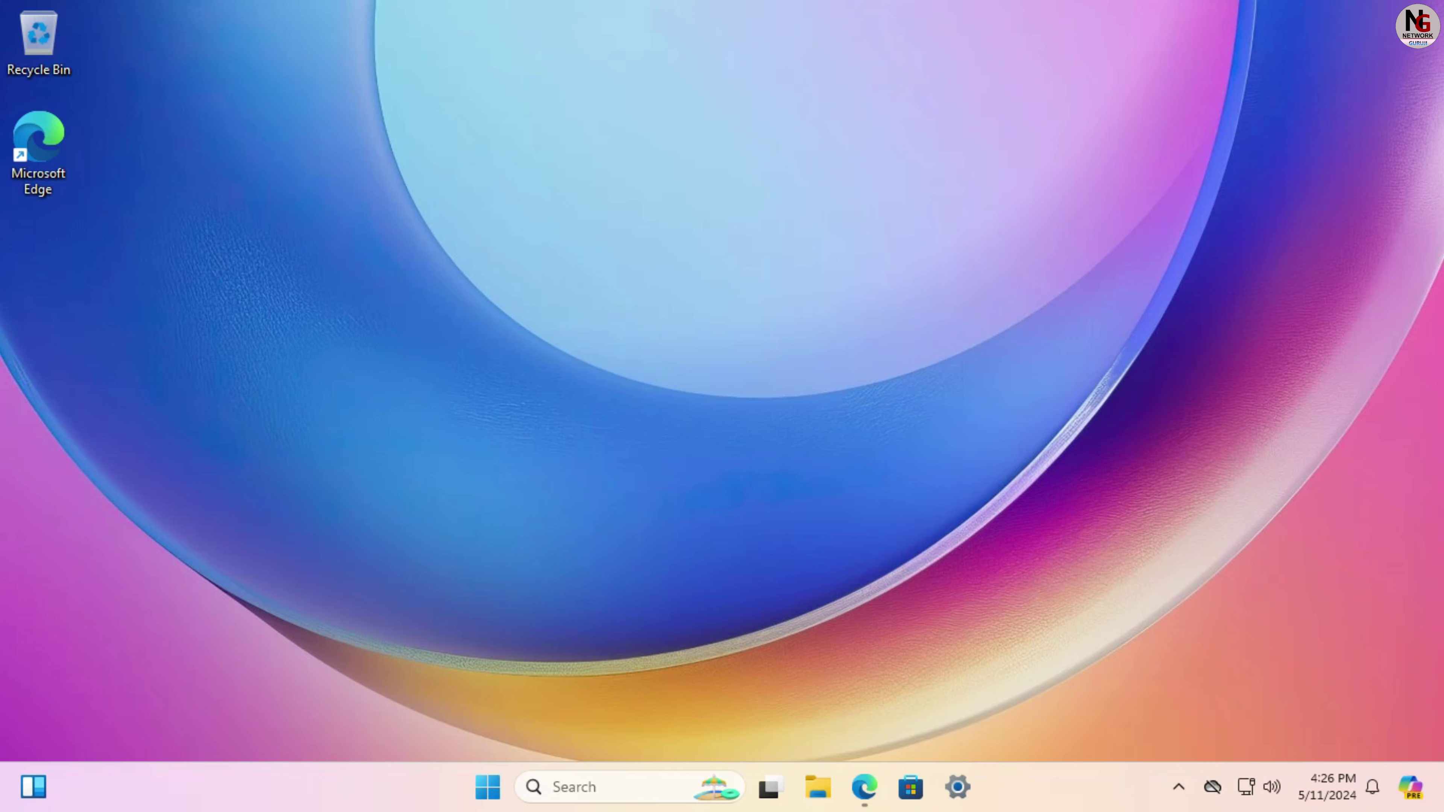
- Check the installed Windows version in About Windows and close the window
{"action": "key", "text": "super+r"}
{"action": "key", "text": "Return"}
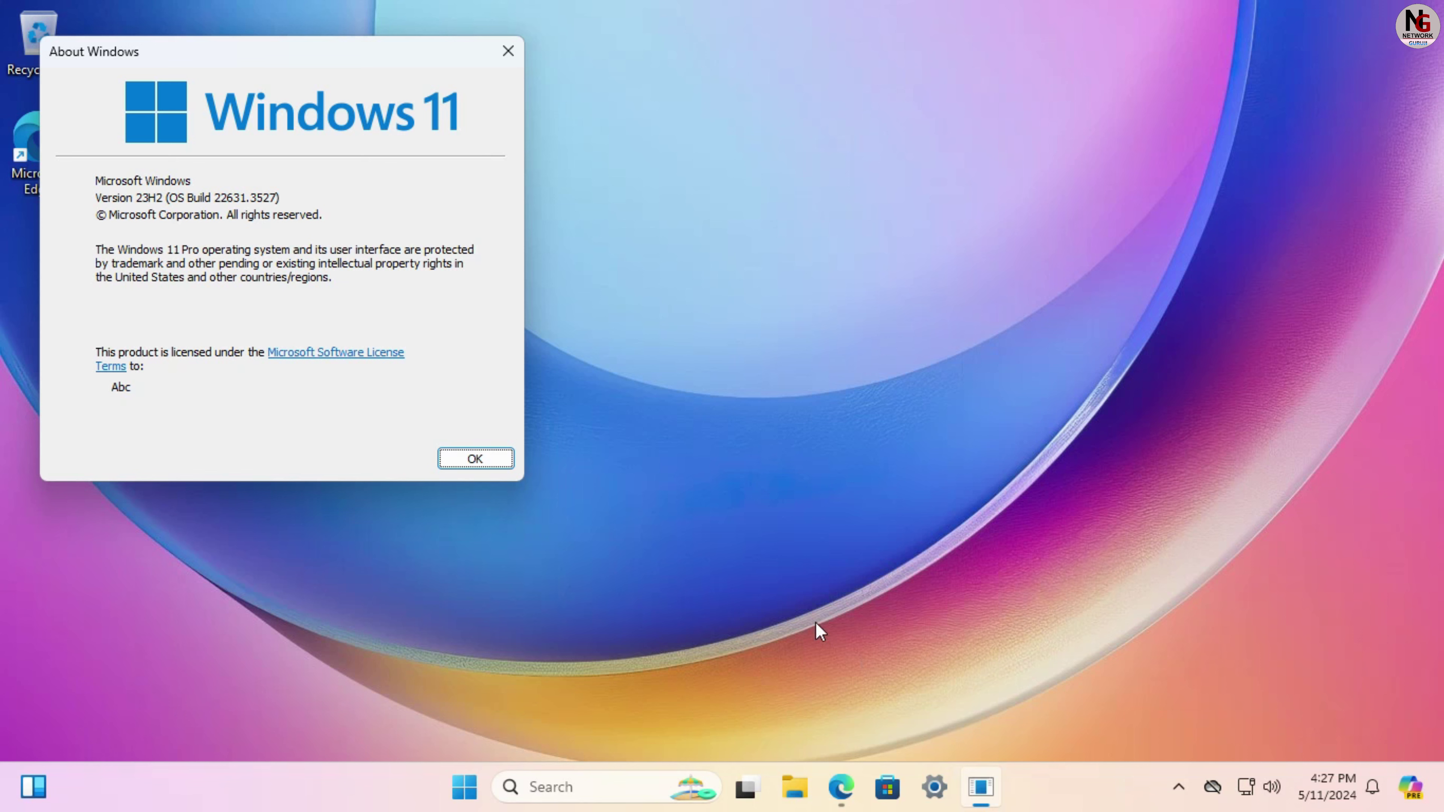
{"action": "key", "text": "Return"}
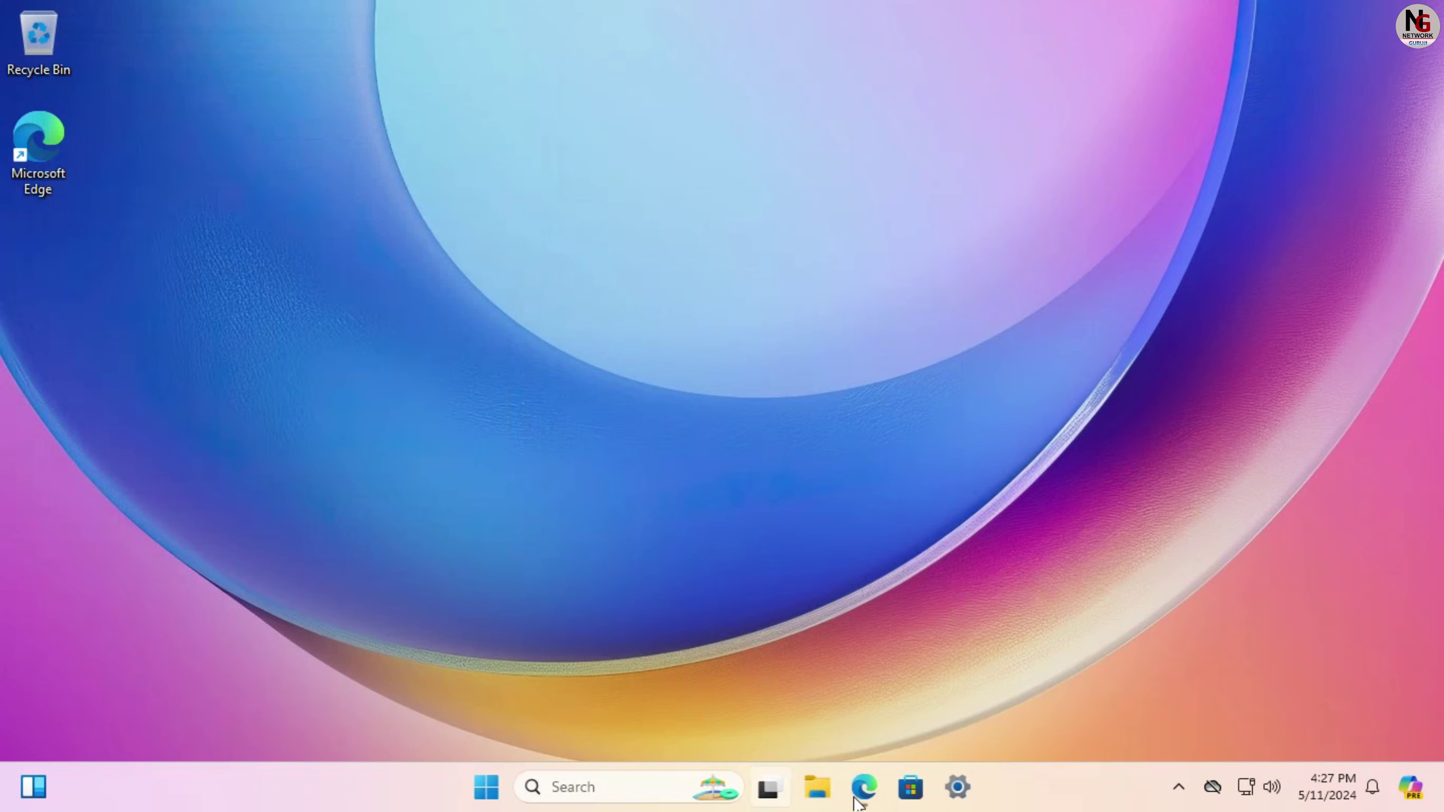
- Switch to Microsoft Edge and look through the videos on the Networking Guruji YouTube channel
{"action": "left_click", "coordinate": [864, 787]}
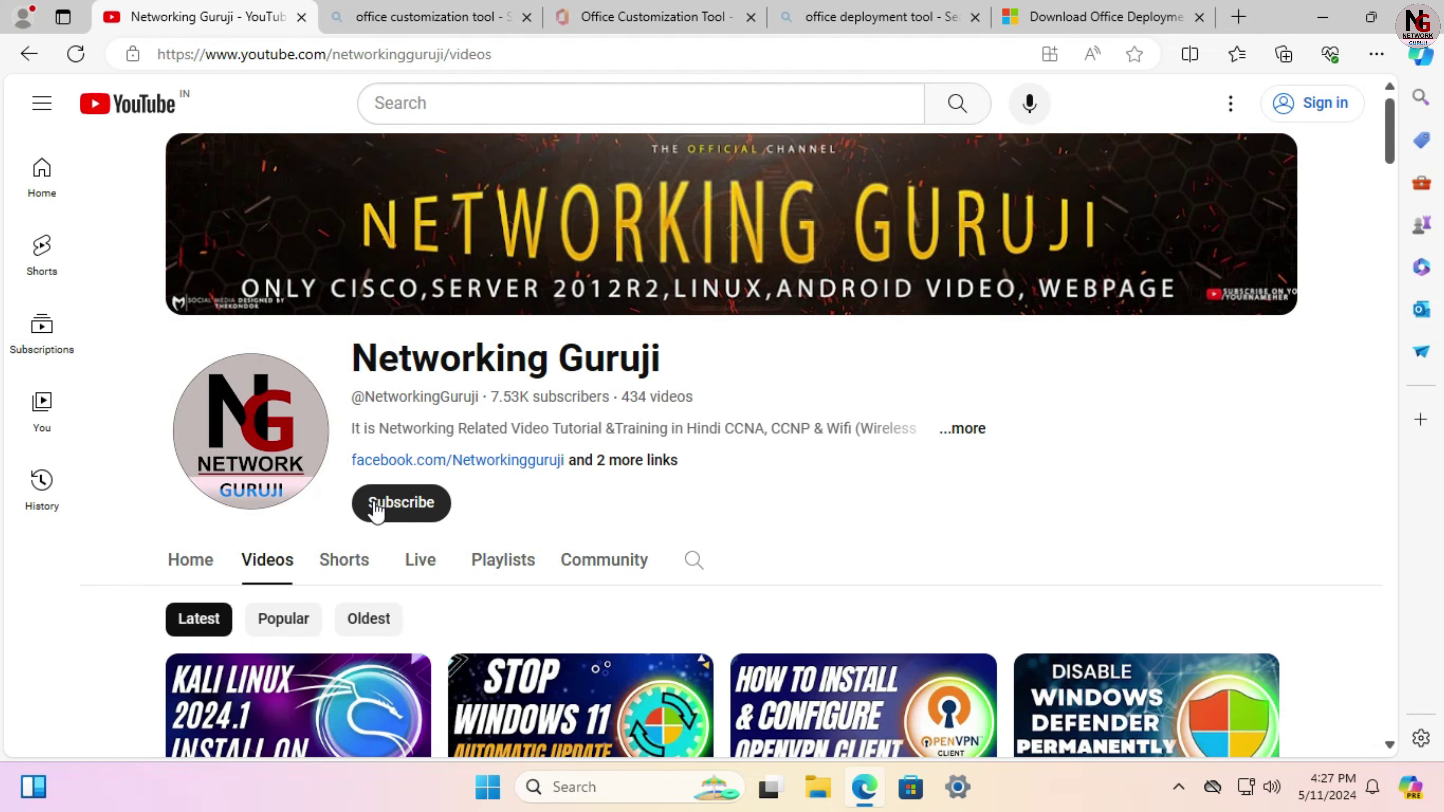
{"action": "scroll", "coordinate": [1284, 505], "scroll_direction": "down", "scroll_amount": 3}
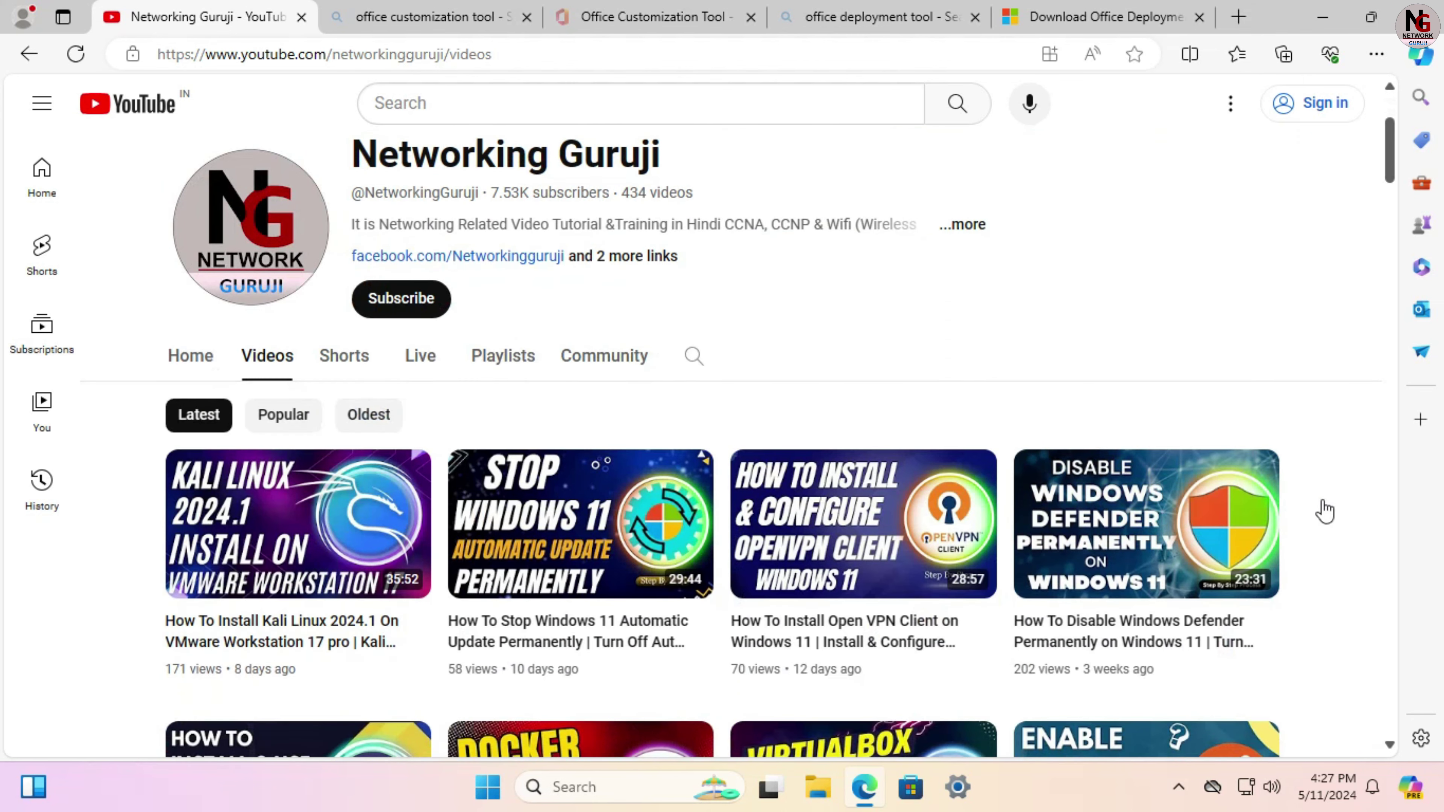
{"action": "scroll", "coordinate": [1328, 512], "scroll_direction": "down", "scroll_amount": 3}
{"action": "scroll", "coordinate": [1342, 516], "scroll_direction": "down", "scroll_amount": 6}
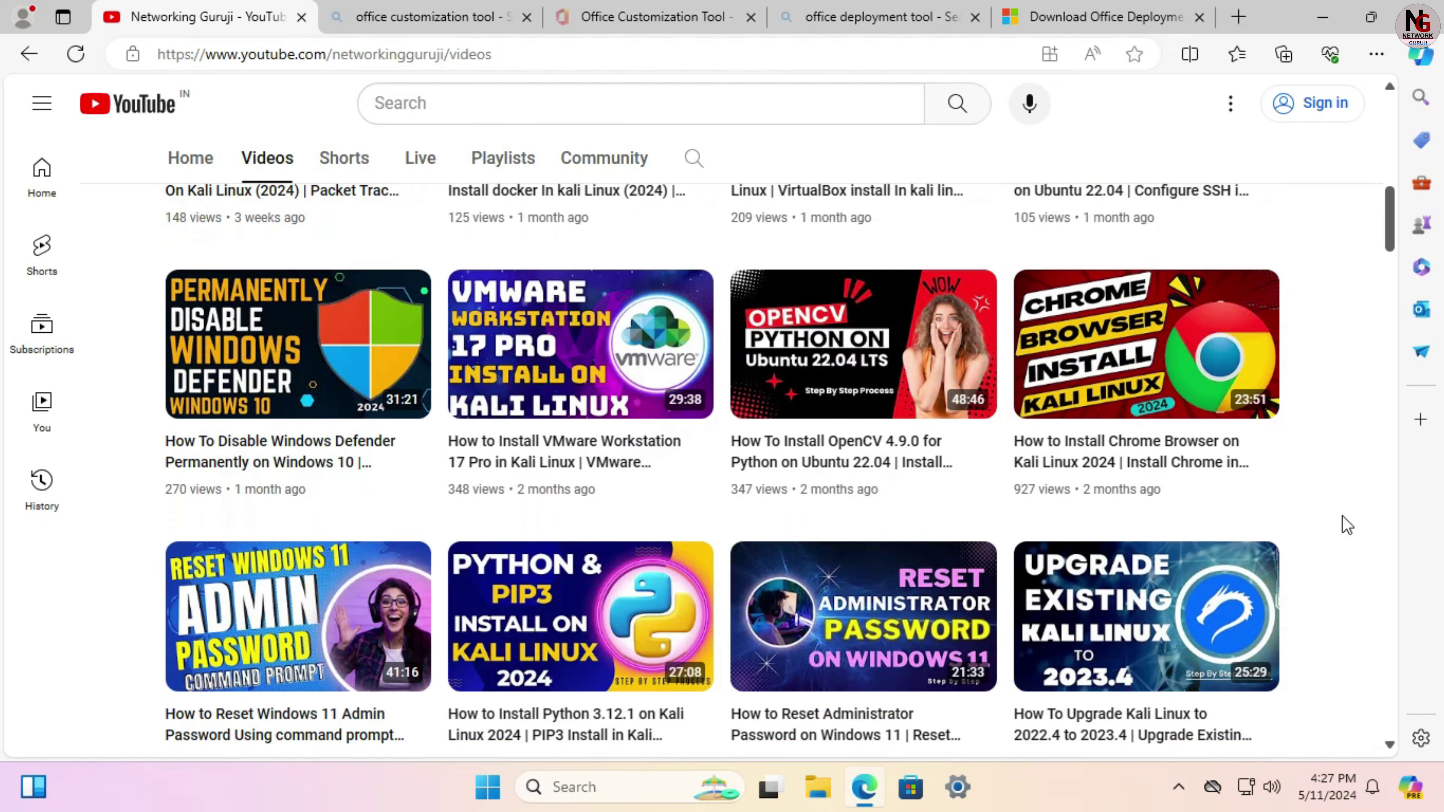
{"action": "scroll", "coordinate": [1342, 516], "scroll_direction": "down", "scroll_amount": 6}
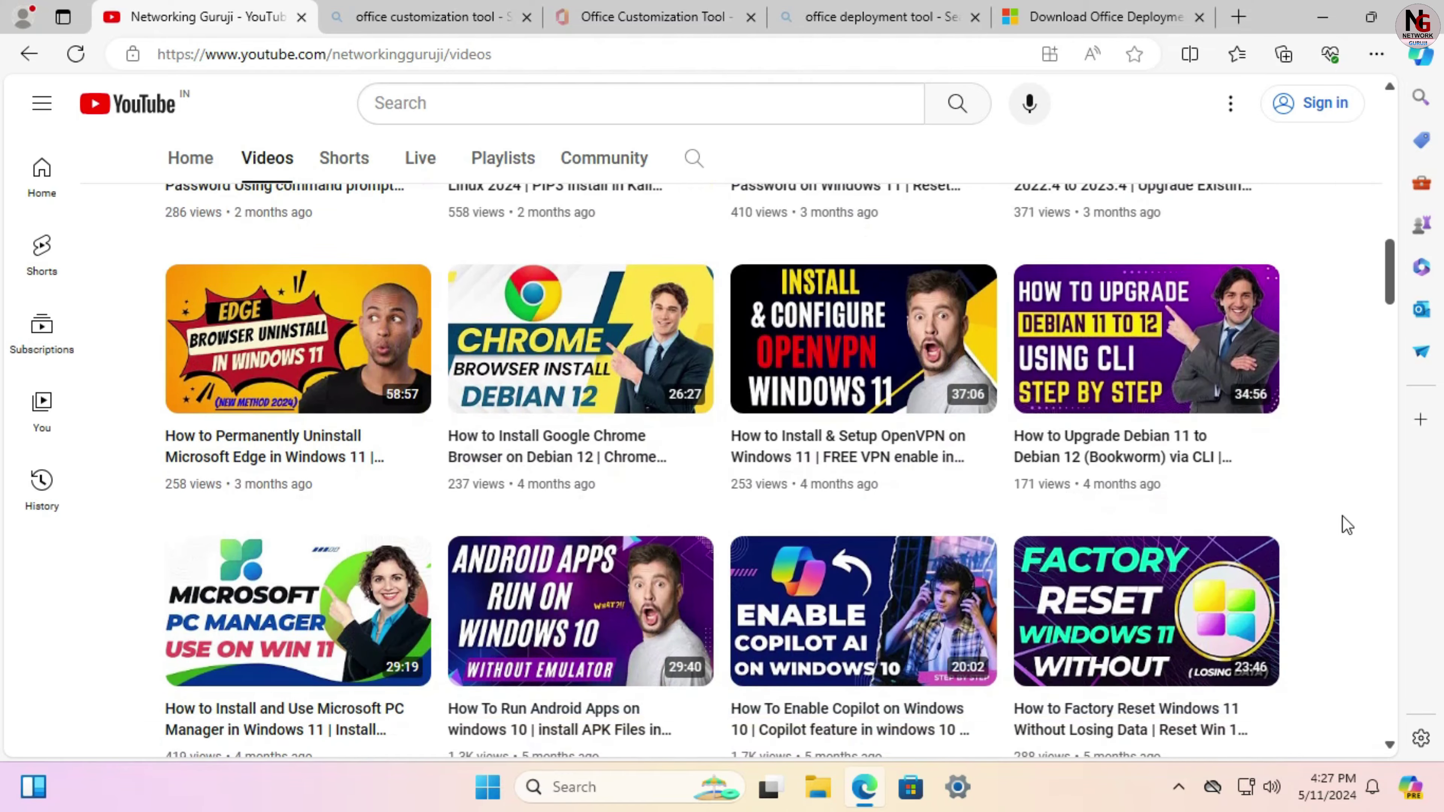
{"action": "scroll", "coordinate": [1343, 516], "scroll_direction": "down", "scroll_amount": 6}
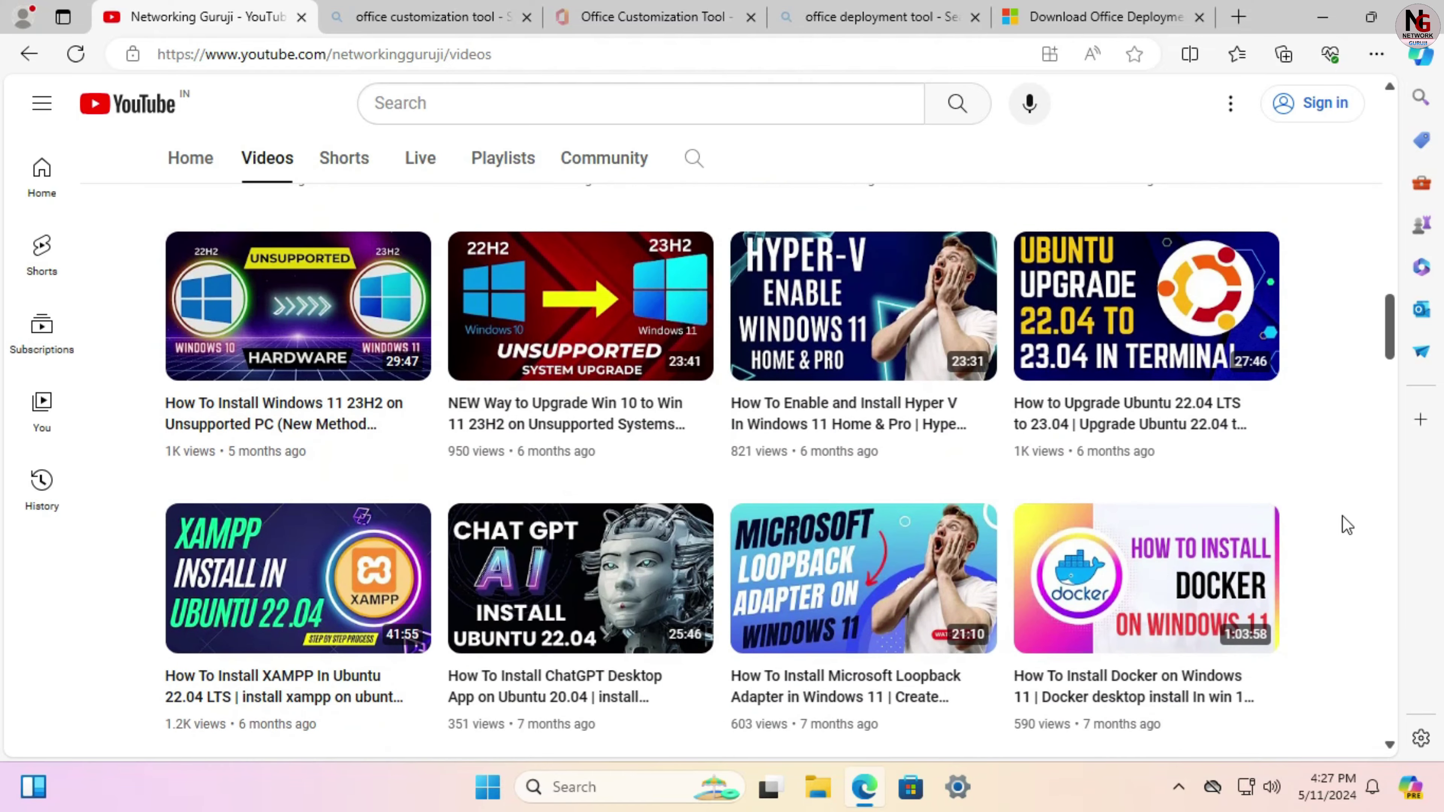
{"action": "scroll", "coordinate": [1342, 516], "scroll_direction": "down", "scroll_amount": 3}
{"action": "scroll", "coordinate": [1343, 516], "scroll_direction": "down", "scroll_amount": 5}
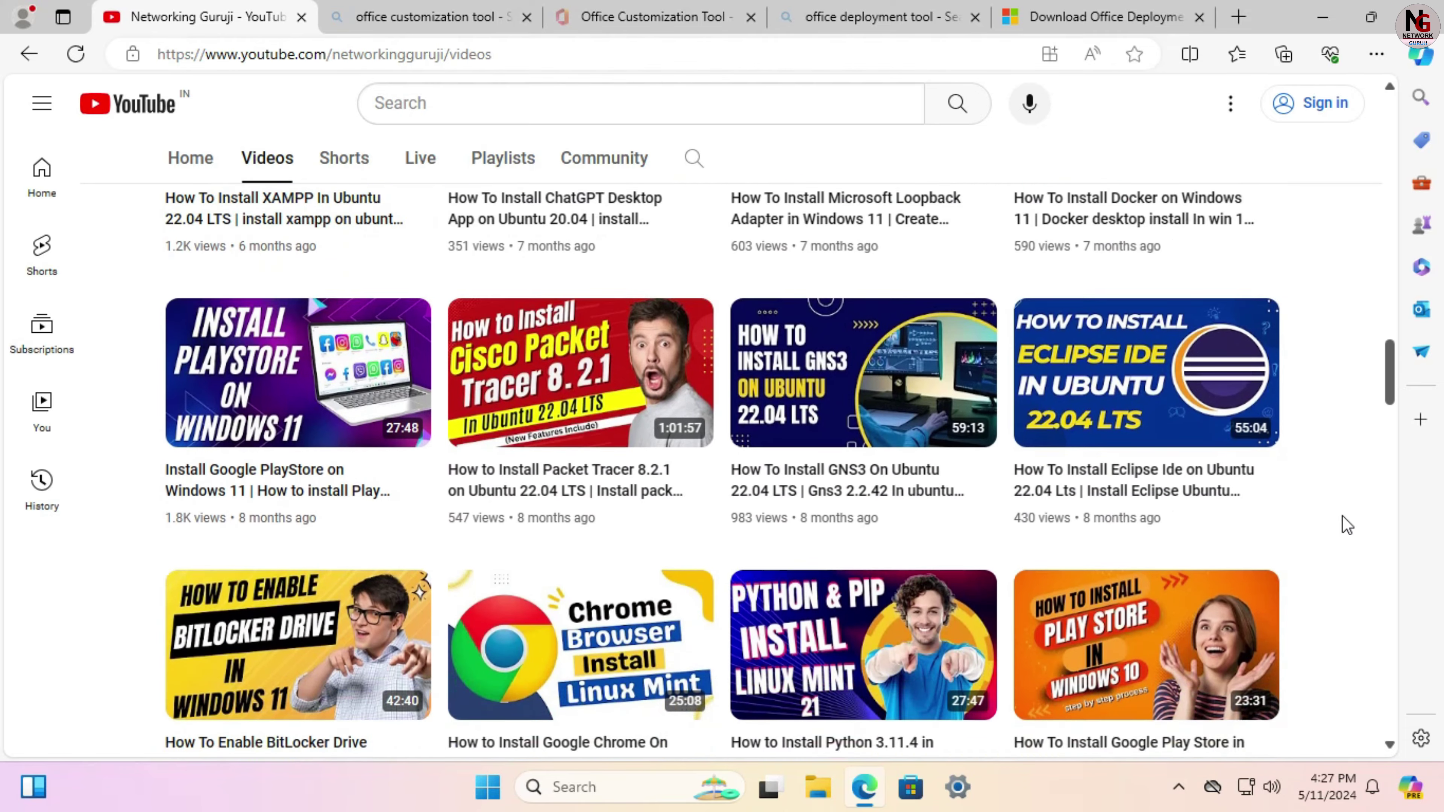
{"action": "scroll", "coordinate": [1343, 516], "scroll_direction": "down", "scroll_amount": 3}
{"action": "scroll", "coordinate": [1343, 516], "scroll_direction": "up", "scroll_amount": 9}
{"action": "scroll", "coordinate": [1342, 516], "scroll_direction": "up", "scroll_amount": 10}
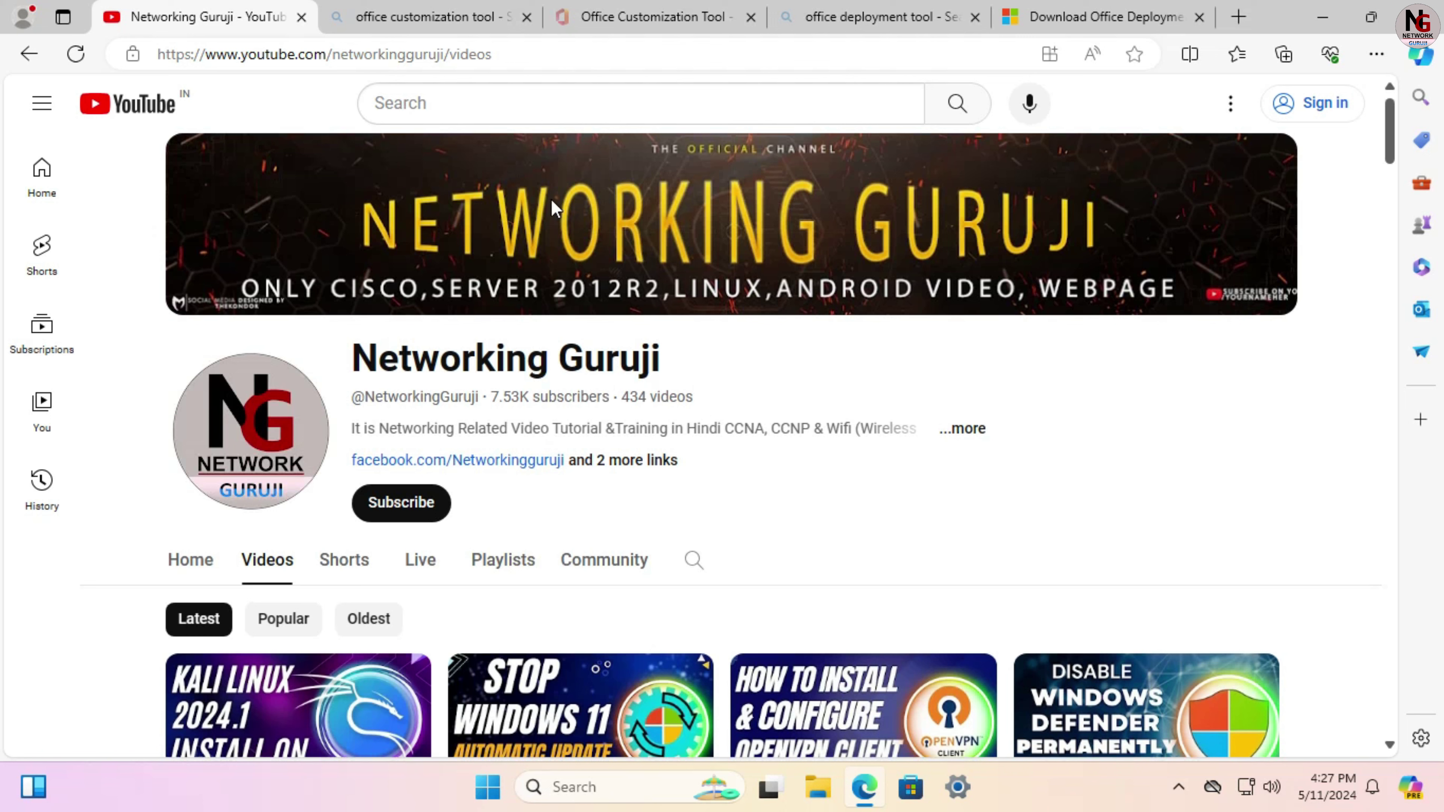
- Review the Bing results for "office customization tool" and go to the already open Office Customization Tool page
{"action": "left_click", "coordinate": [451, 22]}
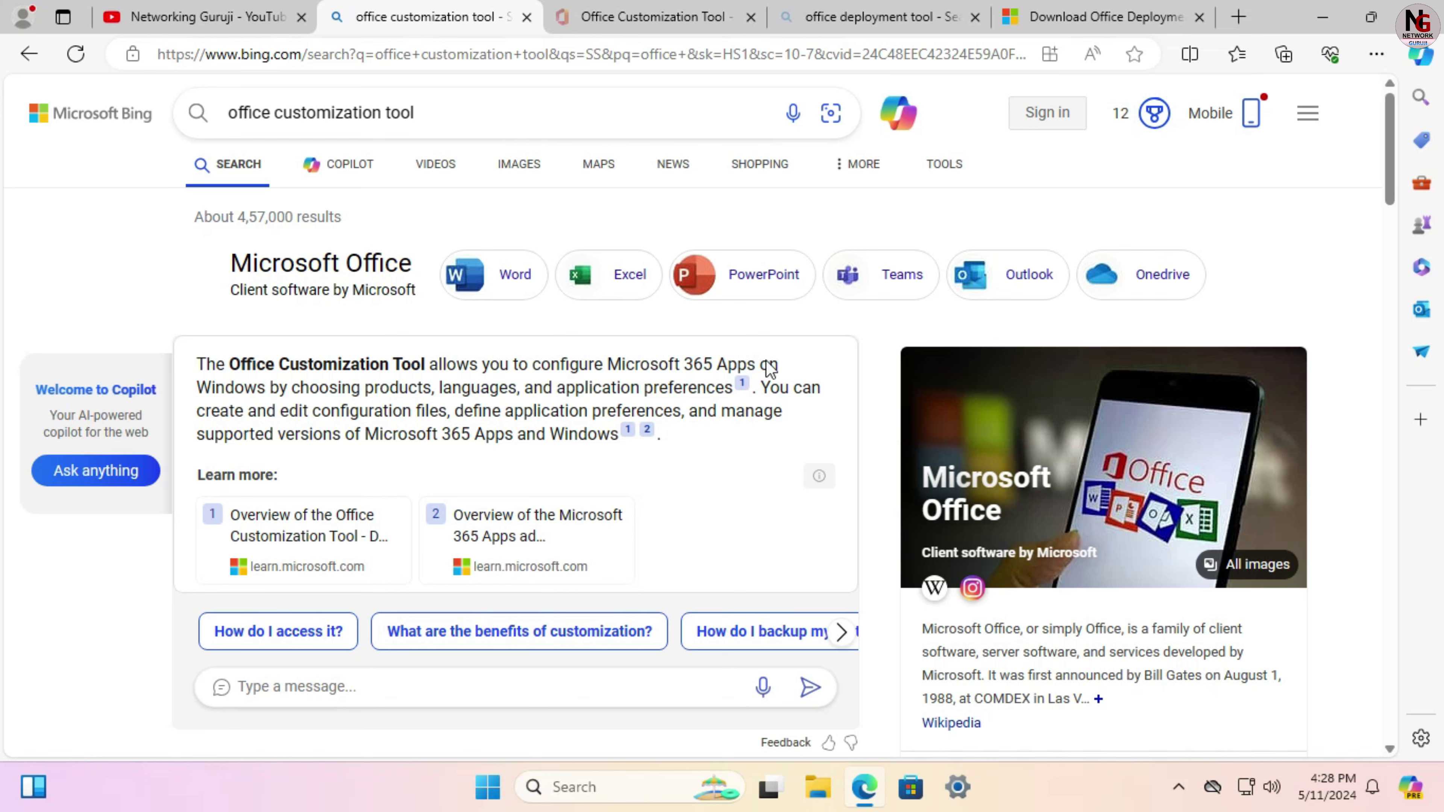
{"action": "scroll", "coordinate": [887, 427], "scroll_direction": "down", "scroll_amount": 1}
{"action": "scroll", "coordinate": [884, 421], "scroll_direction": "down", "scroll_amount": 6}
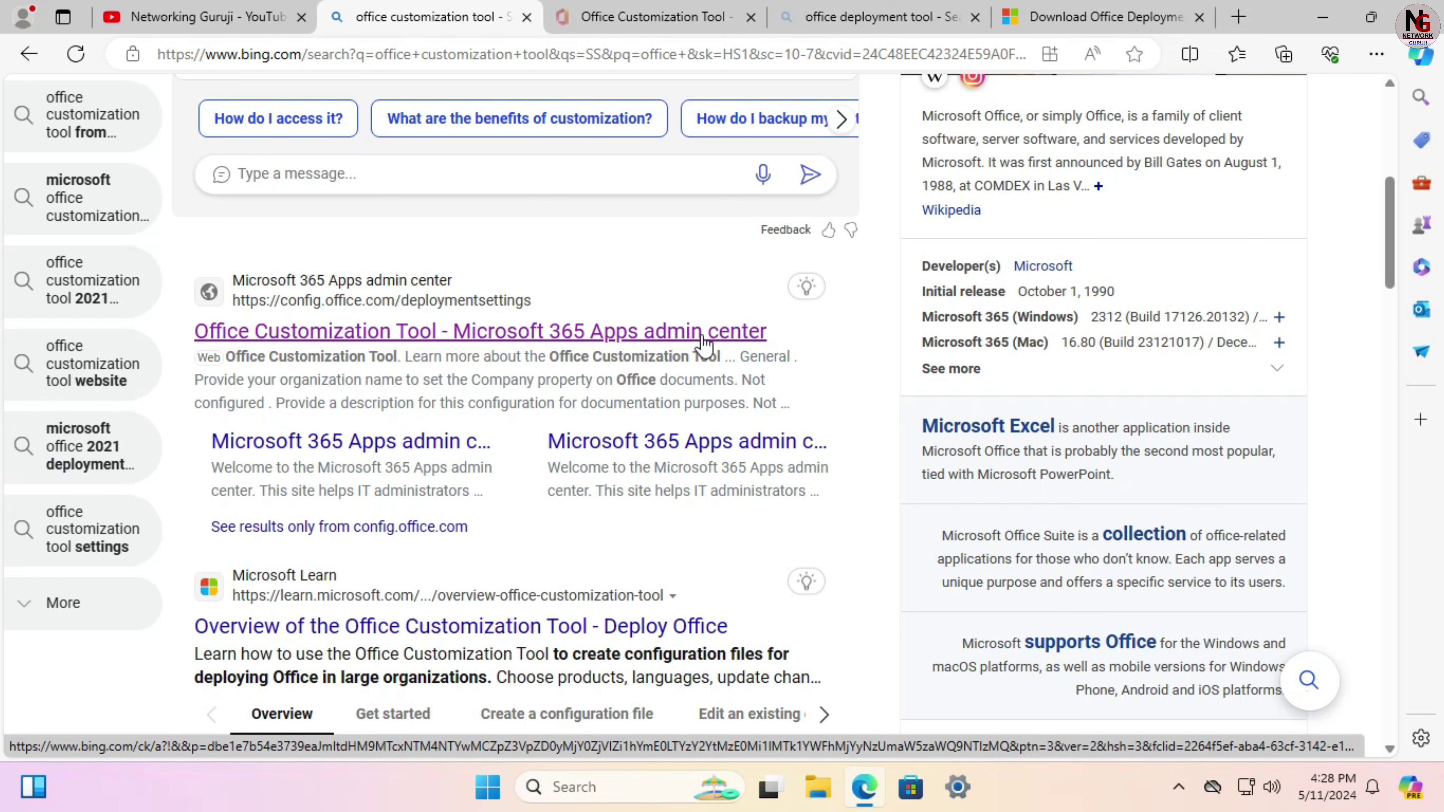
{"action": "left_click", "coordinate": [646, 17]}
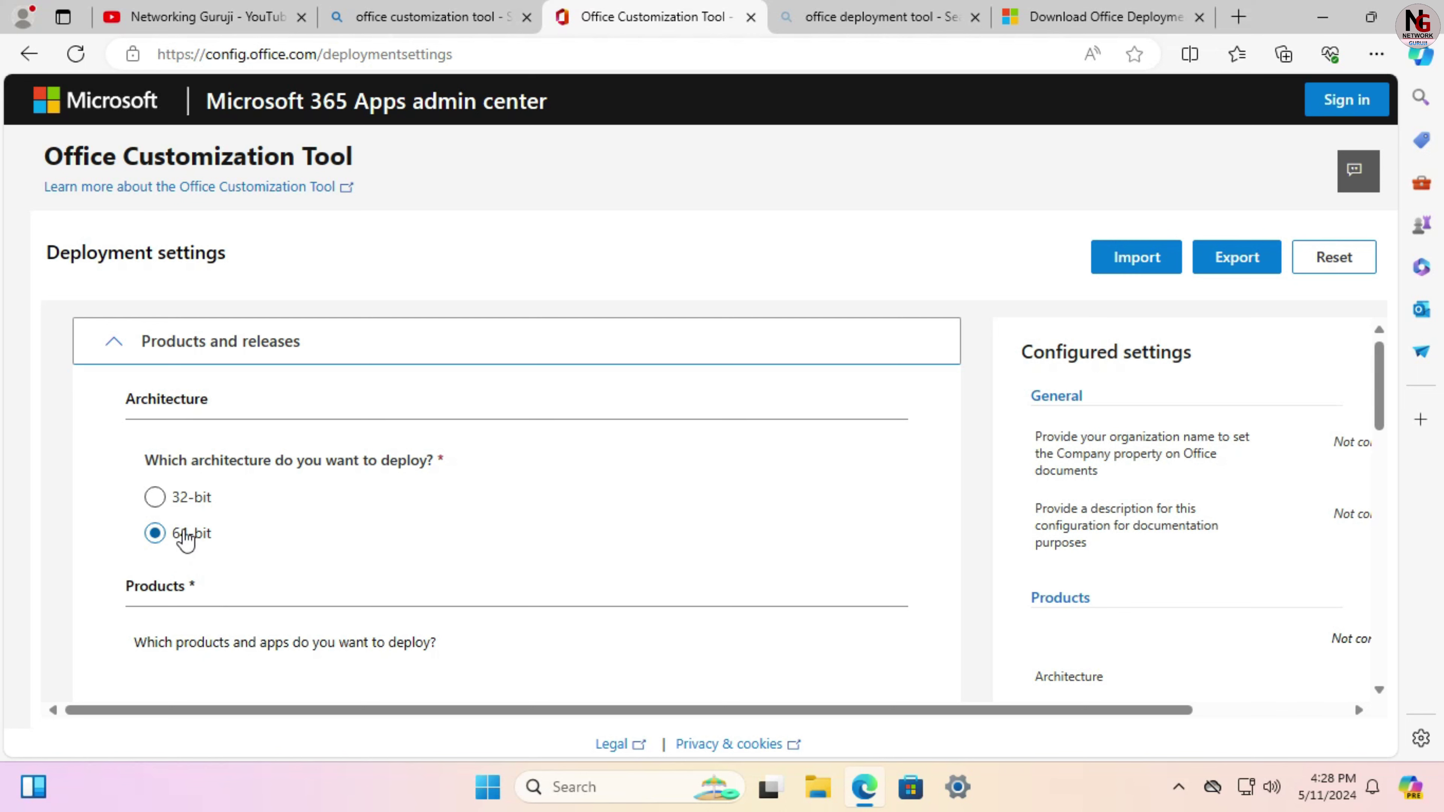
- Choose Office LTSC Professional Plus 2021 - Volume License as the Office suite to deploy
{"action": "scroll", "coordinate": [186, 538], "scroll_direction": "down", "scroll_amount": 2}
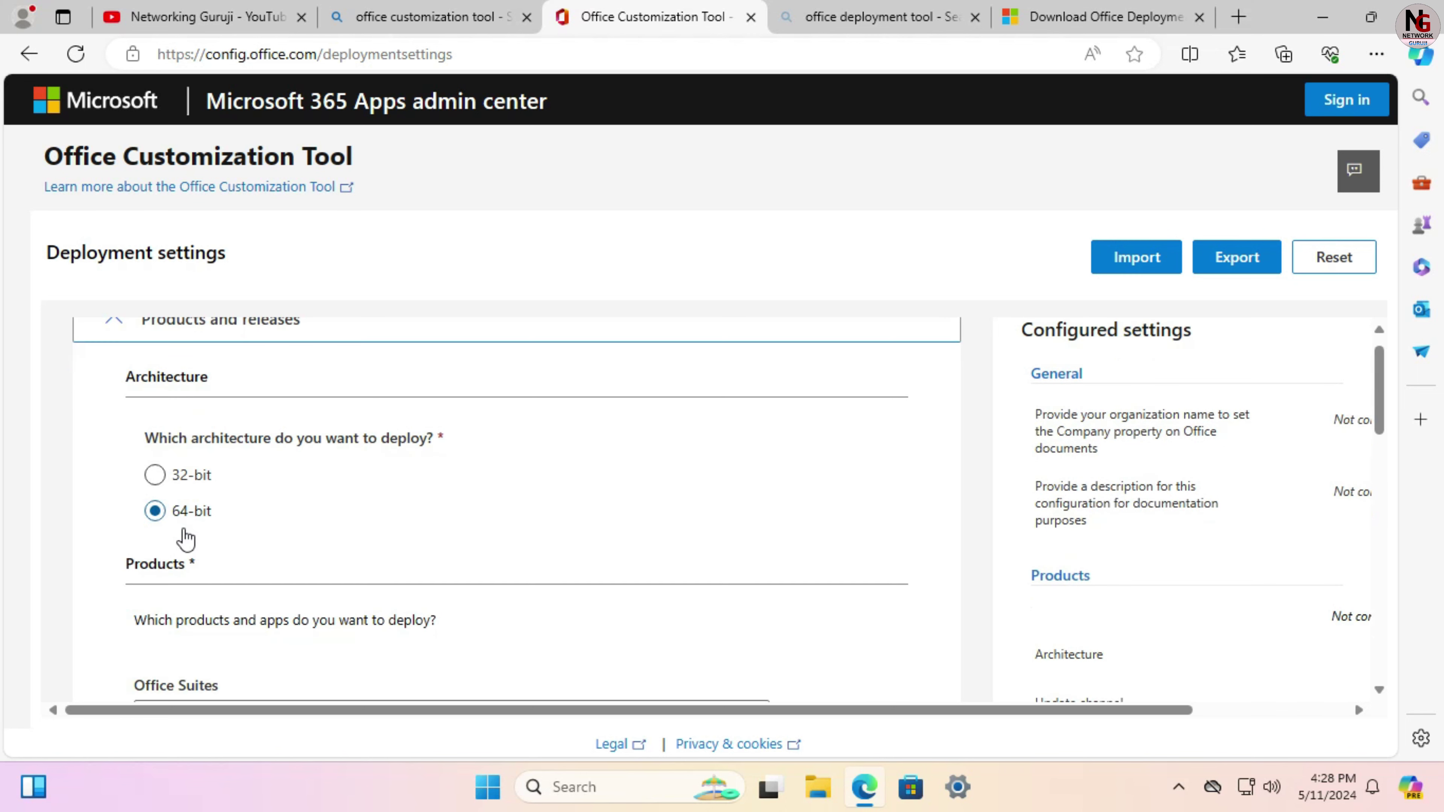
{"action": "scroll", "coordinate": [190, 534], "scroll_direction": "down", "scroll_amount": 1}
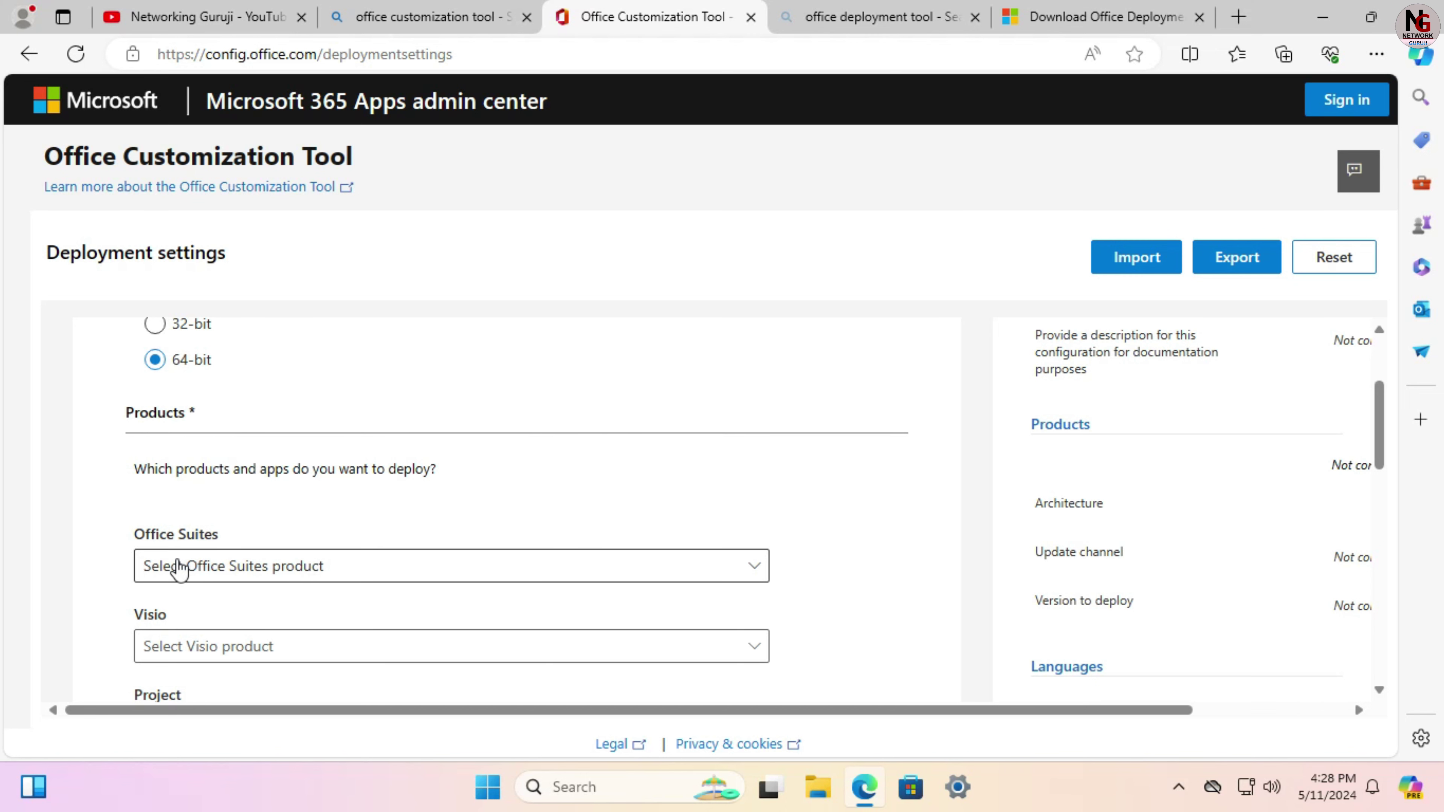
{"action": "scroll", "coordinate": [205, 573], "scroll_direction": "down", "scroll_amount": 2}
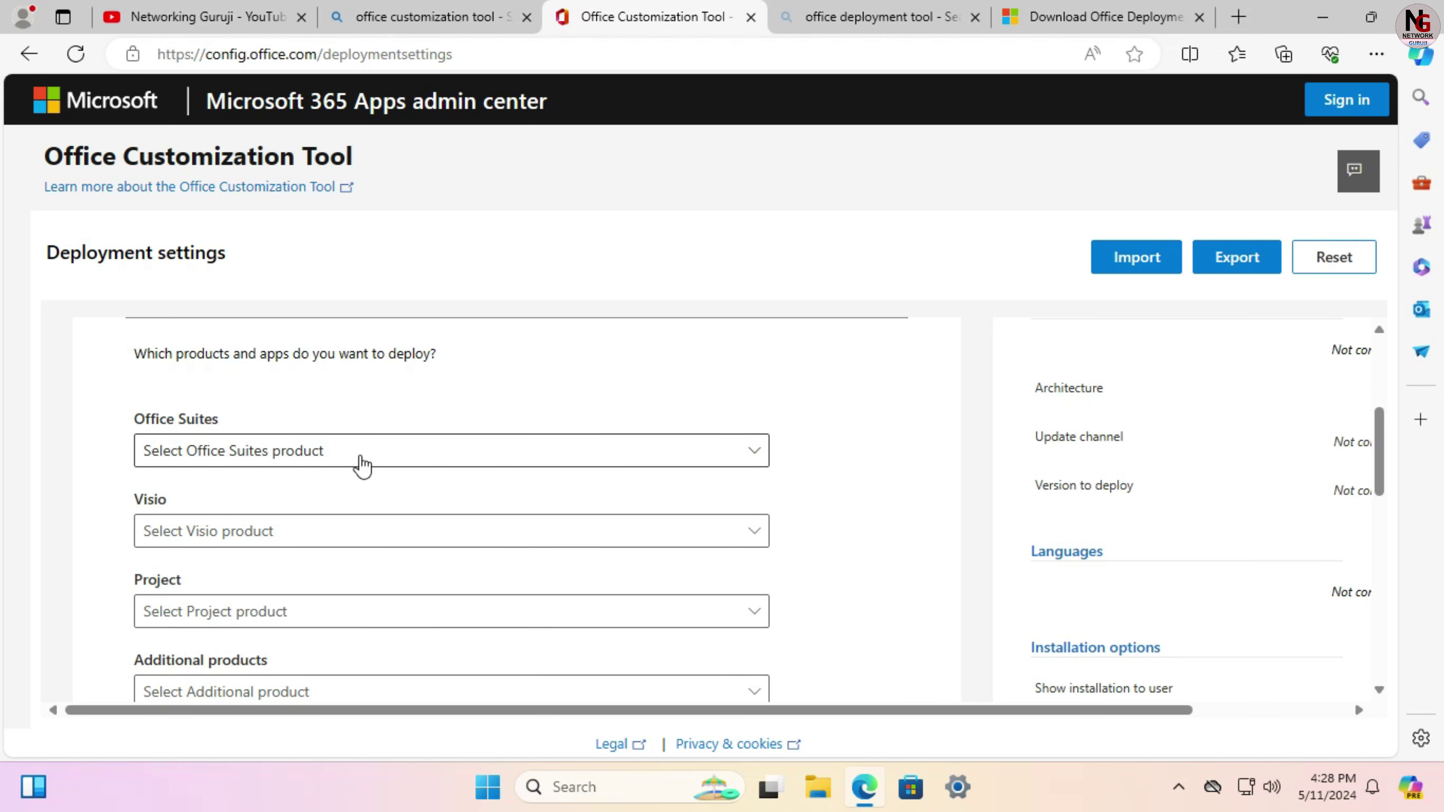
{"action": "left_click", "coordinate": [567, 466]}
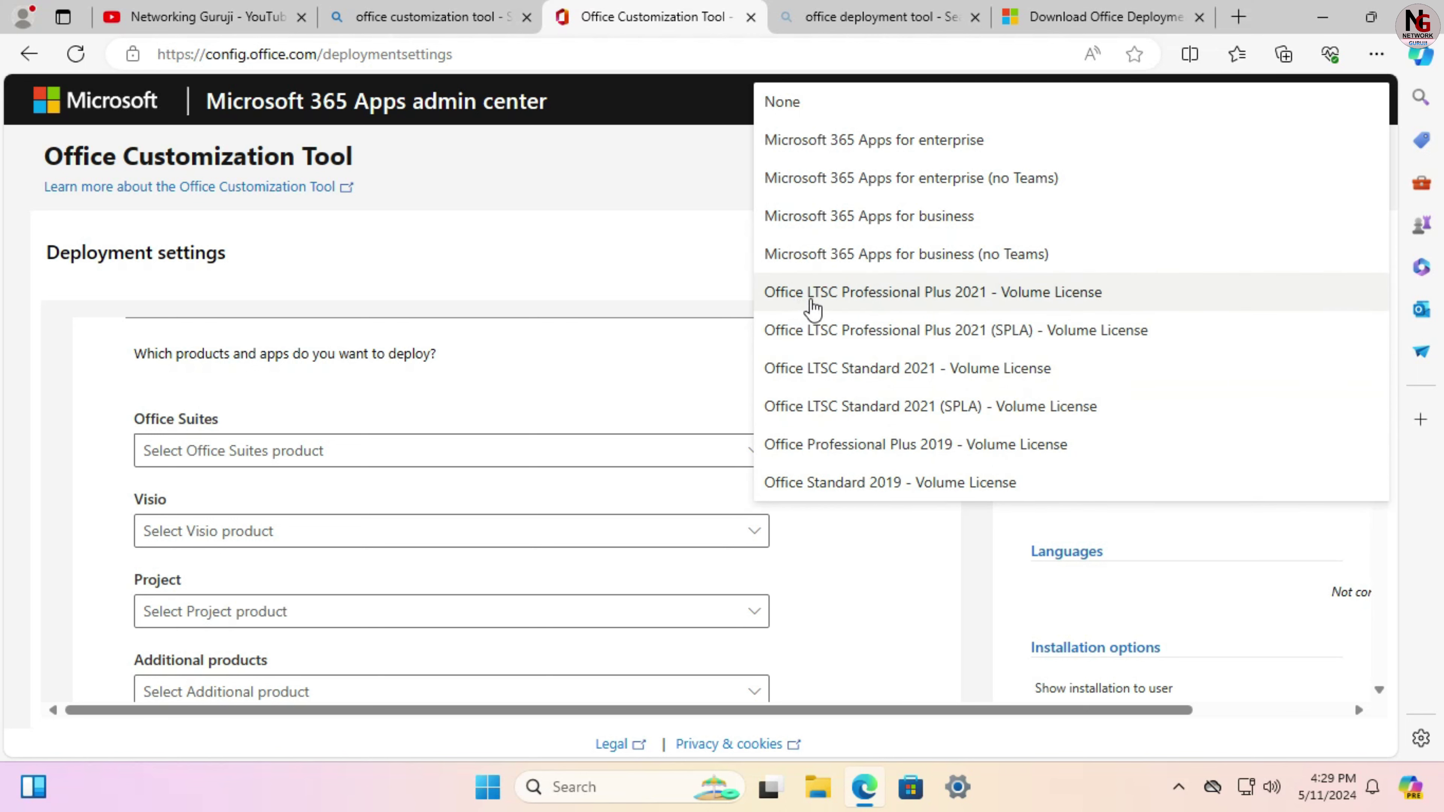
{"action": "left_click", "coordinate": [916, 307]}
- Set the update channel to Office LTSC 2021 Perpetual Enterprise and the version to Latest
{"action": "scroll", "coordinate": [877, 453], "scroll_direction": "down", "scroll_amount": 2}
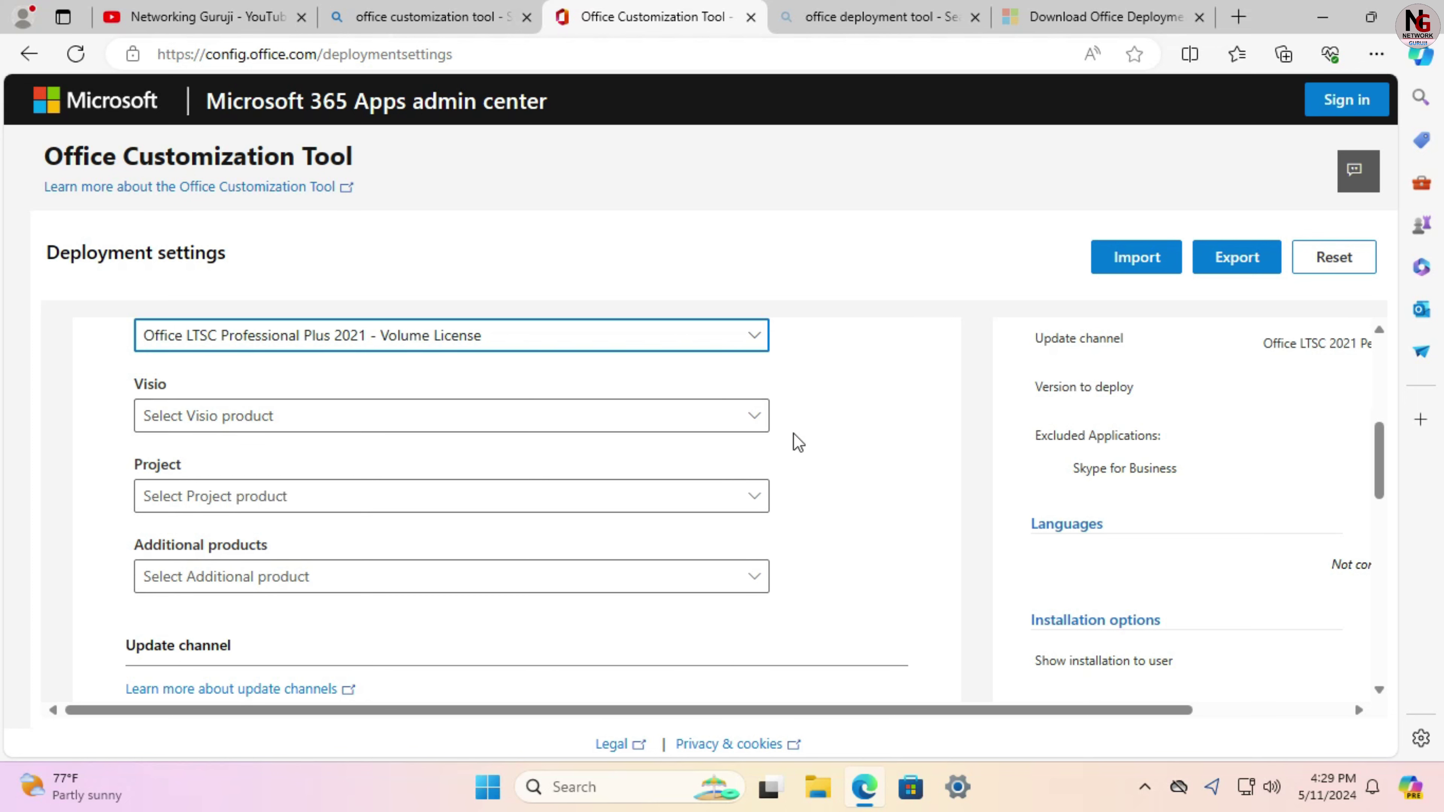
{"action": "scroll", "coordinate": [822, 437], "scroll_direction": "down", "scroll_amount": 2}
{"action": "scroll", "coordinate": [825, 439], "scroll_direction": "down", "scroll_amount": 3}
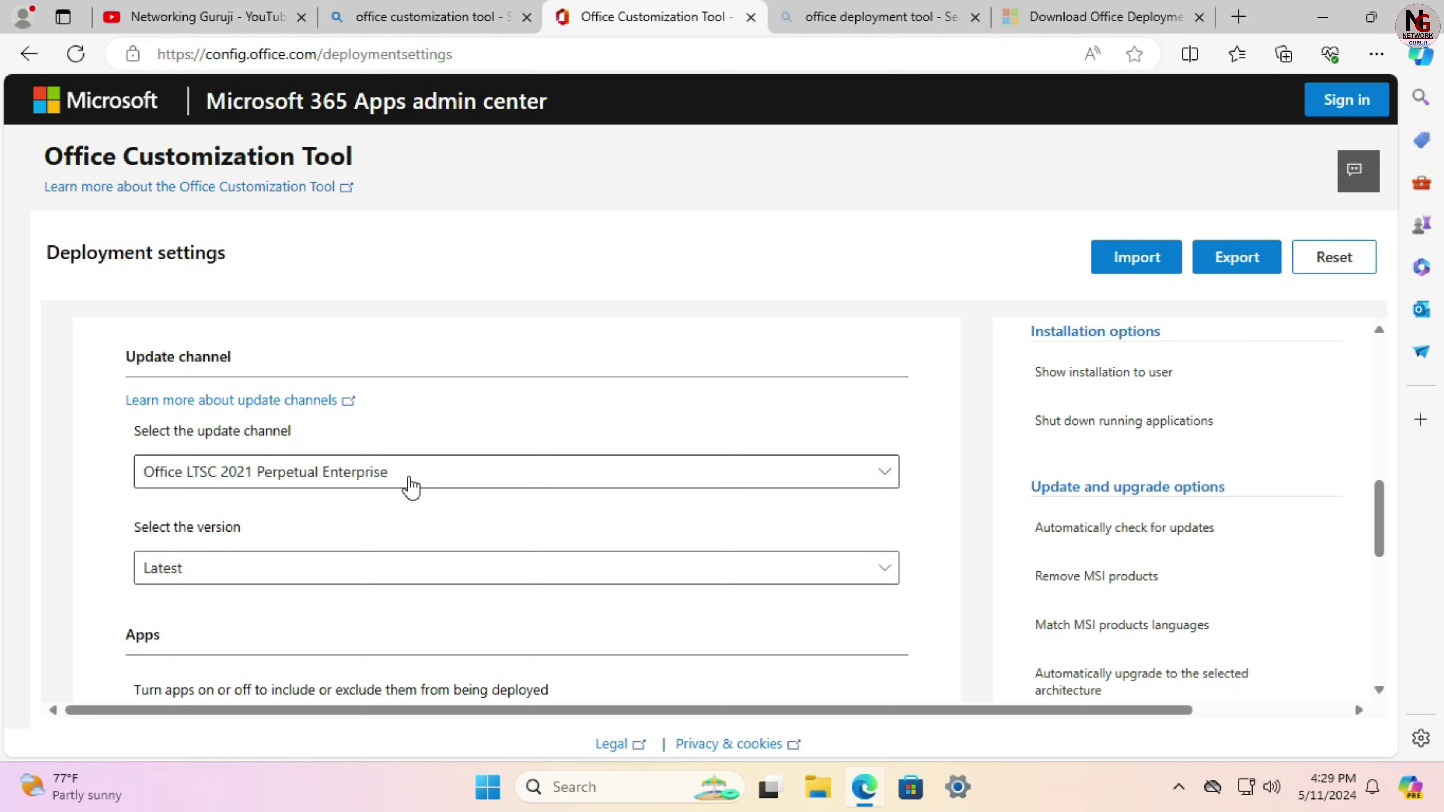
{"action": "left_click", "coordinate": [443, 482]}
{"action": "left_click", "coordinate": [443, 483]}
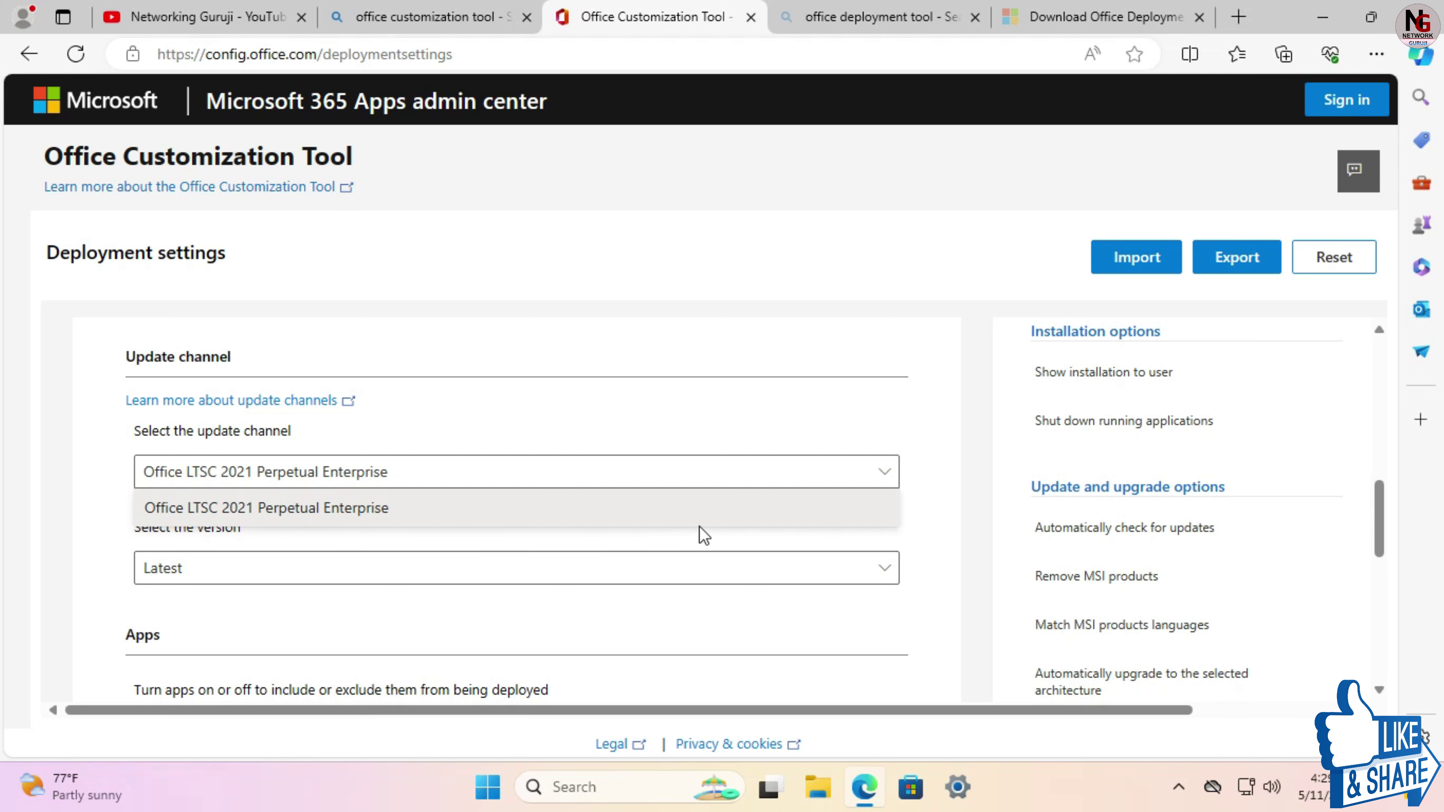
{"action": "left_click", "coordinate": [886, 571]}
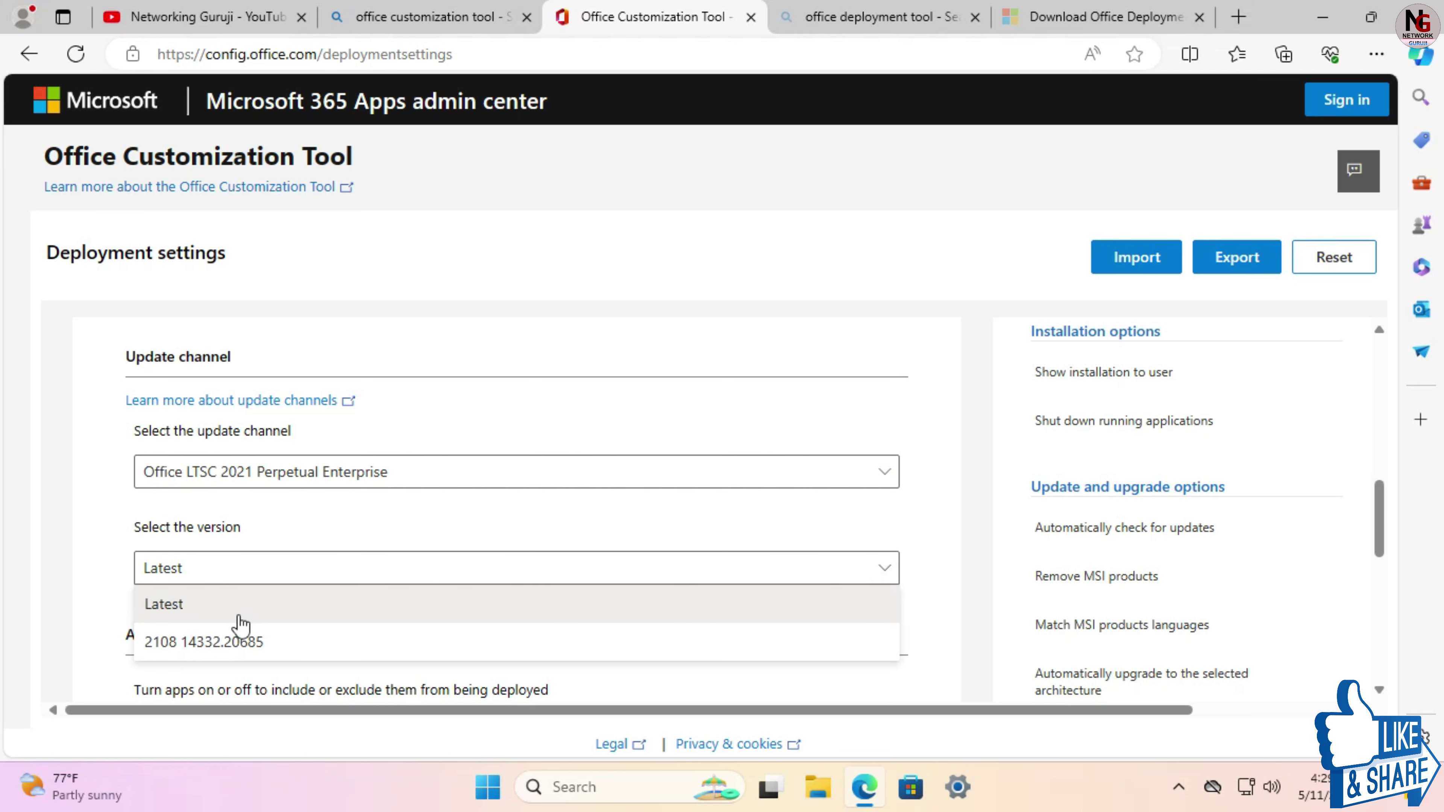
{"action": "left_click", "coordinate": [205, 612]}
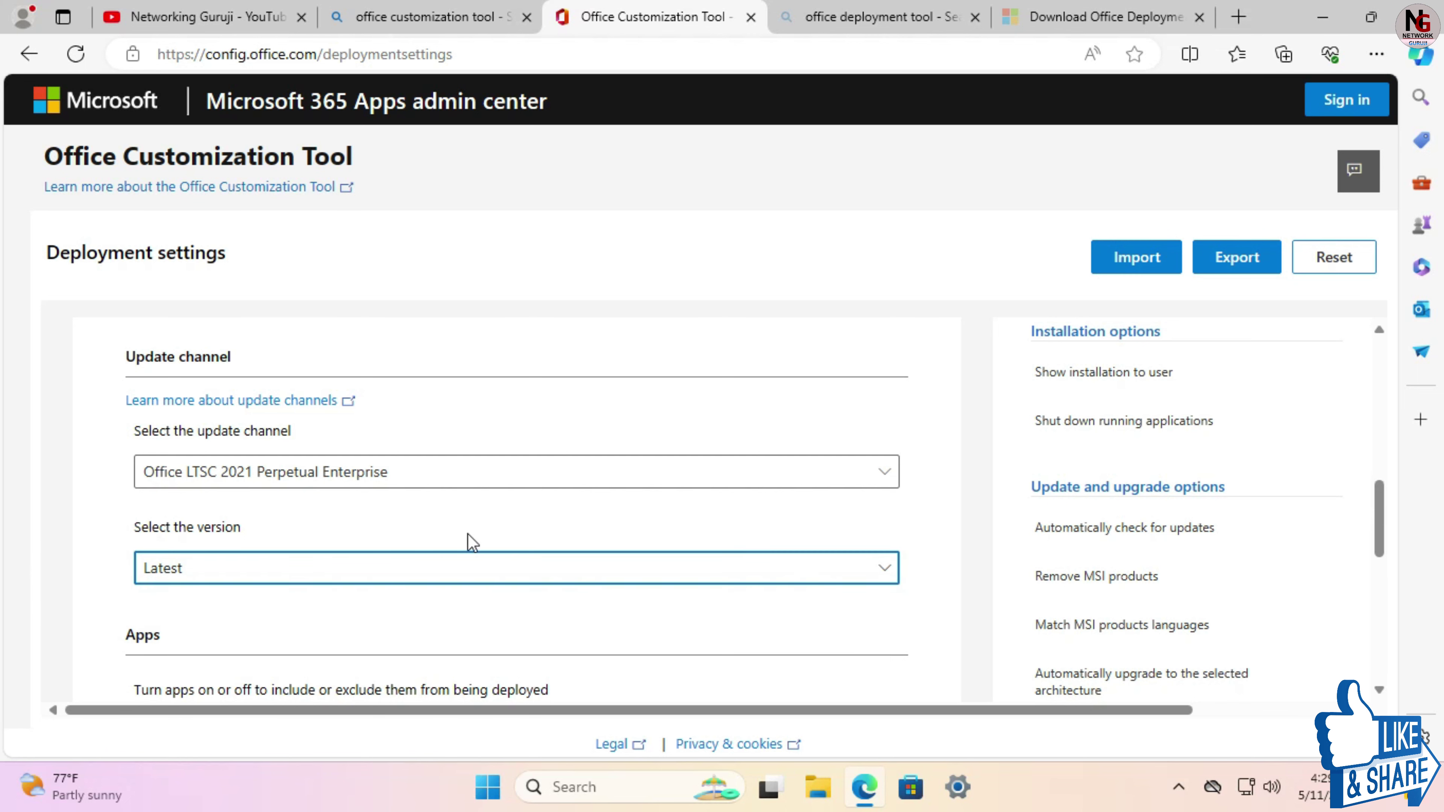
- Exclude Publisher and OneDrive Desktop from the apps being deployed
{"action": "scroll", "coordinate": [636, 533], "scroll_direction": "down", "scroll_amount": 5}
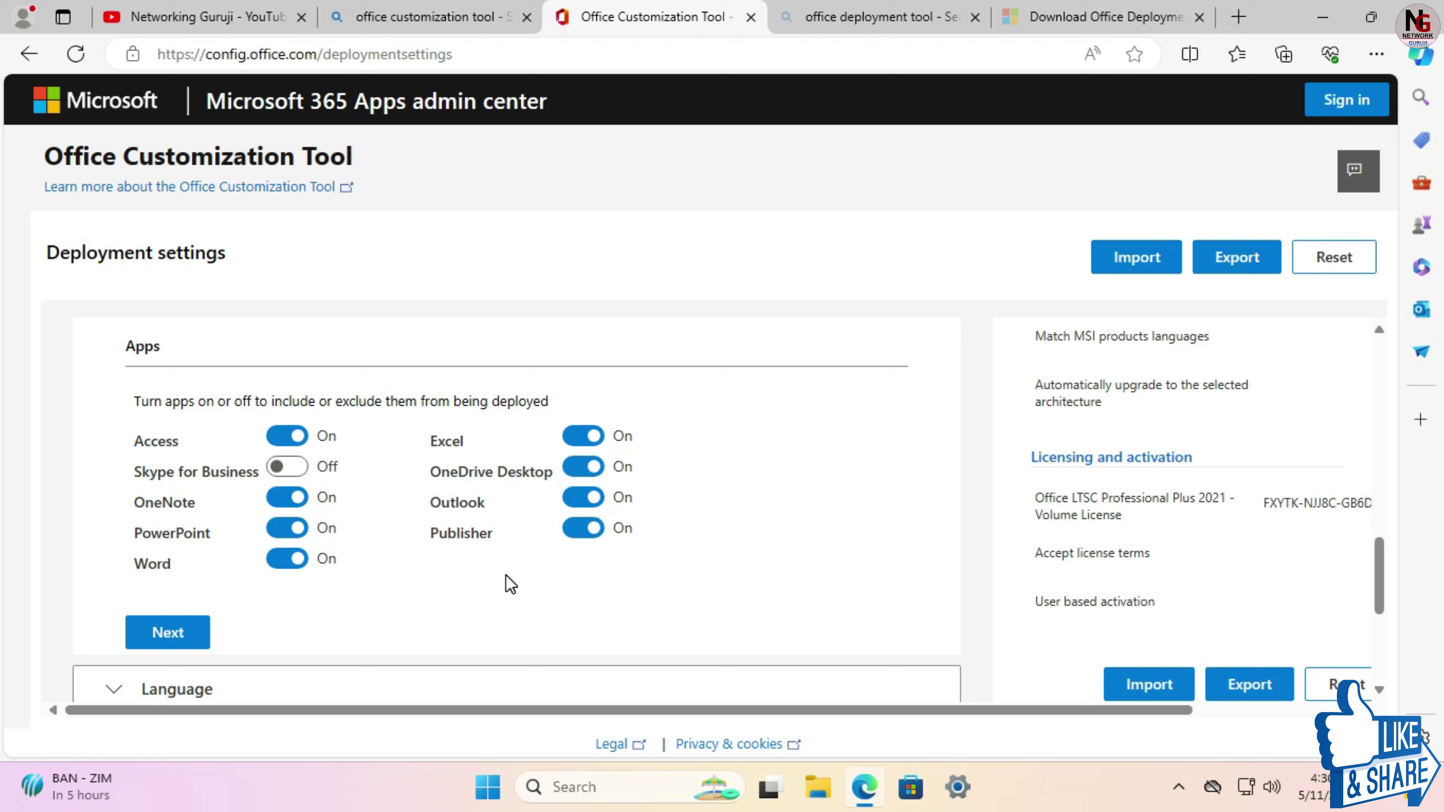
{"action": "left_click", "coordinate": [586, 535]}
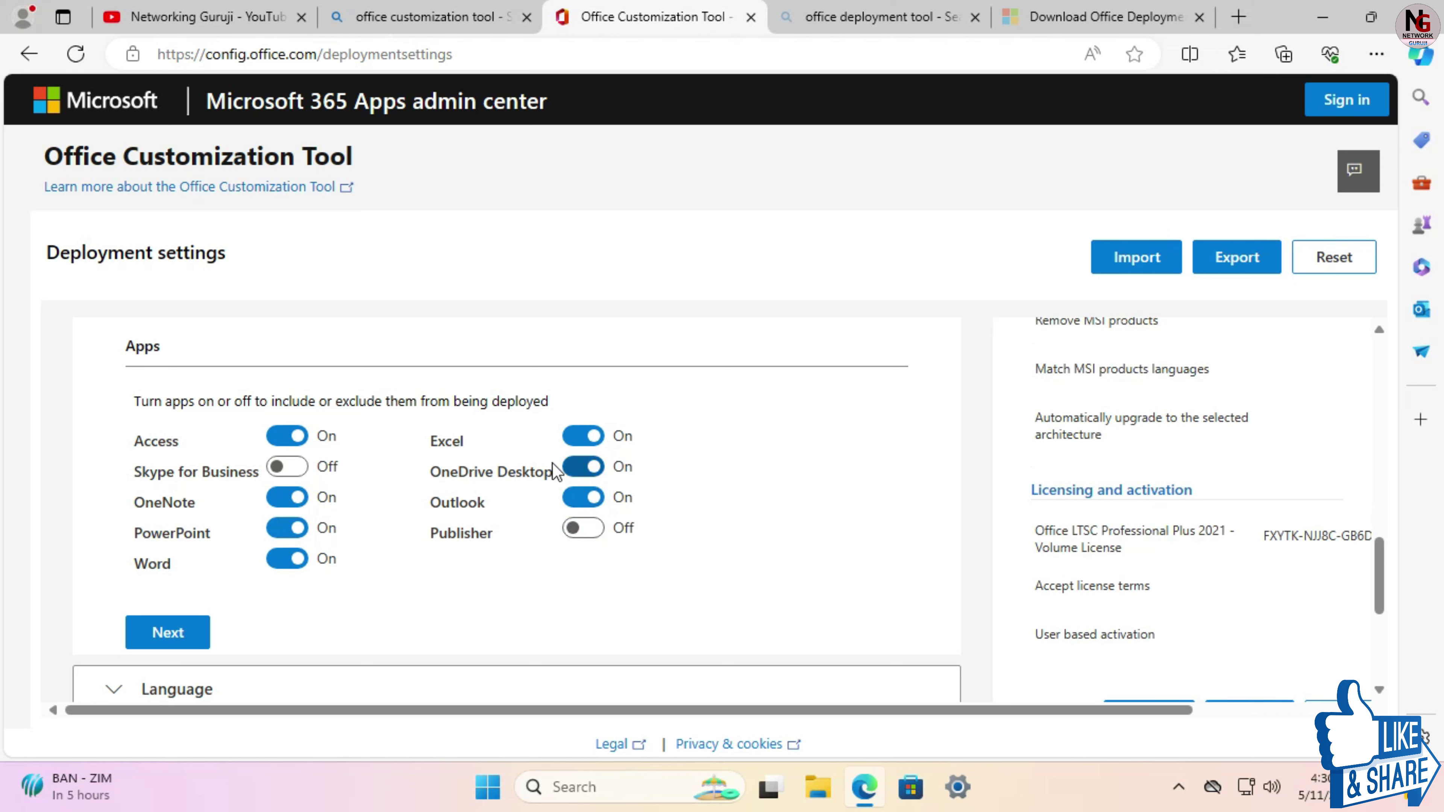
{"action": "left_click", "coordinate": [572, 472]}
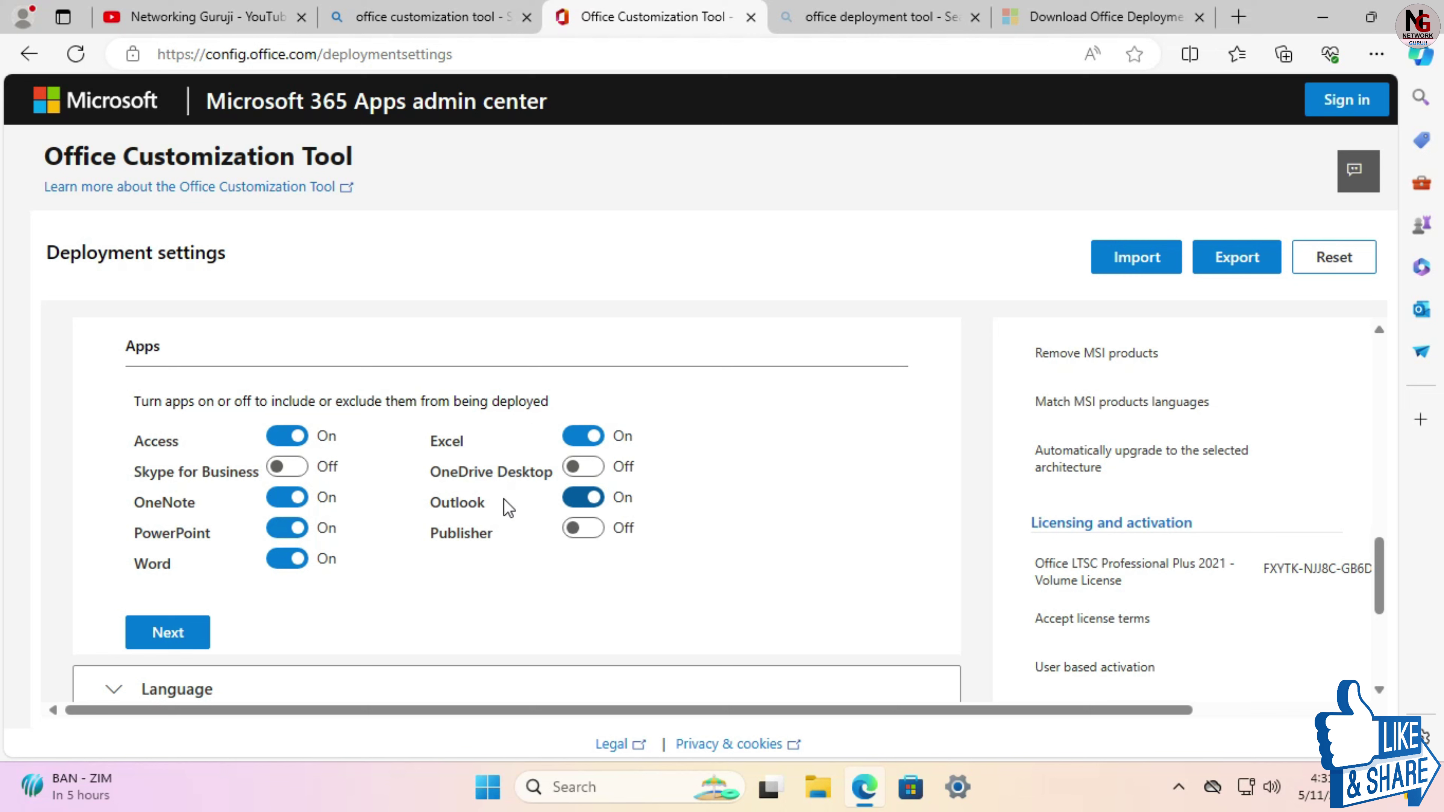
- Proceed to the language settings and set the primary language to English (United States)
{"action": "scroll", "coordinate": [156, 637], "scroll_direction": "down", "scroll_amount": 2}
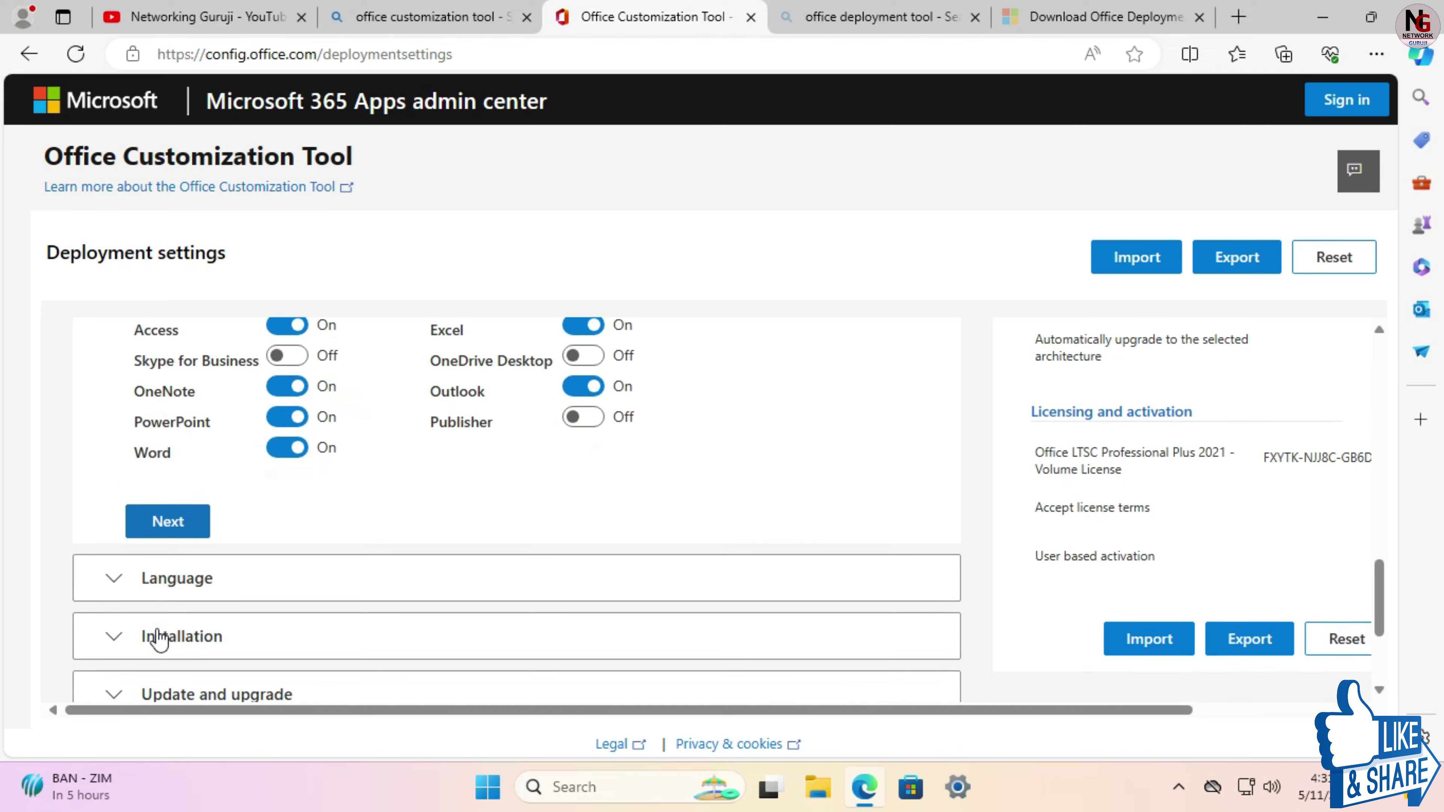
{"action": "left_click", "coordinate": [180, 521]}
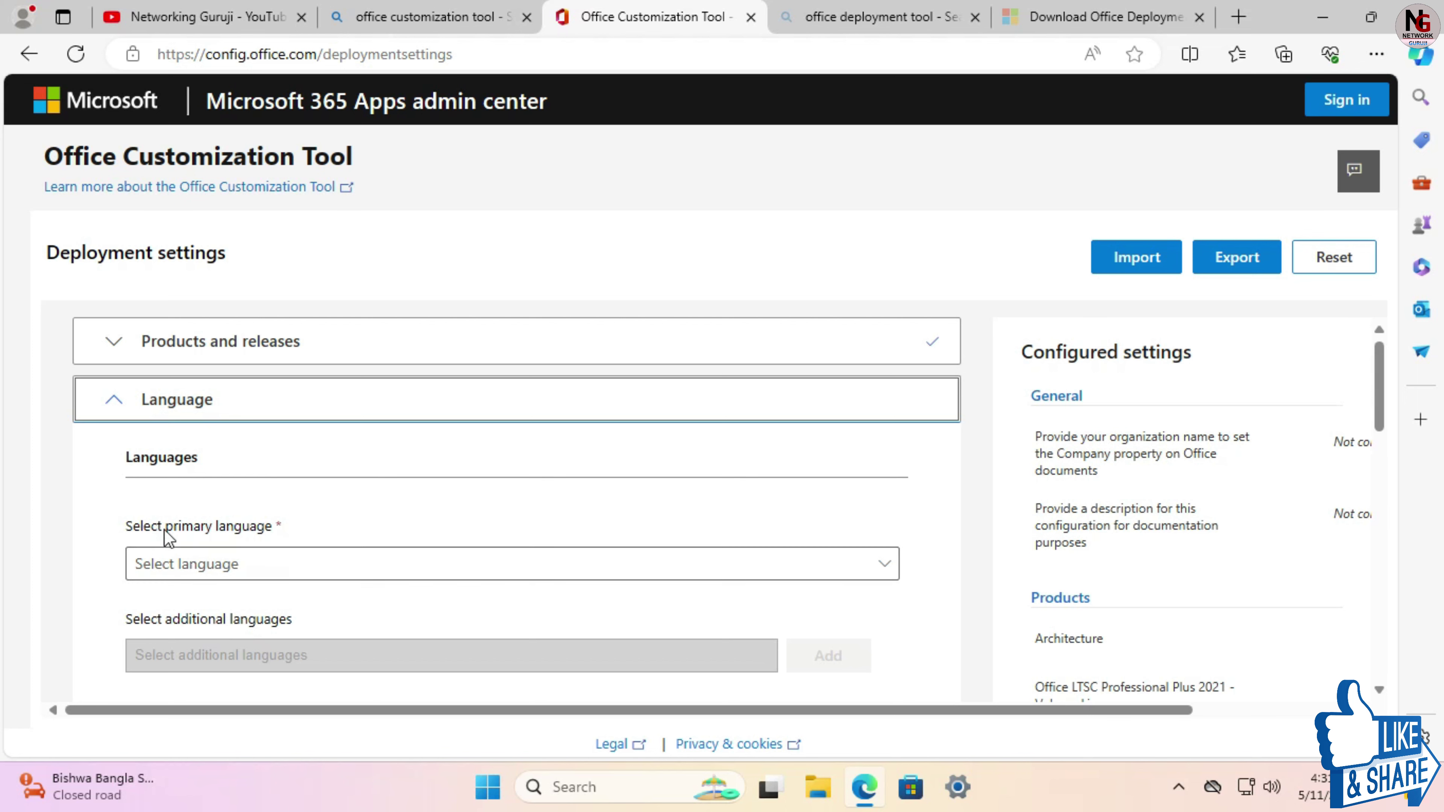
{"action": "left_click", "coordinate": [301, 557]}
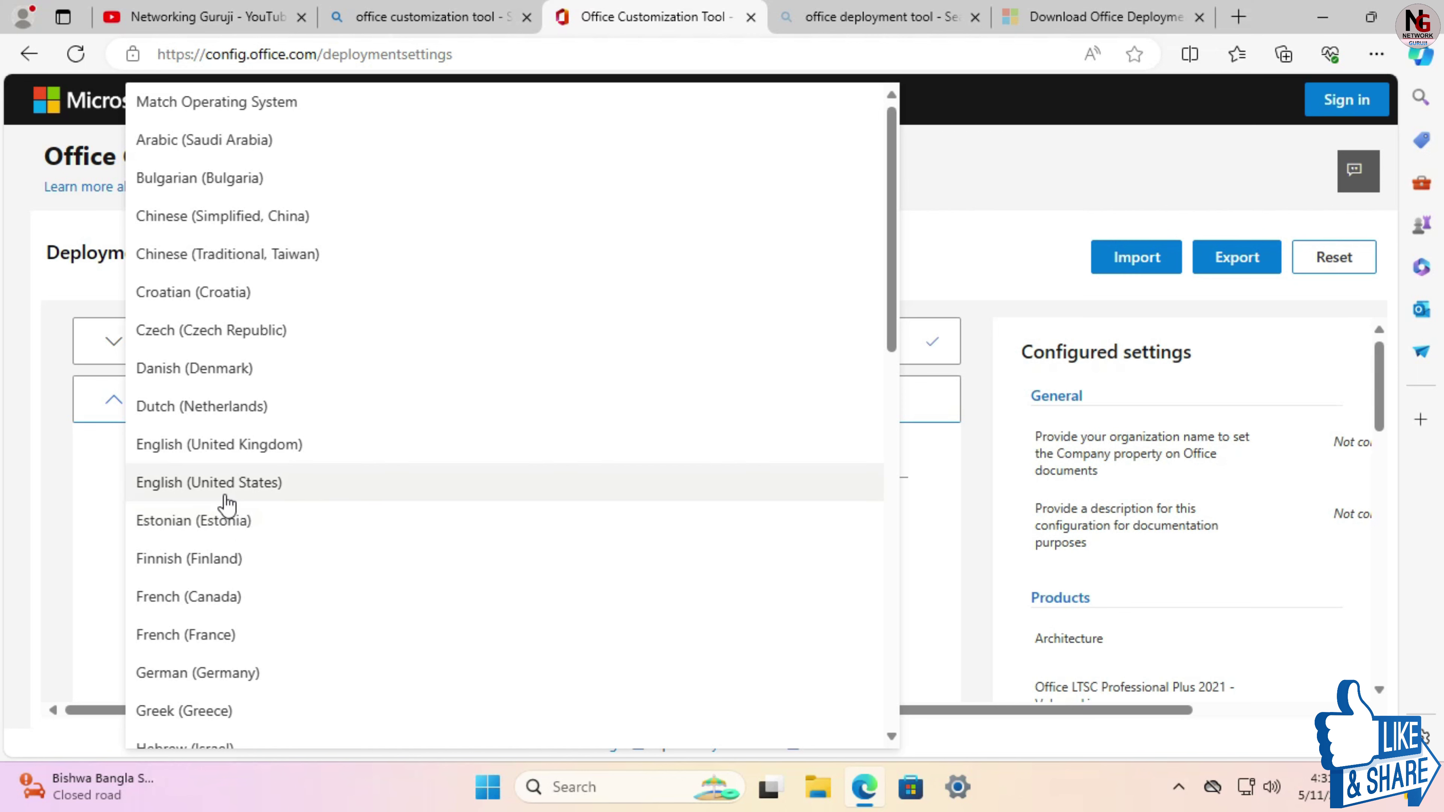
{"action": "left_click", "coordinate": [202, 499]}
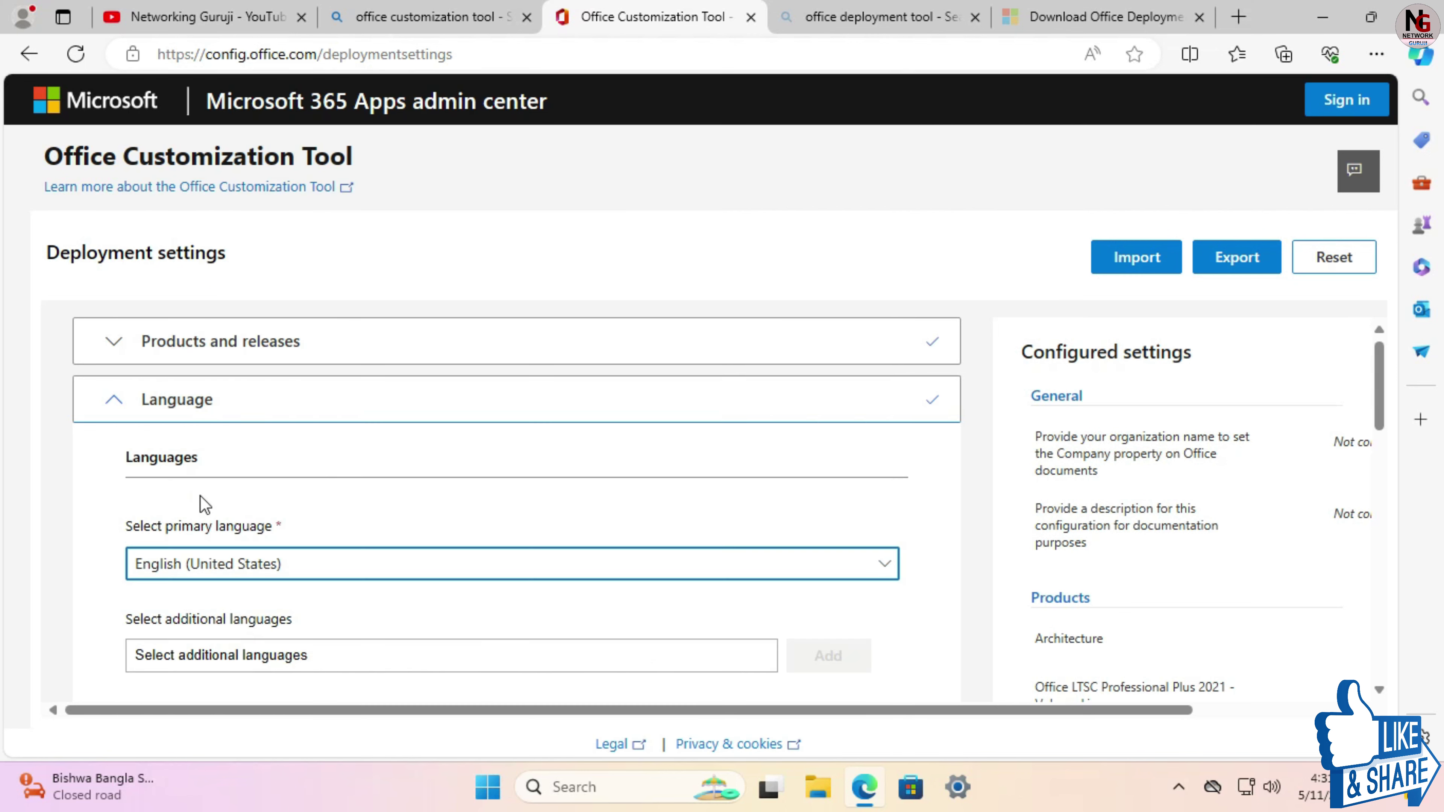
- Leave the additional languages and proofing tools unselected and proceed to the installation settings
{"action": "scroll", "coordinate": [51, 626], "scroll_direction": "down", "scroll_amount": 3}
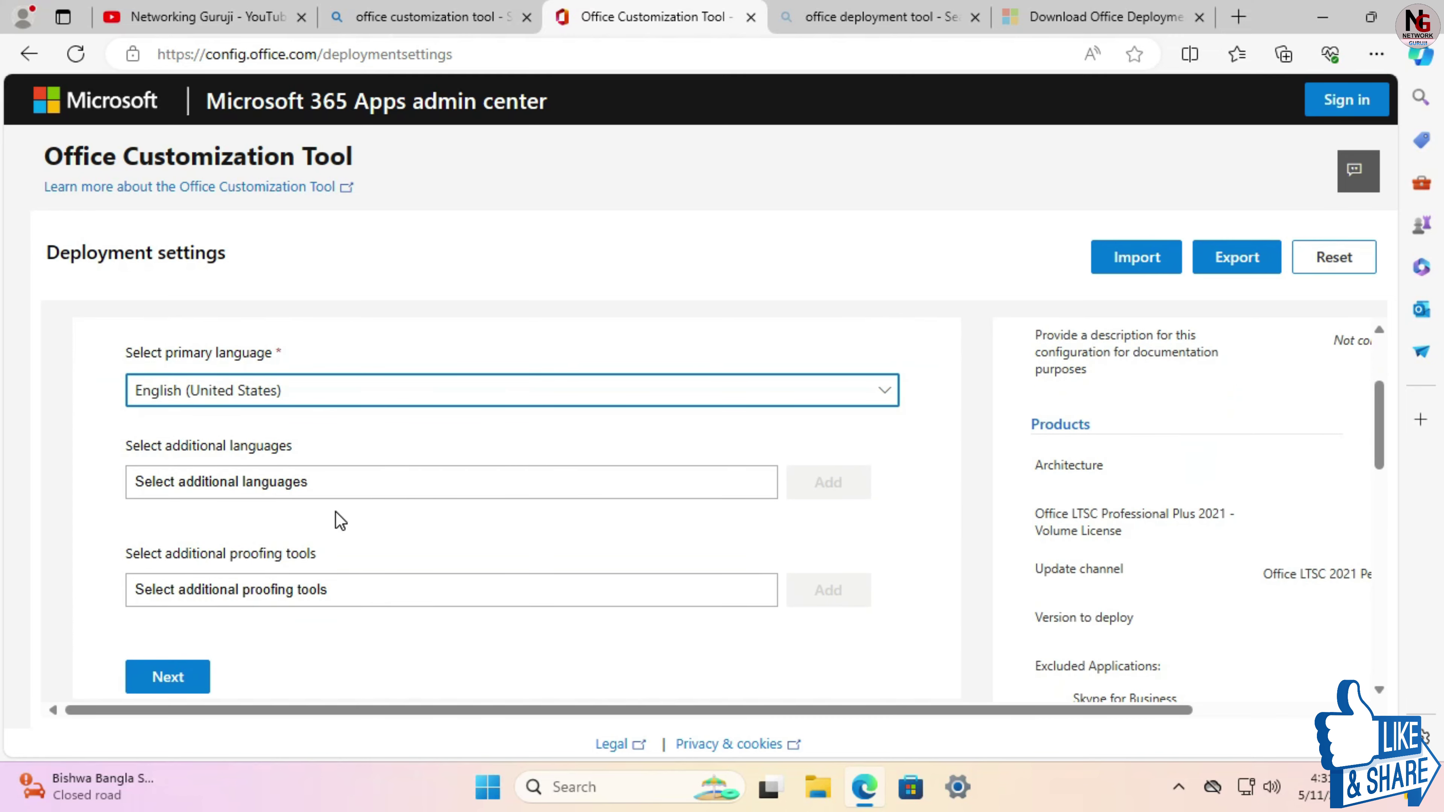
{"action": "scroll", "coordinate": [345, 554], "scroll_direction": "down", "scroll_amount": 1}
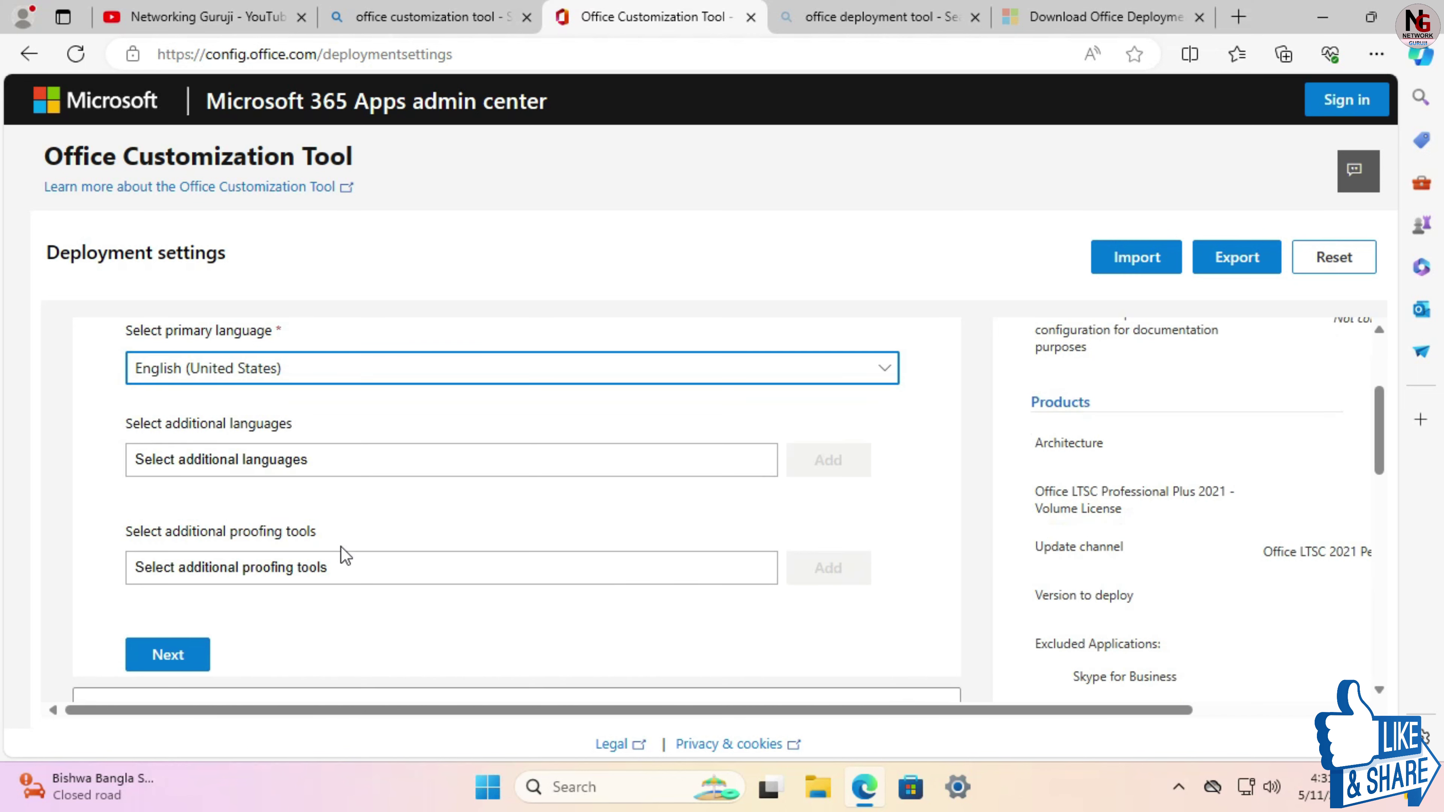
{"action": "scroll", "coordinate": [345, 555], "scroll_direction": "down", "scroll_amount": 3}
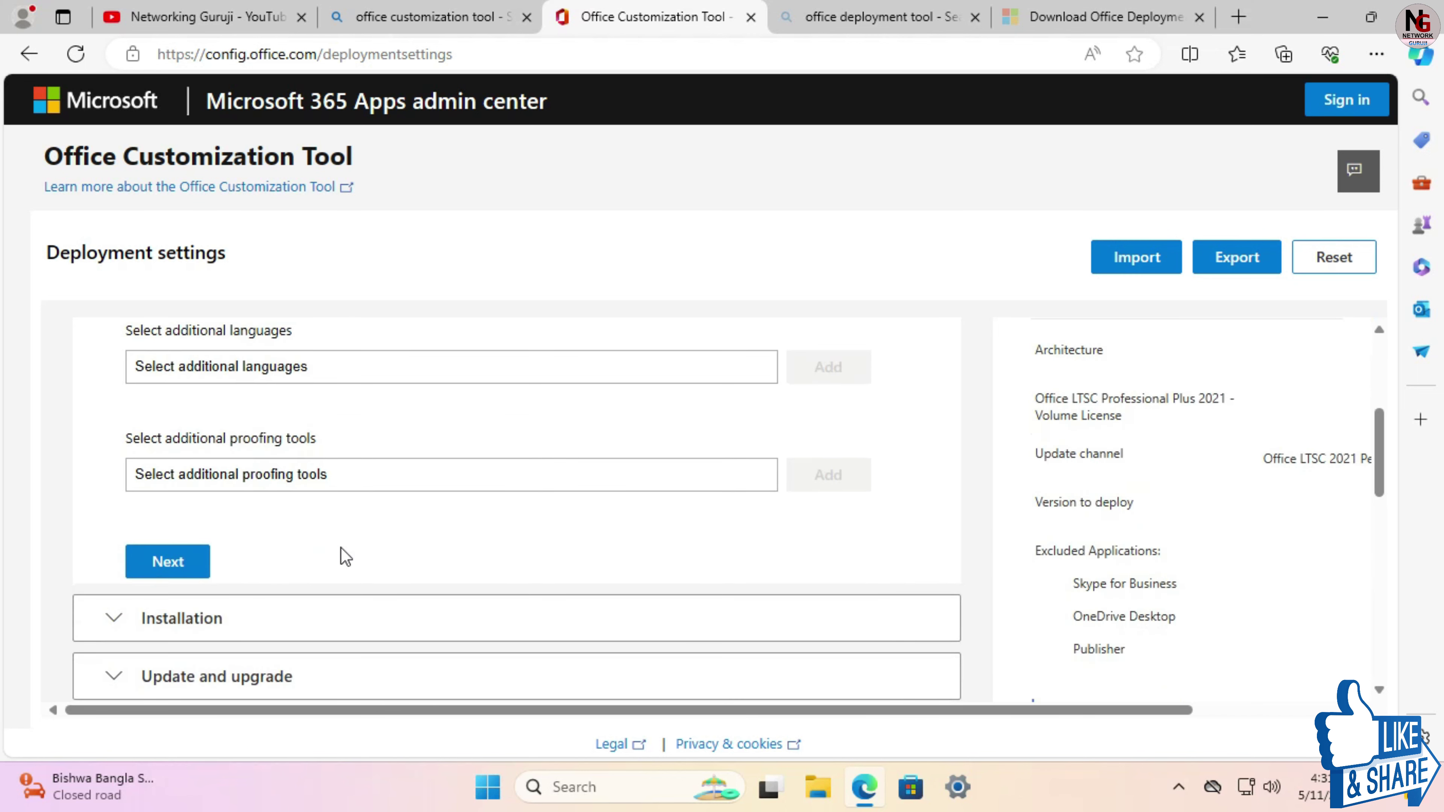
{"action": "left_click", "coordinate": [168, 562]}
- Keep the default installation options, with Office Content Delivery Network (CDN) as the source, and proceed to the update and upgrade settings
{"action": "scroll", "coordinate": [475, 560], "scroll_direction": "down", "scroll_amount": 3}
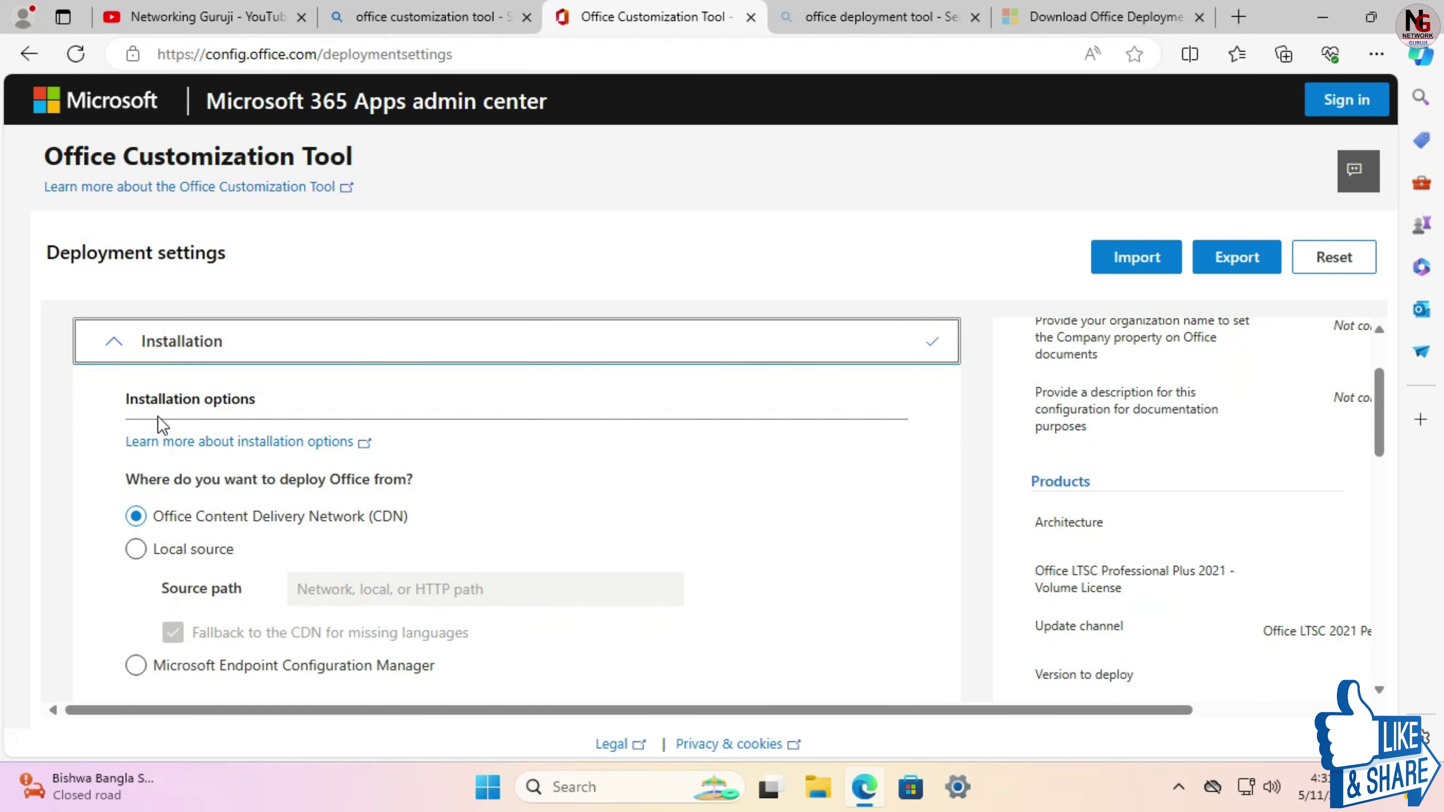
{"action": "scroll", "coordinate": [468, 595], "scroll_direction": "down", "scroll_amount": 1}
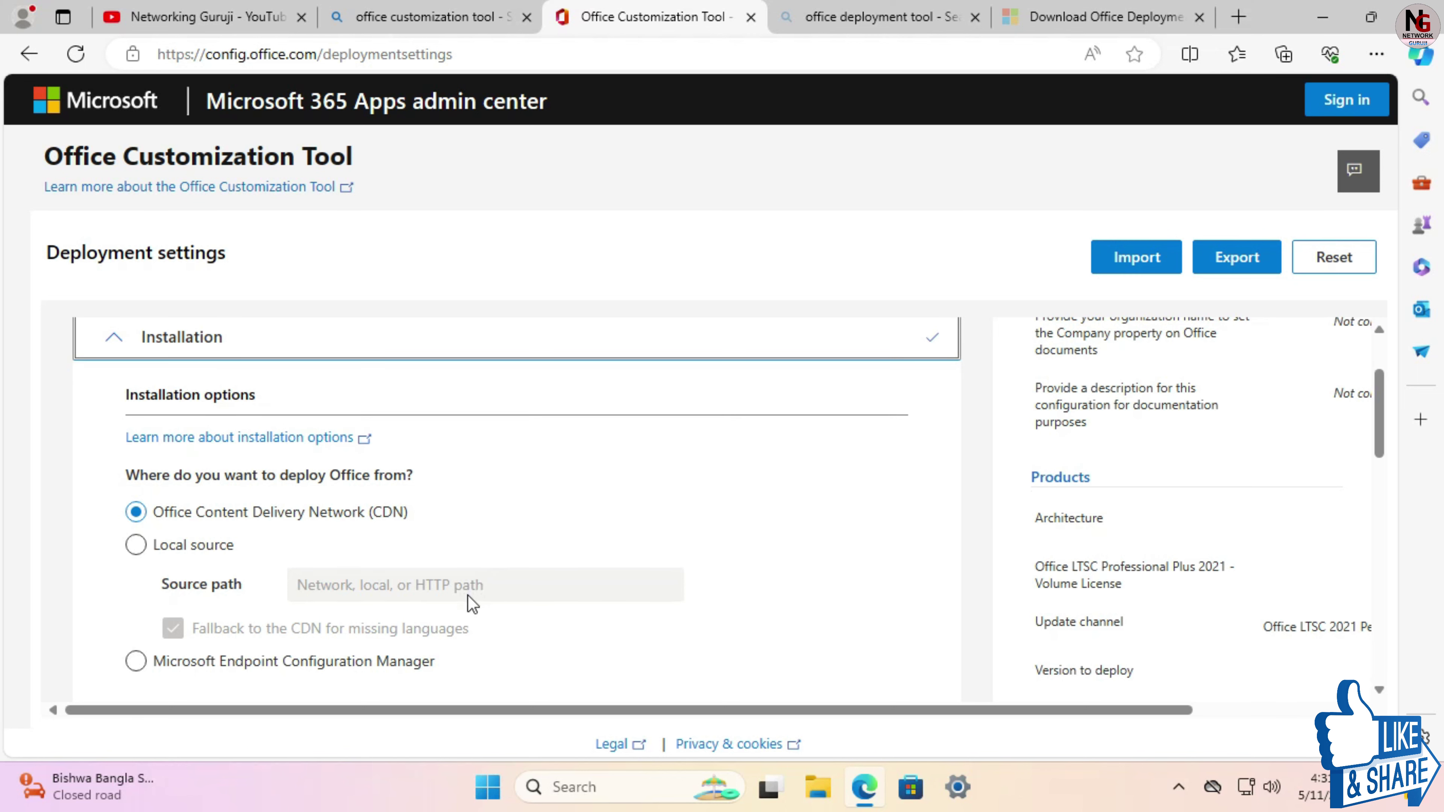
{"action": "scroll", "coordinate": [524, 563], "scroll_direction": "down", "scroll_amount": 3}
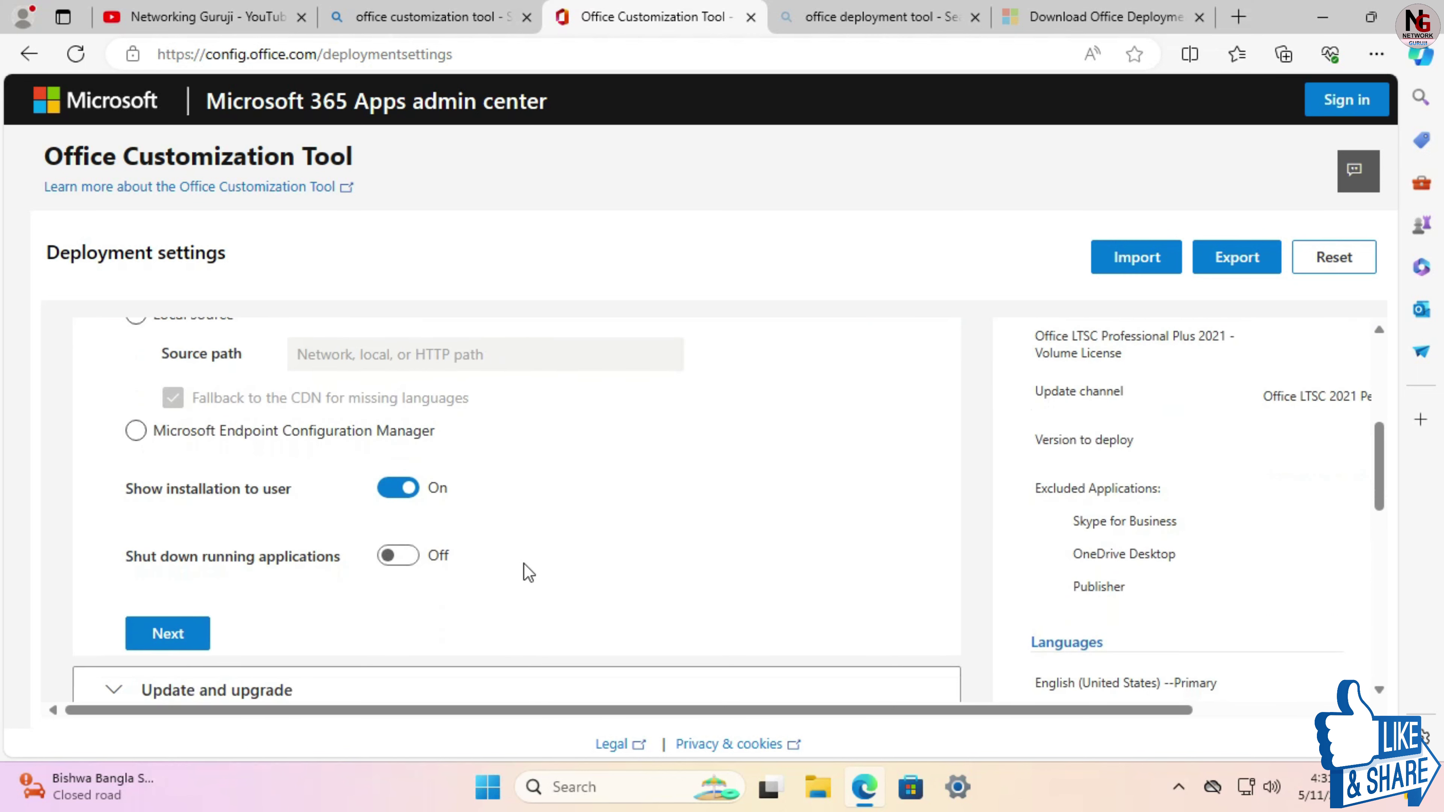
{"action": "scroll", "coordinate": [524, 563], "scroll_direction": "down", "scroll_amount": 1}
{"action": "scroll", "coordinate": [524, 563], "scroll_direction": "up", "scroll_amount": 2}
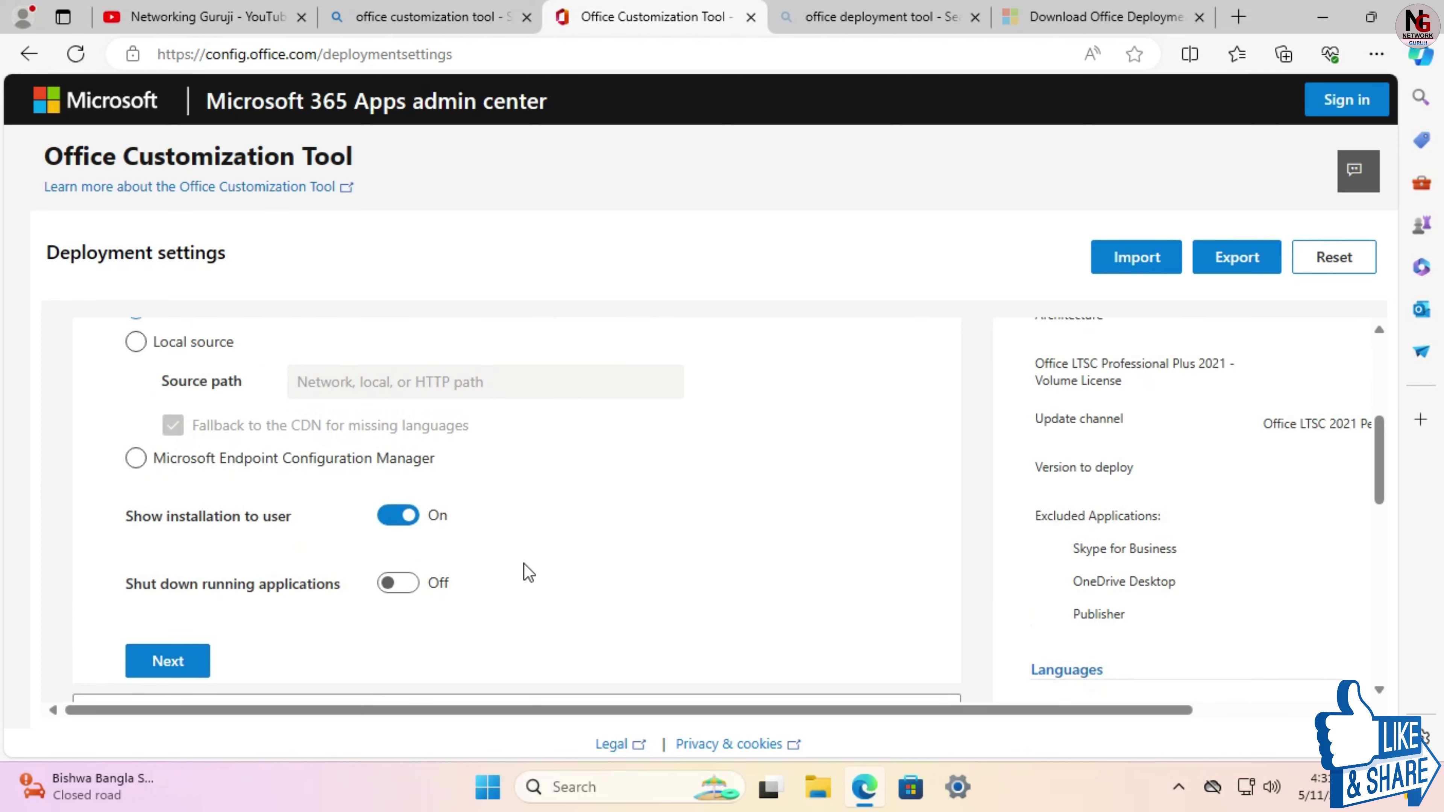
{"action": "scroll", "coordinate": [524, 564], "scroll_direction": "down", "scroll_amount": 1}
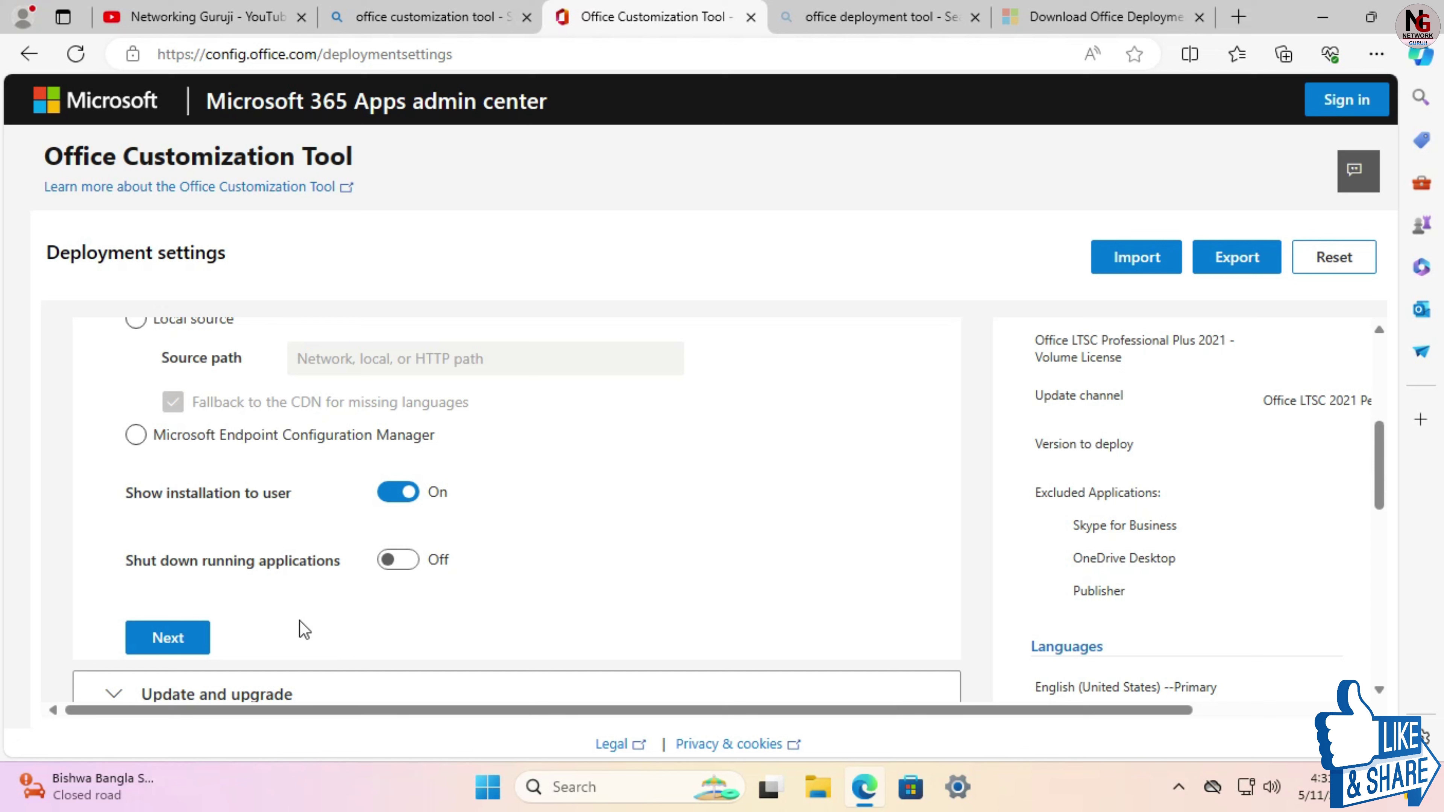
{"action": "left_click", "coordinate": [170, 638]}
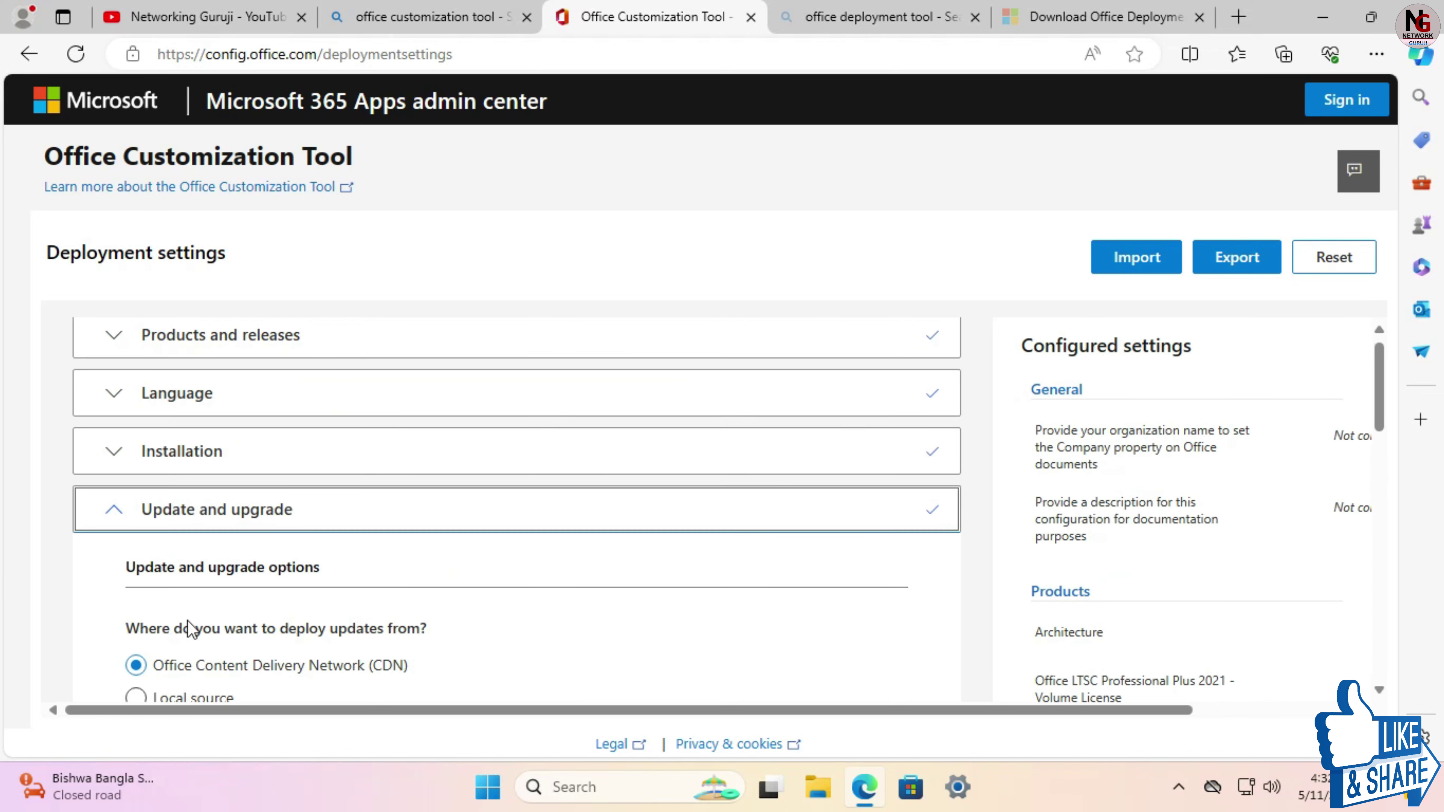
- Keep the default update and upgrade options, including uninstalling MSI versions of Office, and proceed to the licensing and activation settings
{"action": "scroll", "coordinate": [540, 580], "scroll_direction": "down", "scroll_amount": 1}
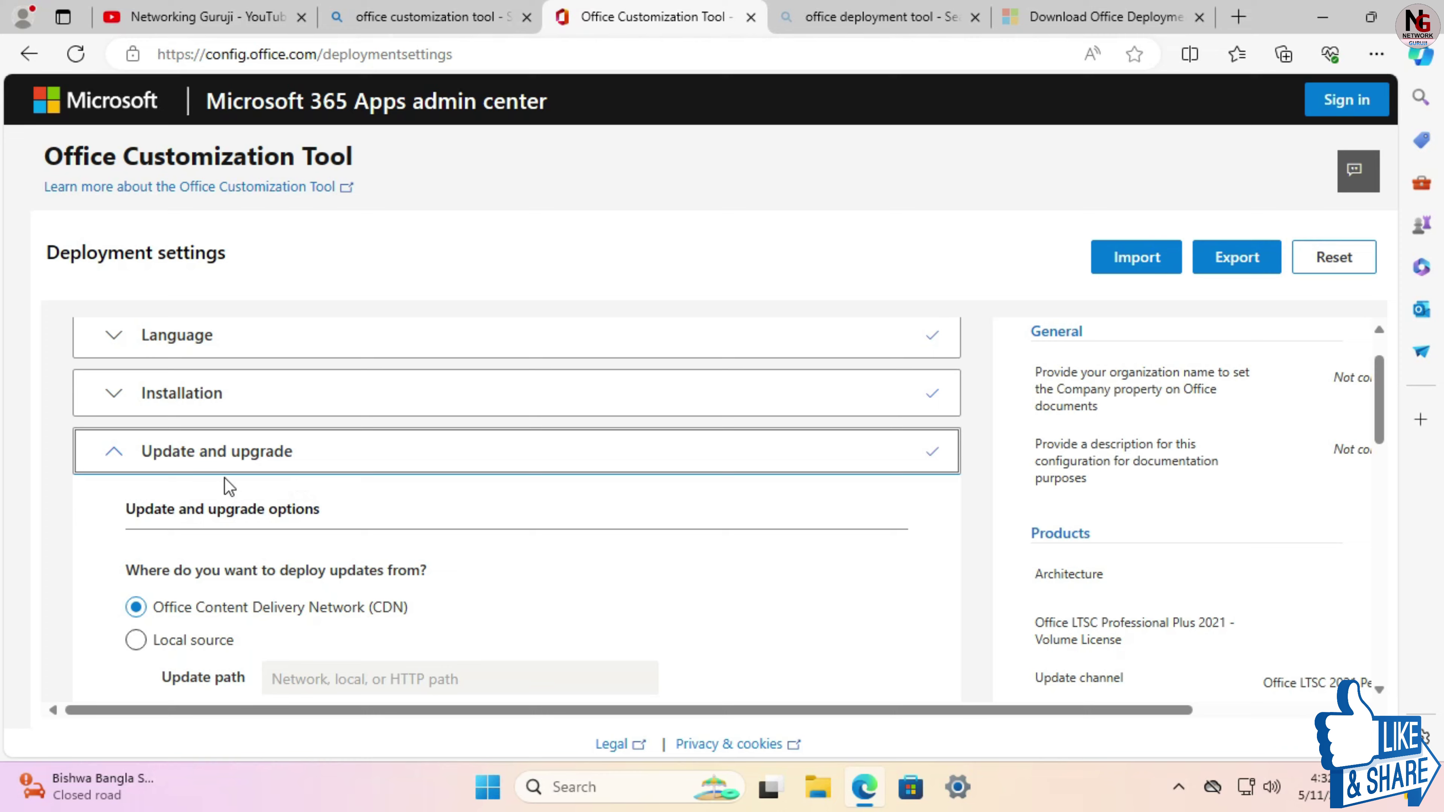
{"action": "scroll", "coordinate": [227, 530], "scroll_direction": "down", "scroll_amount": 2}
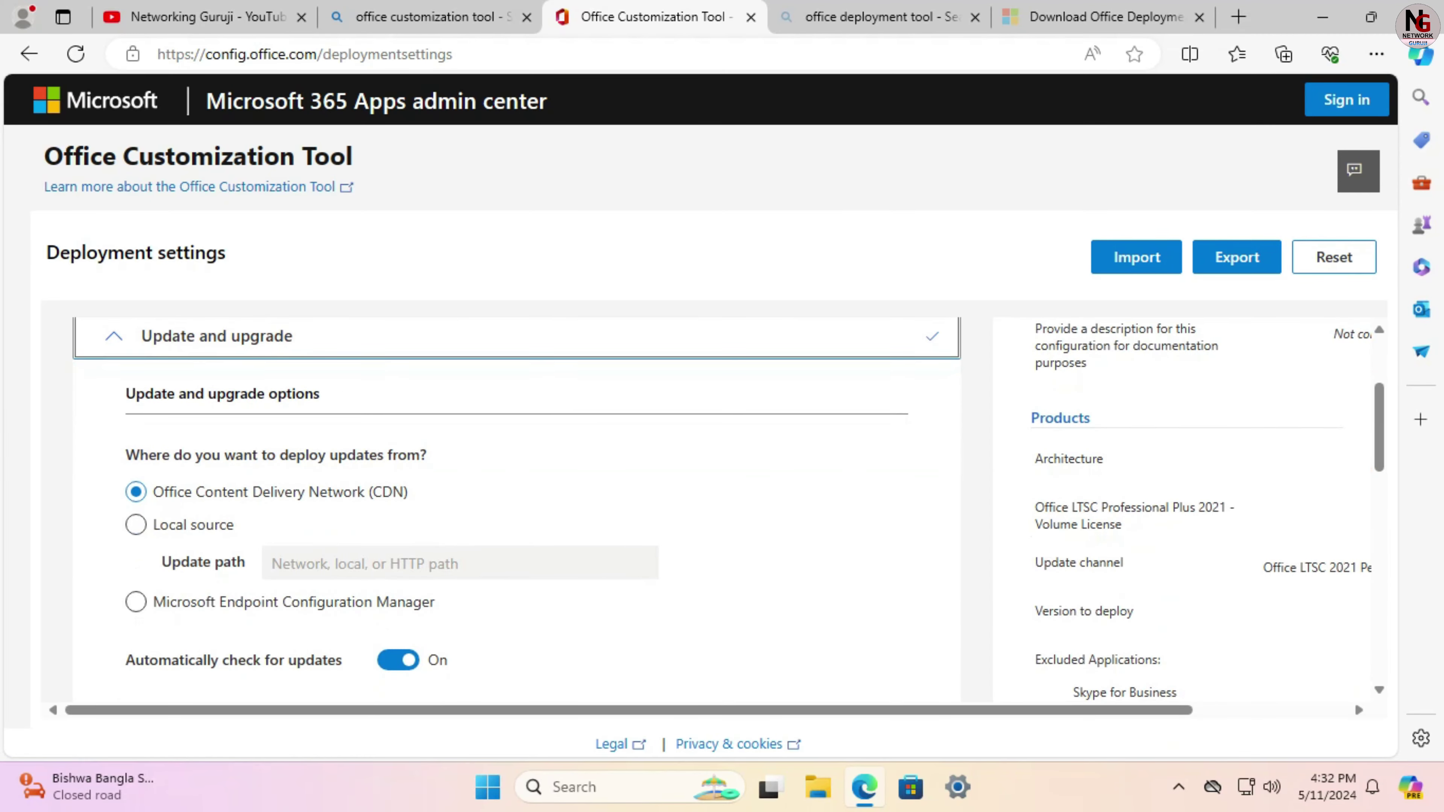
{"action": "scroll", "coordinate": [421, 615], "scroll_direction": "down", "scroll_amount": 5}
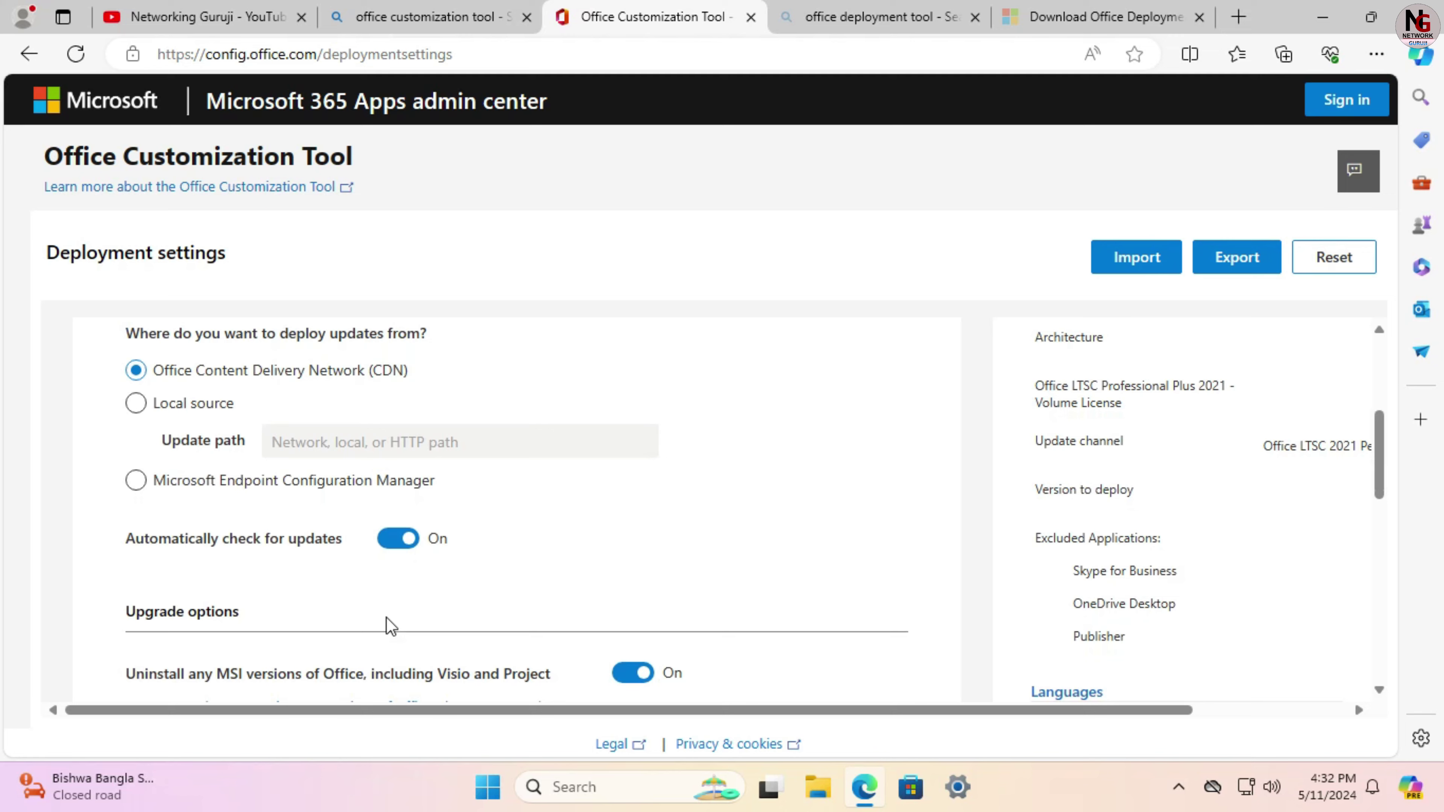
{"action": "scroll", "coordinate": [391, 626], "scroll_direction": "down", "scroll_amount": 3}
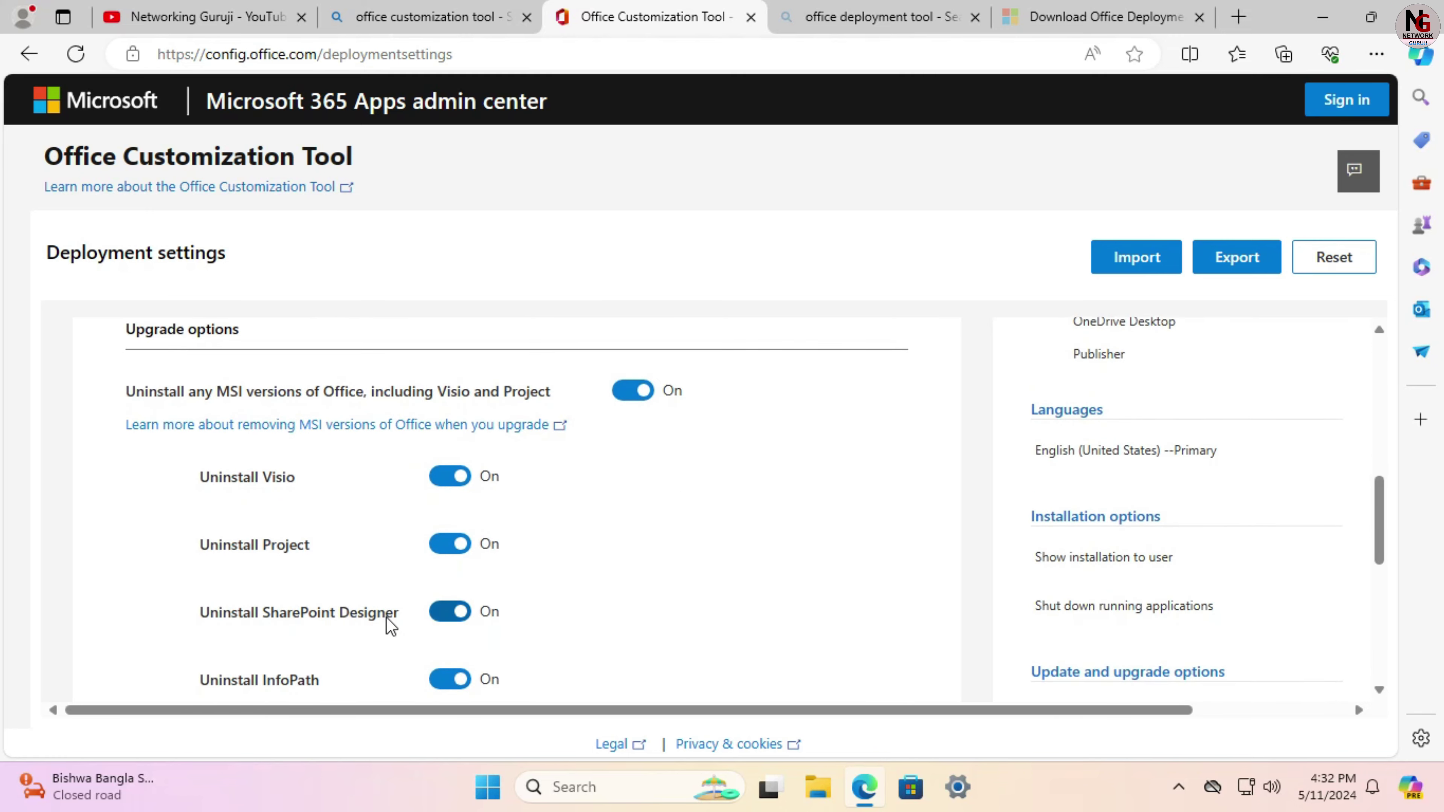
{"action": "scroll", "coordinate": [390, 623], "scroll_direction": "down", "scroll_amount": 3}
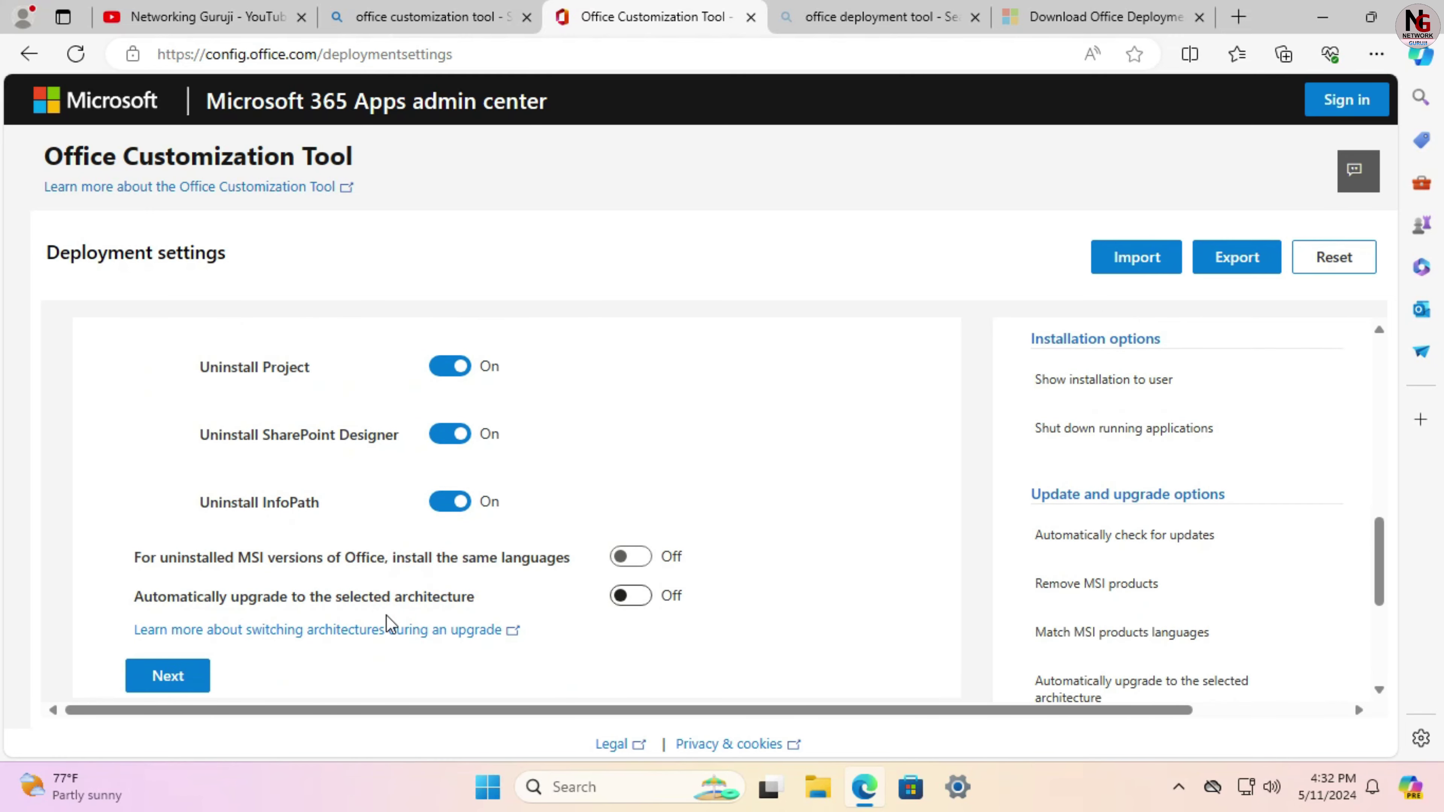
{"action": "left_click", "coordinate": [193, 624]}
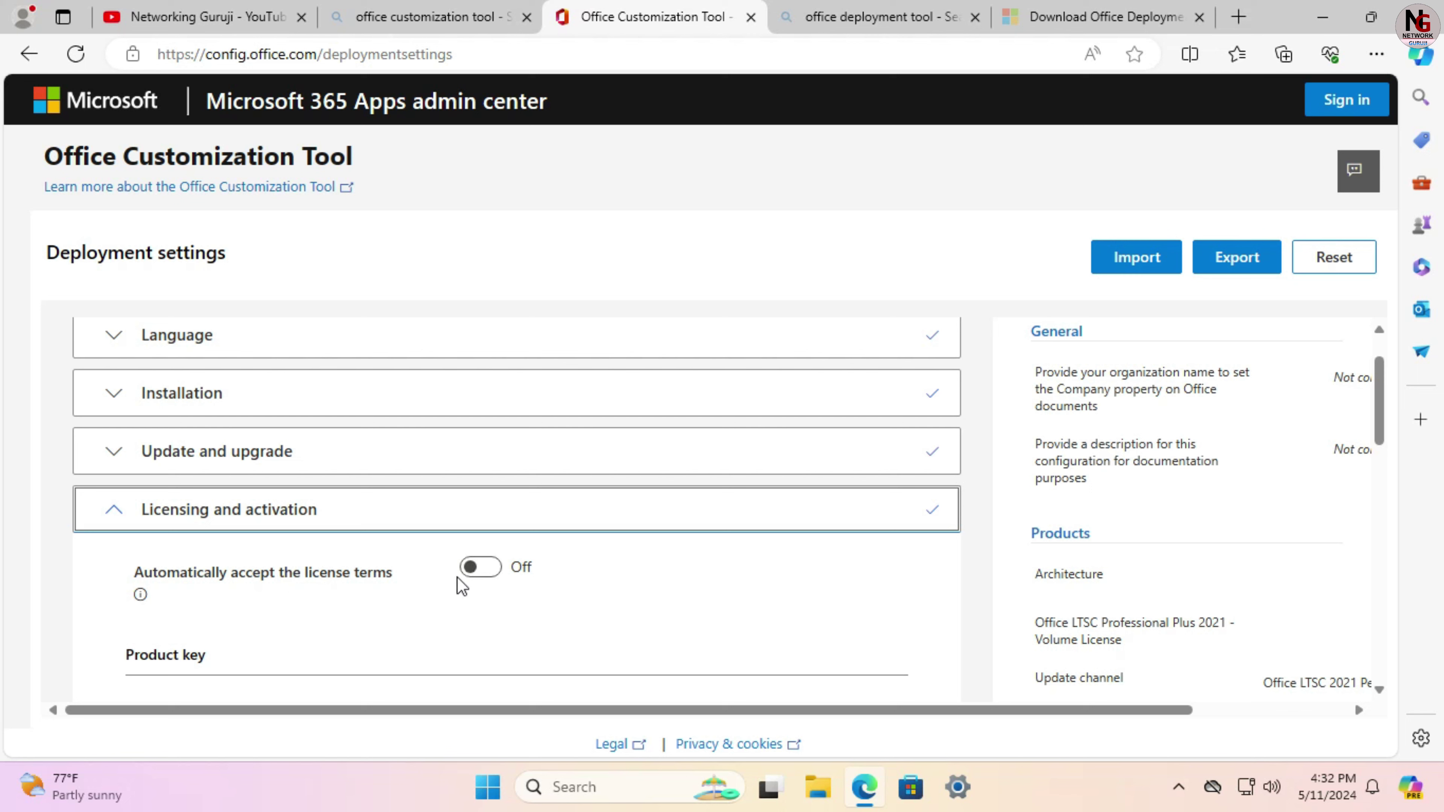
- Enable automatic acceptance of the license terms, keep KMS licensing with user-based activation, and proceed to the general settings
{"action": "left_click", "coordinate": [501, 579]}
{"action": "scroll", "coordinate": [472, 634], "scroll_direction": "down", "scroll_amount": 3}
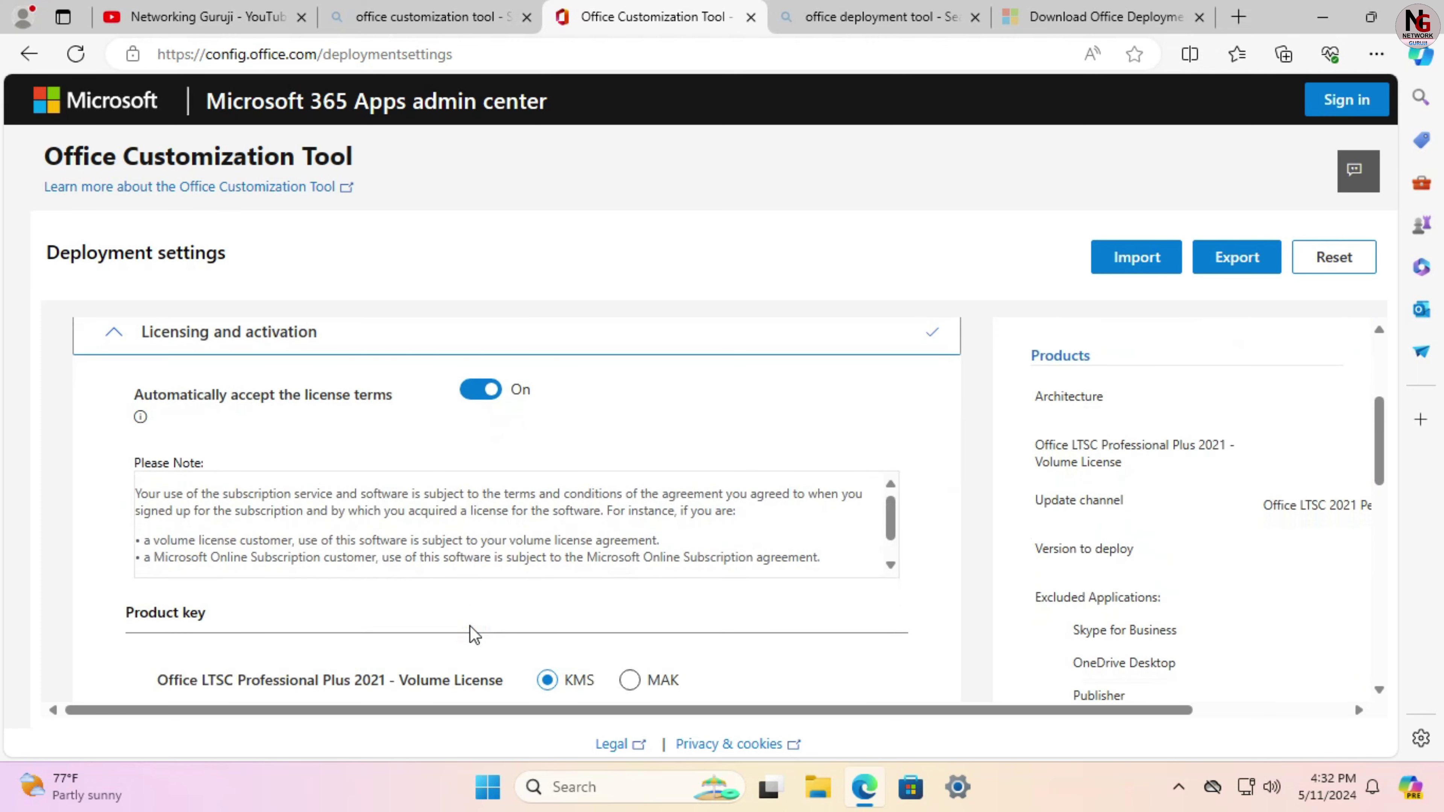
{"action": "scroll", "coordinate": [472, 634], "scroll_direction": "down", "scroll_amount": 2}
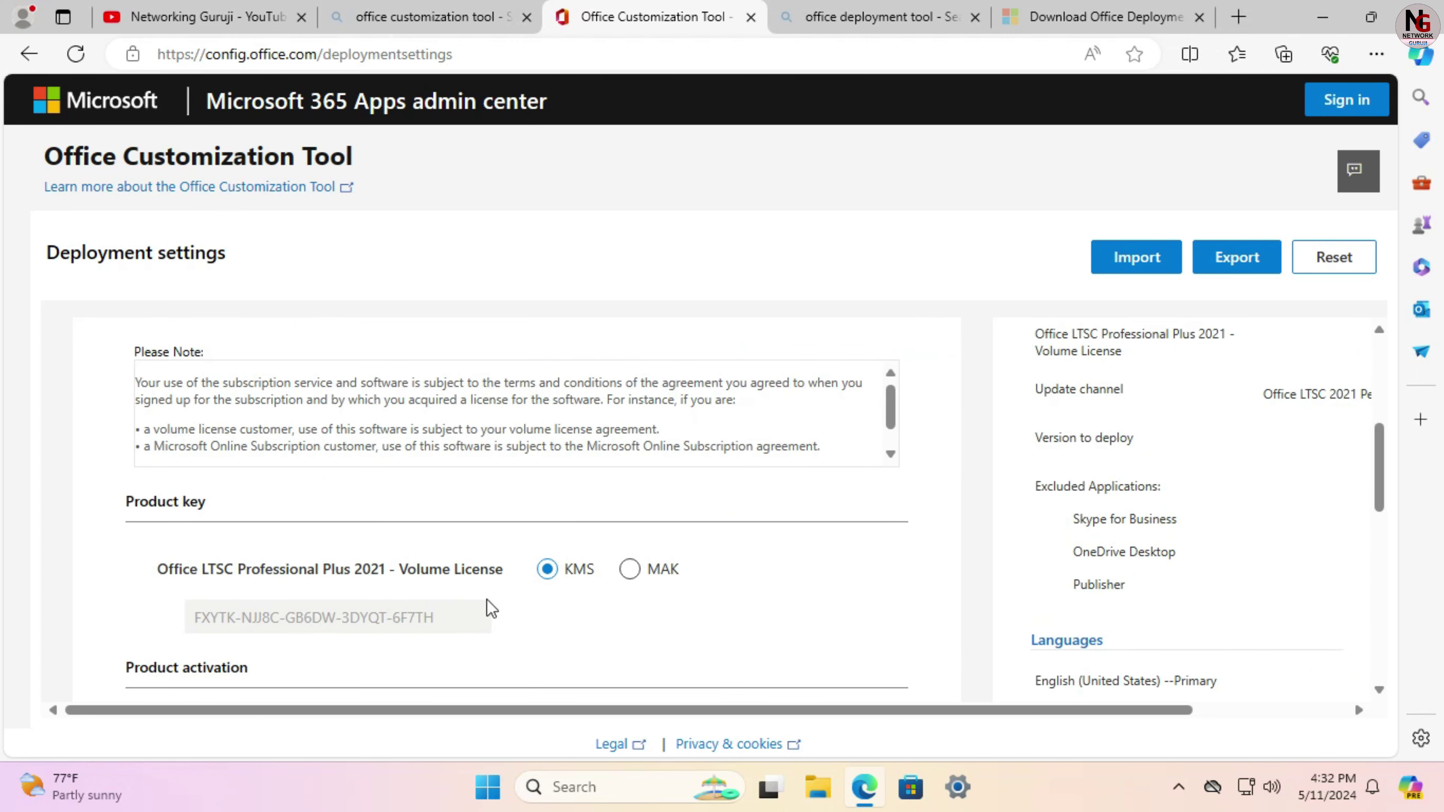
{"action": "scroll", "coordinate": [782, 521], "scroll_direction": "down", "scroll_amount": 2}
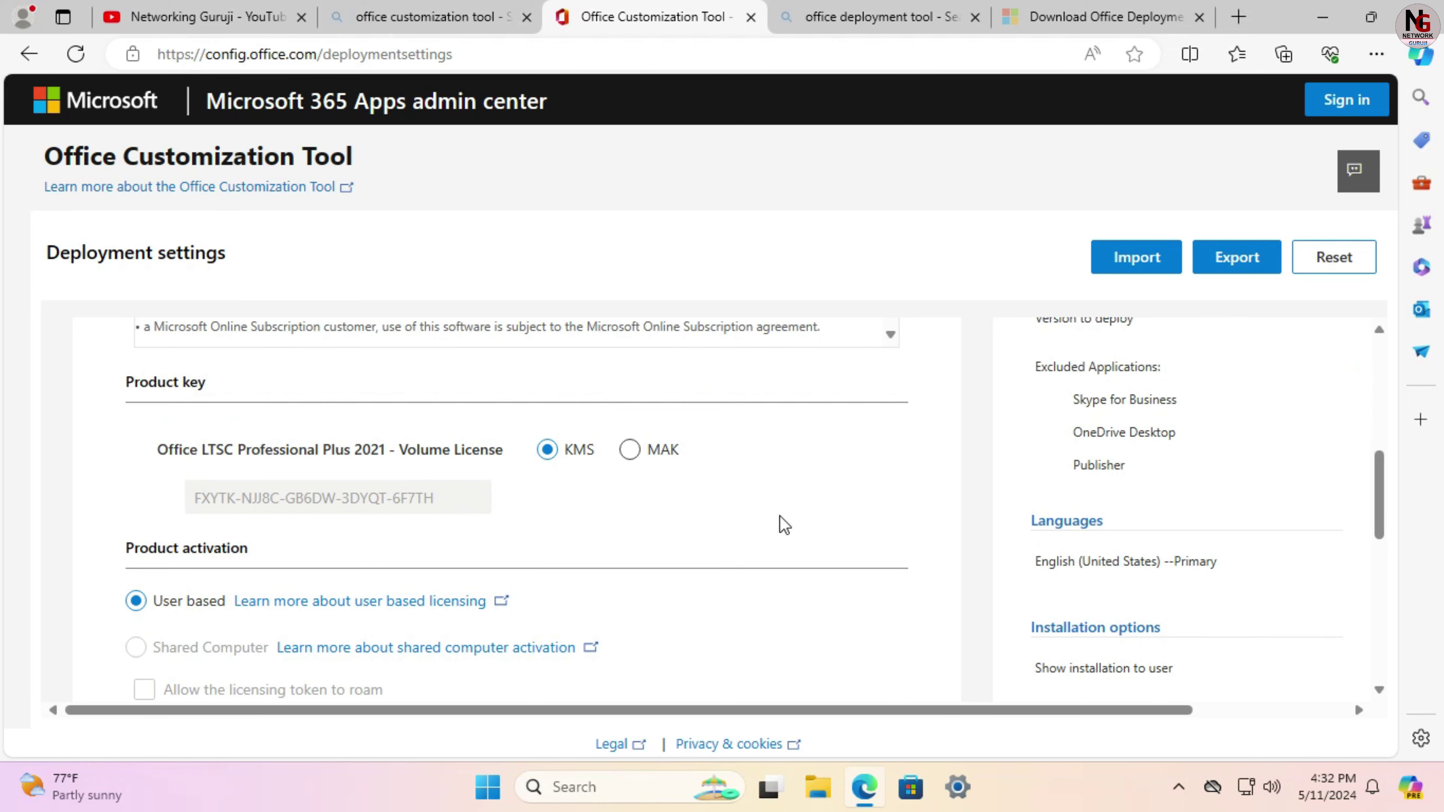
{"action": "scroll", "coordinate": [780, 517], "scroll_direction": "down", "scroll_amount": 3}
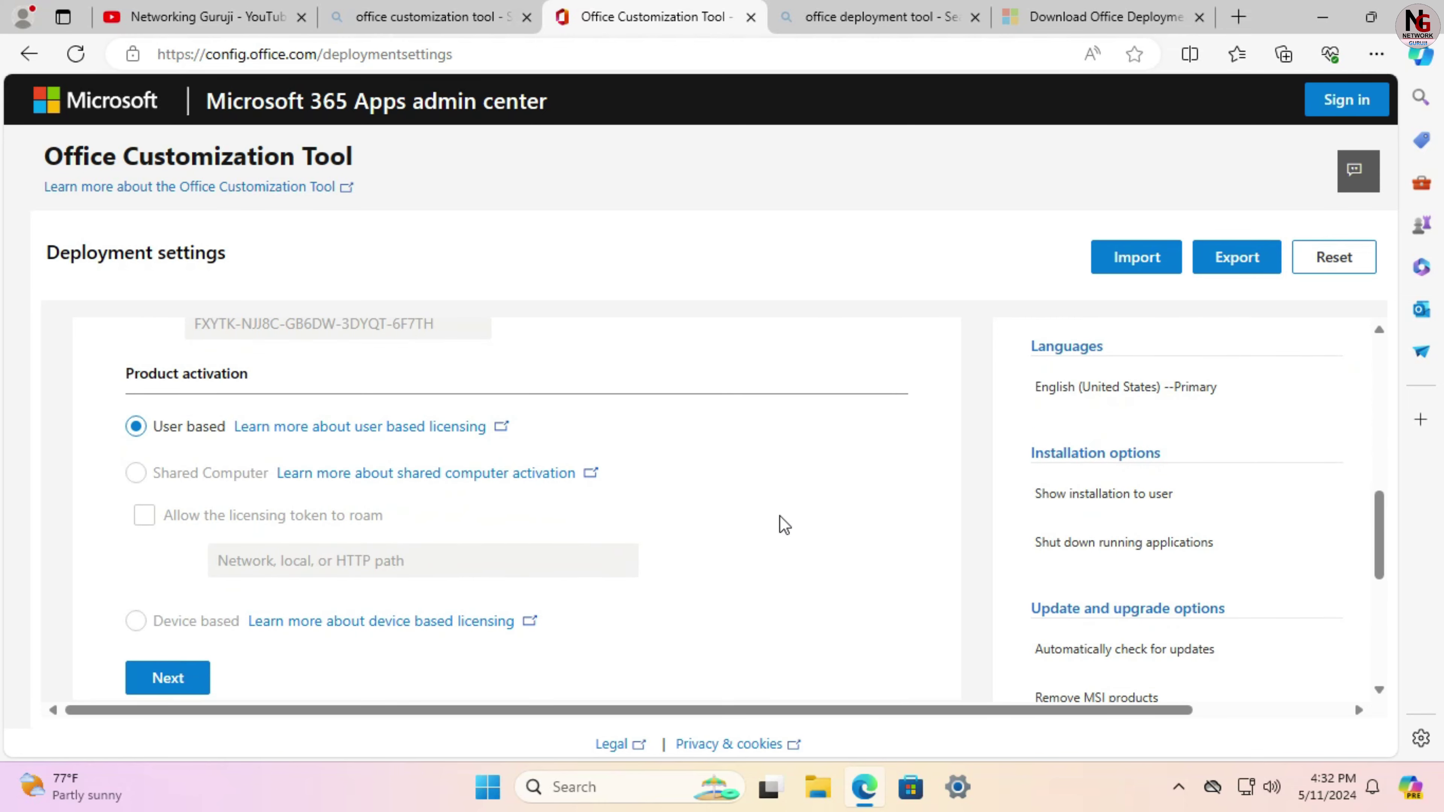
{"action": "scroll", "coordinate": [781, 516], "scroll_direction": "down", "scroll_amount": 2}
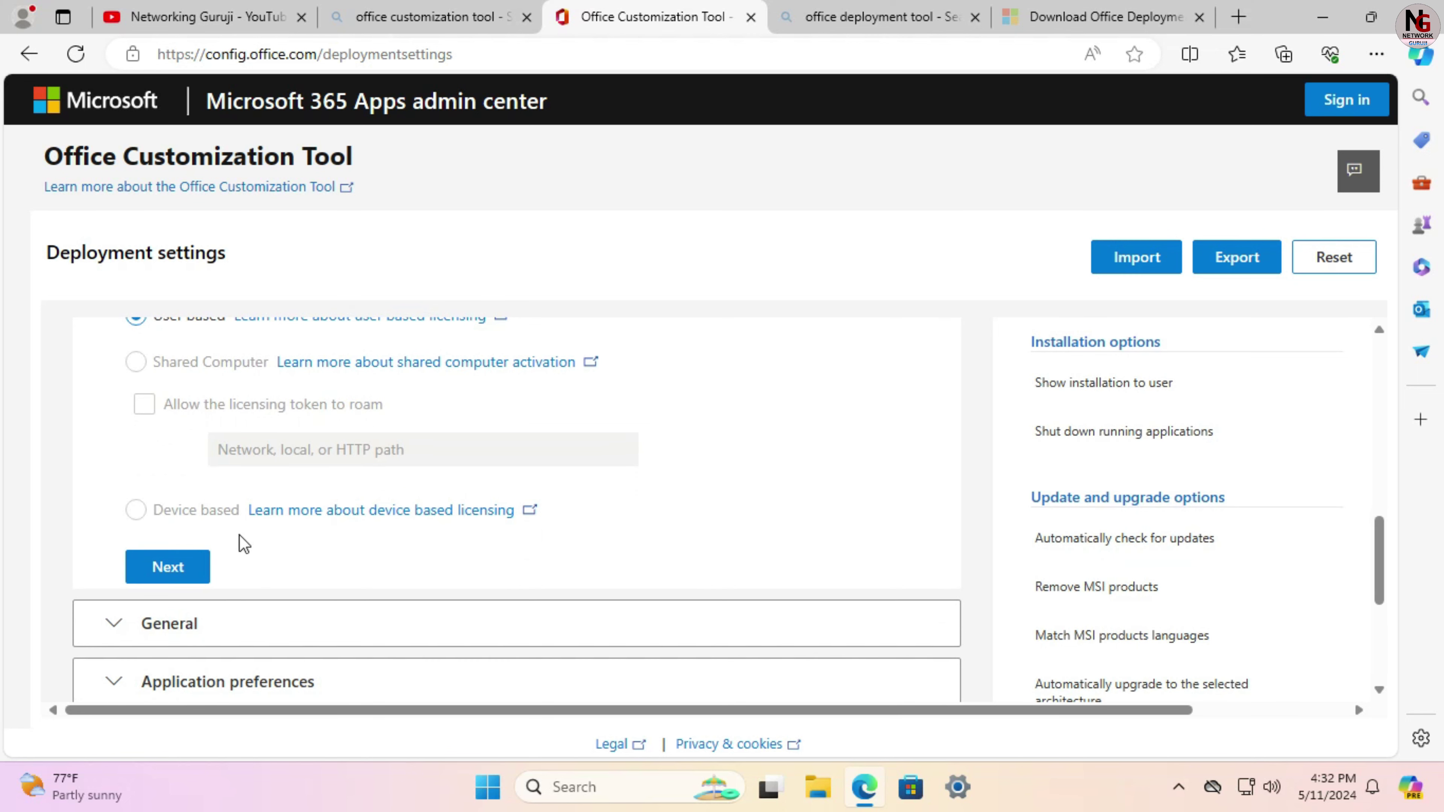
{"action": "left_click", "coordinate": [179, 575]}
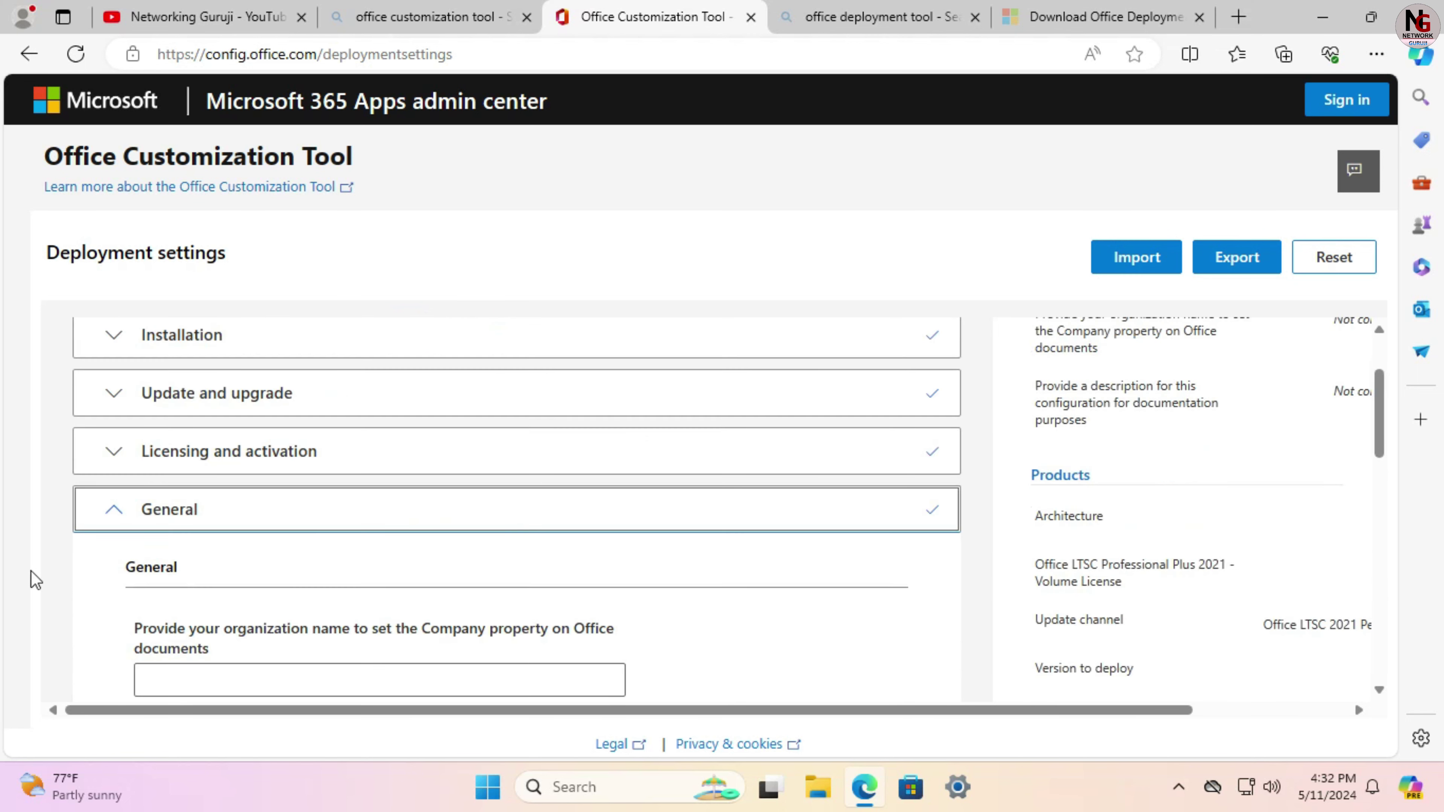
- Leave the organization name and configuration description blank and proceed to the application preferences
{"action": "scroll", "coordinate": [138, 546], "scroll_direction": "down", "scroll_amount": 2}
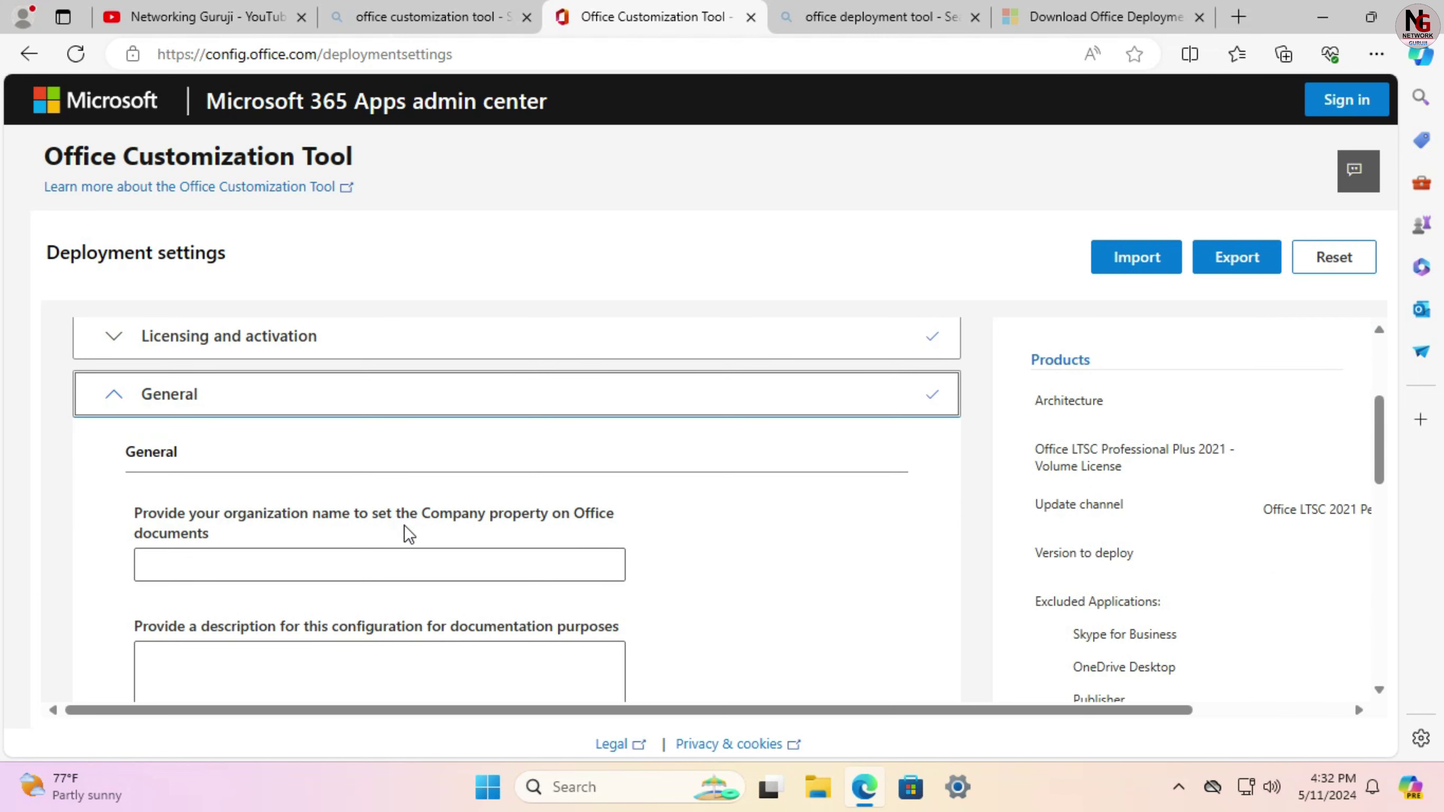
{"action": "scroll", "coordinate": [808, 595], "scroll_direction": "down", "scroll_amount": 2}
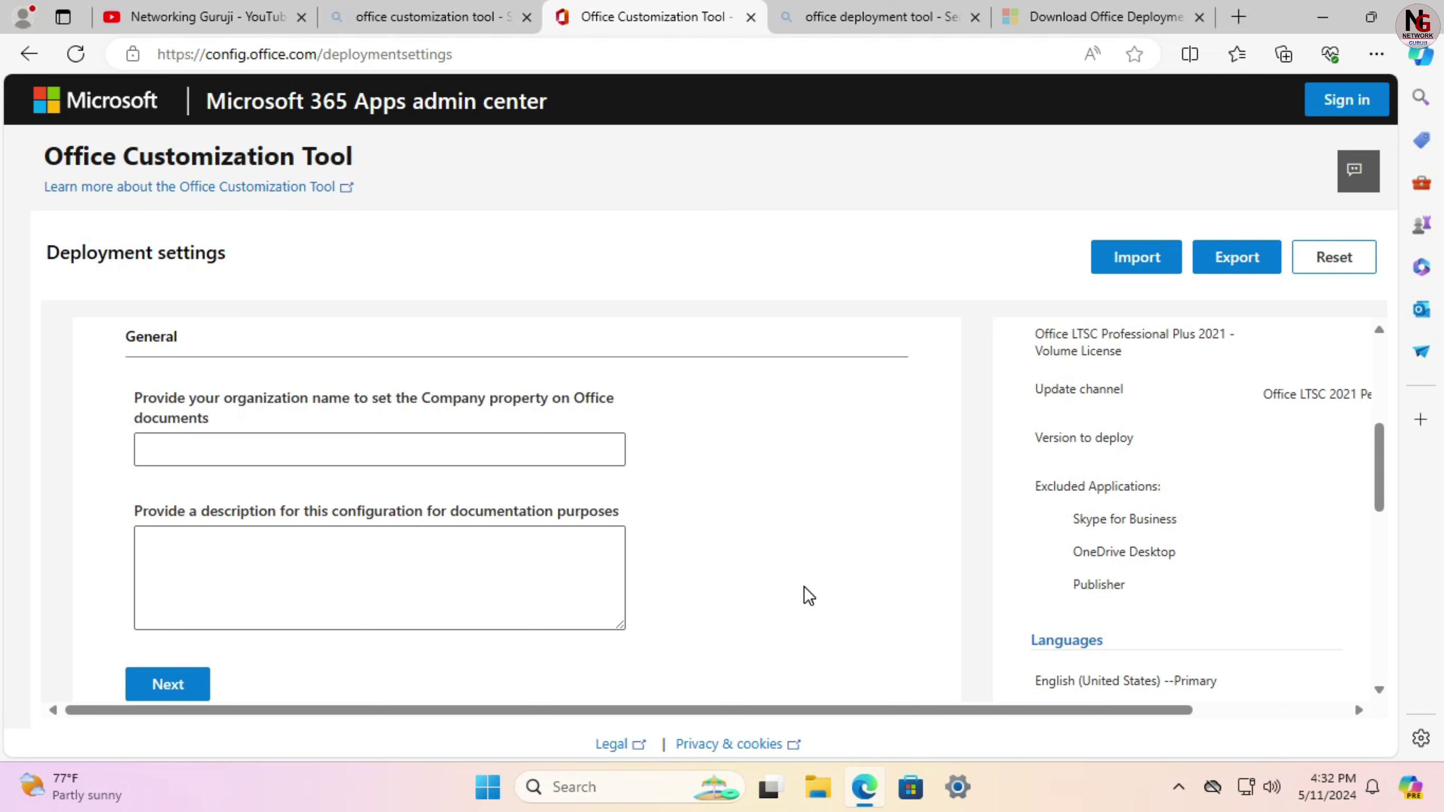
{"action": "scroll", "coordinate": [805, 594], "scroll_direction": "down", "scroll_amount": 1}
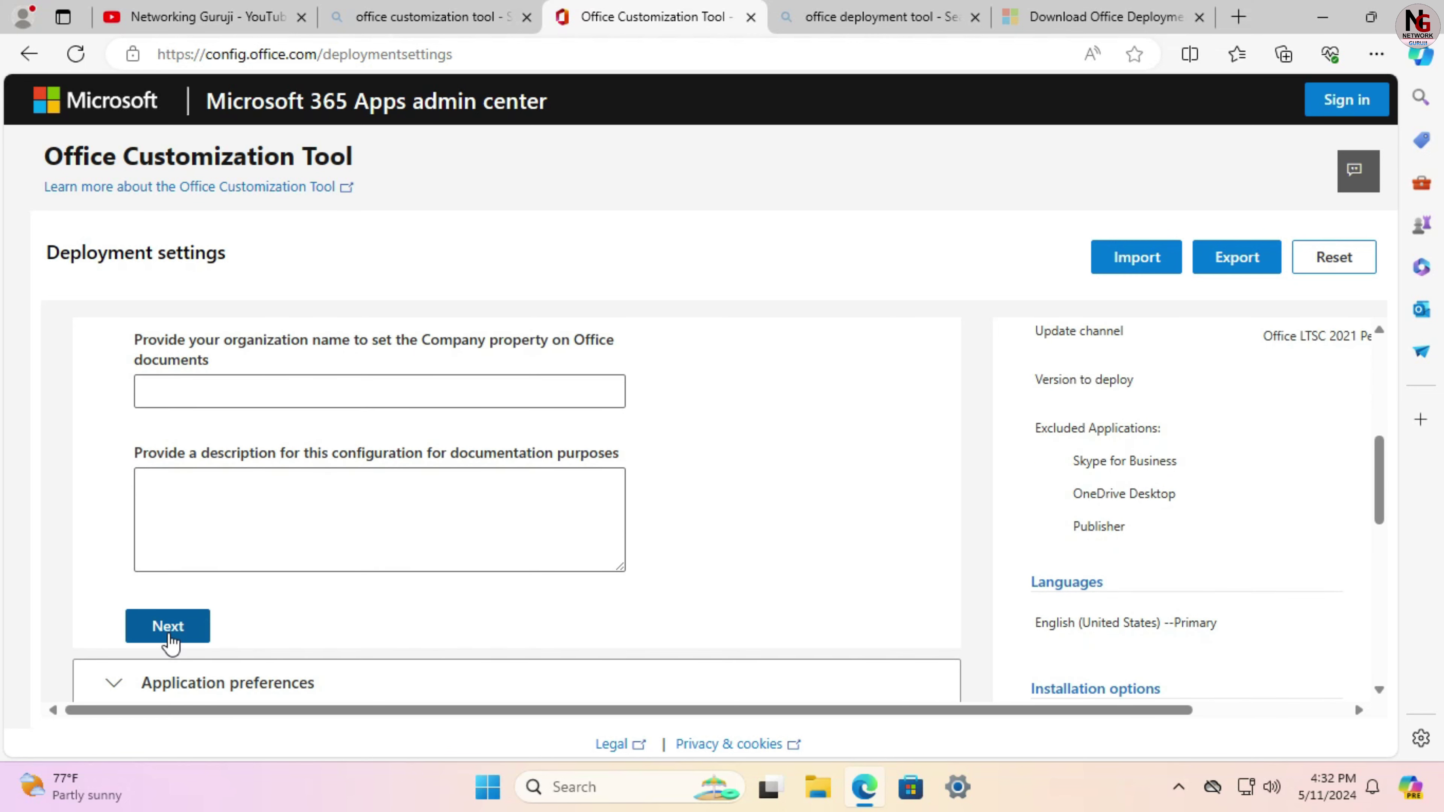
{"action": "left_click", "coordinate": [168, 627]}
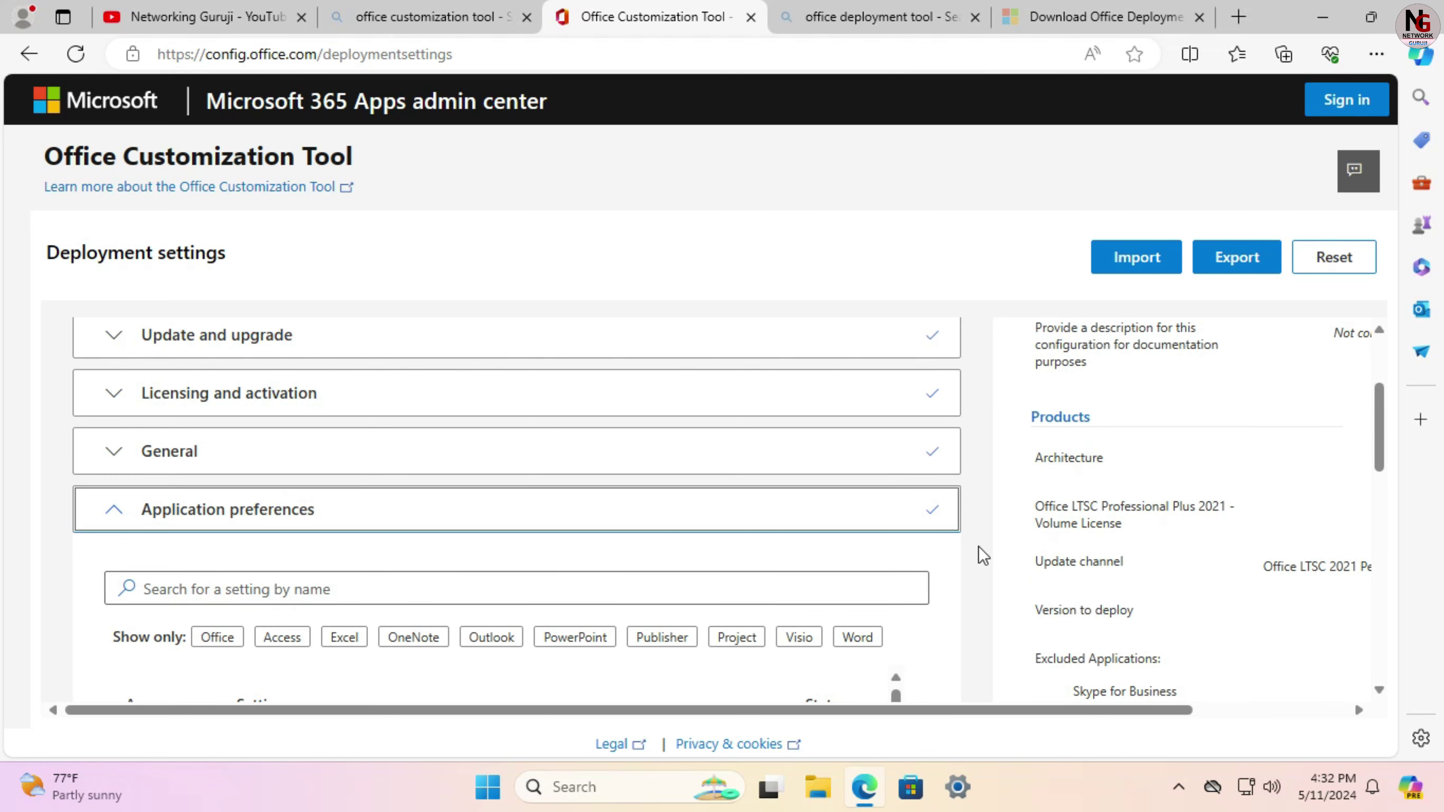
- Review the application preferences list, leave the settings at their defaults, and finish the deployment configuration
{"action": "scroll", "coordinate": [983, 556], "scroll_direction": "down", "scroll_amount": 4}
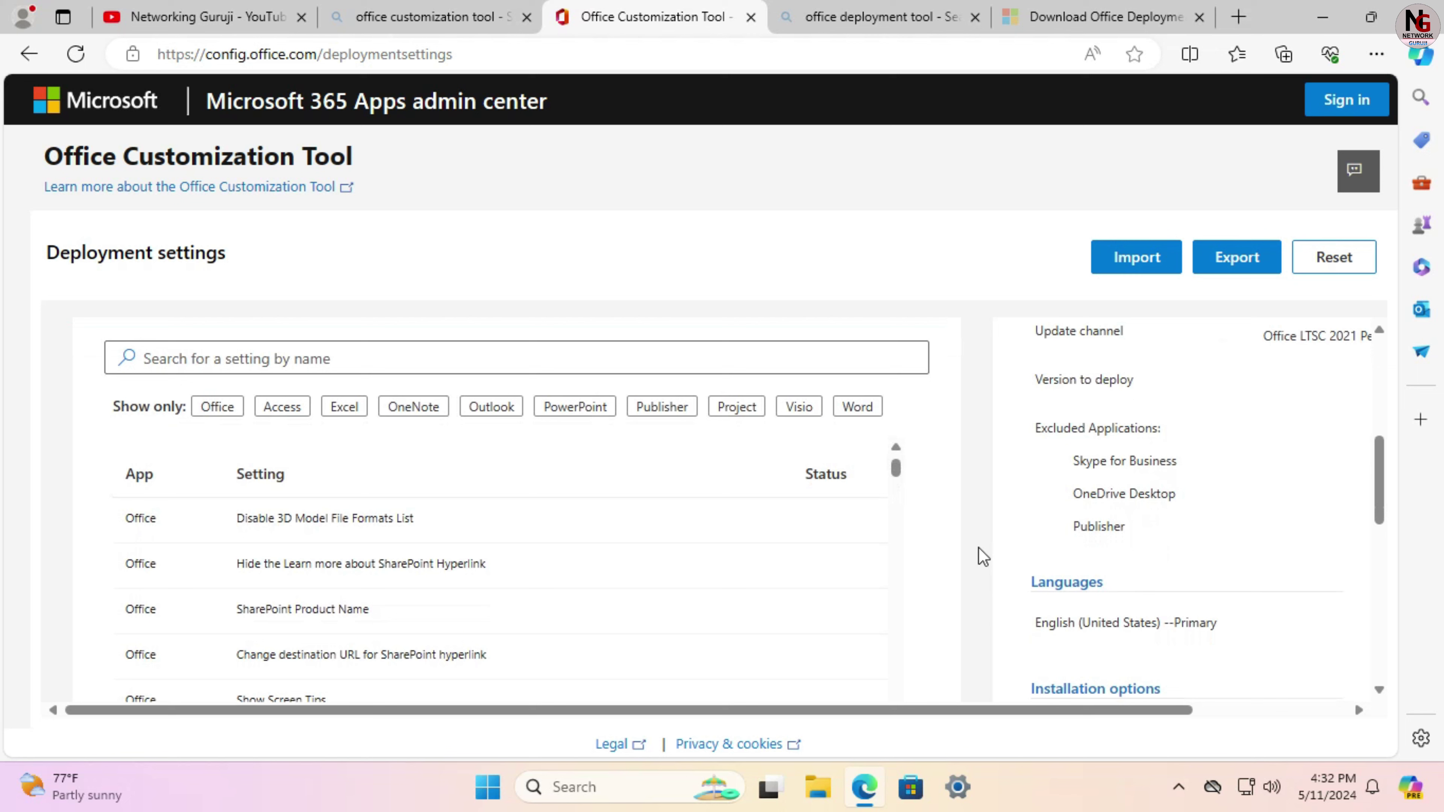
{"action": "mouse_move", "coordinate": [897, 471]}
{"action": "left_mouse_down"}
{"action": "mouse_move", "coordinate": [898, 506]}
{"action": "mouse_move", "coordinate": [896, 470]}
{"action": "left_mouse_up"}
{"action": "scroll", "coordinate": [670, 573], "scroll_direction": "down", "scroll_amount": 10}
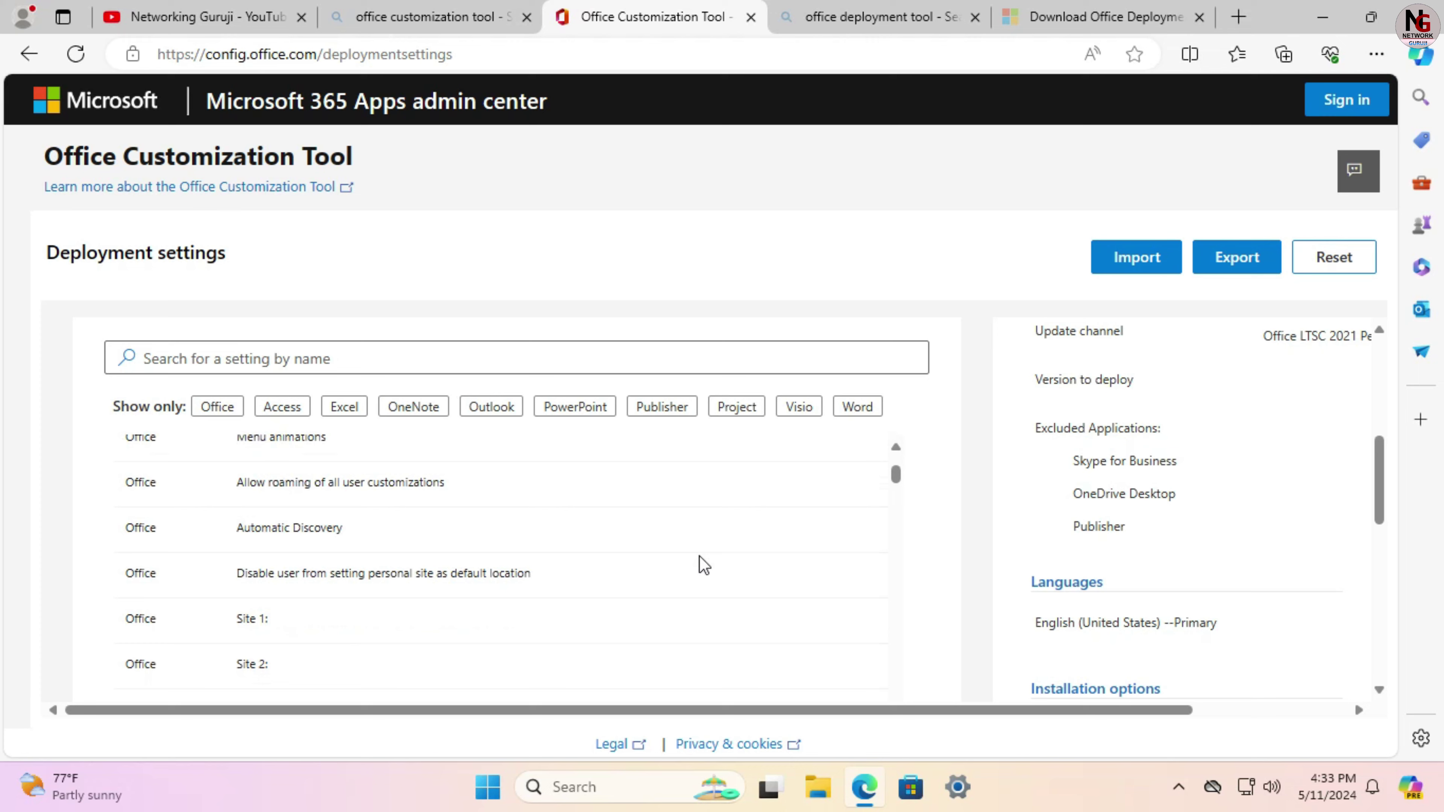
{"action": "scroll", "coordinate": [704, 565], "scroll_direction": "down", "scroll_amount": 10}
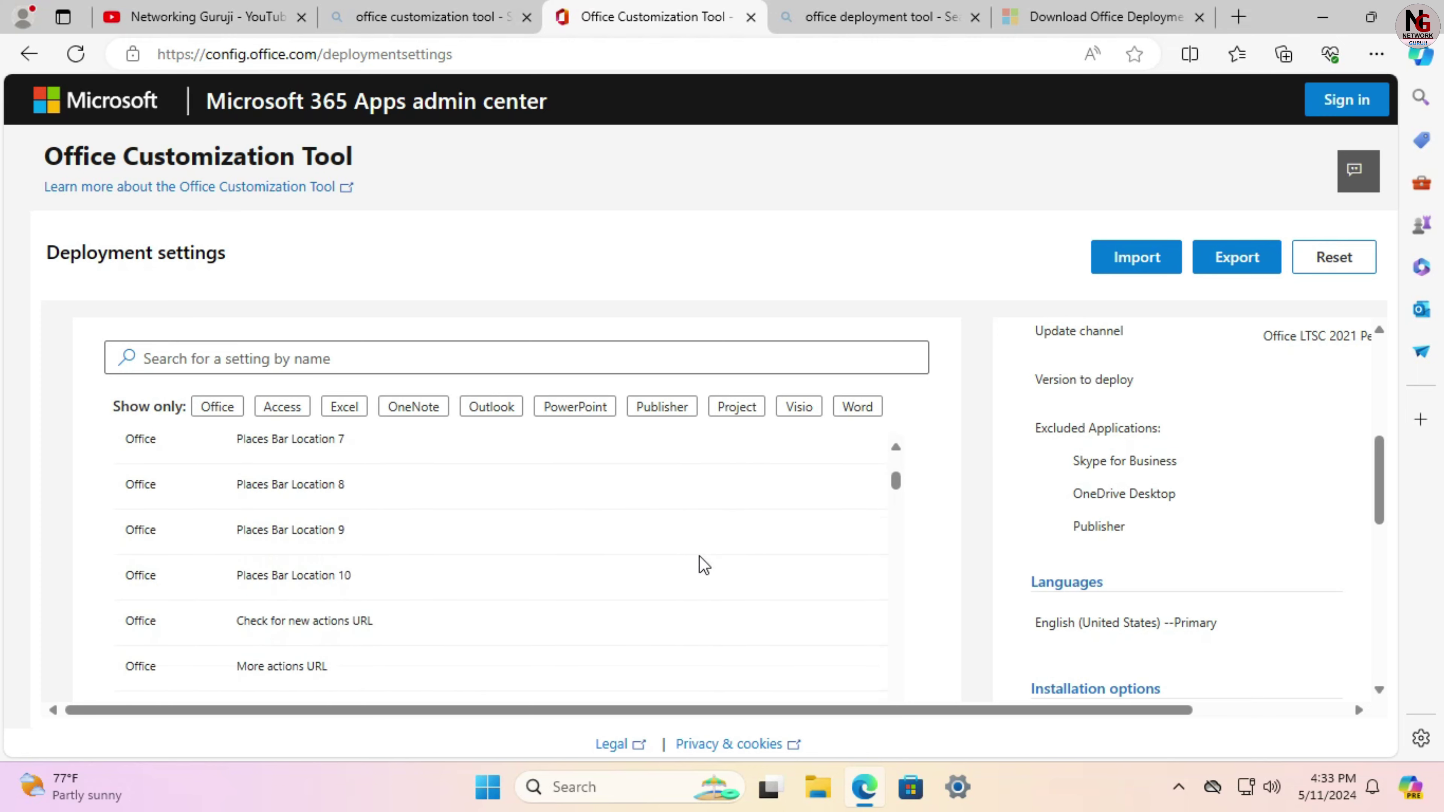
{"action": "scroll", "coordinate": [704, 565], "scroll_direction": "down", "scroll_amount": 5}
{"action": "scroll", "coordinate": [957, 571], "scroll_direction": "down", "scroll_amount": 6}
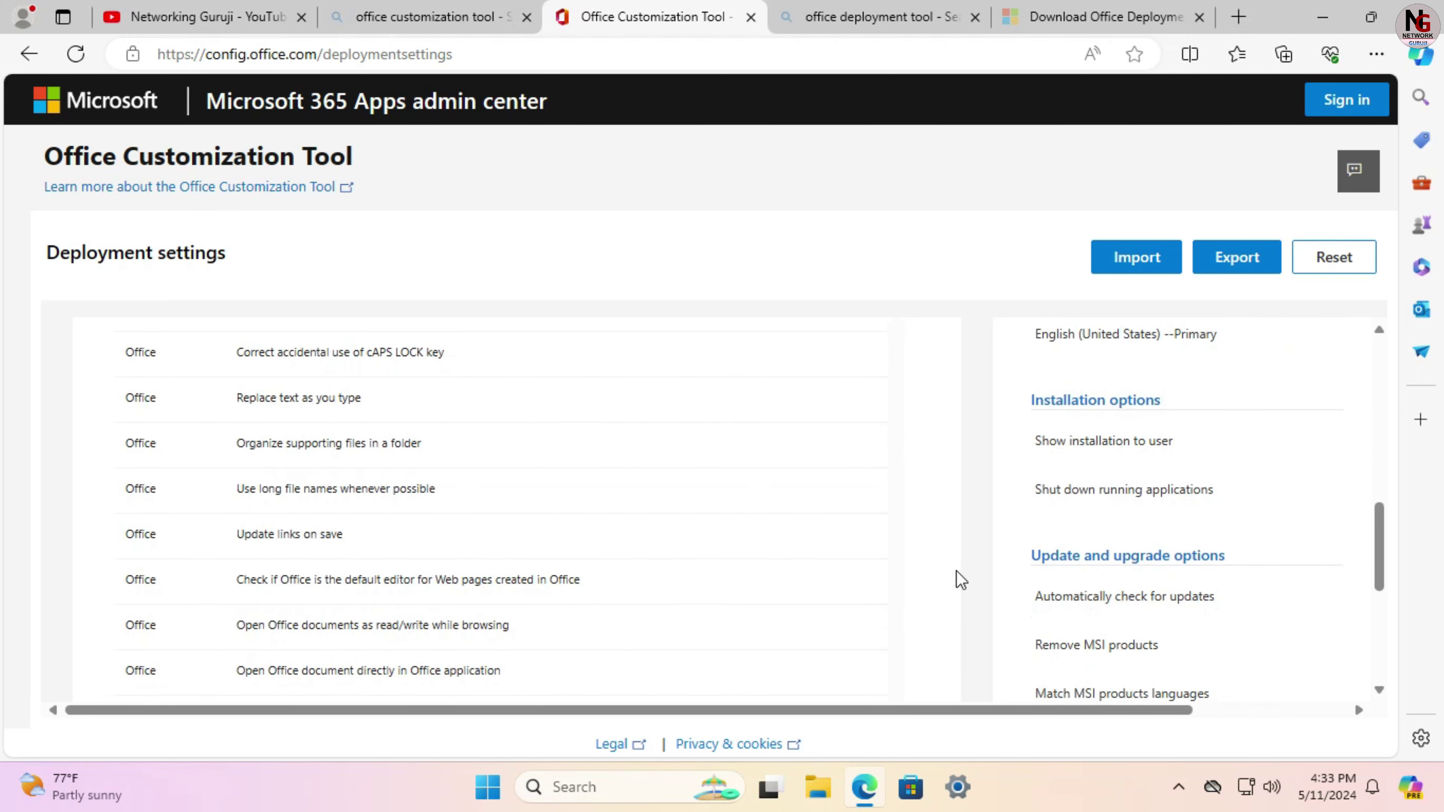
{"action": "scroll", "coordinate": [961, 577], "scroll_direction": "down", "scroll_amount": 5}
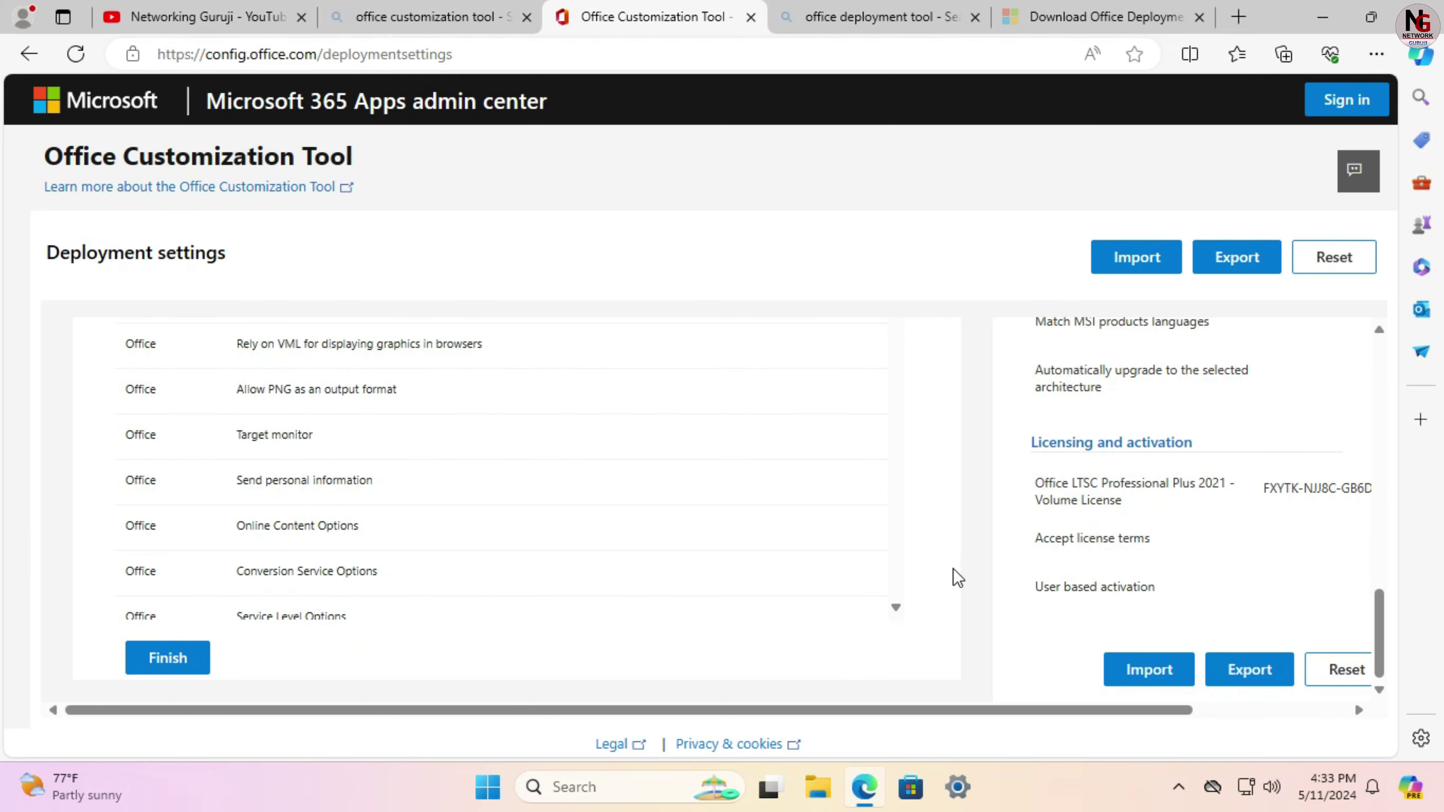
{"action": "left_click", "coordinate": [173, 671]}
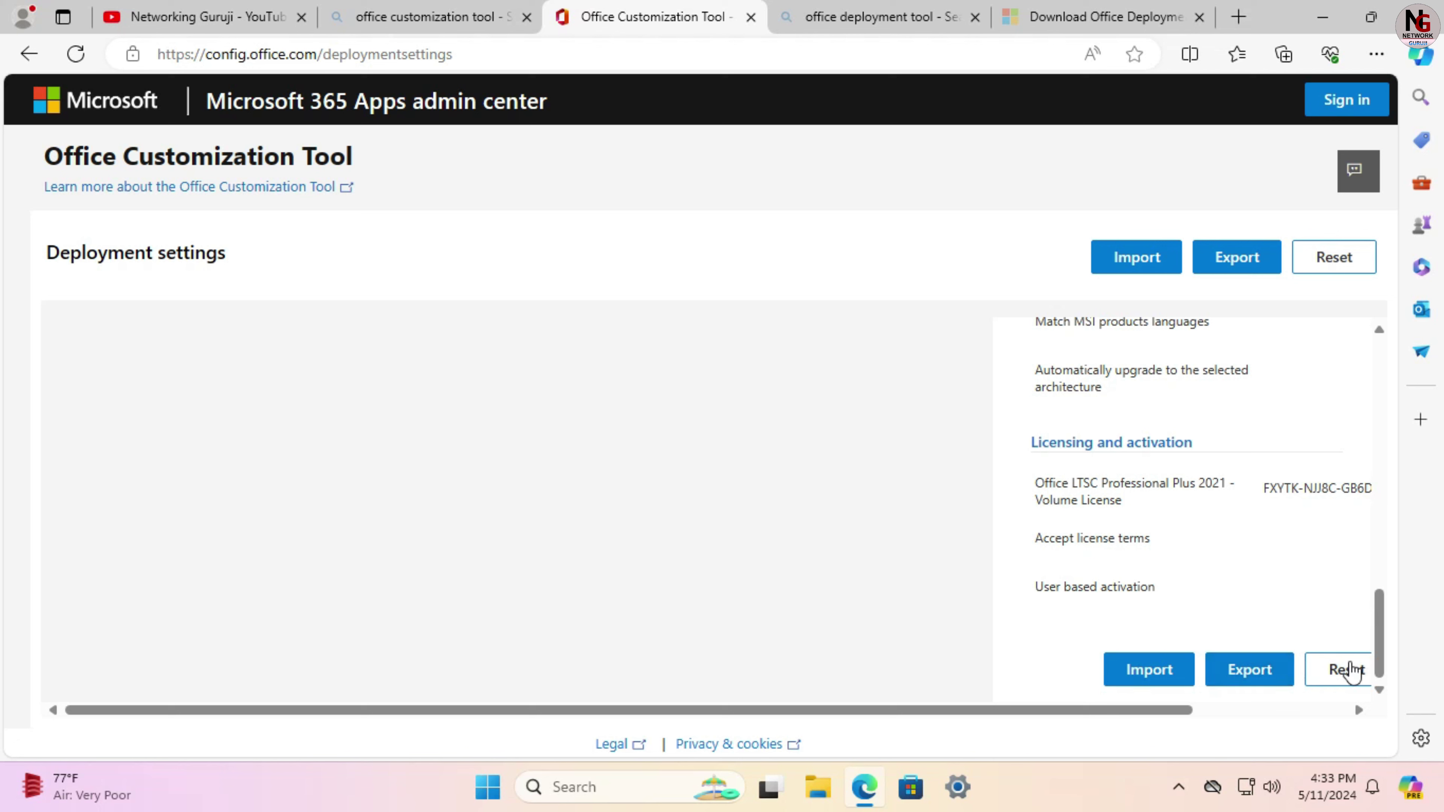
- Start exporting the configuration and set the default file format to Office Open XML formats
{"action": "left_click", "coordinate": [1250, 670]}
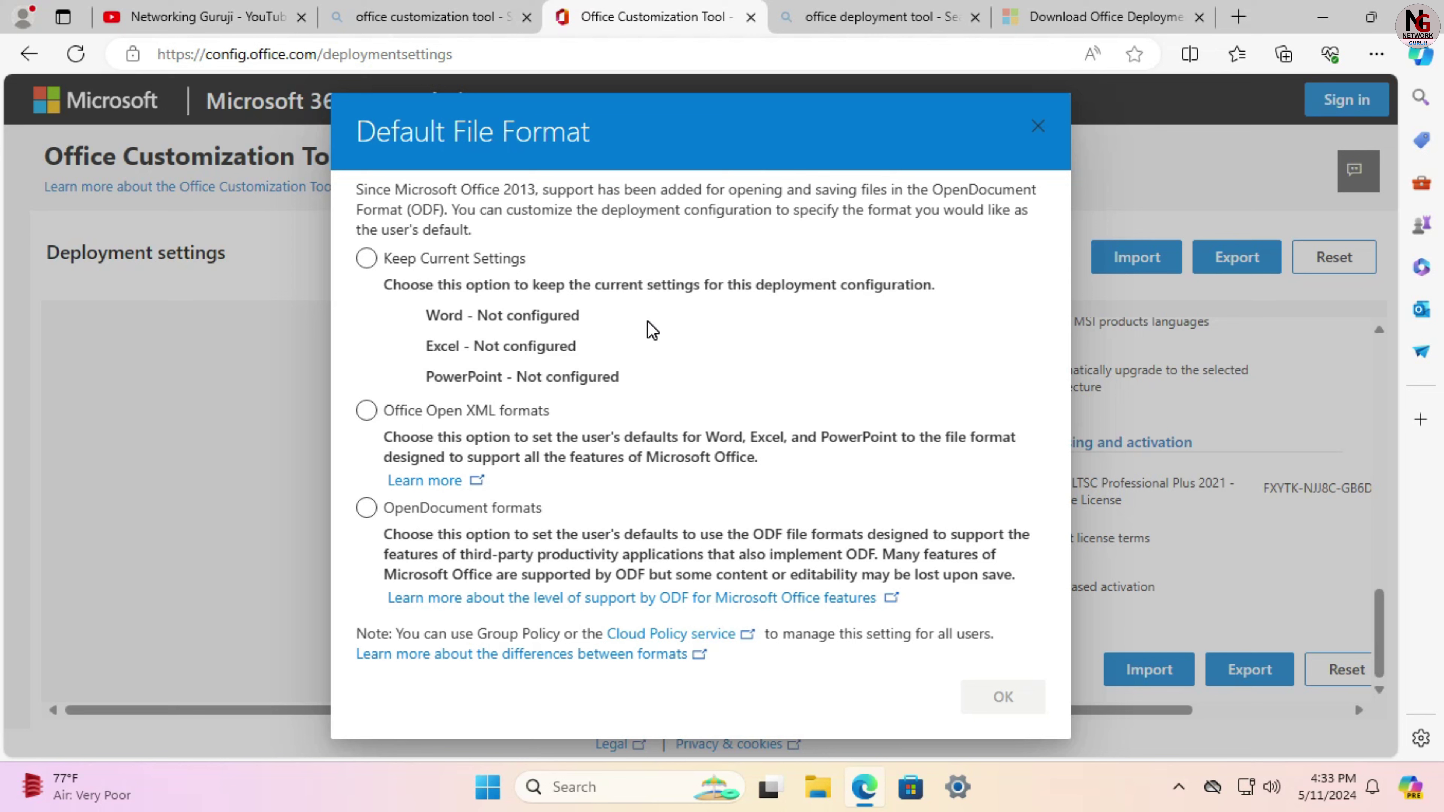
{"action": "left_click", "coordinate": [462, 413]}
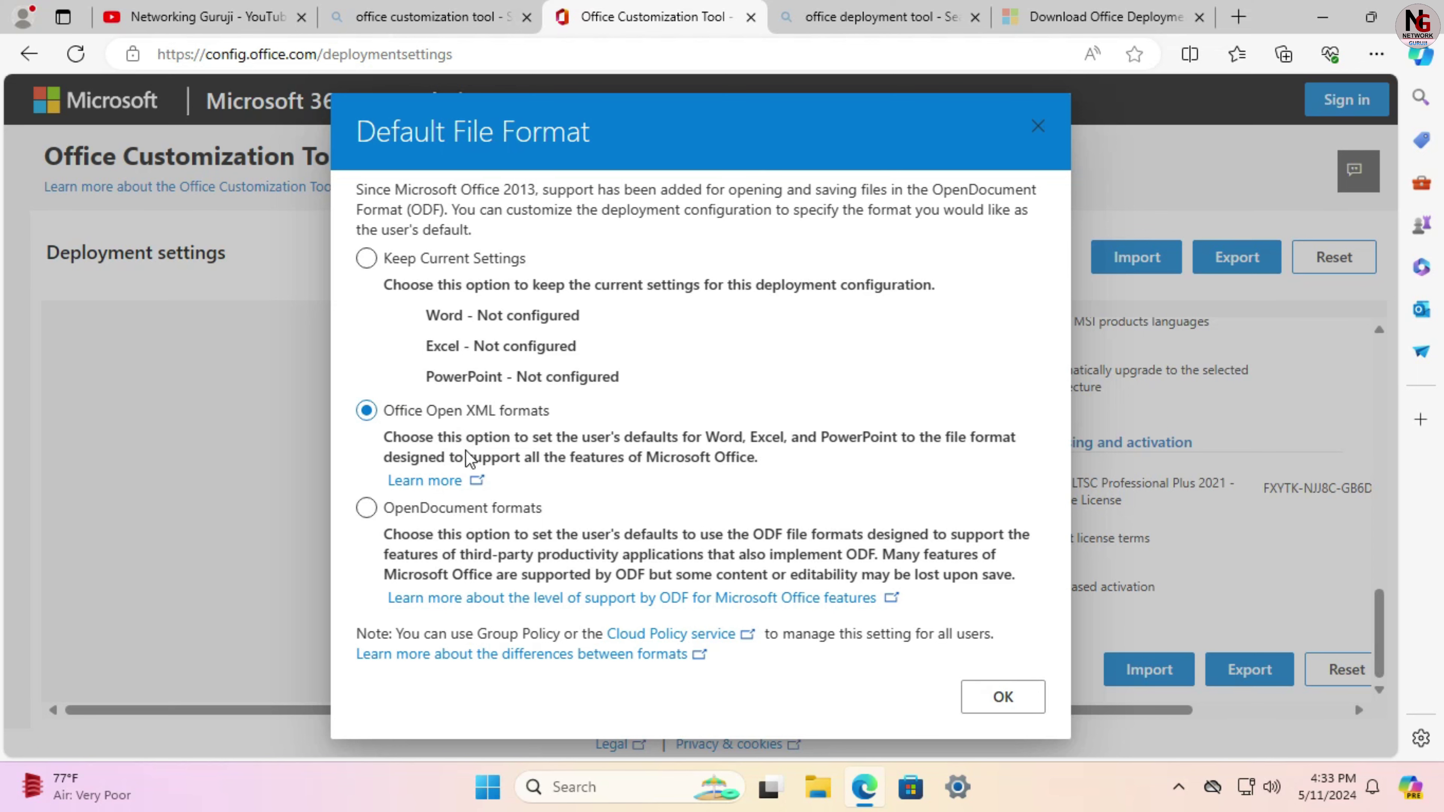
{"action": "left_click", "coordinate": [1001, 701]}
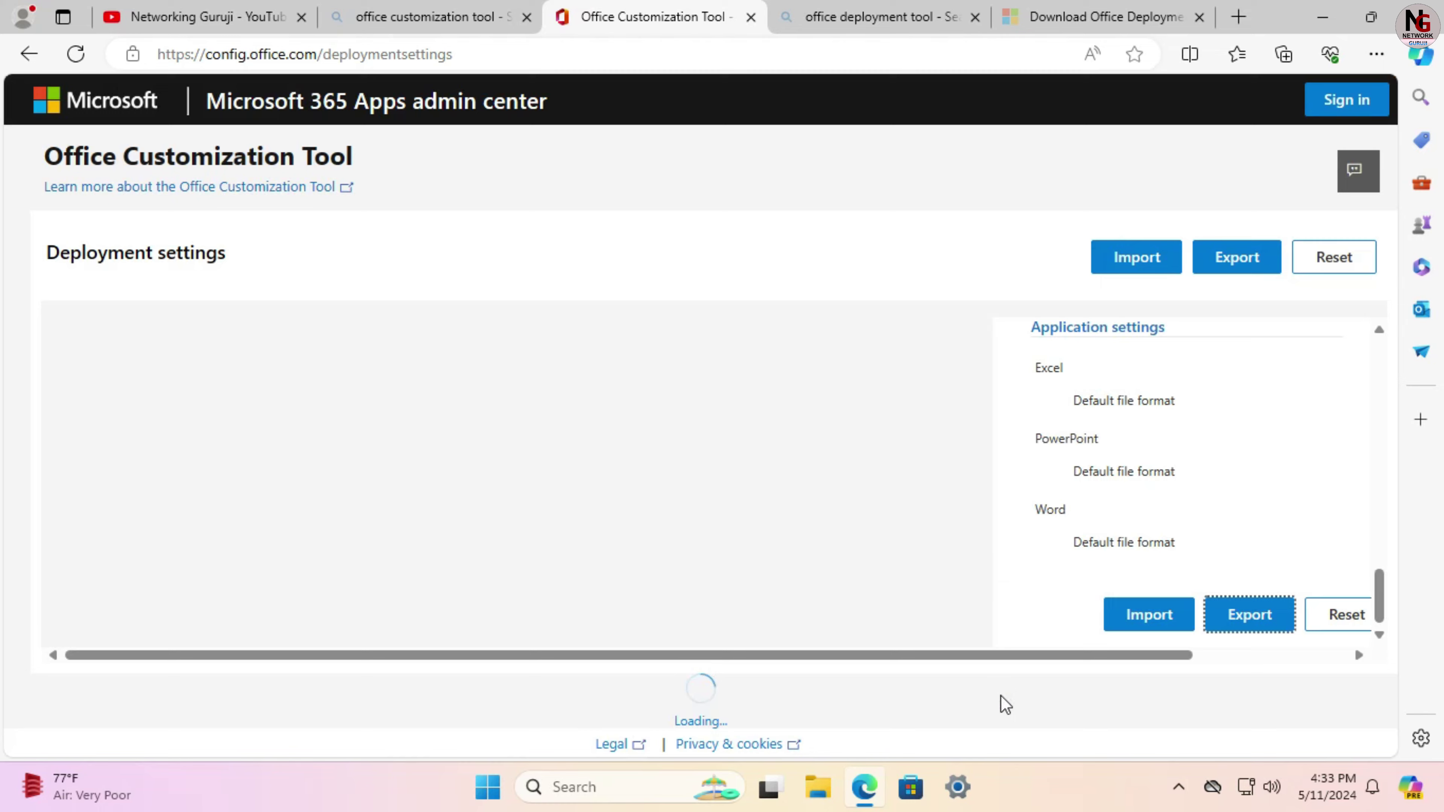
{"action": "key", "text": "Return"}
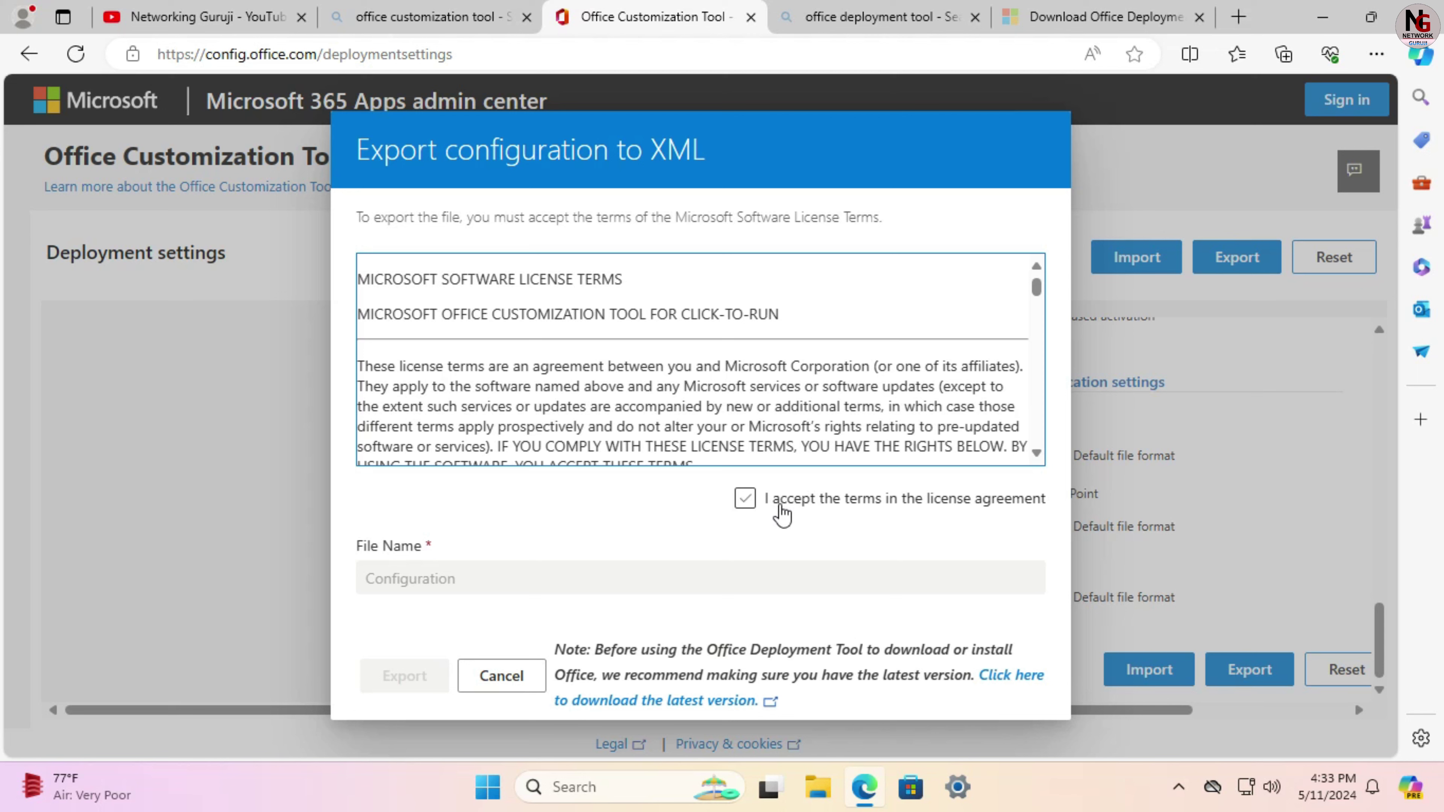
- Accept the license terms for the XML export and name the configuration file office2021
{"action": "left_click", "coordinate": [746, 503]}
{"action": "left_click", "coordinate": [745, 499]}
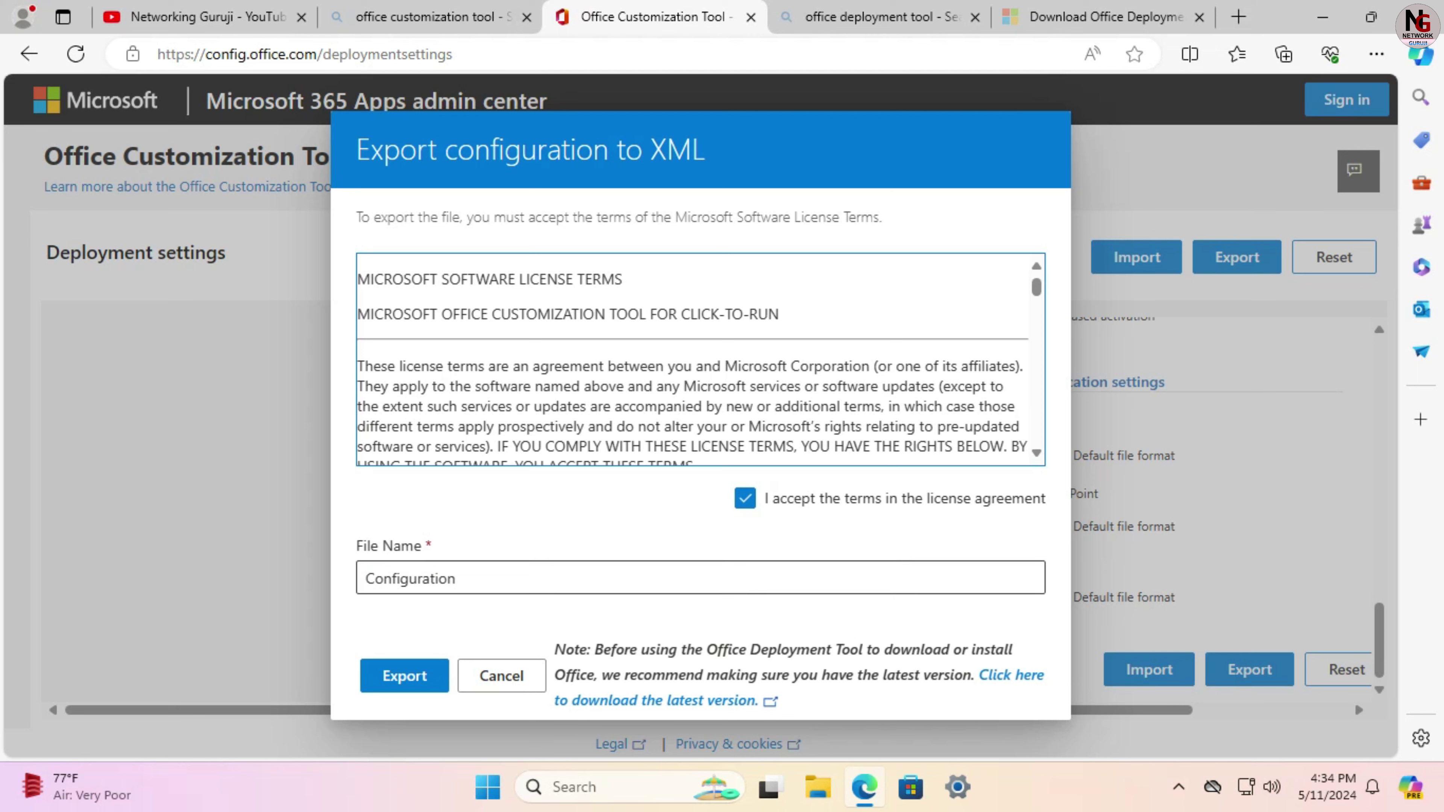
{"action": "left_click_drag", "start_coordinate": [456, 578], "coordinate": [366, 579]}
{"action": "left_click", "coordinate": [455, 579]}
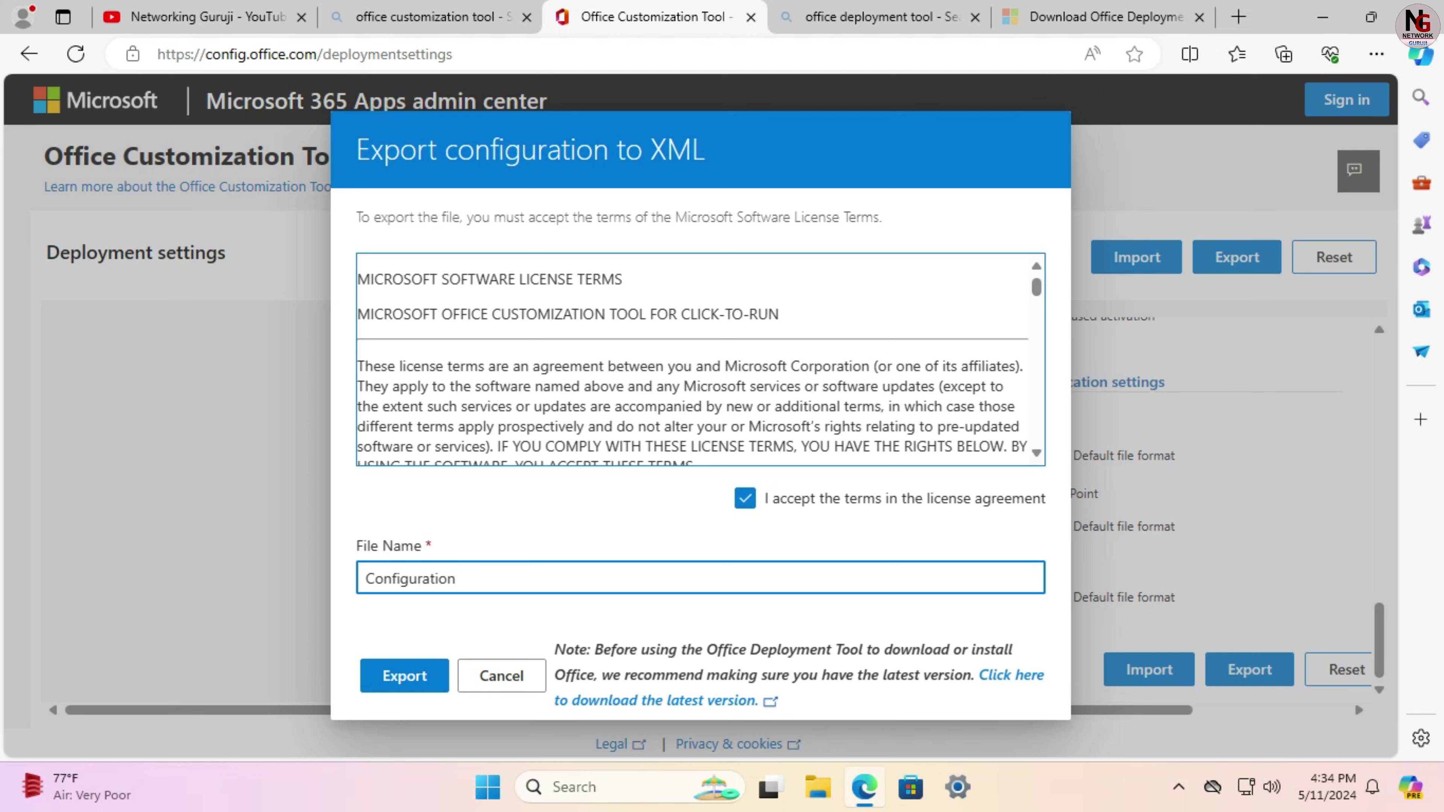
{"action": "key", "text": "BackSpace"}
{"action": "key", "text": "BackSpace"}
{"action": "key", "text": "BackSpace"}
{"action": "key", "text": "BackSpace"}
{"action": "key", "text": "BackSpace"}
{"action": "key", "text": "BackSpace"}
{"action": "key", "text": "BackSpace"}
{"action": "key", "text": "BackSpace"}
{"action": "key", "text": "BackSpace"}
{"action": "key", "text": "BackSpace"}
{"action": "key", "text": "BackSpace"}
{"action": "key", "text": "BackSpace"}
{"action": "key", "text": "BackSpace"}
{"action": "type", "text": "of"}
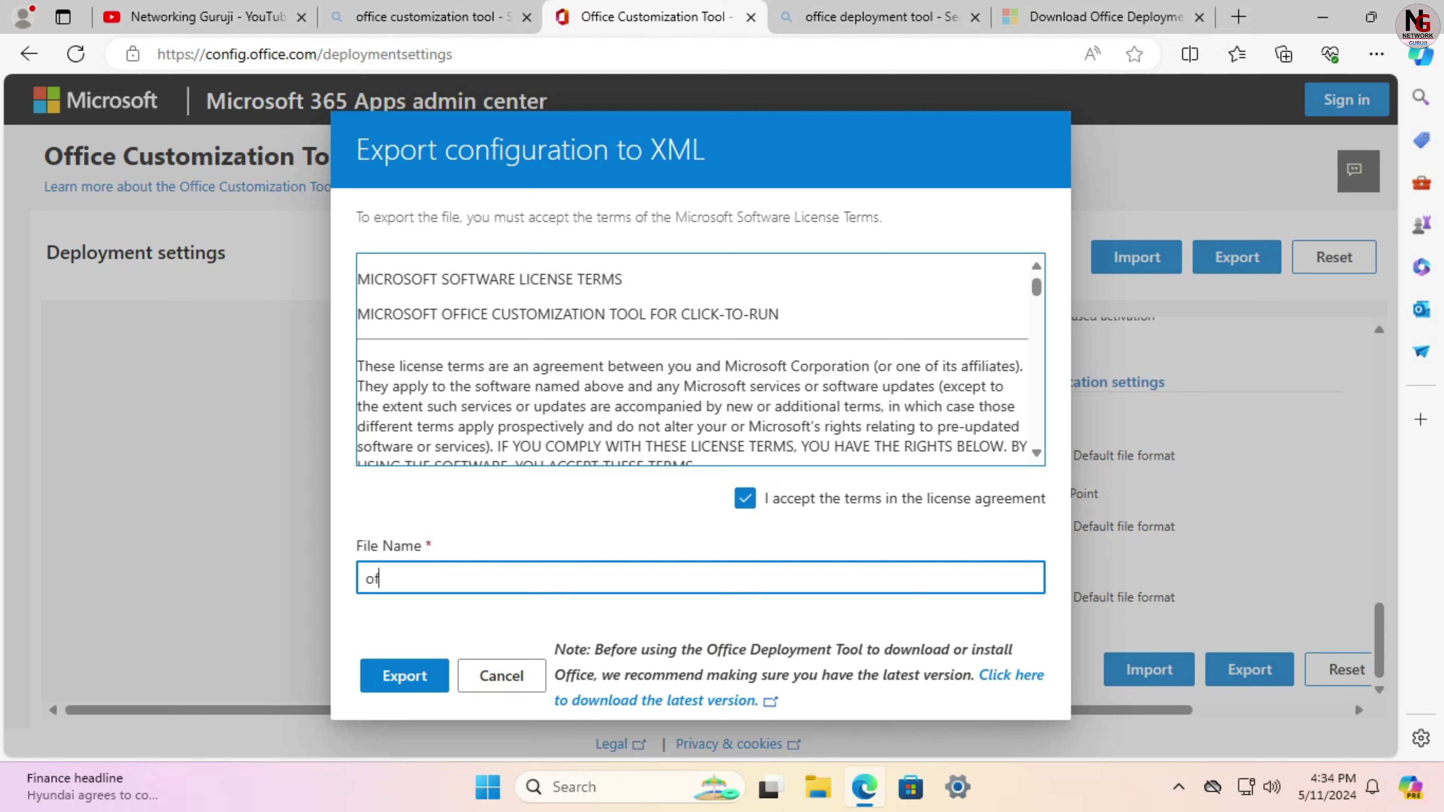
{"action": "type", "text": "fice"}
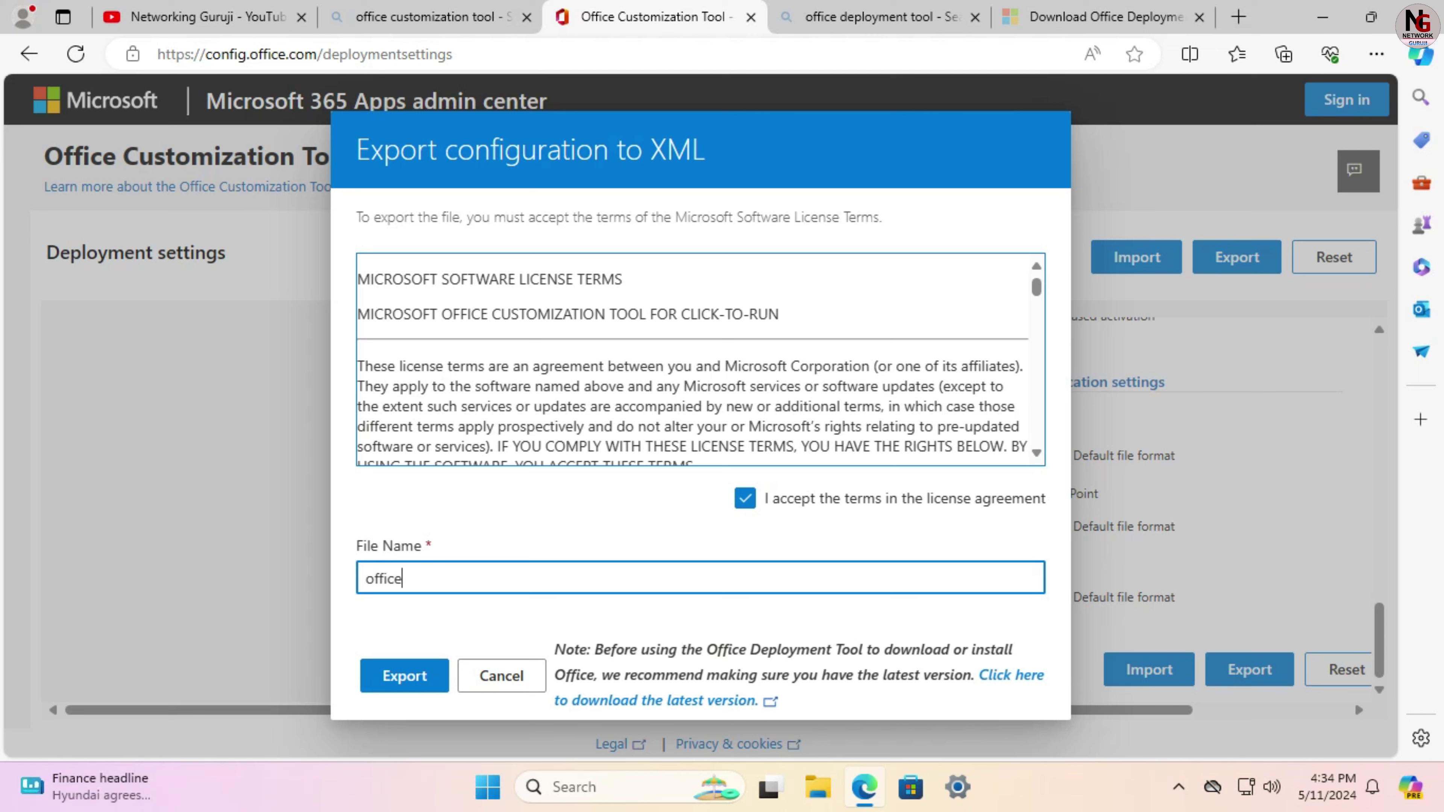
{"action": "type", "text": "2021"}
- Export the configuration and keep the flagged office2021.xml download, then minimize the browser
{"action": "left_click", "coordinate": [417, 678]}
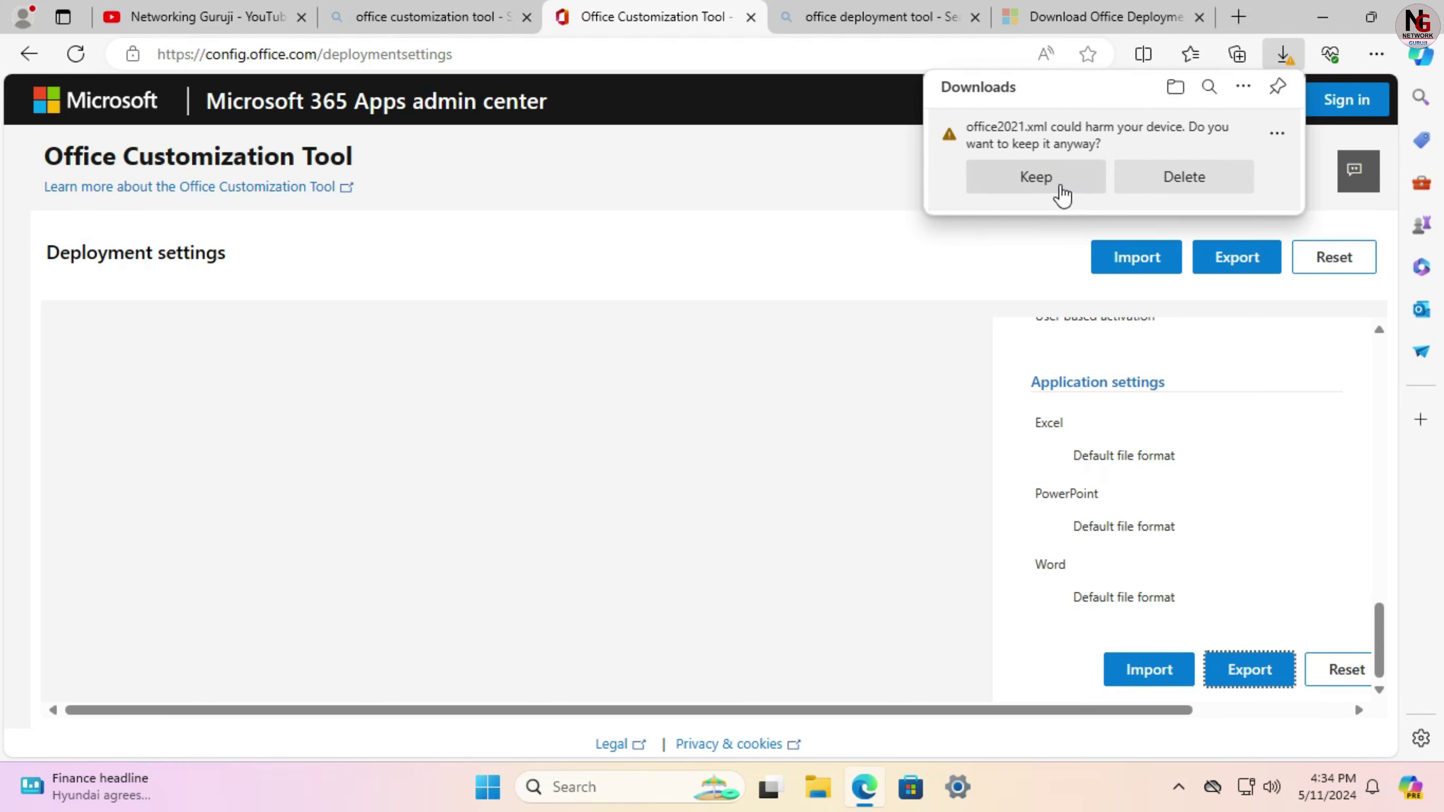
{"action": "left_click", "coordinate": [1062, 194]}
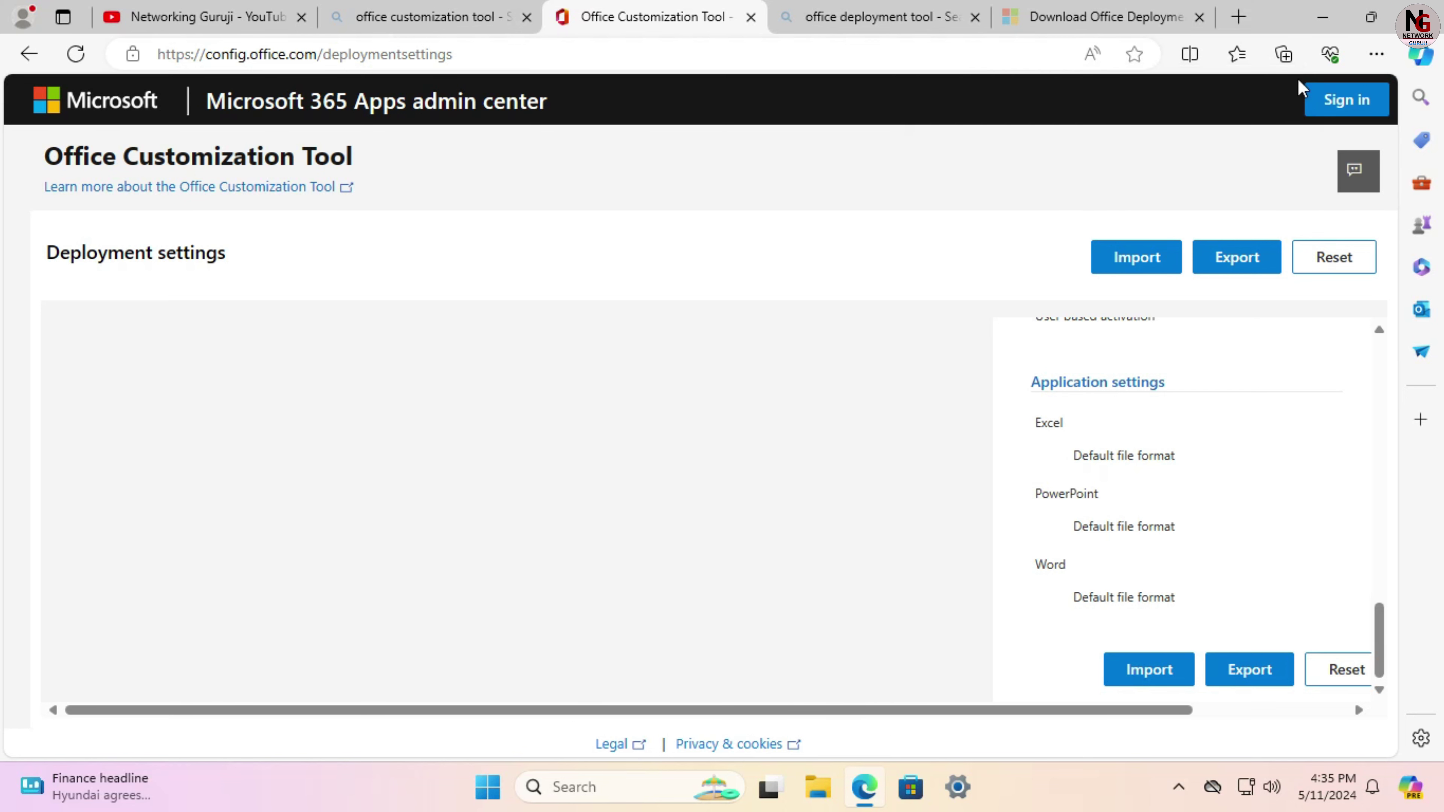
{"action": "left_click", "coordinate": [1325, 20]}
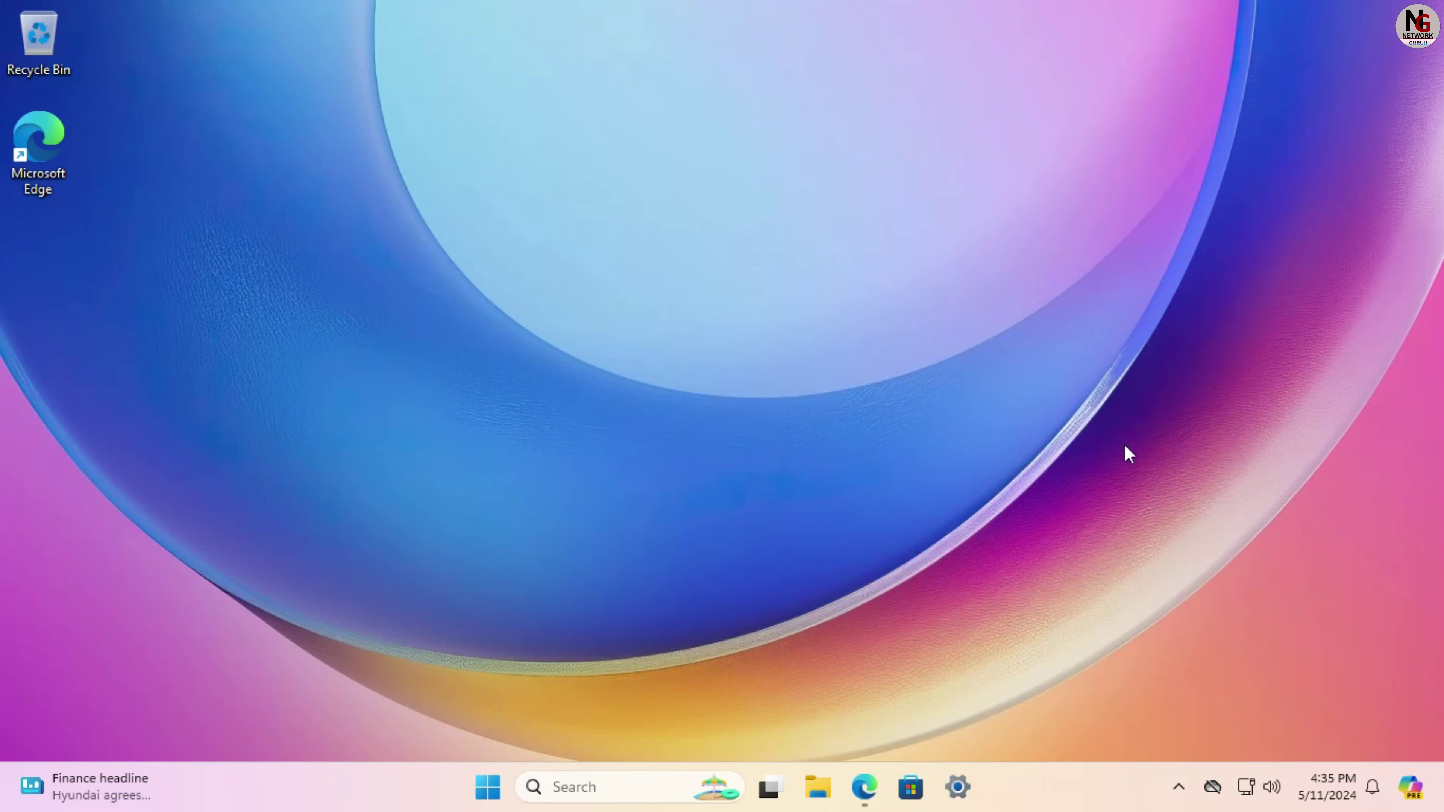
- Cut the exported office2021 configuration file from the Downloads folder and close File Explorer
{"action": "left_click", "coordinate": [831, 764]}
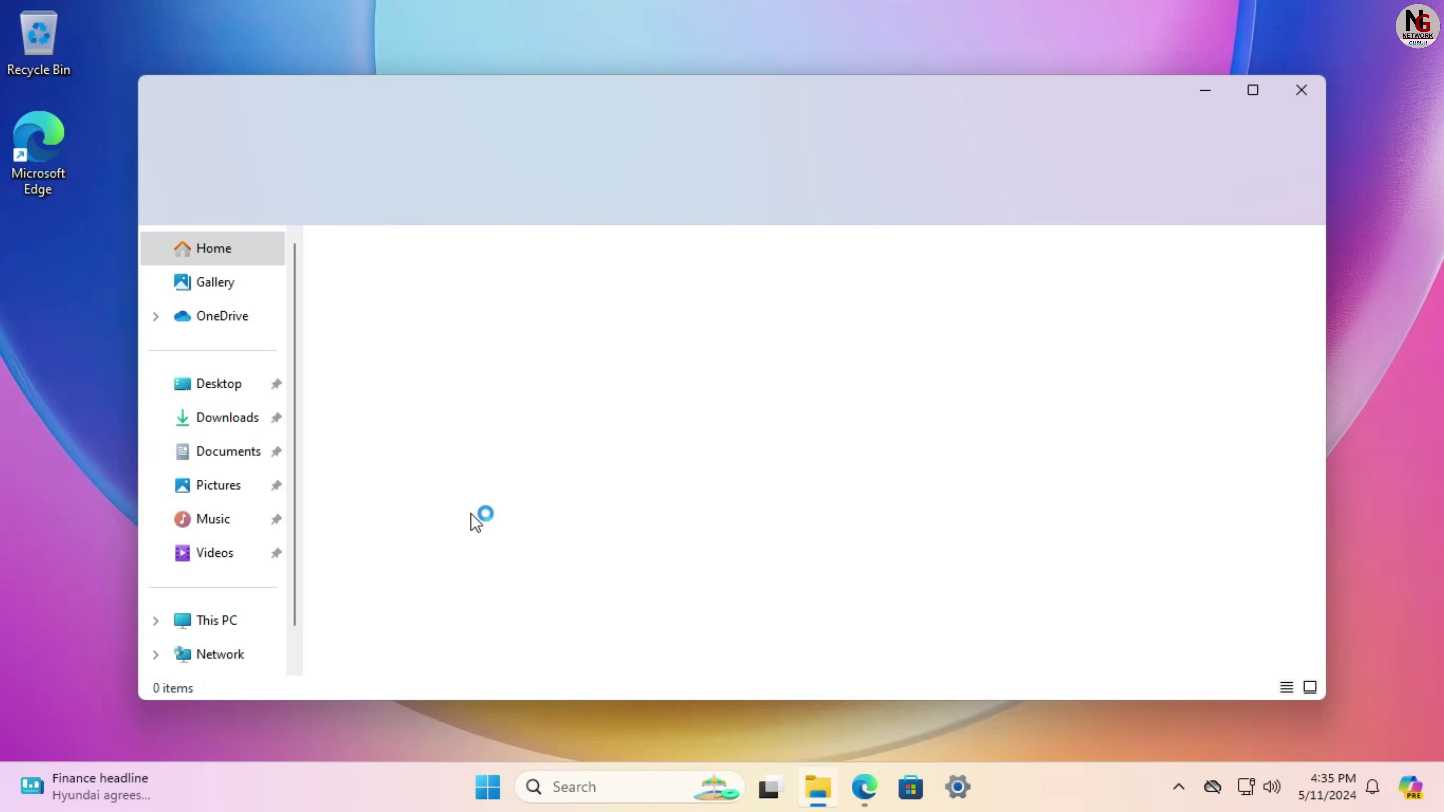
{"action": "left_click", "coordinate": [227, 424]}
{"action": "left_click", "coordinate": [402, 302]}
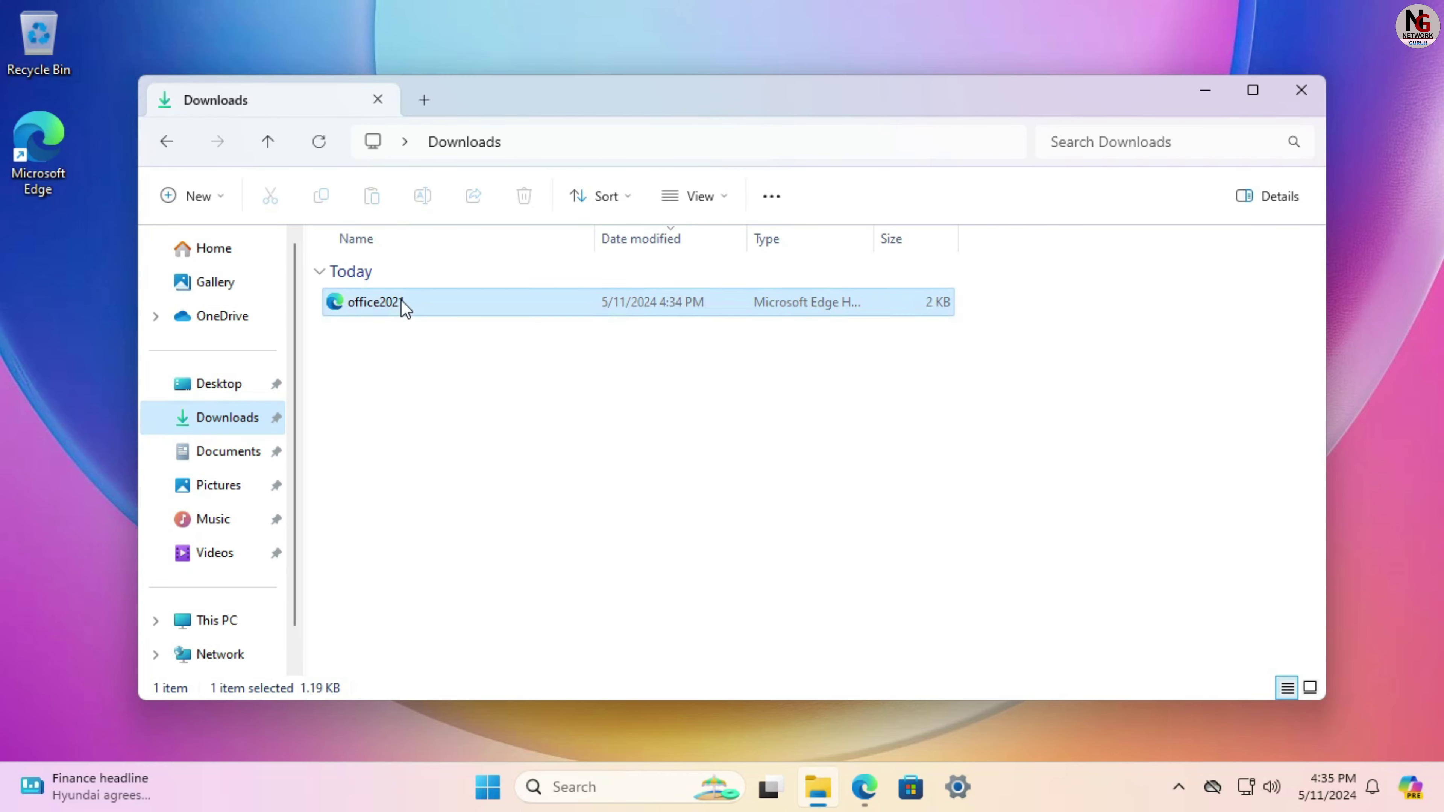
{"action": "right_click", "coordinate": [402, 304]}
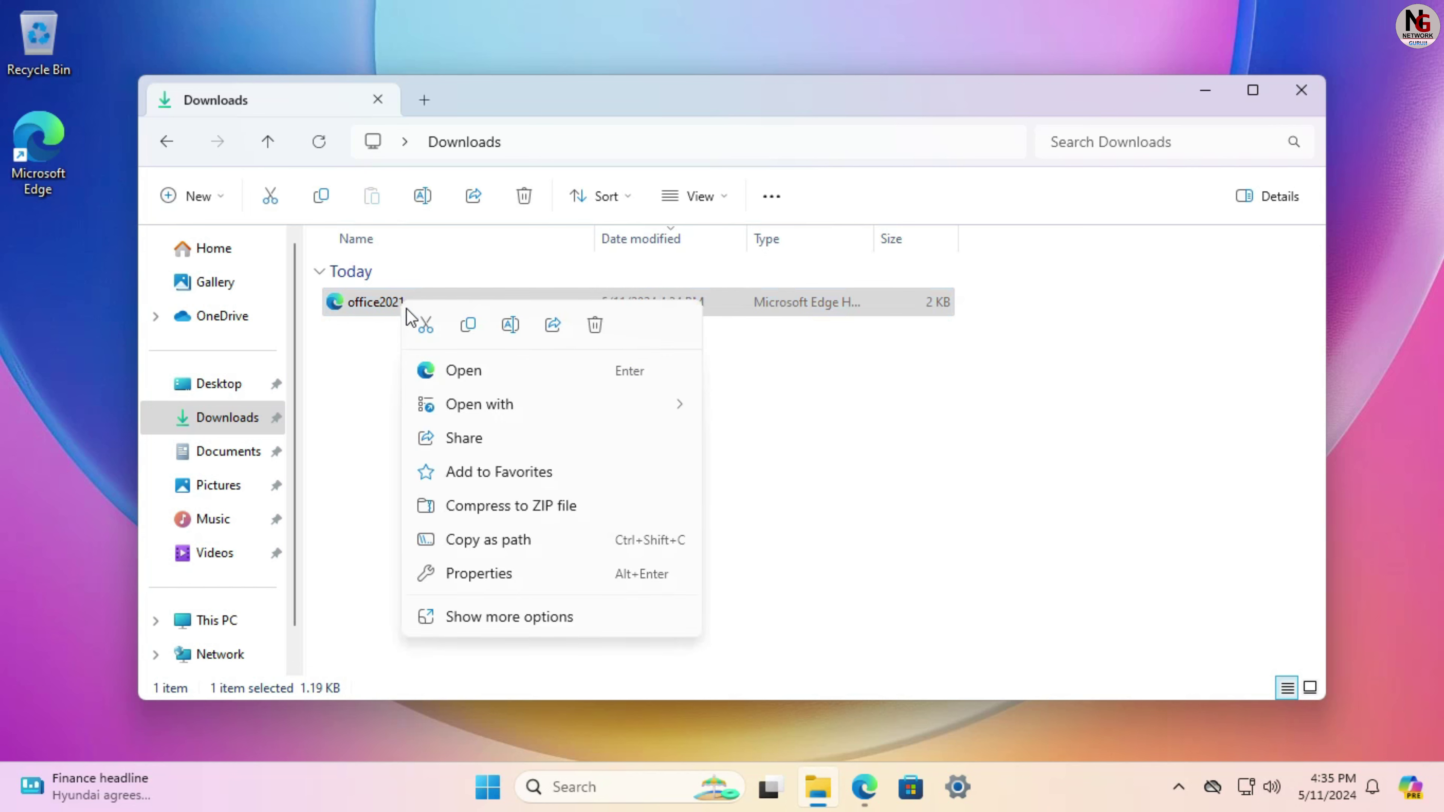
{"action": "left_click", "coordinate": [426, 325]}
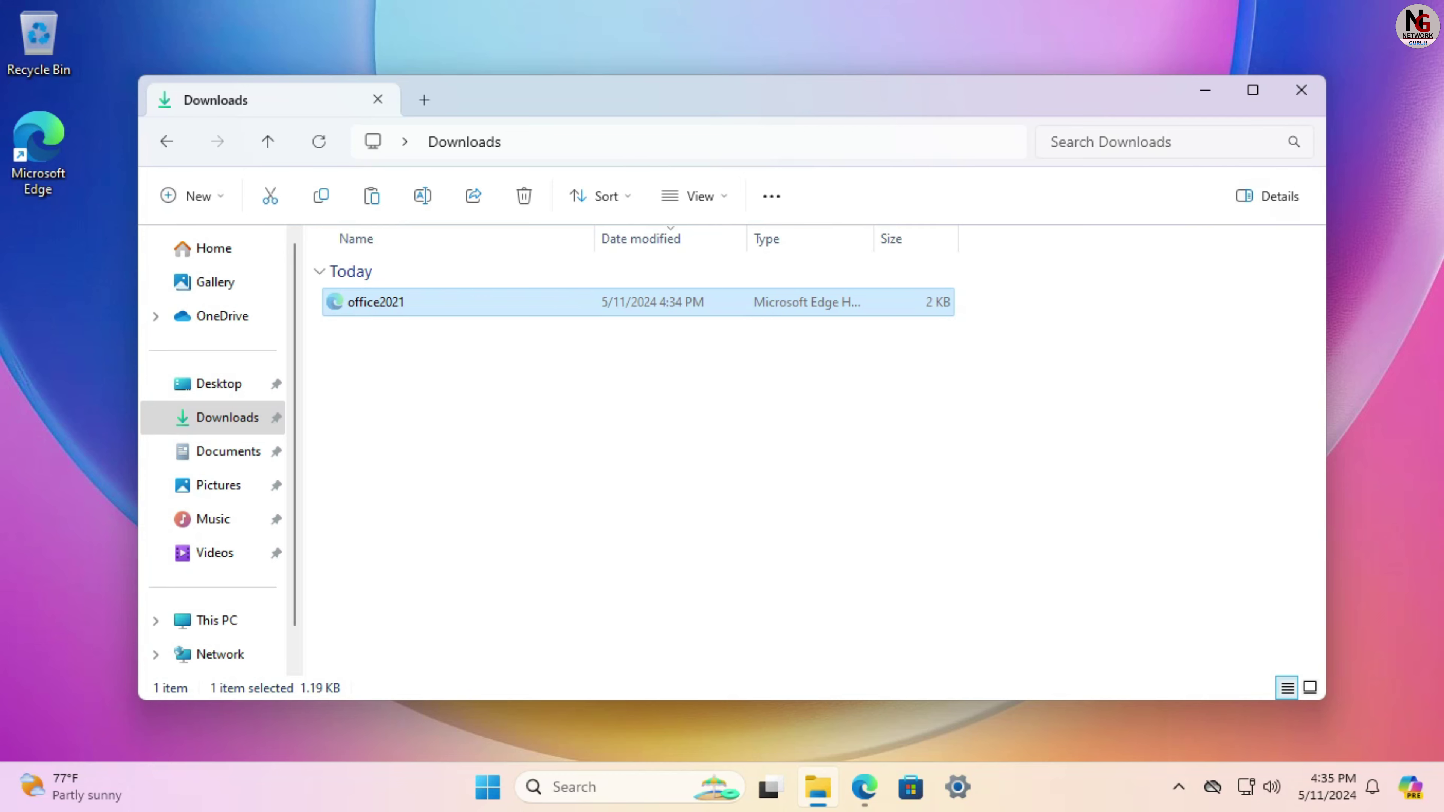
{"action": "left_click", "coordinate": [1302, 92]}
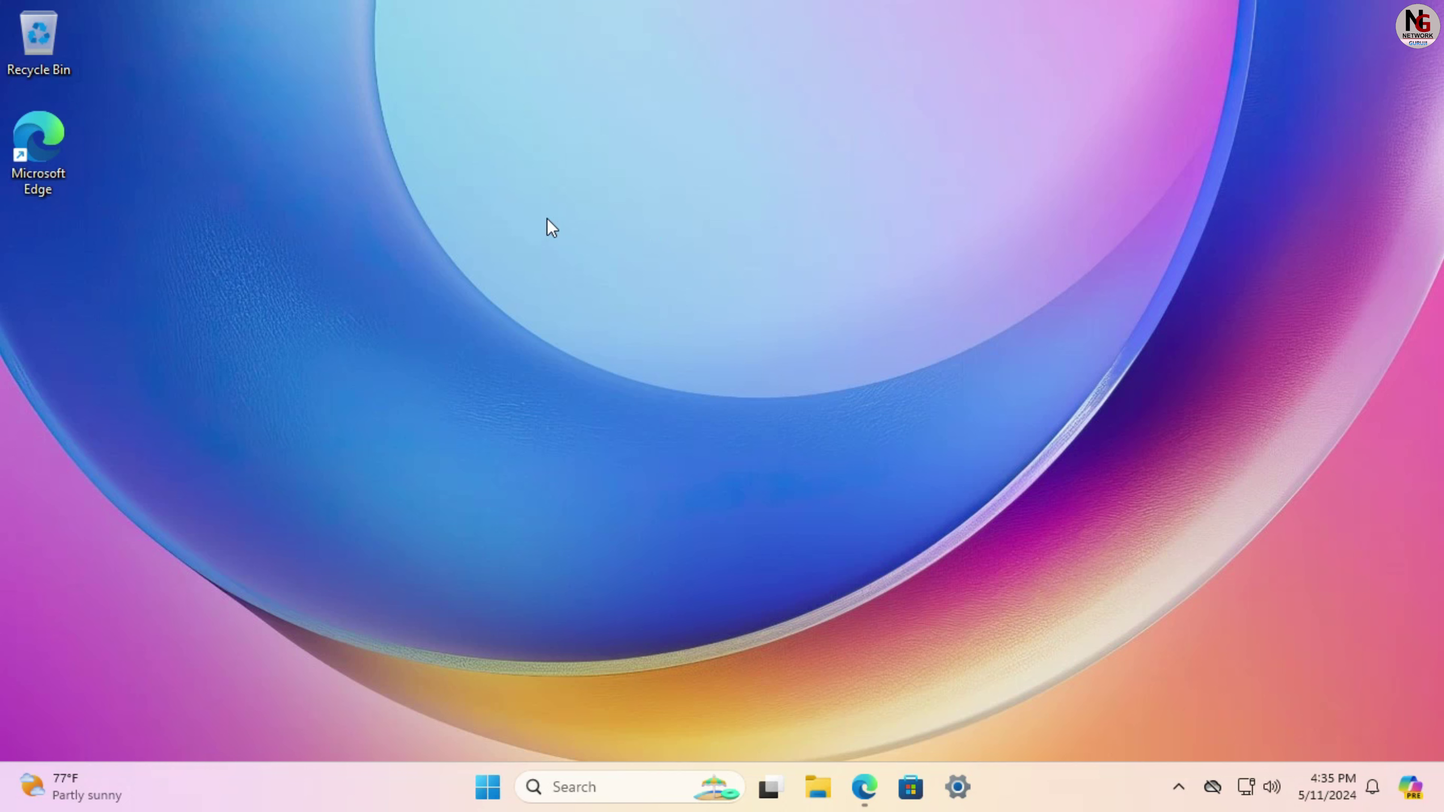
- Create a new folder on the desktop and name it office2021
{"action": "right_click", "coordinate": [490, 183]}
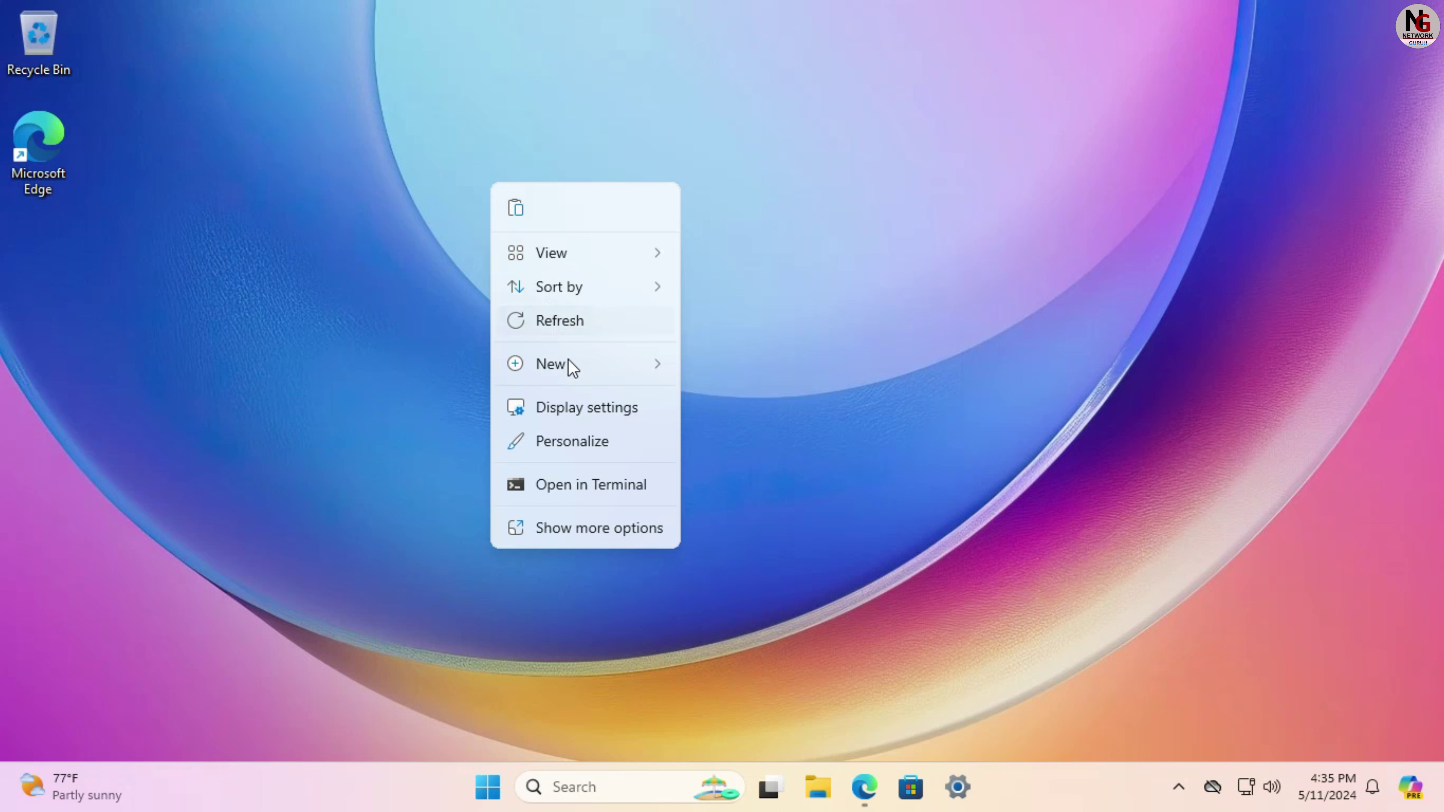
{"action": "mouse_move", "coordinate": [575, 370]}
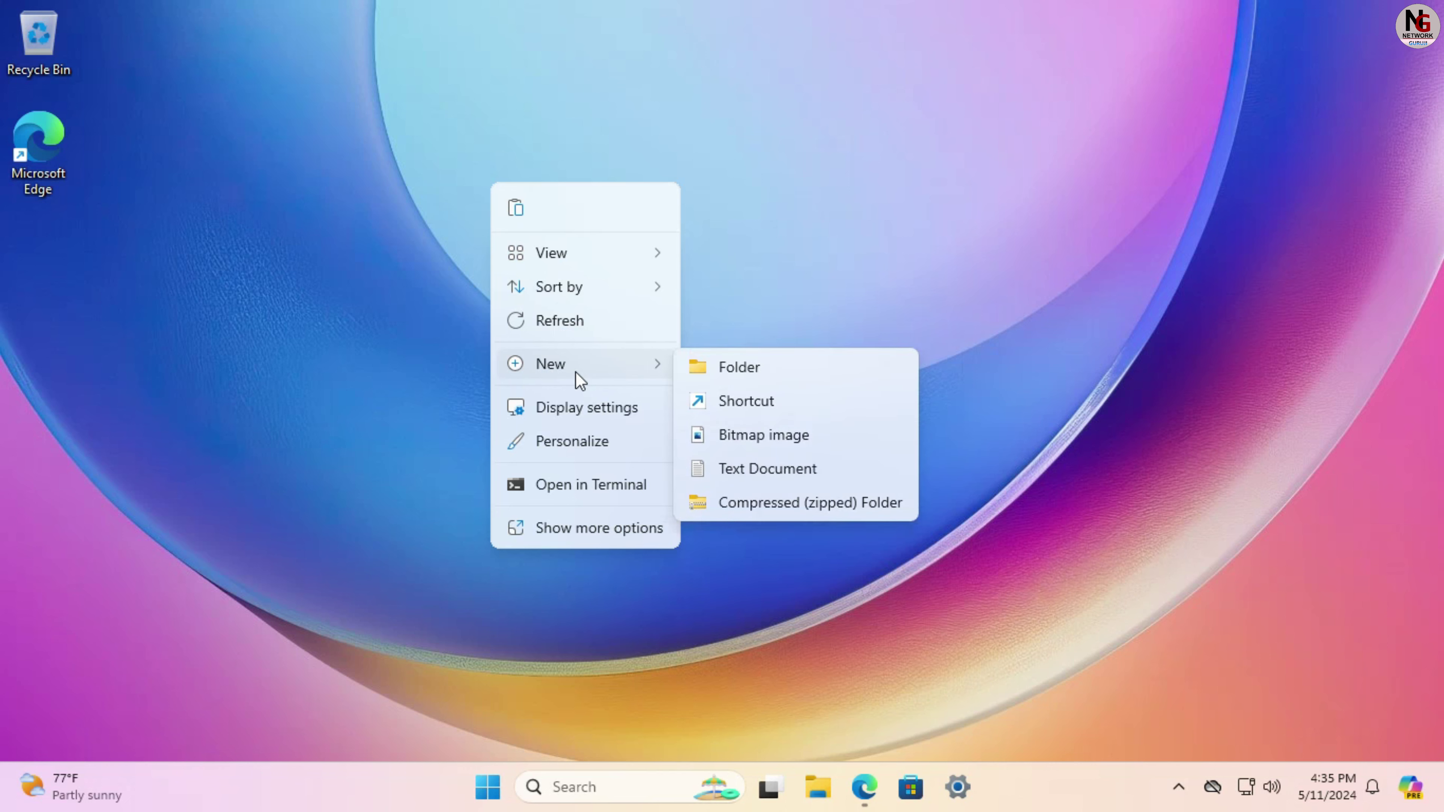
{"action": "left_click", "coordinate": [734, 369]}
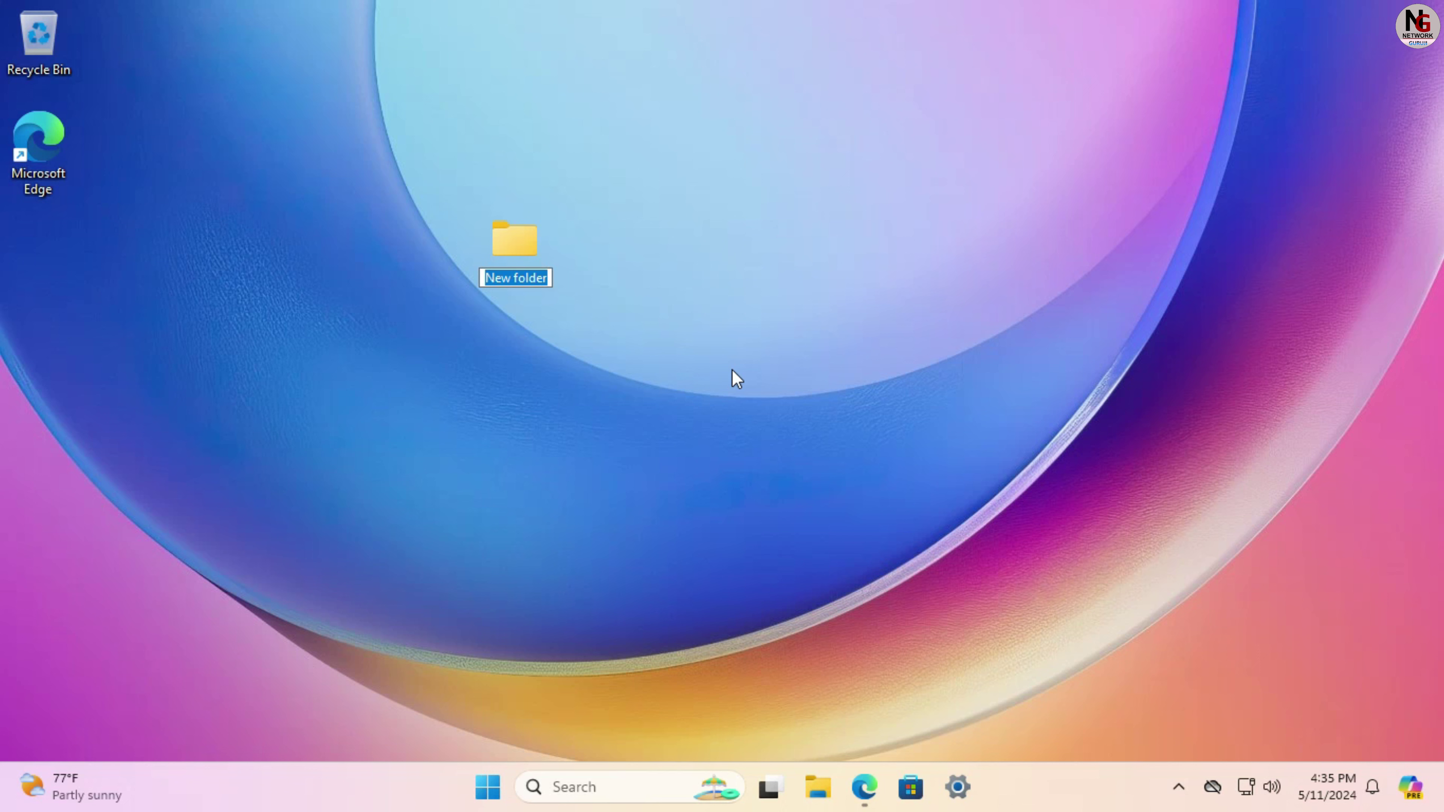
{"action": "type", "text": "offi"}
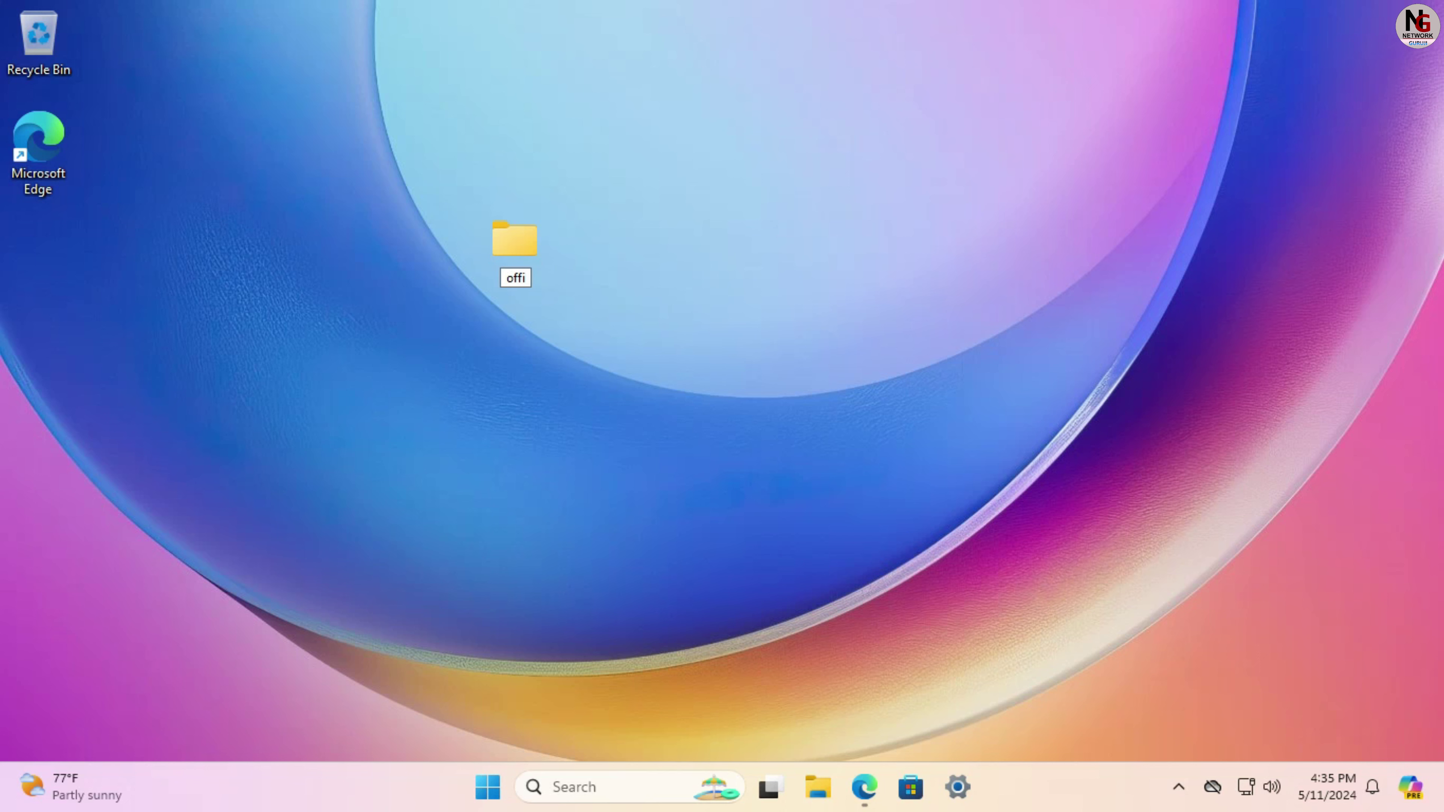
{"action": "type", "text": "ce2021"}
{"action": "key", "text": "Return"}
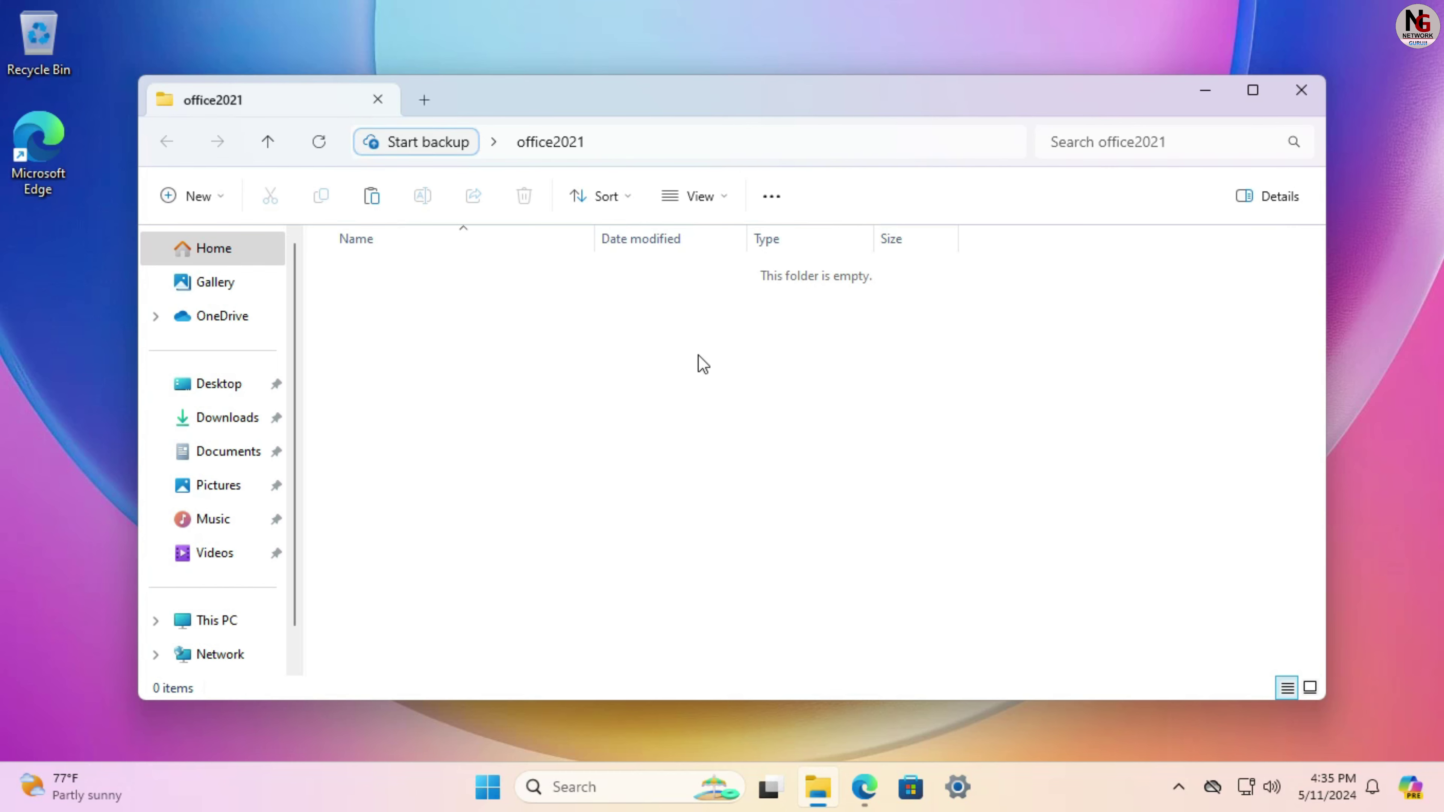
- Paste the cut configuration file into the desktop's office2021 folder
{"action": "right_click", "coordinate": [722, 399]}
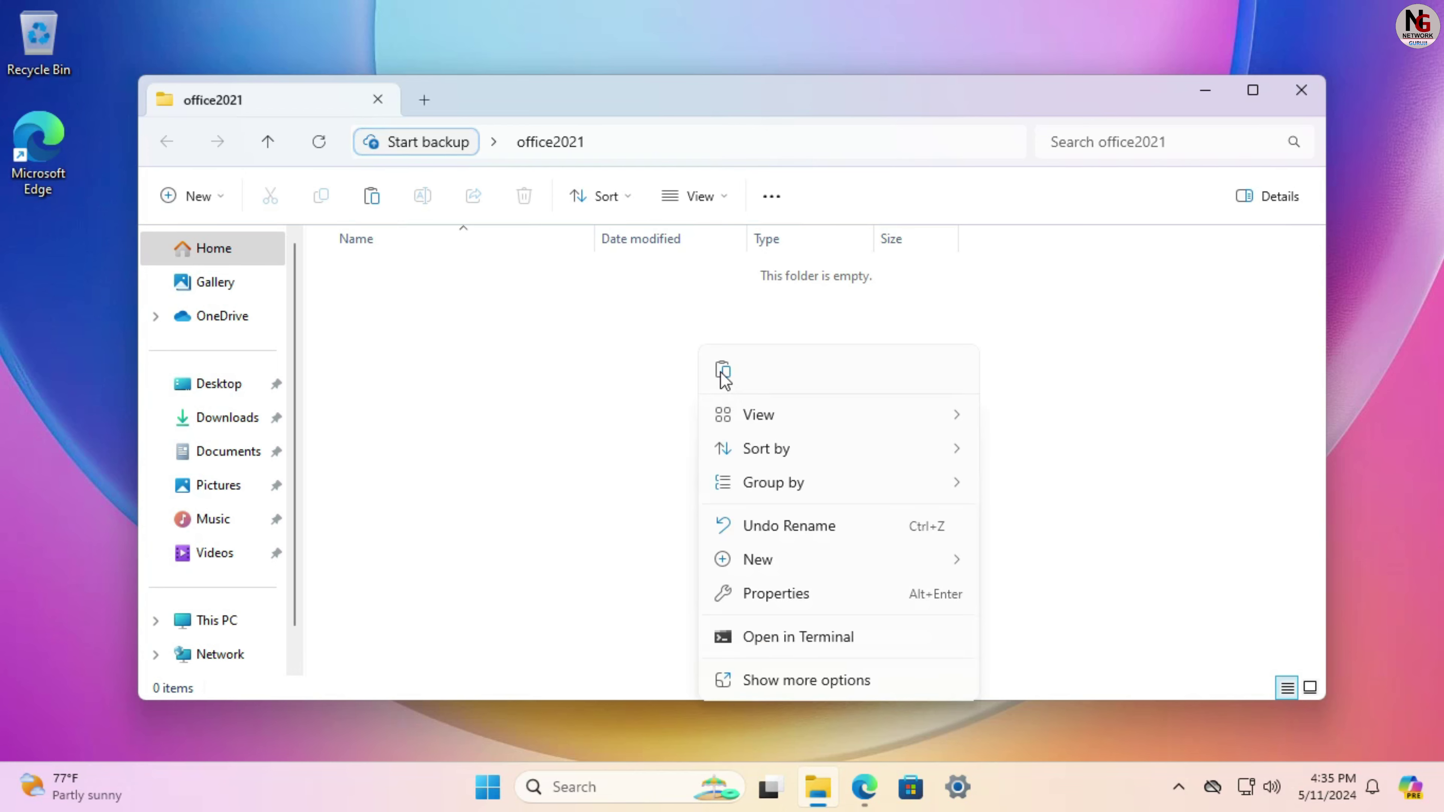
{"action": "left_click", "coordinate": [719, 370]}
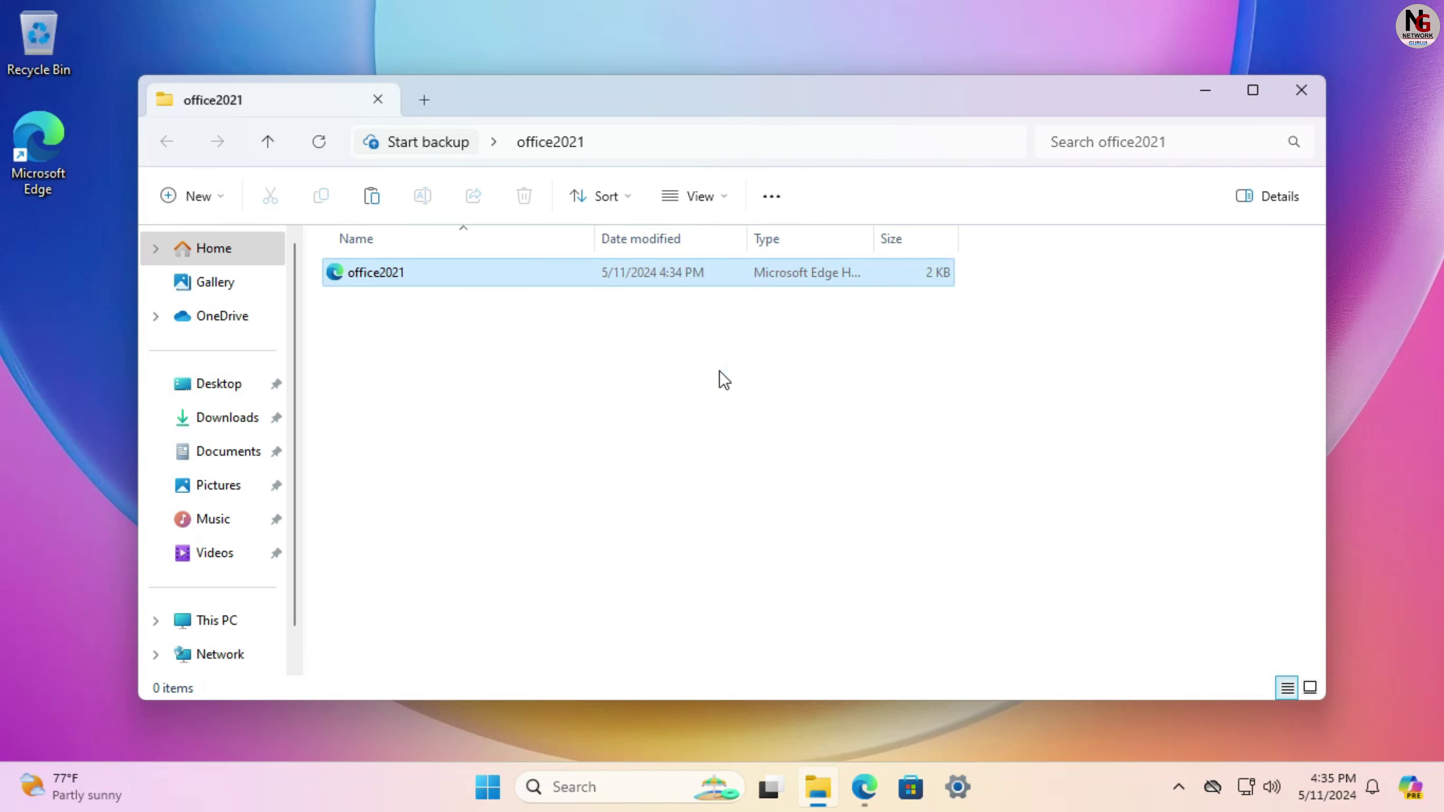
{"action": "left_click", "coordinate": [718, 369]}
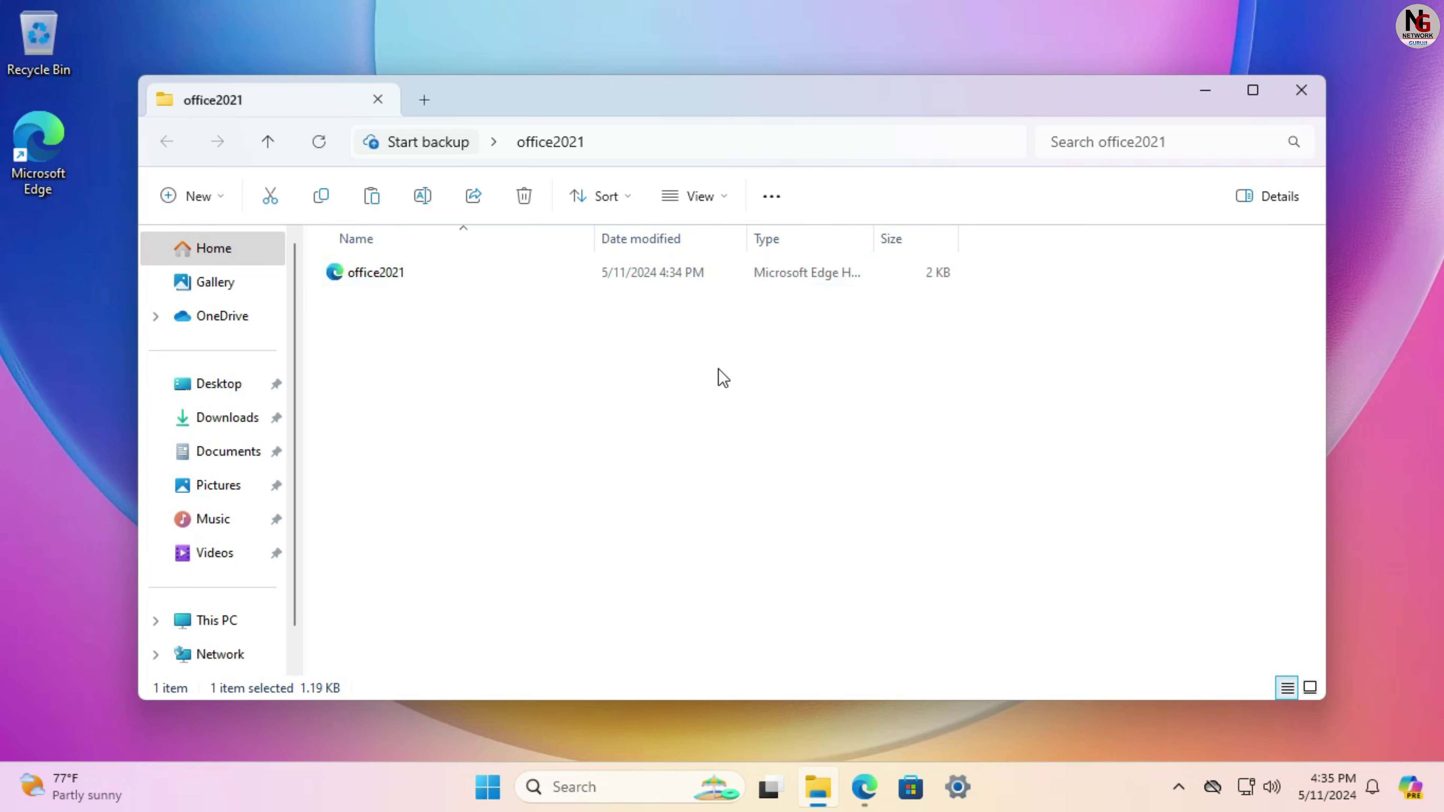
- Return to the browser and download the English Office Deployment Tool from its Microsoft Download Center page
{"action": "left_click", "coordinate": [860, 796]}
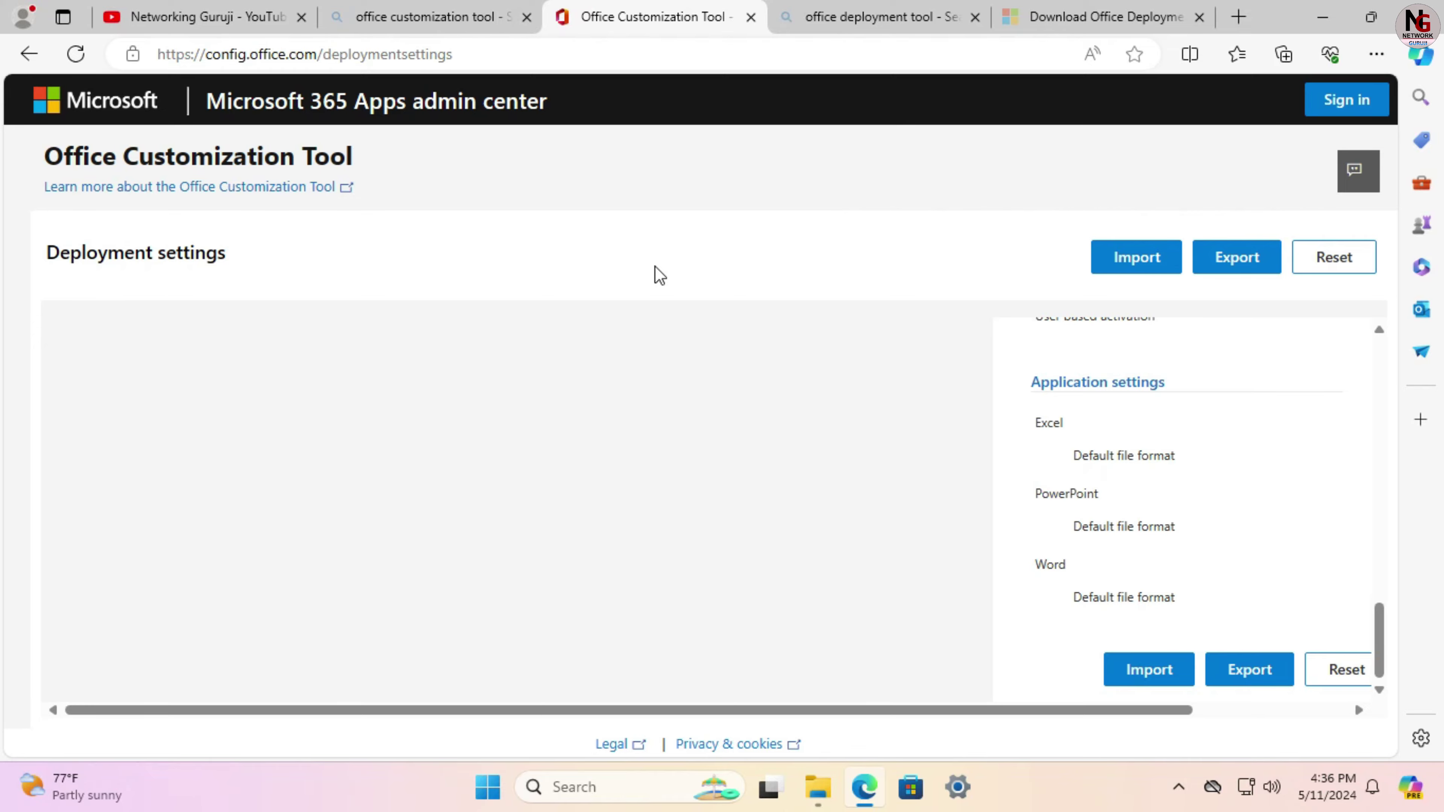
{"action": "left_click", "coordinate": [863, 30]}
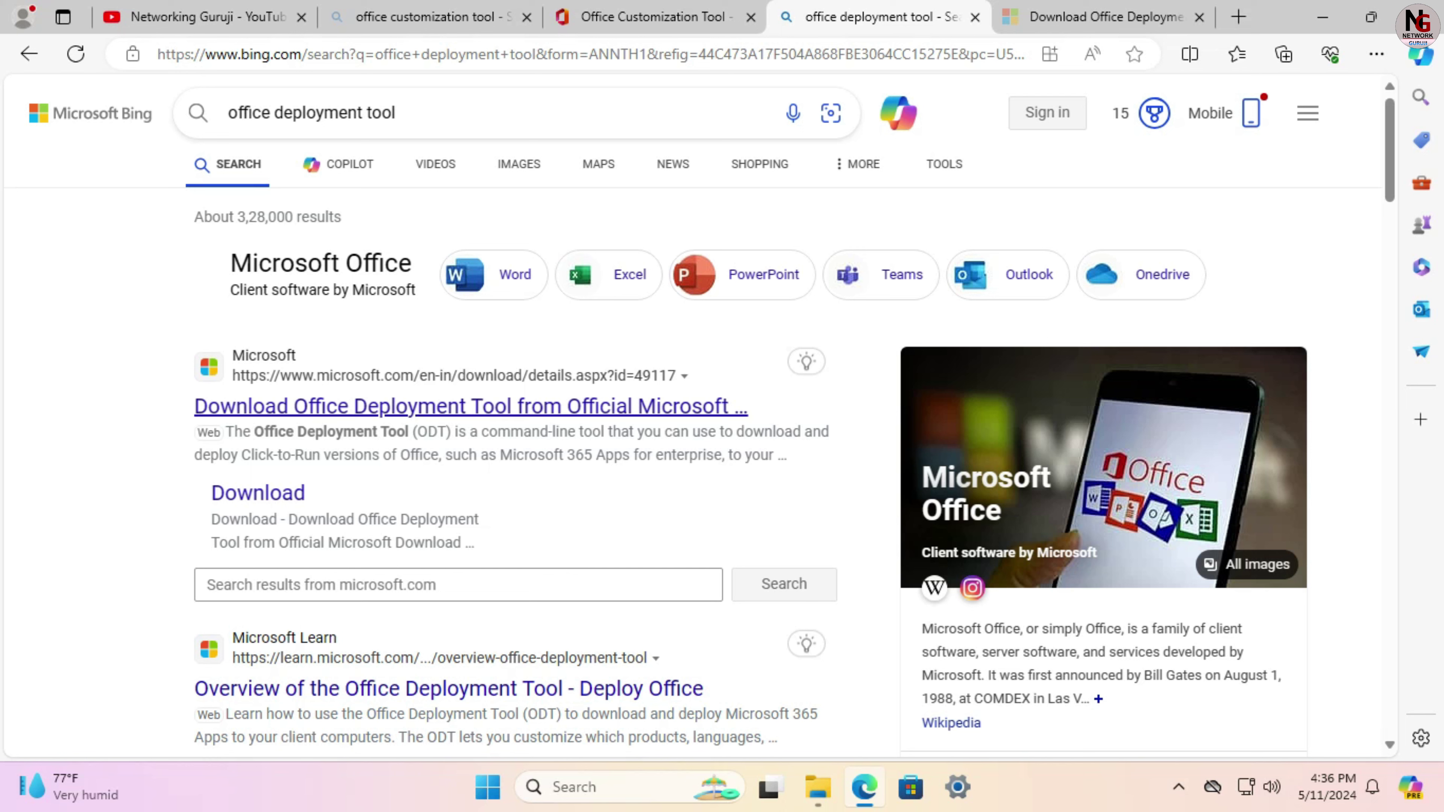
{"action": "left_click", "coordinate": [1046, 24]}
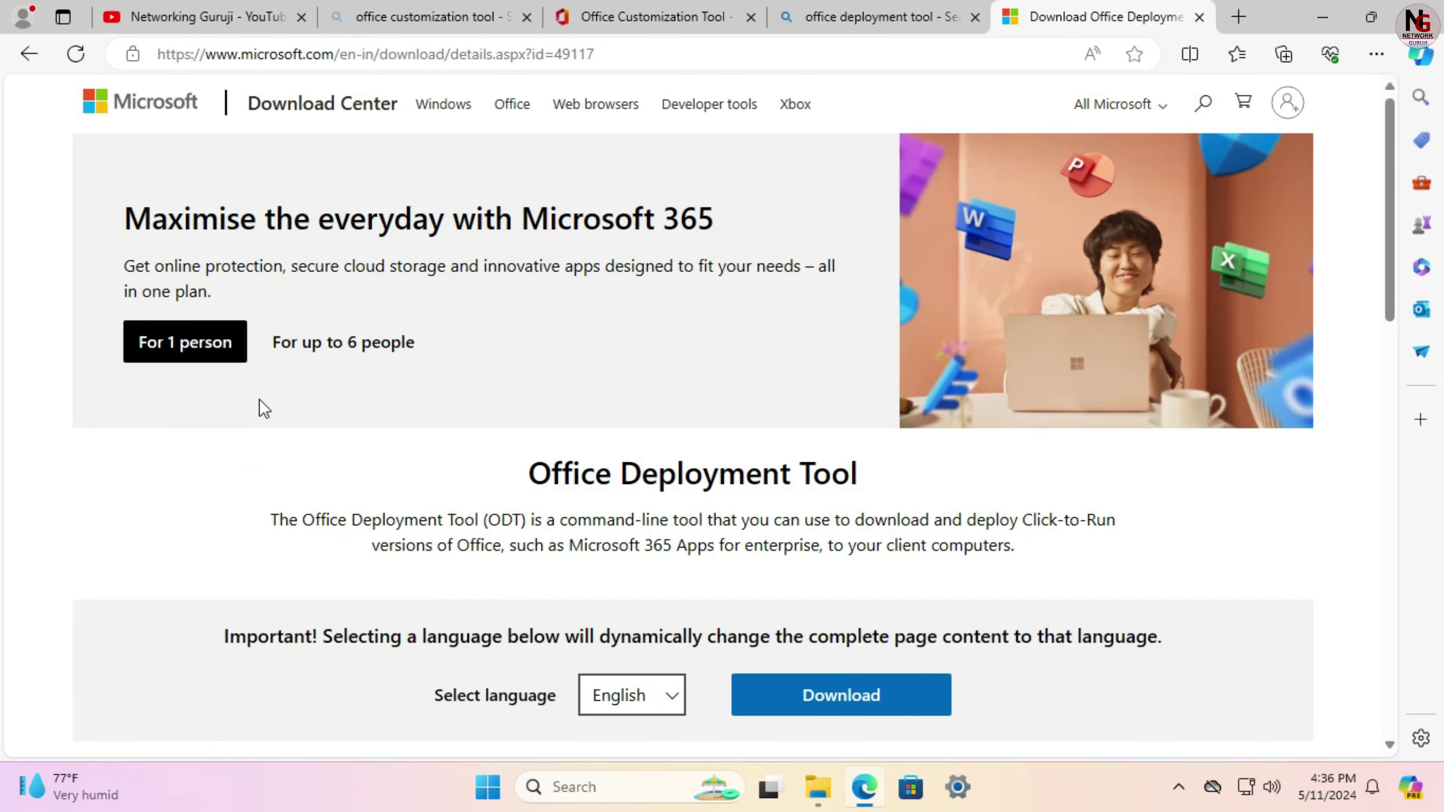
{"action": "scroll", "coordinate": [418, 472], "scroll_direction": "down", "scroll_amount": 1}
{"action": "scroll", "coordinate": [418, 475], "scroll_direction": "down", "scroll_amount": 3}
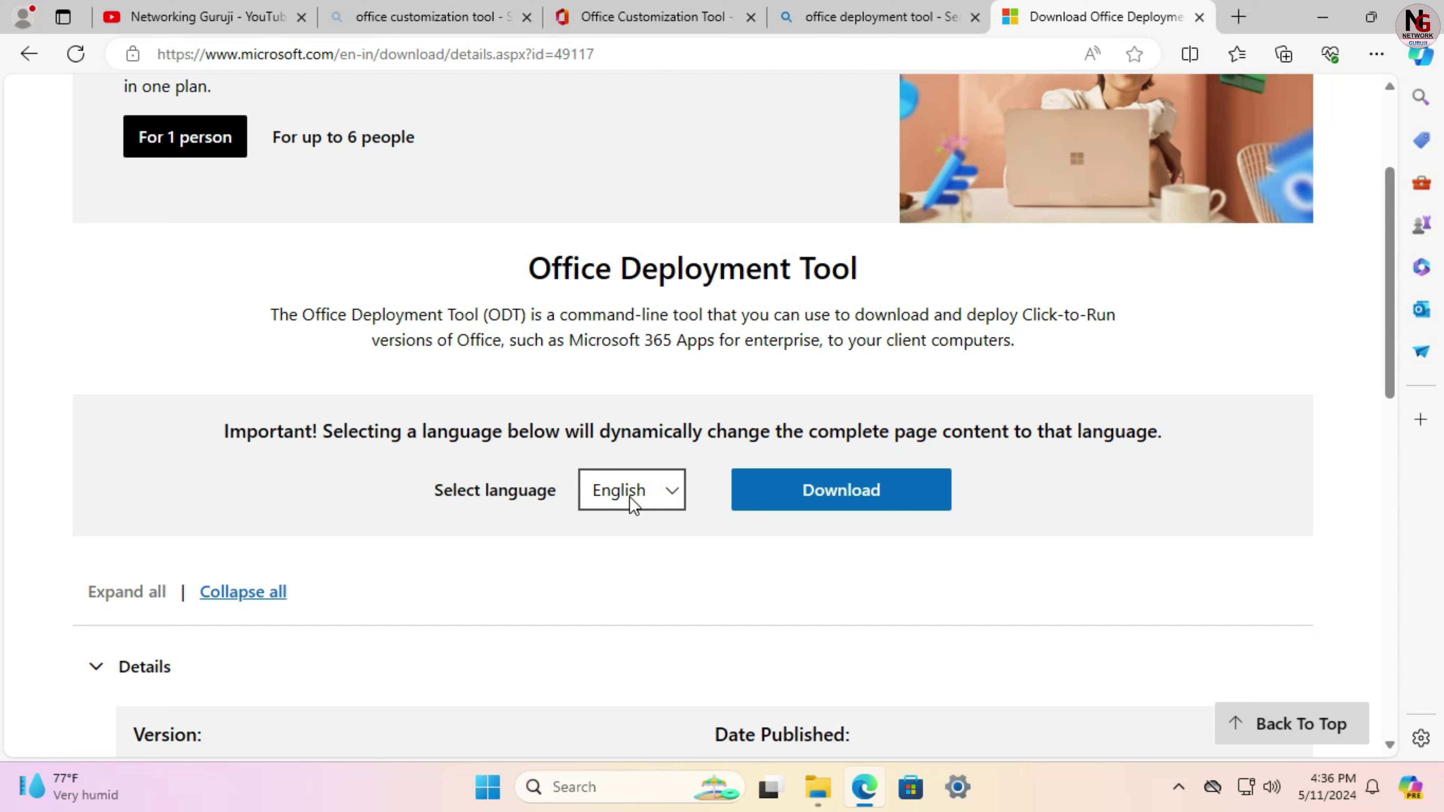
{"action": "left_click", "coordinate": [829, 502]}
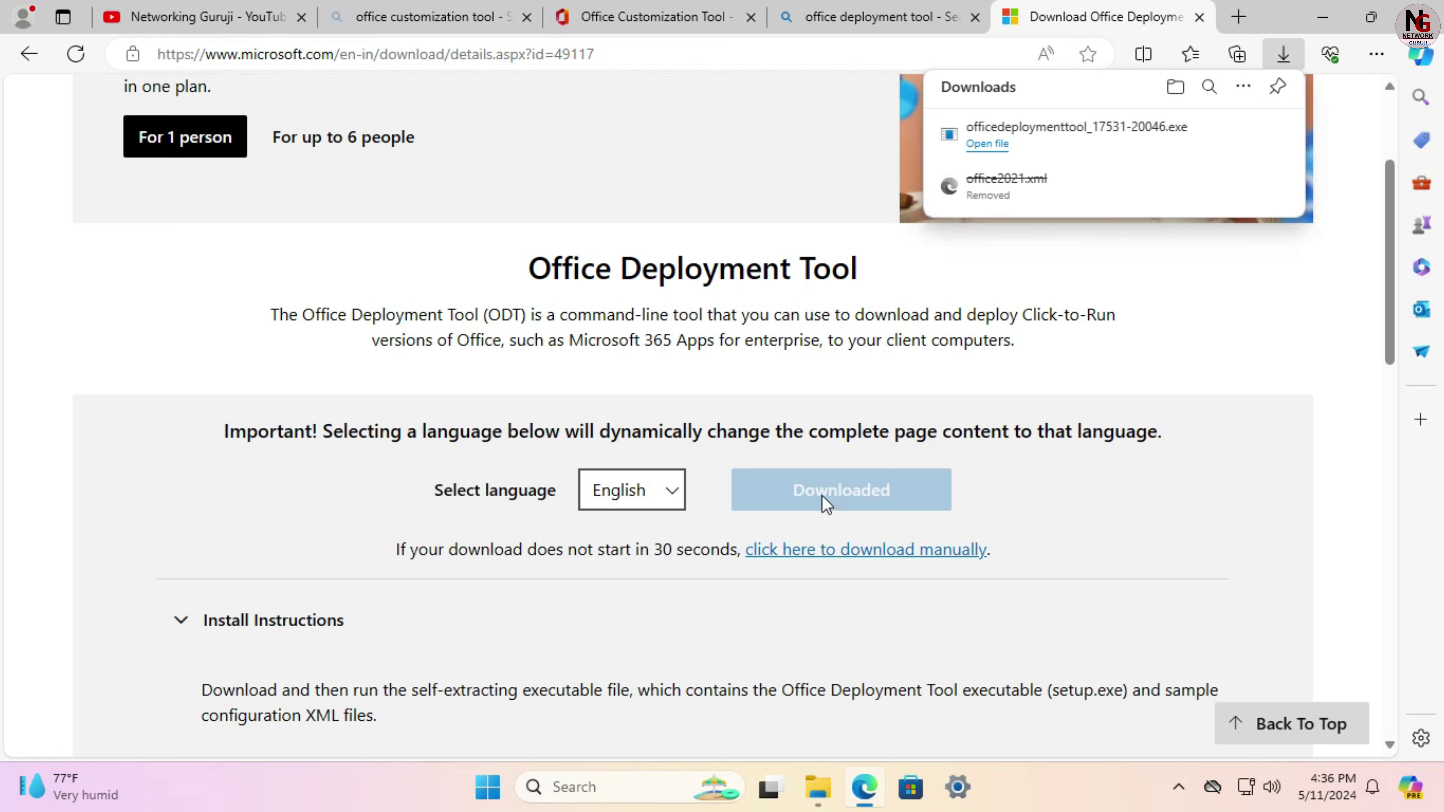
- Show the downloaded officedeploymenttool_17531-20046.exe in its folder, cut it, and return to the office2021 folder
{"action": "mouse_move", "coordinate": [1177, 152]}
{"action": "left_click", "coordinate": [1212, 136]}
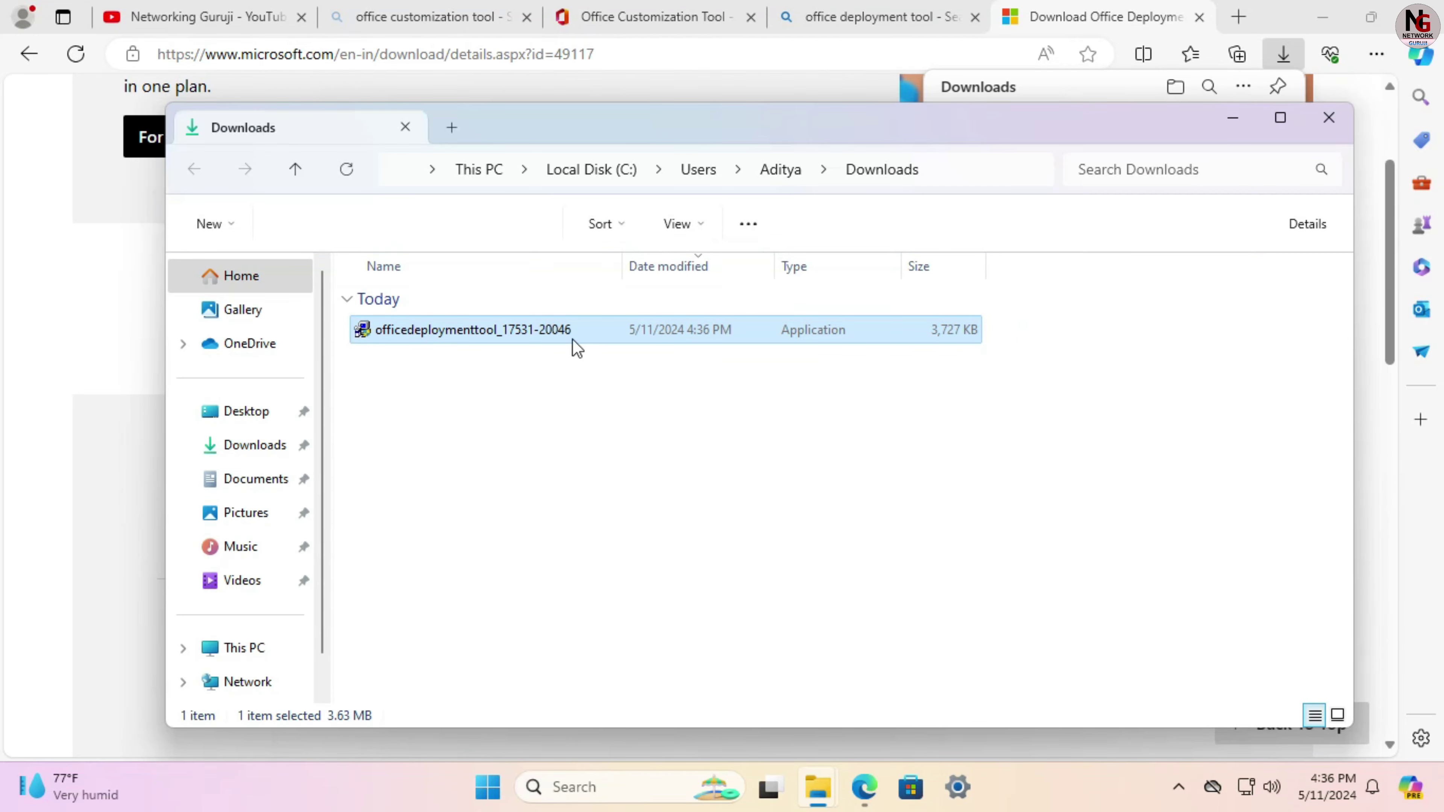
{"action": "right_click", "coordinate": [548, 335]}
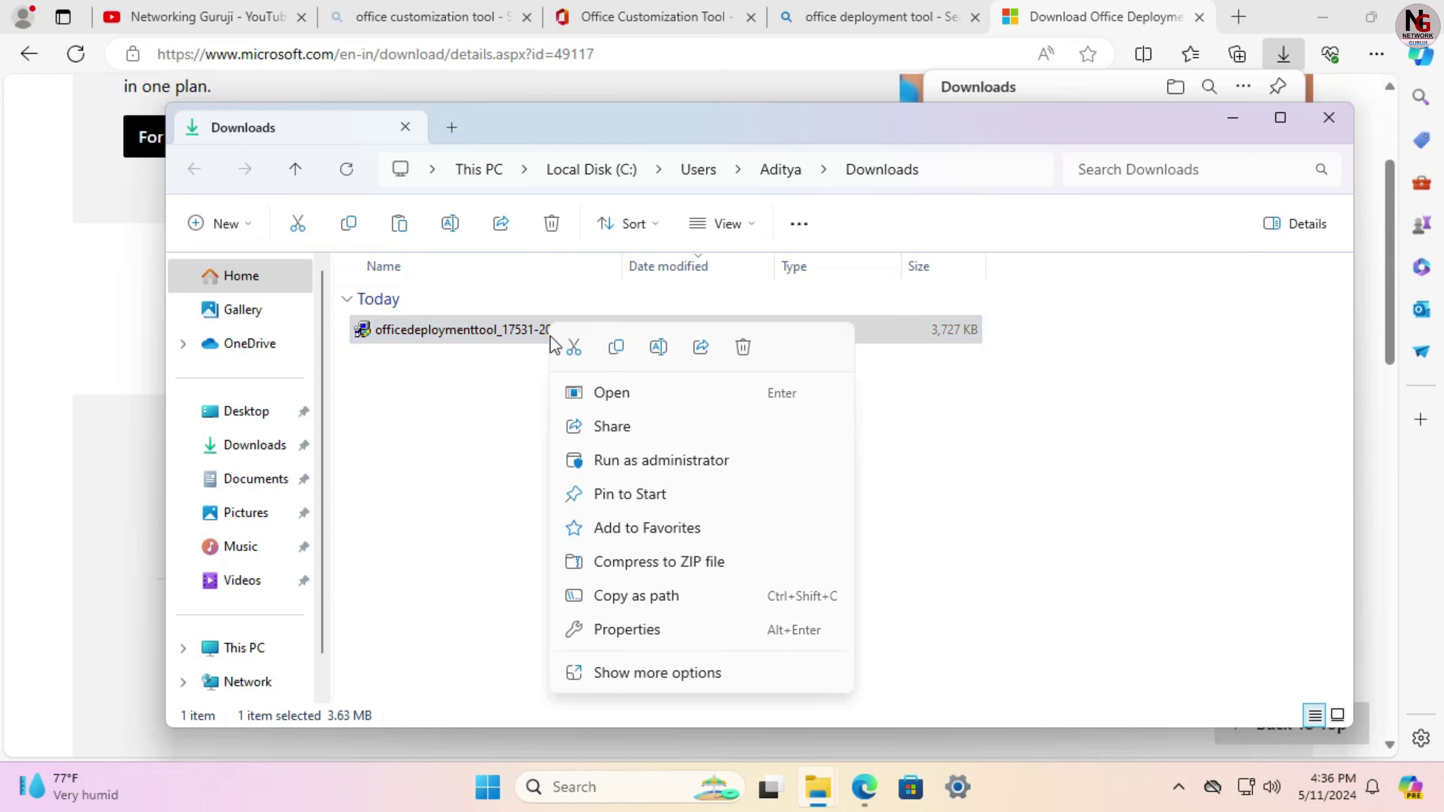
{"action": "left_click", "coordinate": [574, 351]}
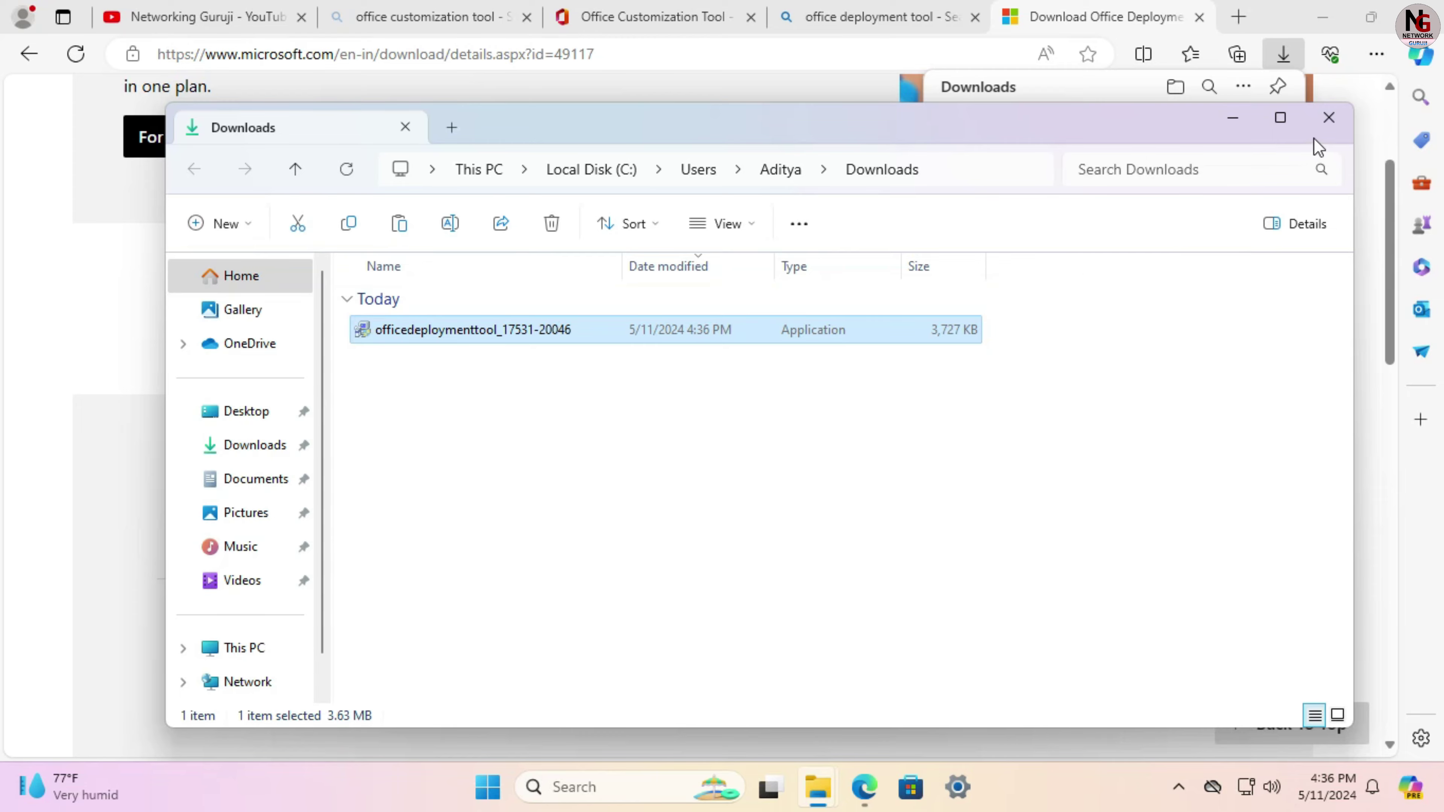
{"action": "left_click", "coordinate": [1329, 118]}
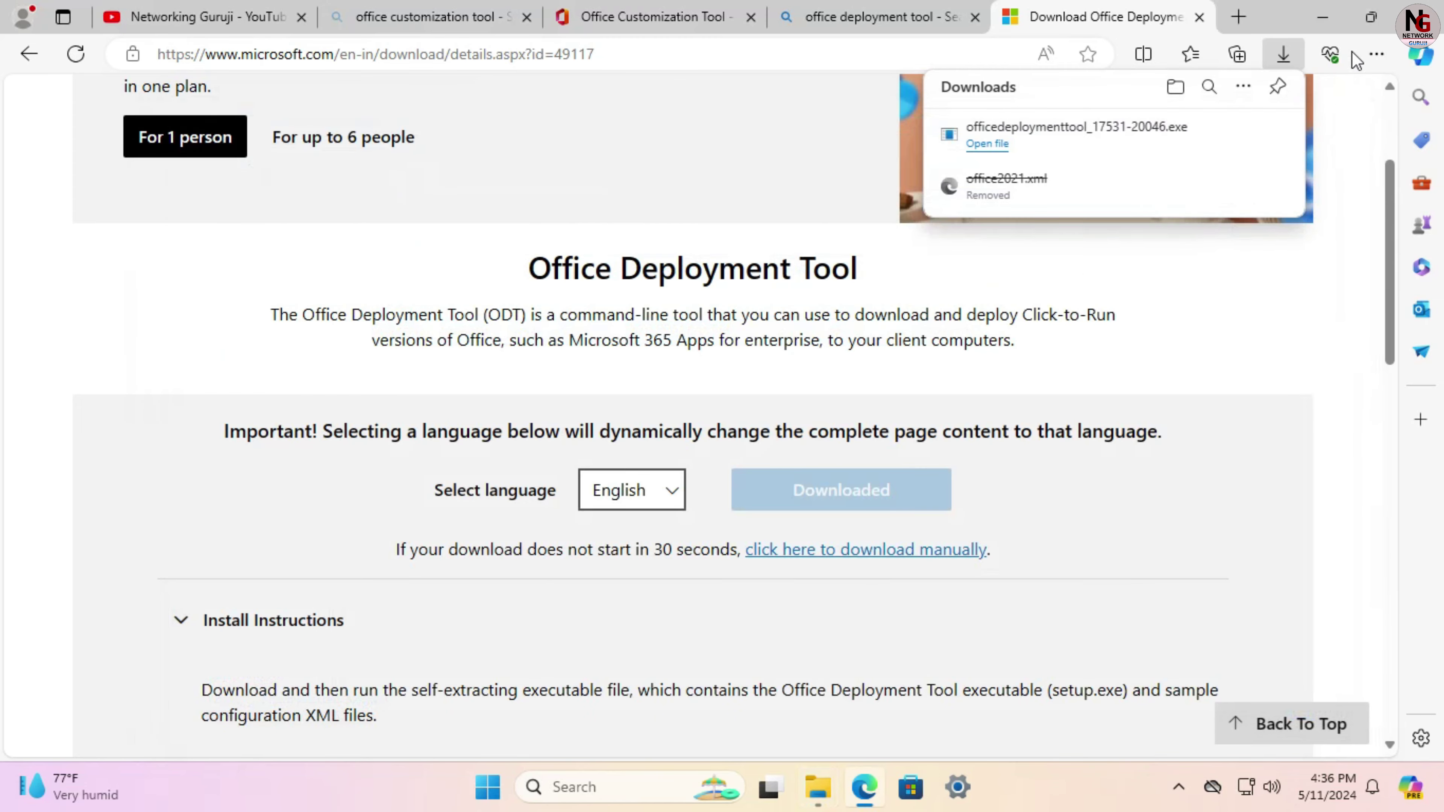
{"action": "left_click", "coordinate": [1331, 18]}
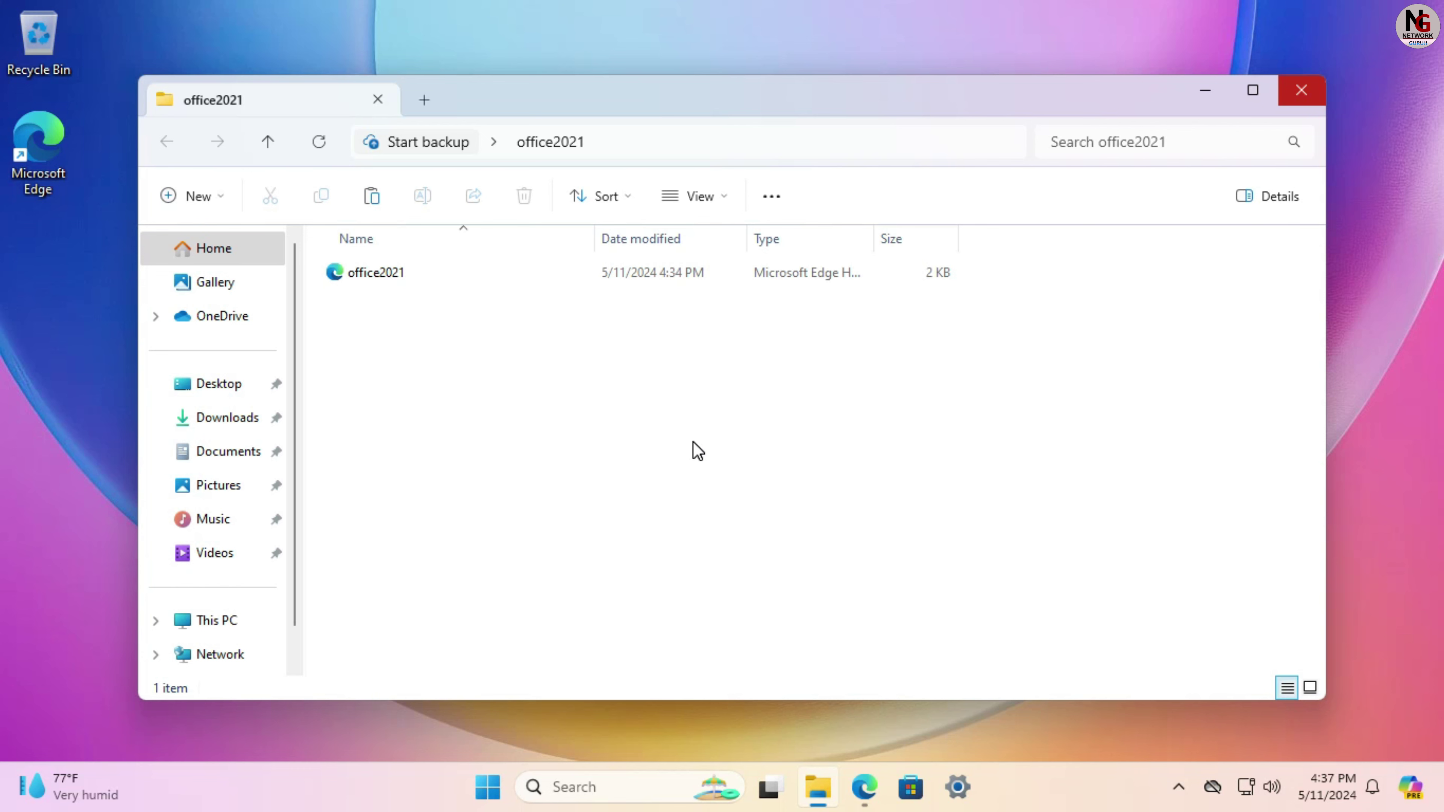
- Paste the deployment tool installer into the office2021 folder beside the configuration file
{"action": "right_click", "coordinate": [606, 412]}
{"action": "left_click", "coordinate": [622, 429]}
{"action": "left_click", "coordinate": [595, 479]}
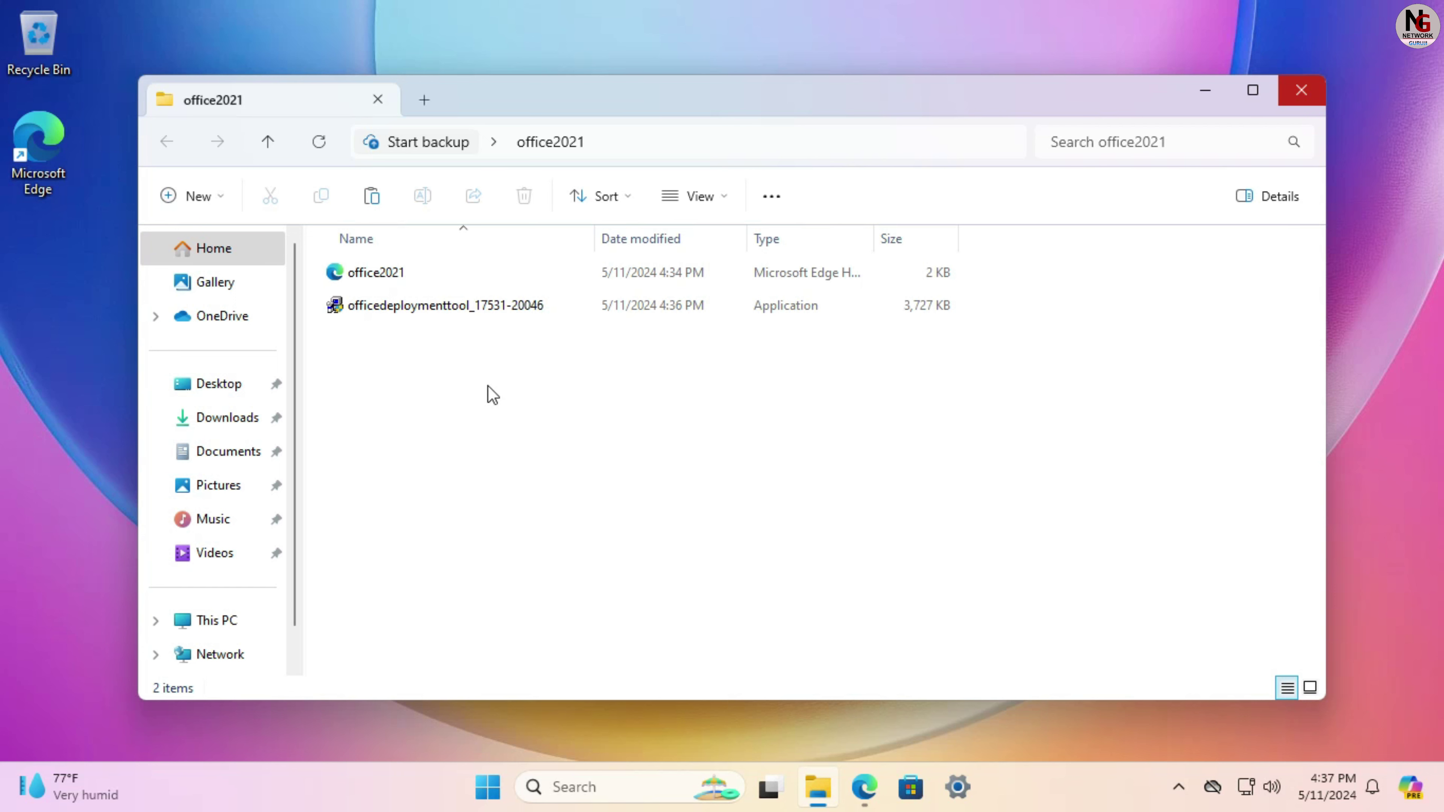
{"action": "left_click", "coordinate": [390, 319]}
{"action": "double_click", "coordinate": [448, 310]}
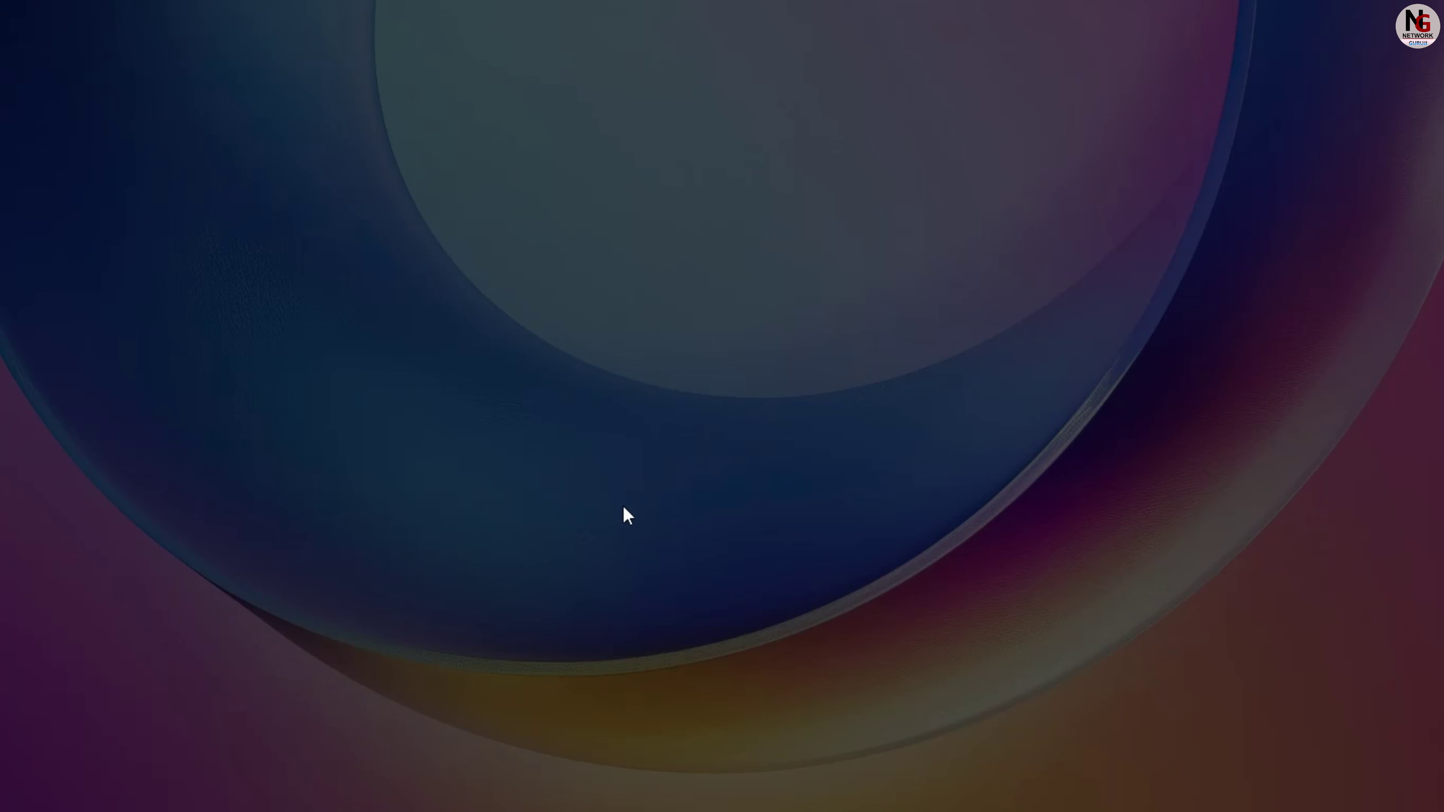
{"action": "left_click", "coordinate": [653, 565]}
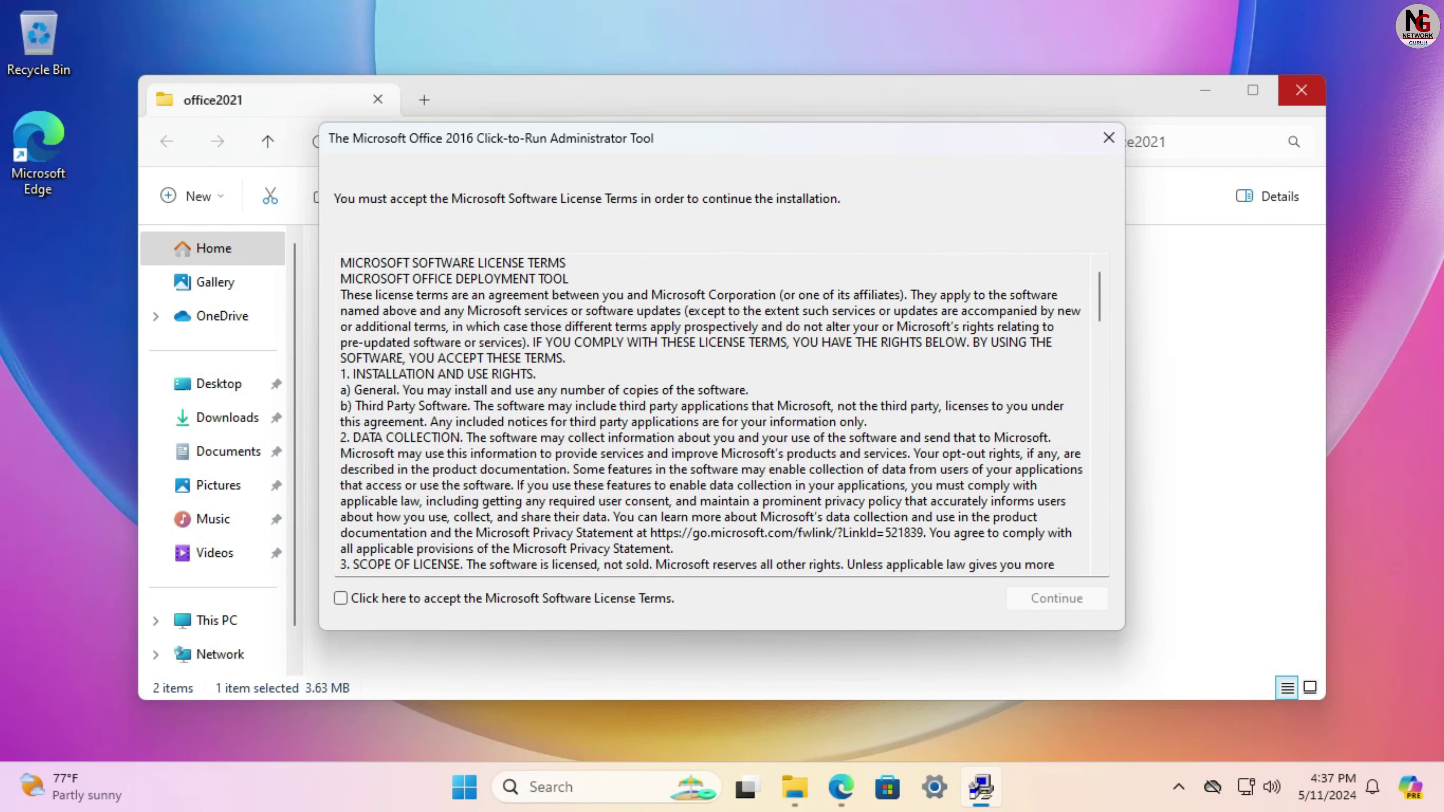
{"action": "mouse_move", "coordinate": [1098, 311]}
{"action": "left_mouse_down"}
{"action": "mouse_move", "coordinate": [1120, 576]}
{"action": "mouse_move", "coordinate": [1112, 290]}
{"action": "left_mouse_up"}
{"action": "left_click", "coordinate": [347, 603]}
{"action": "left_click", "coordinate": [1044, 601]}
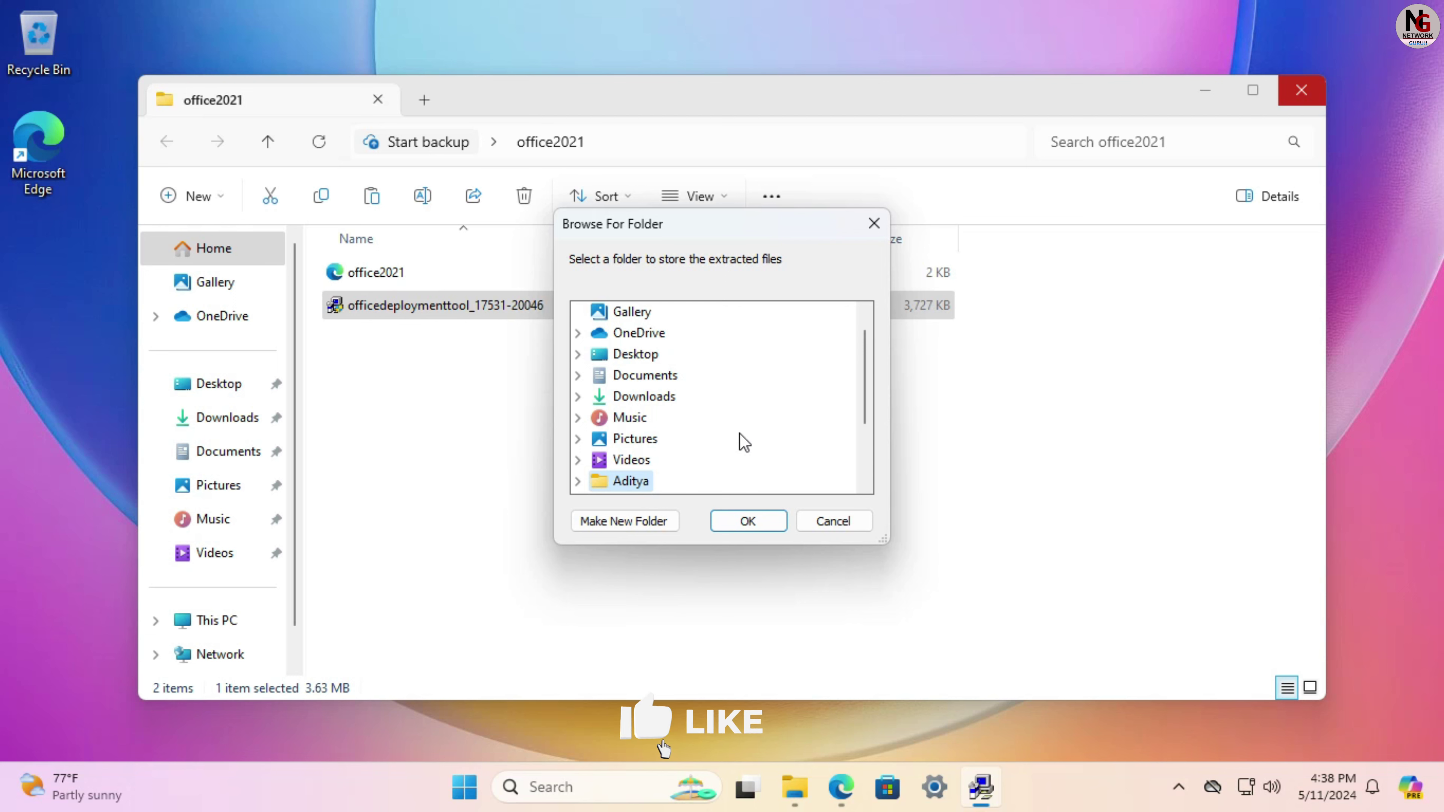
- Extract the deployment tool files into the office2021 folder on the Desktop and dismiss the completion notice
{"action": "left_click", "coordinate": [579, 354]}
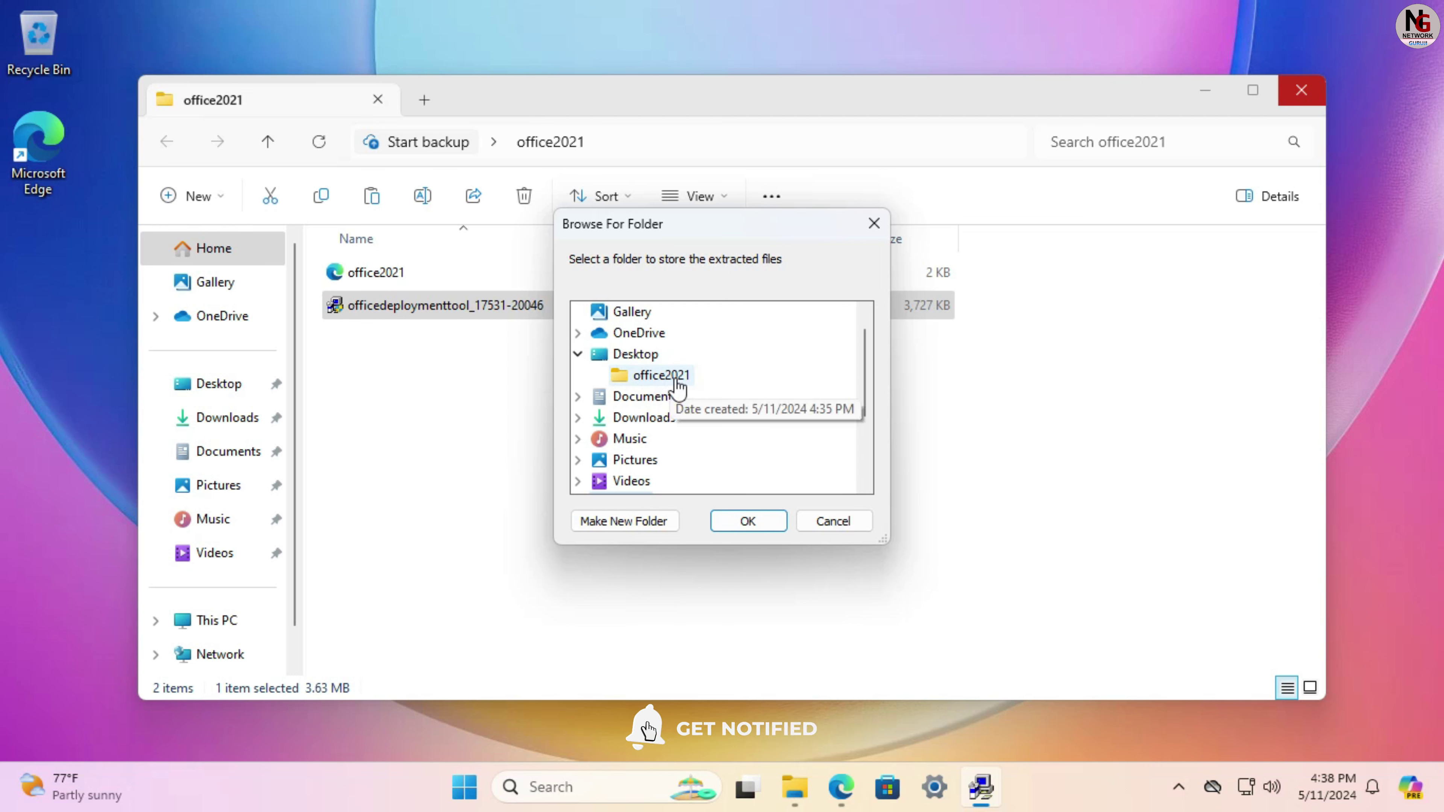
{"action": "left_click", "coordinate": [661, 376]}
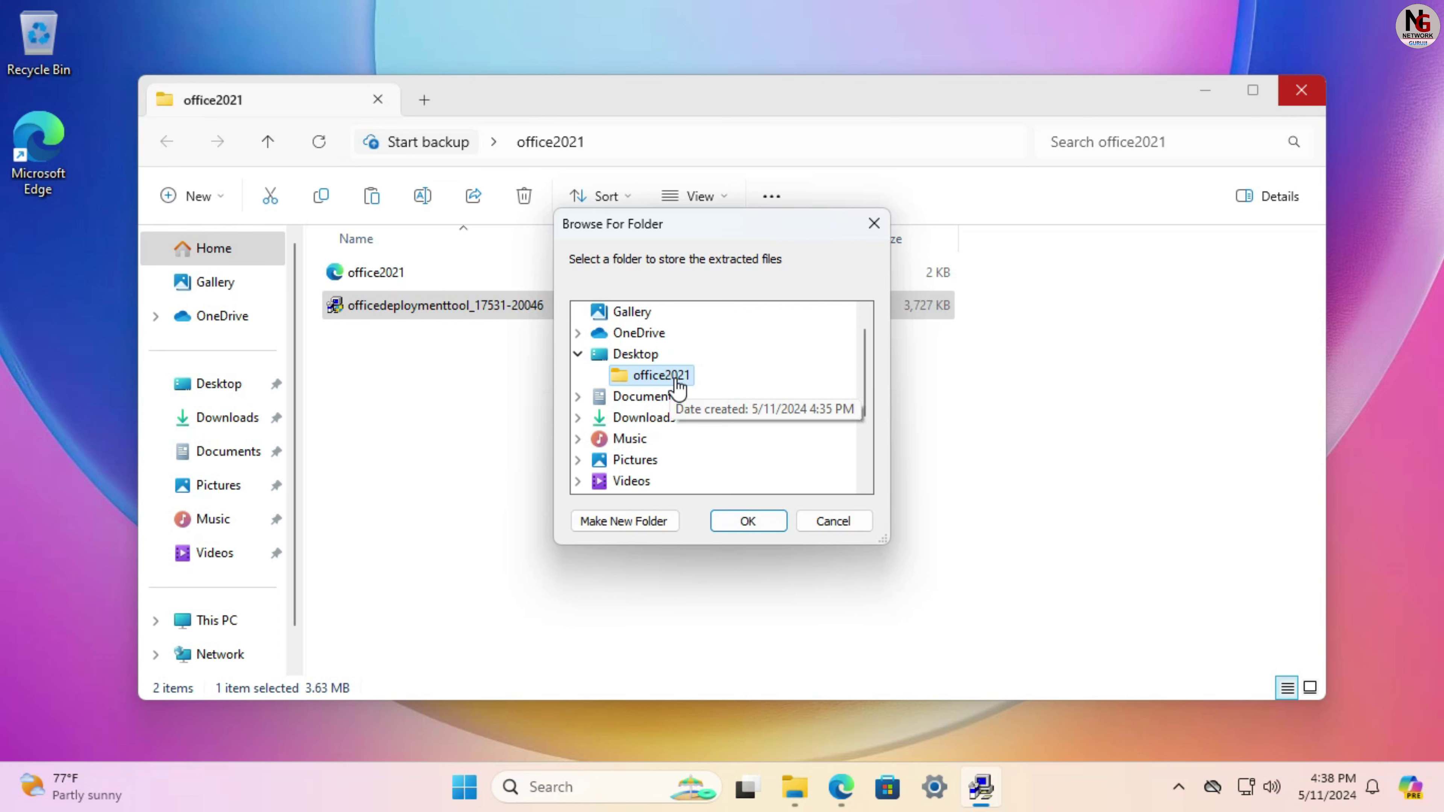
{"action": "left_click", "coordinate": [772, 522]}
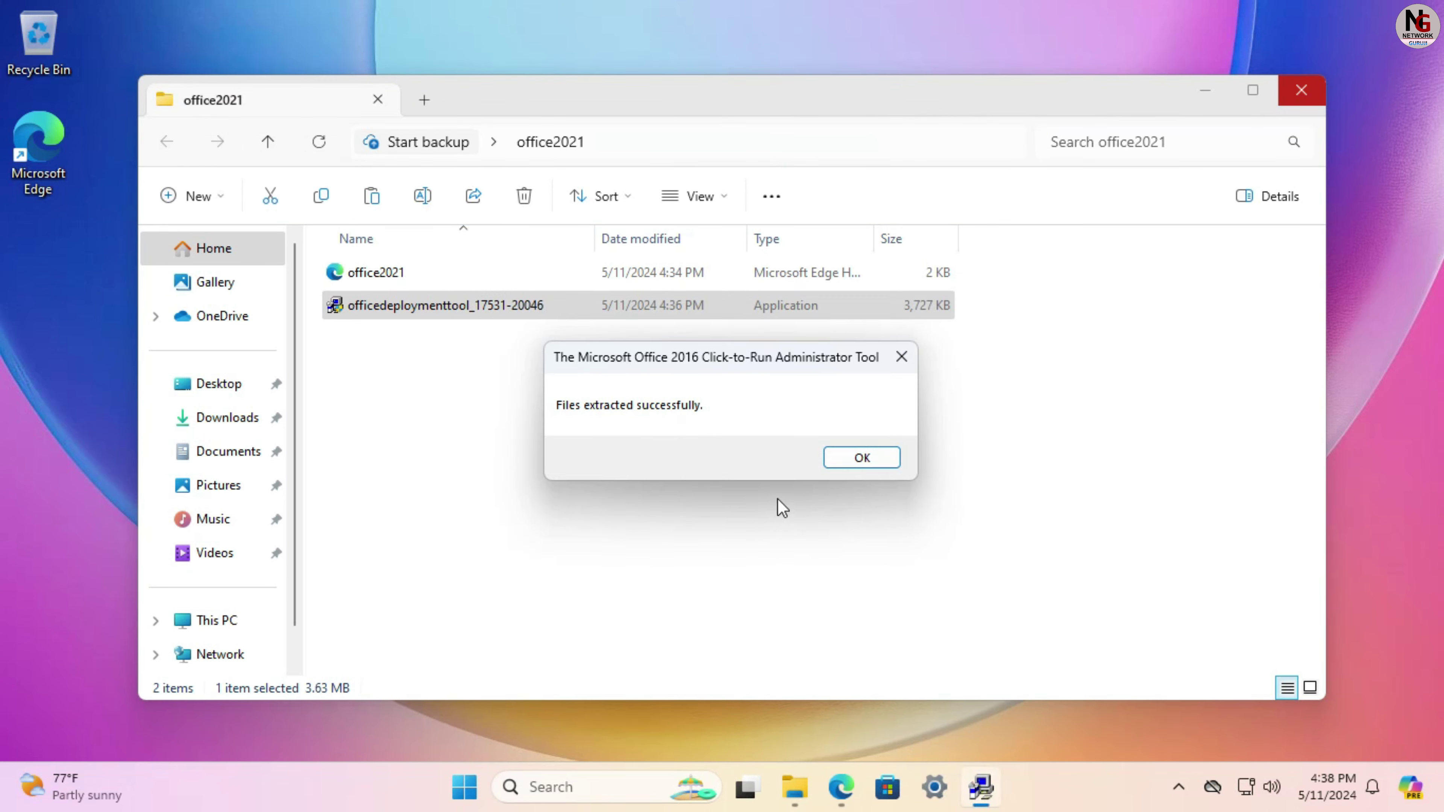
{"action": "left_click", "coordinate": [860, 460]}
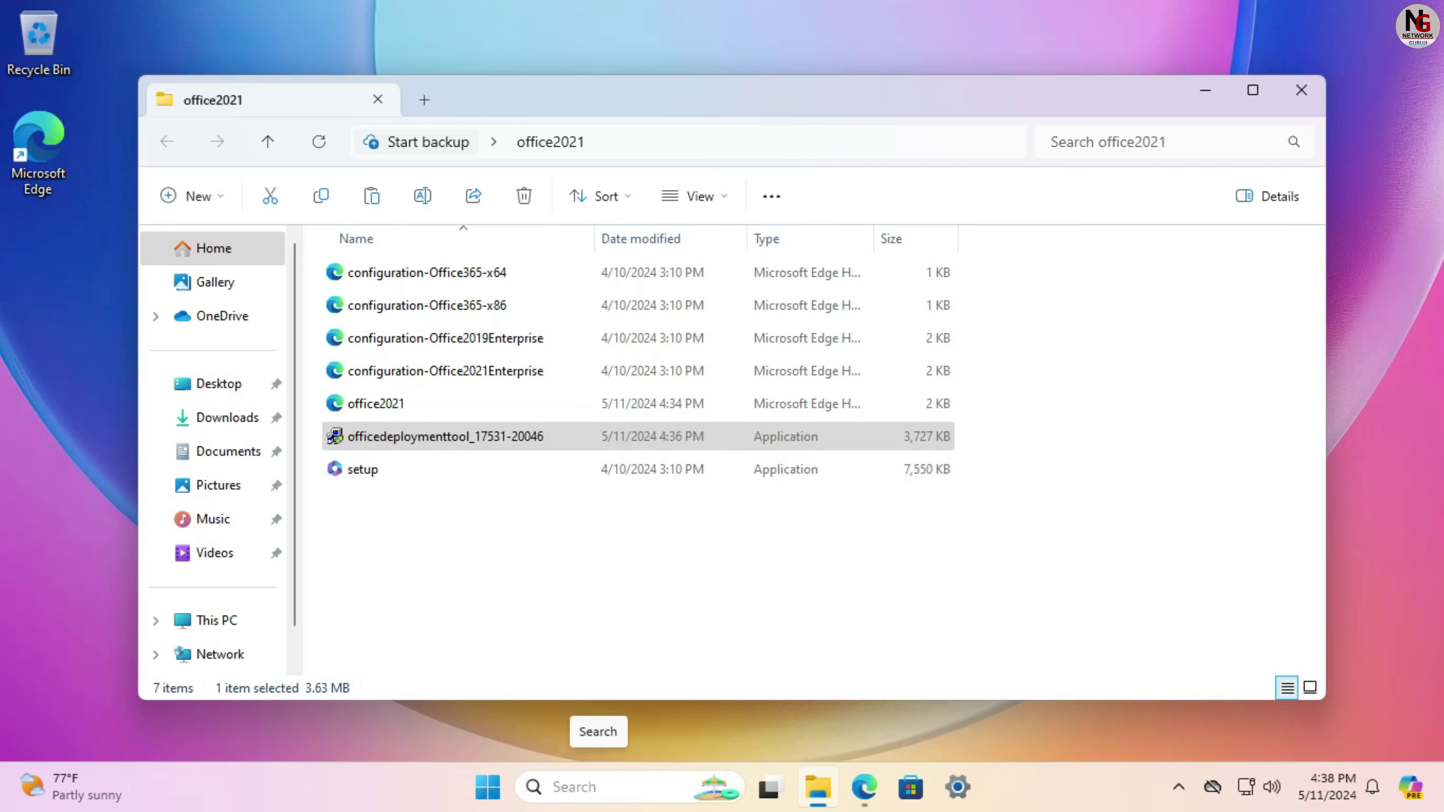
- Search Windows for cmd and open Command Prompt as administrator, approving the elevation request
{"action": "left_click", "coordinate": [600, 794]}
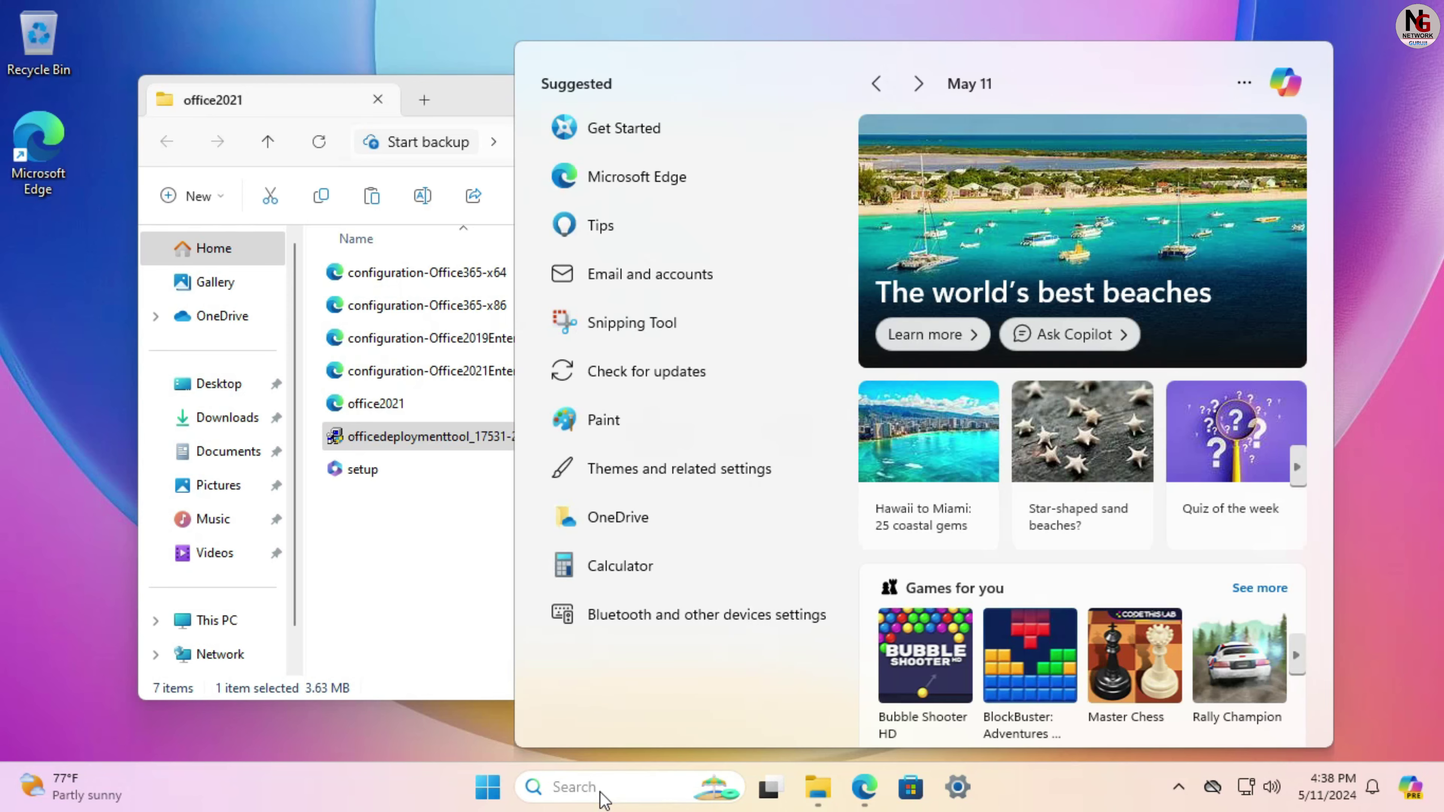
{"action": "type", "text": "cmd"}
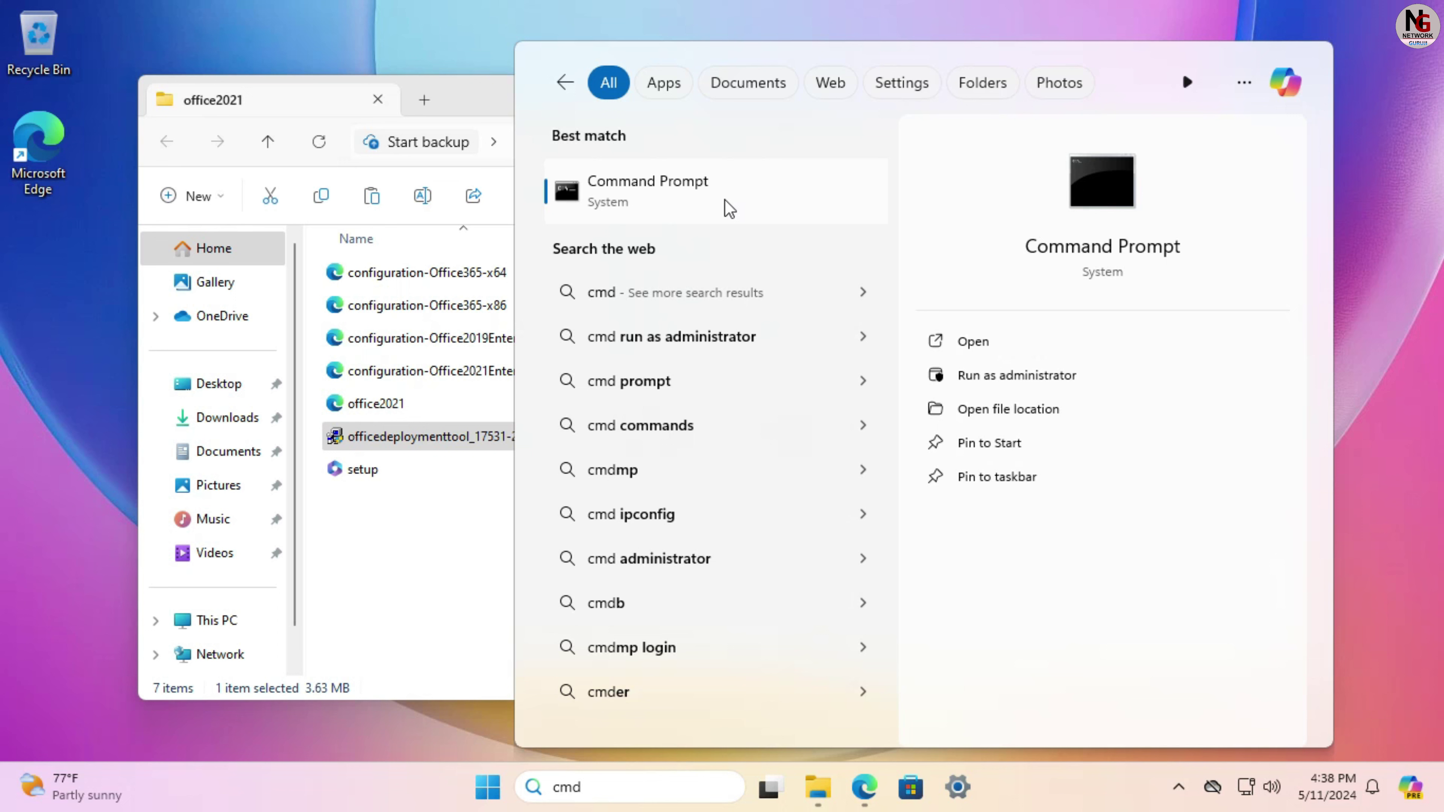
{"action": "right_click", "coordinate": [729, 209]}
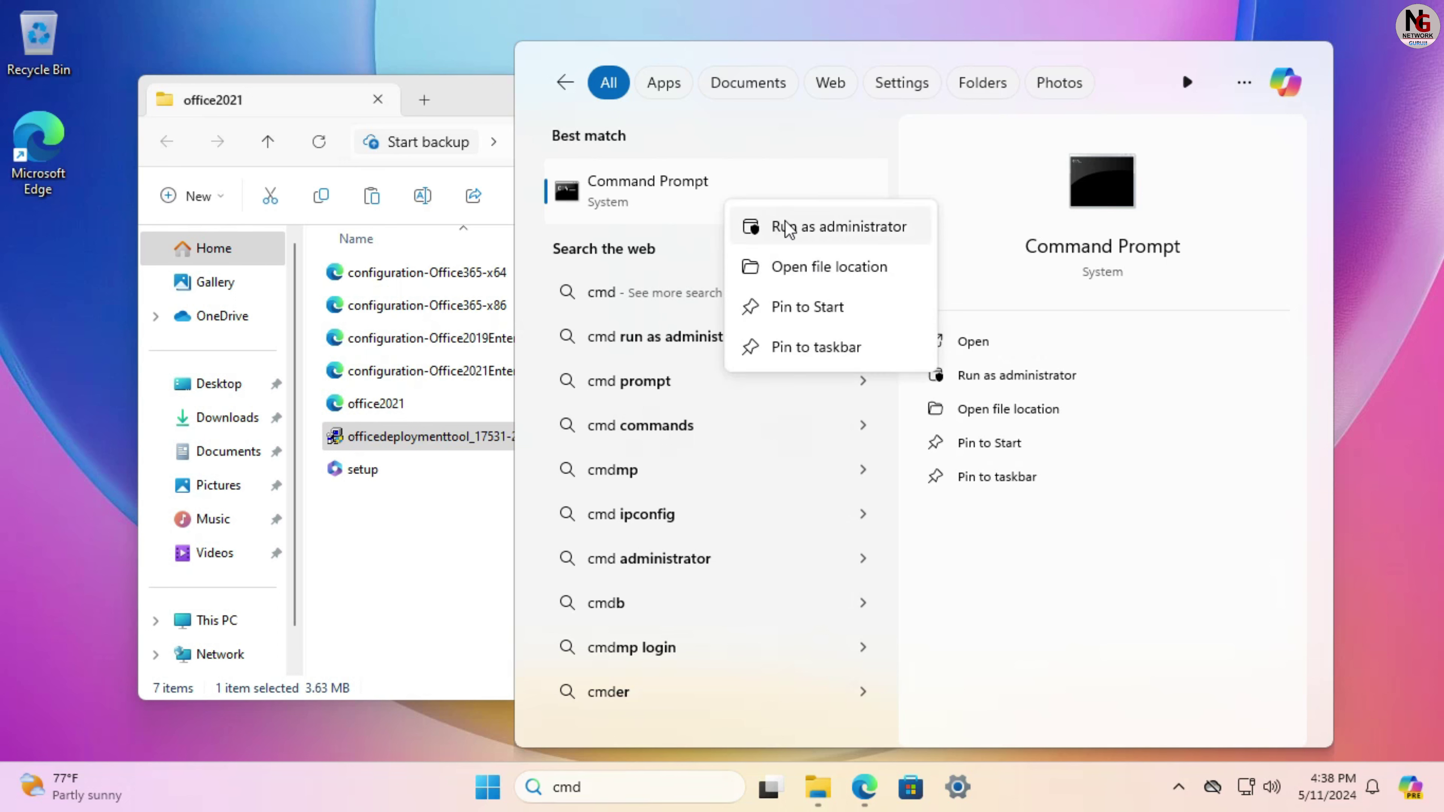
{"action": "left_click", "coordinate": [793, 227]}
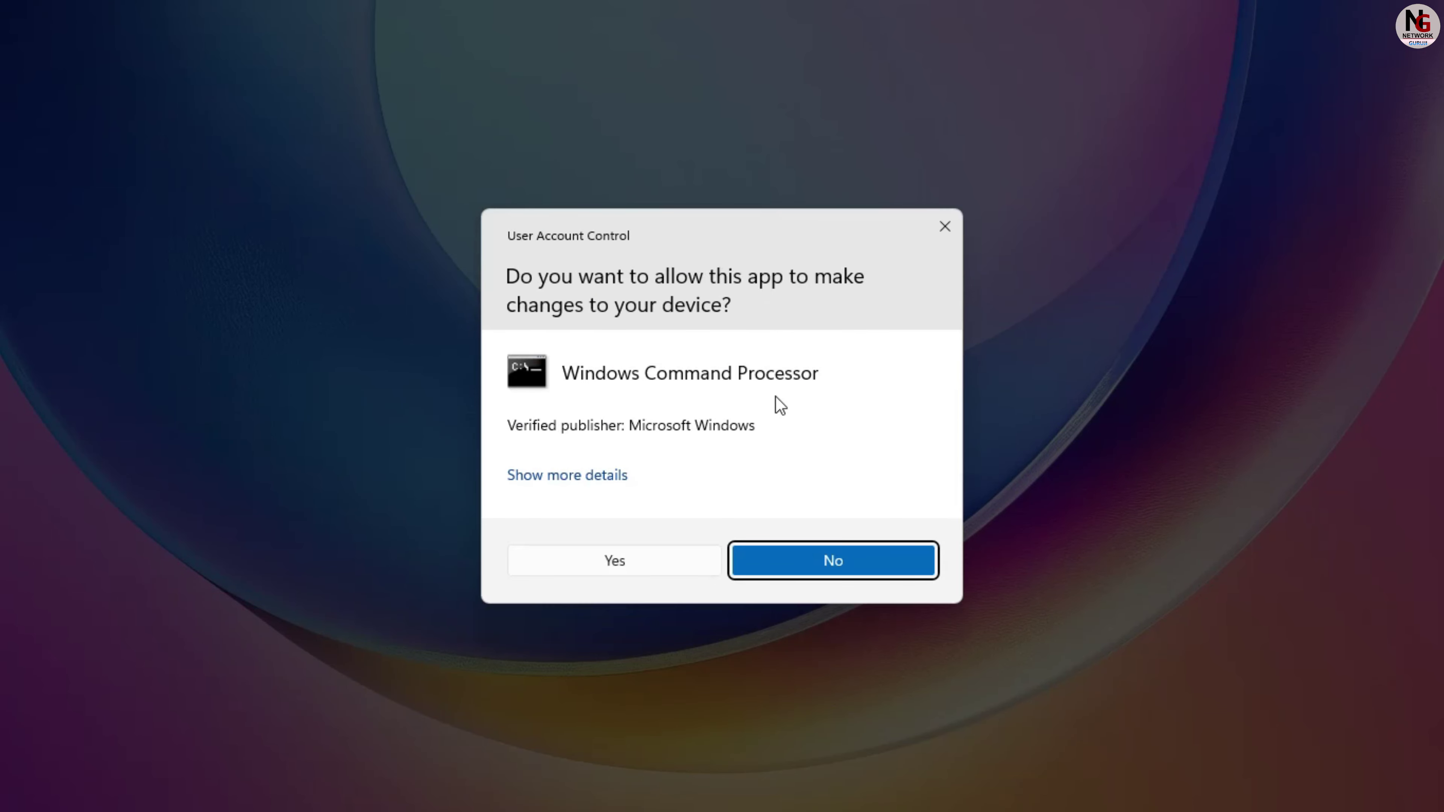
{"action": "left_click", "coordinate": [615, 559]}
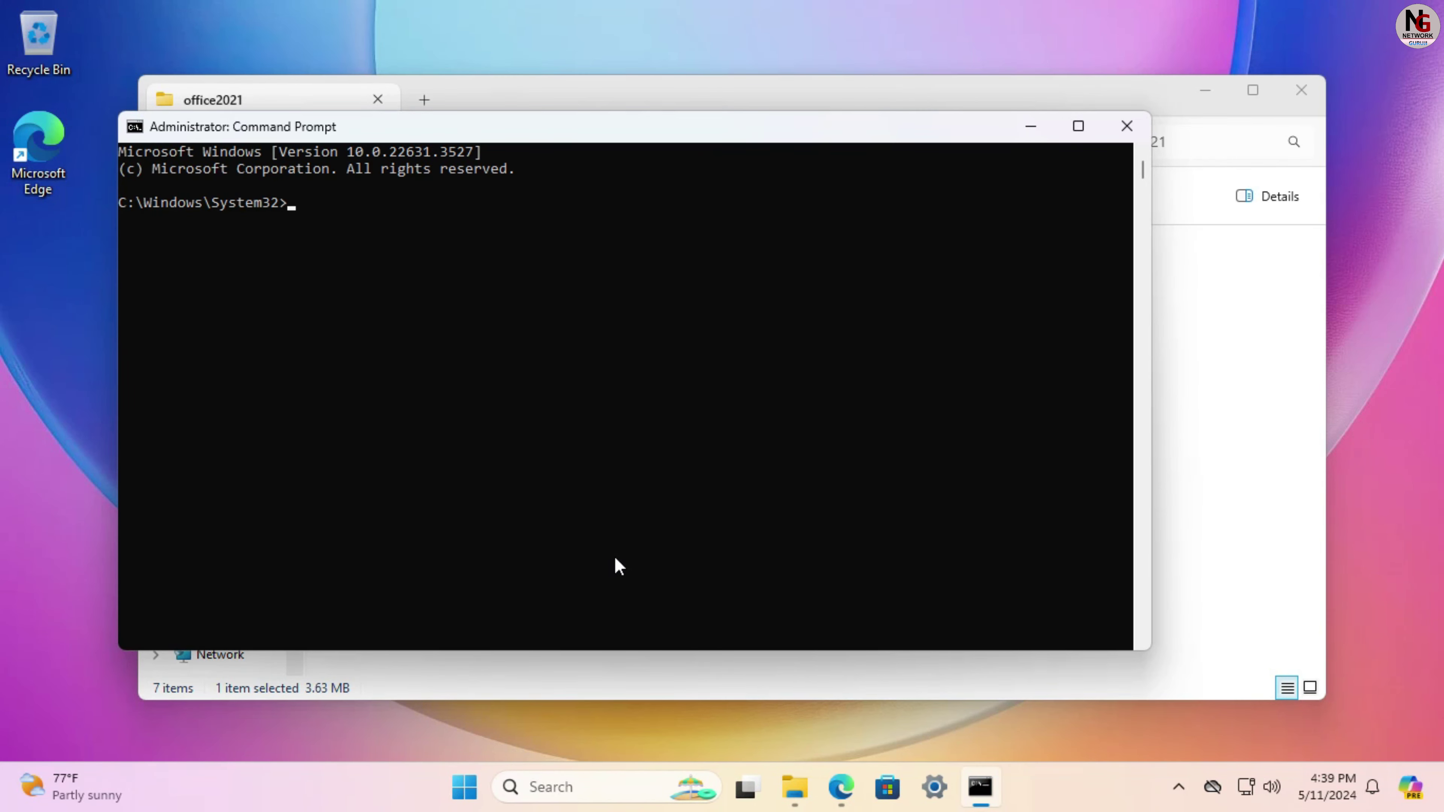
- Copy the office2021 folder's path from File Explorer and change the Command Prompt directory to it with cd
{"action": "type", "text": "cd"}
{"action": "left_click", "coordinate": [748, 92]}
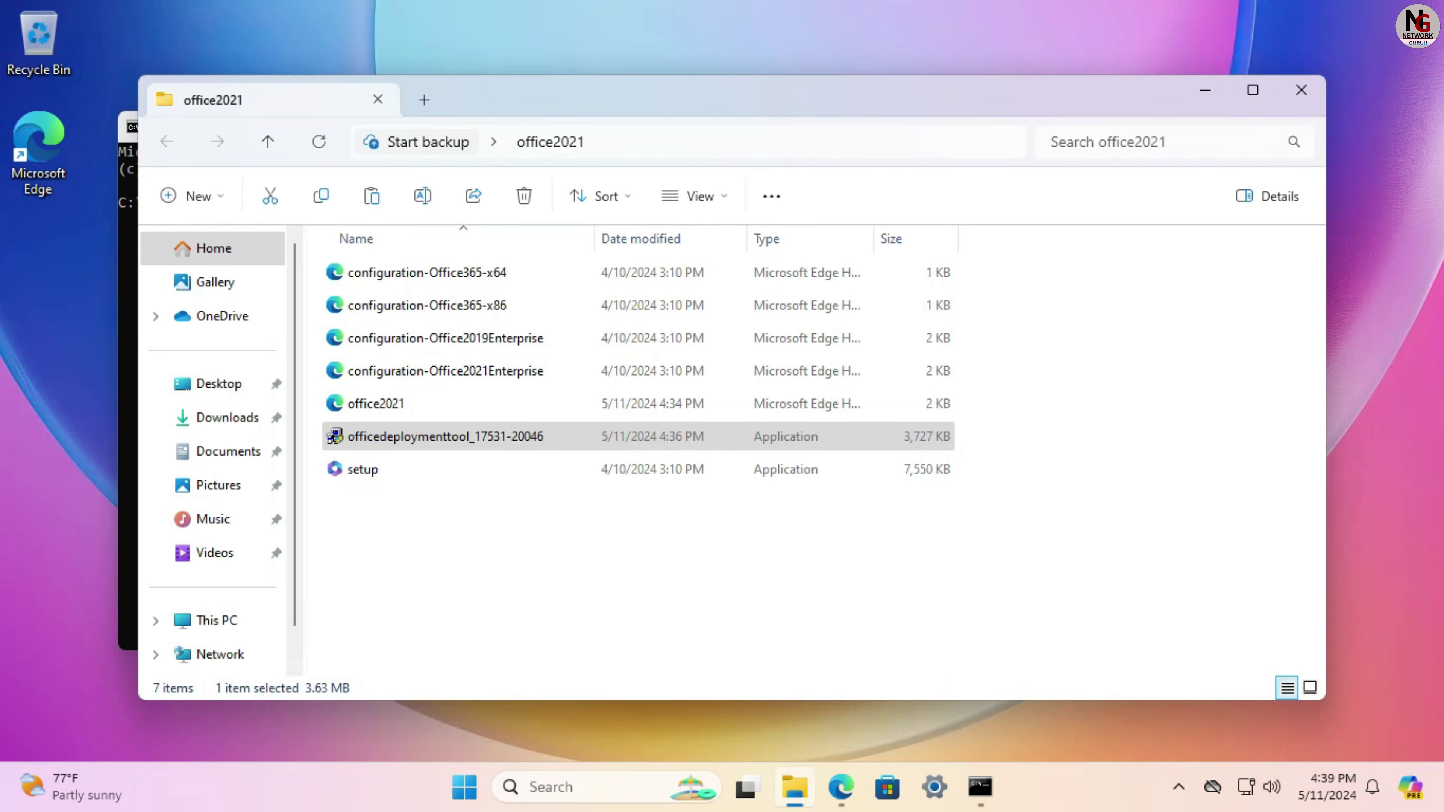
{"action": "left_click", "coordinate": [626, 142]}
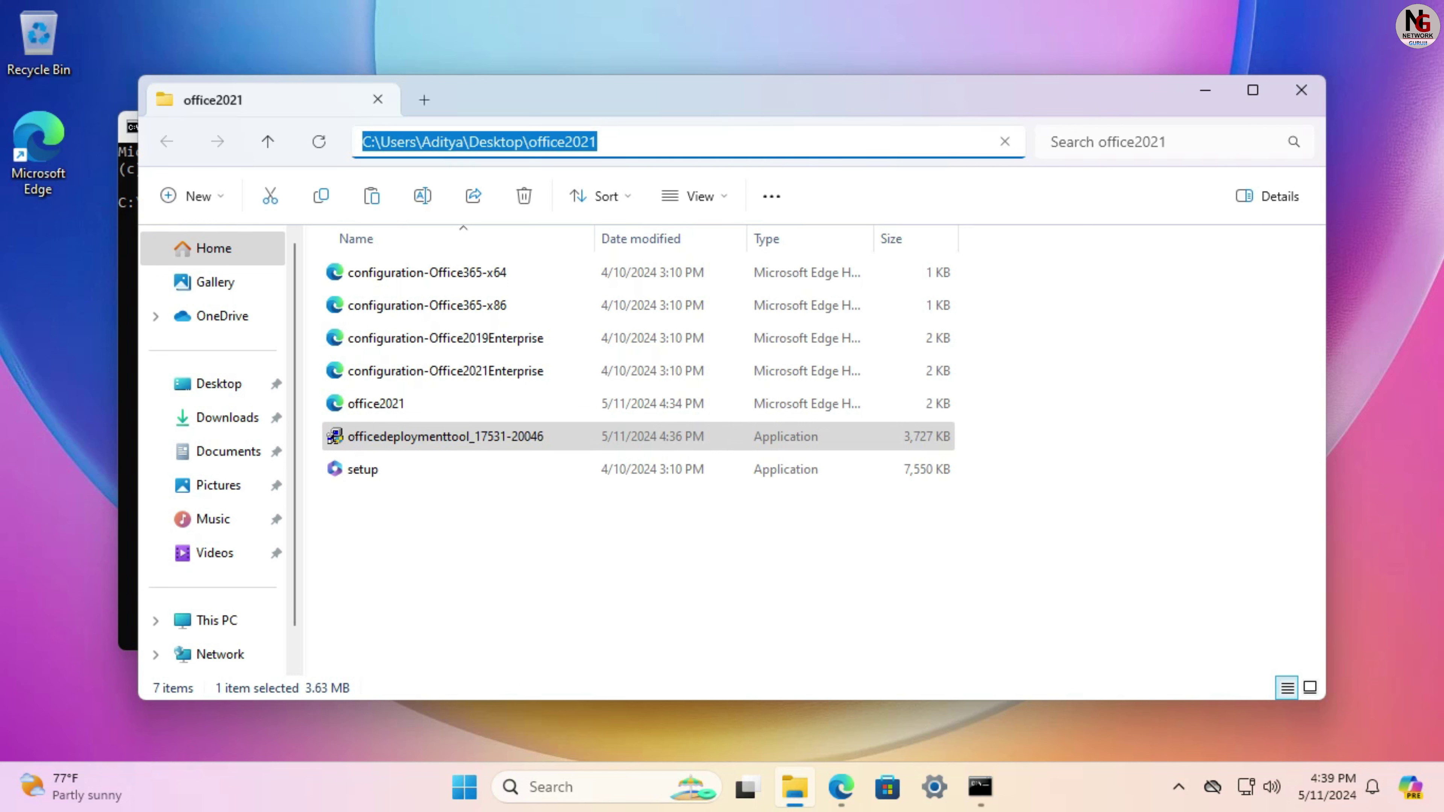
{"action": "right_click", "coordinate": [624, 143]}
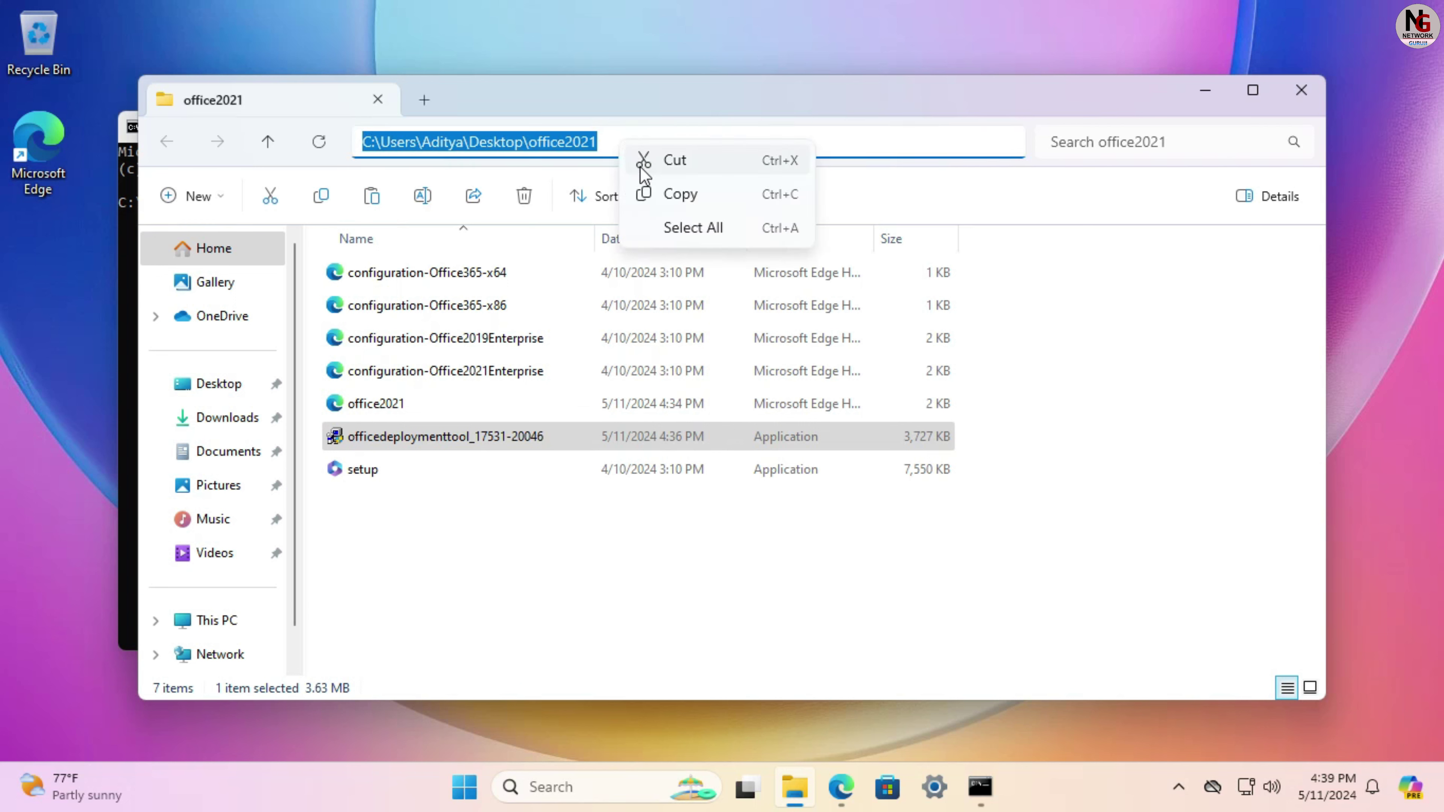
{"action": "left_click", "coordinate": [671, 193]}
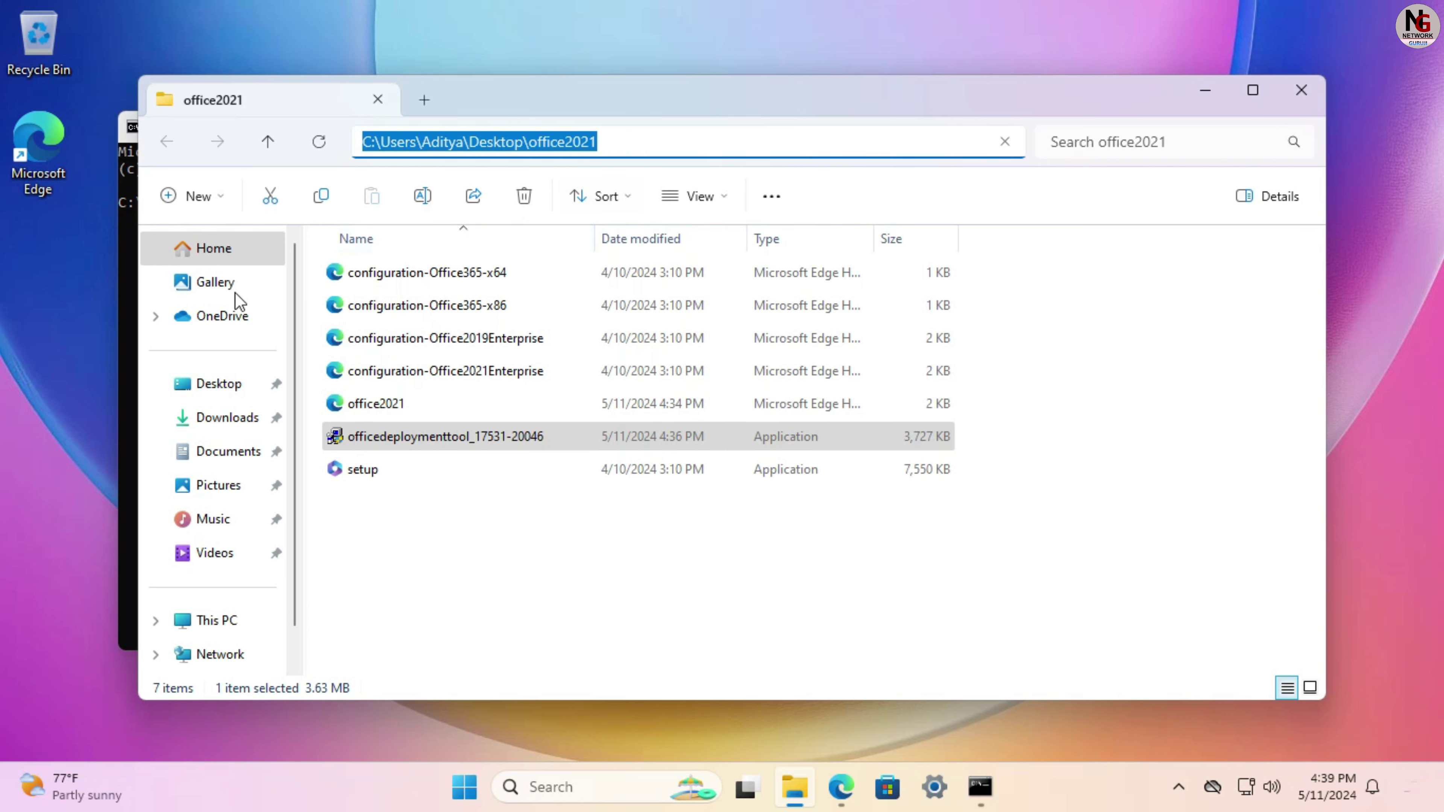
{"action": "left_click", "coordinate": [128, 283]}
{"action": "left_click", "coordinate": [125, 285]}
{"action": "type", "text": "cd"}
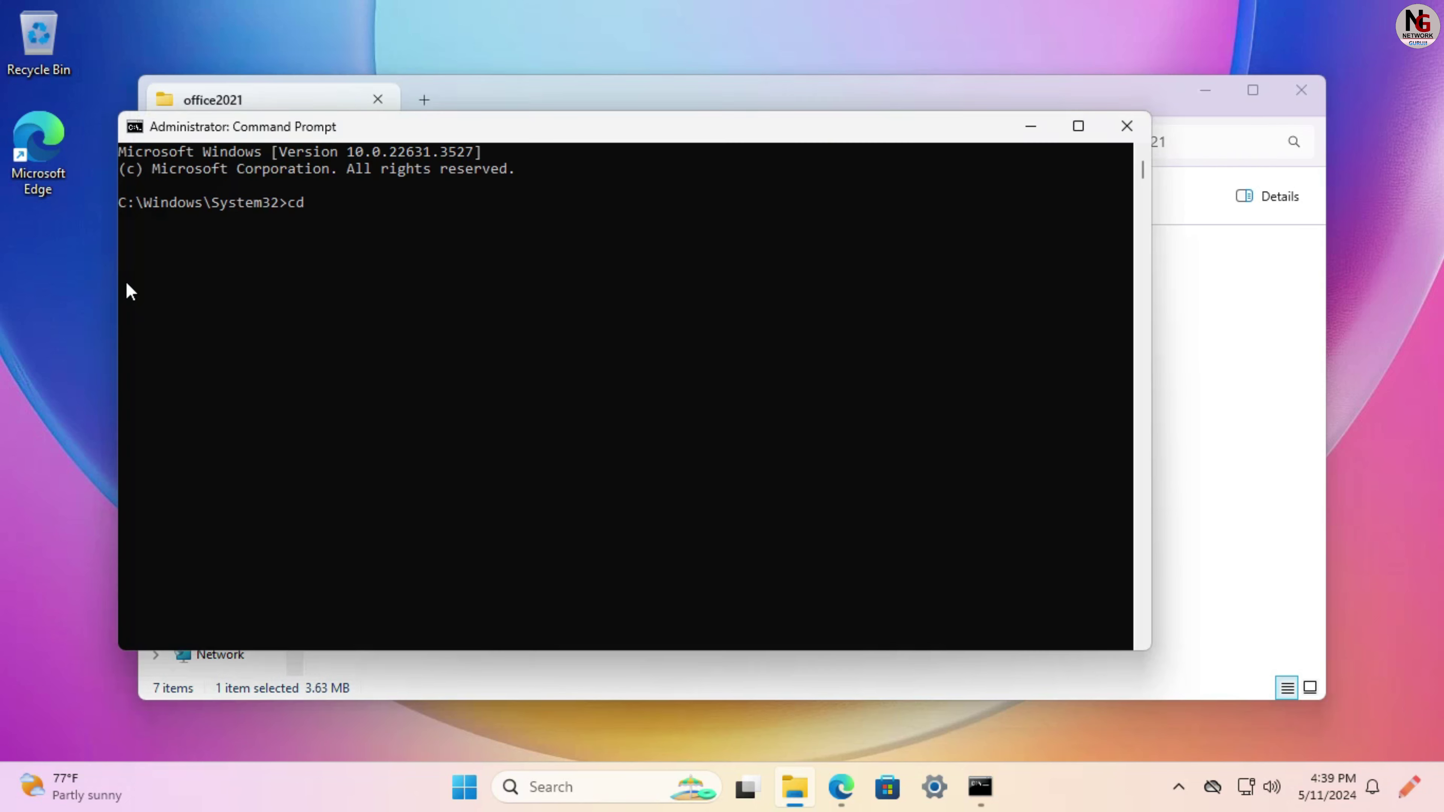
{"action": "key", "text": "ctrl+v"}
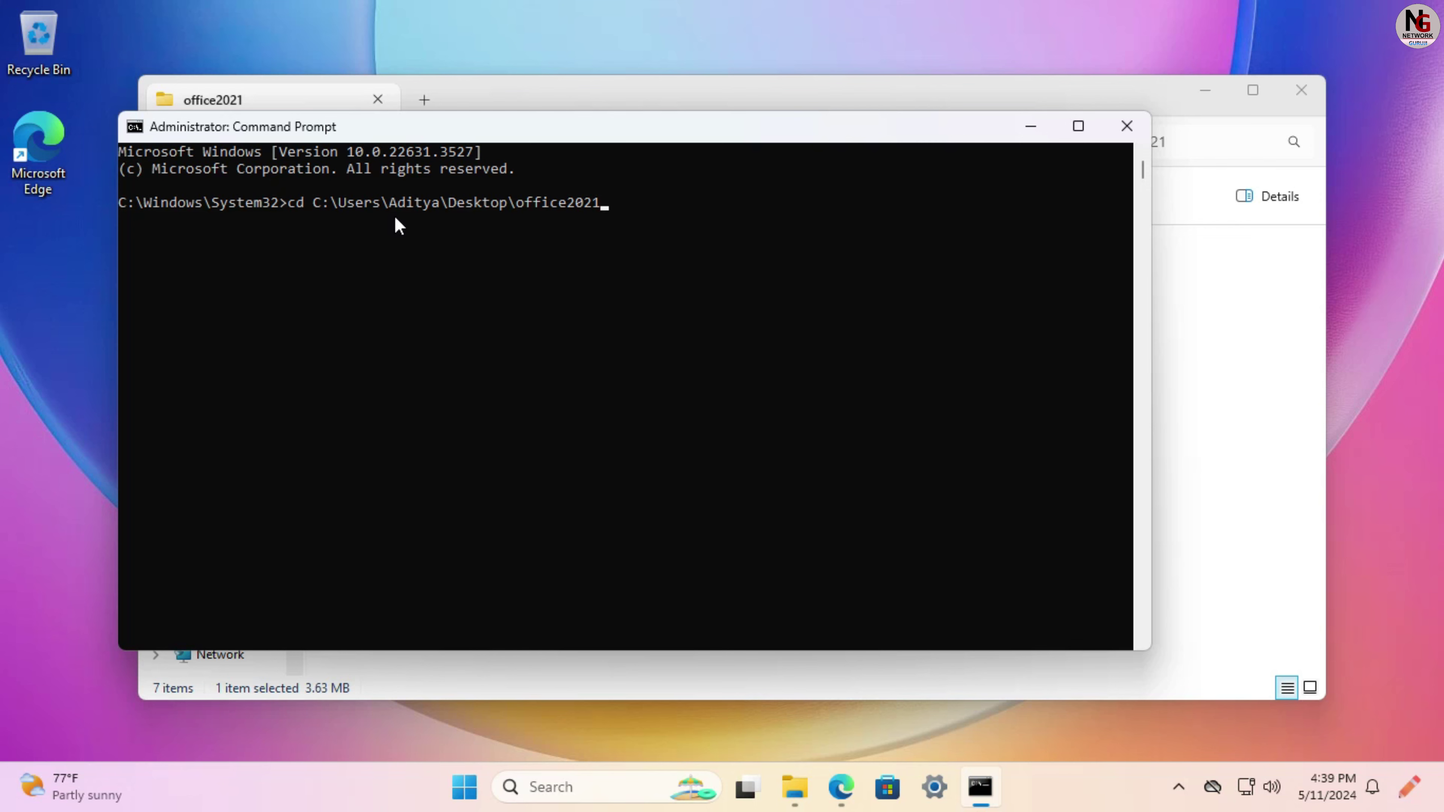
{"action": "key", "text": "Return"}
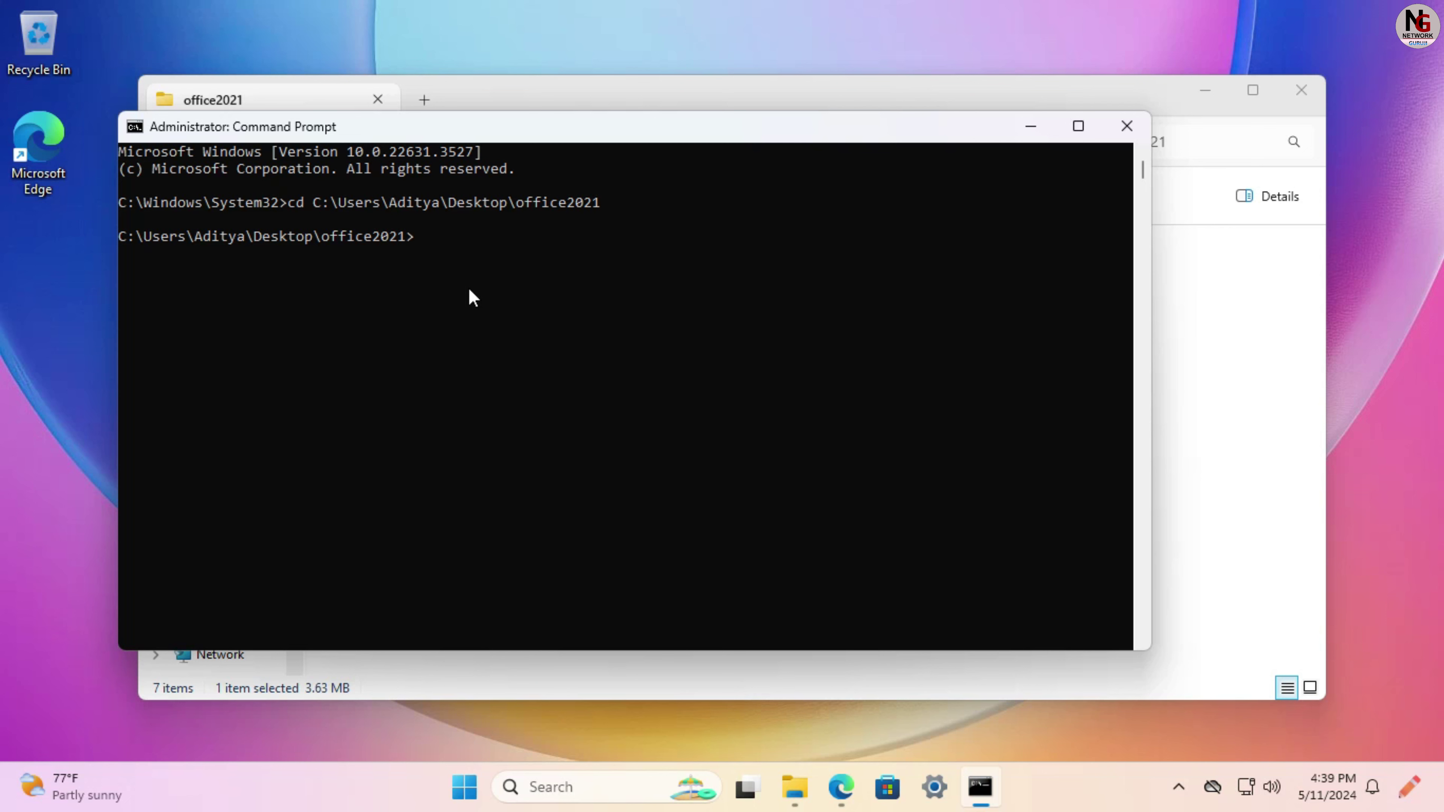
- Start the Office installation with the command setup /configure office2021.xml, and minimize the Command Prompt and office2021 folder windows
{"action": "left_click", "coordinate": [584, 92]}
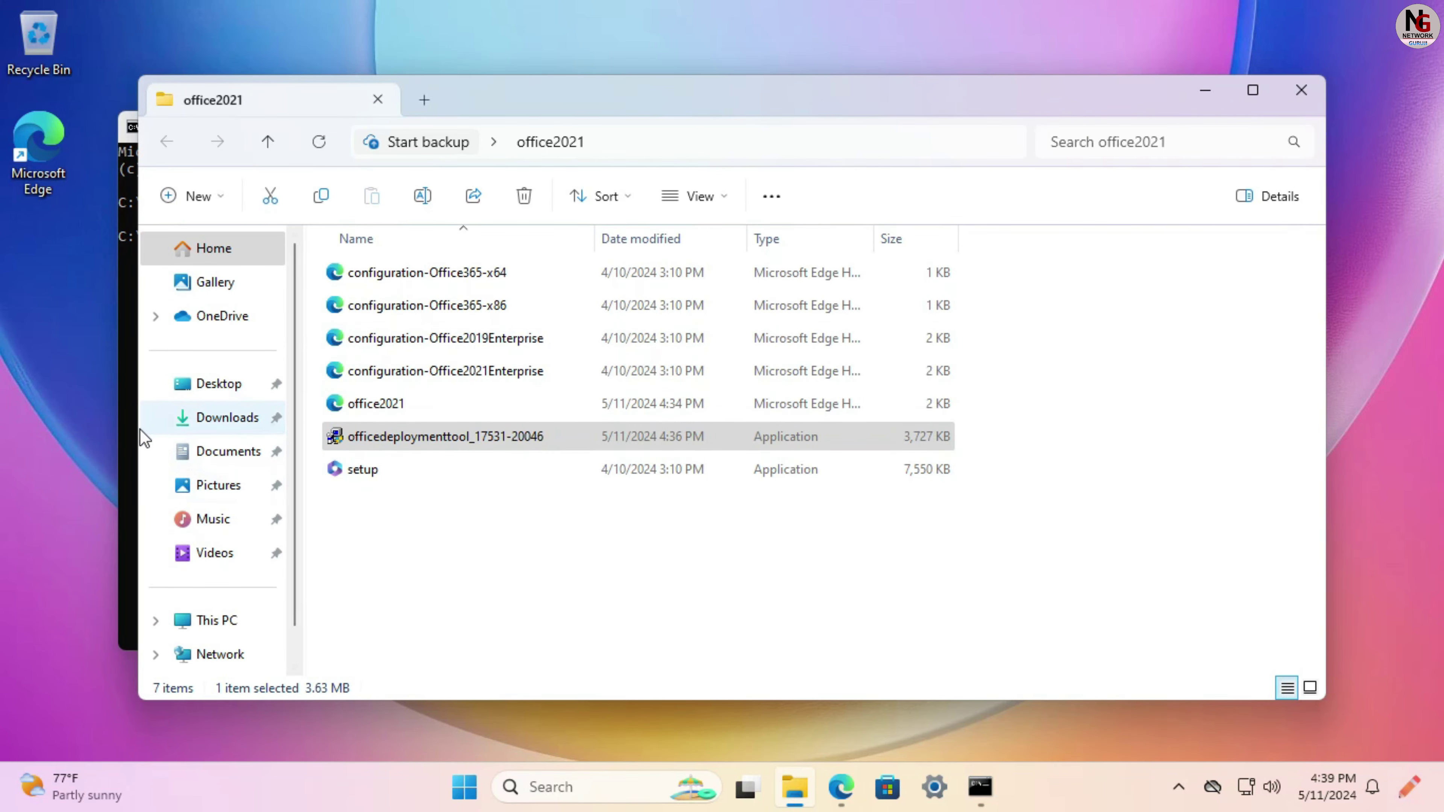
{"action": "left_click", "coordinate": [127, 419]}
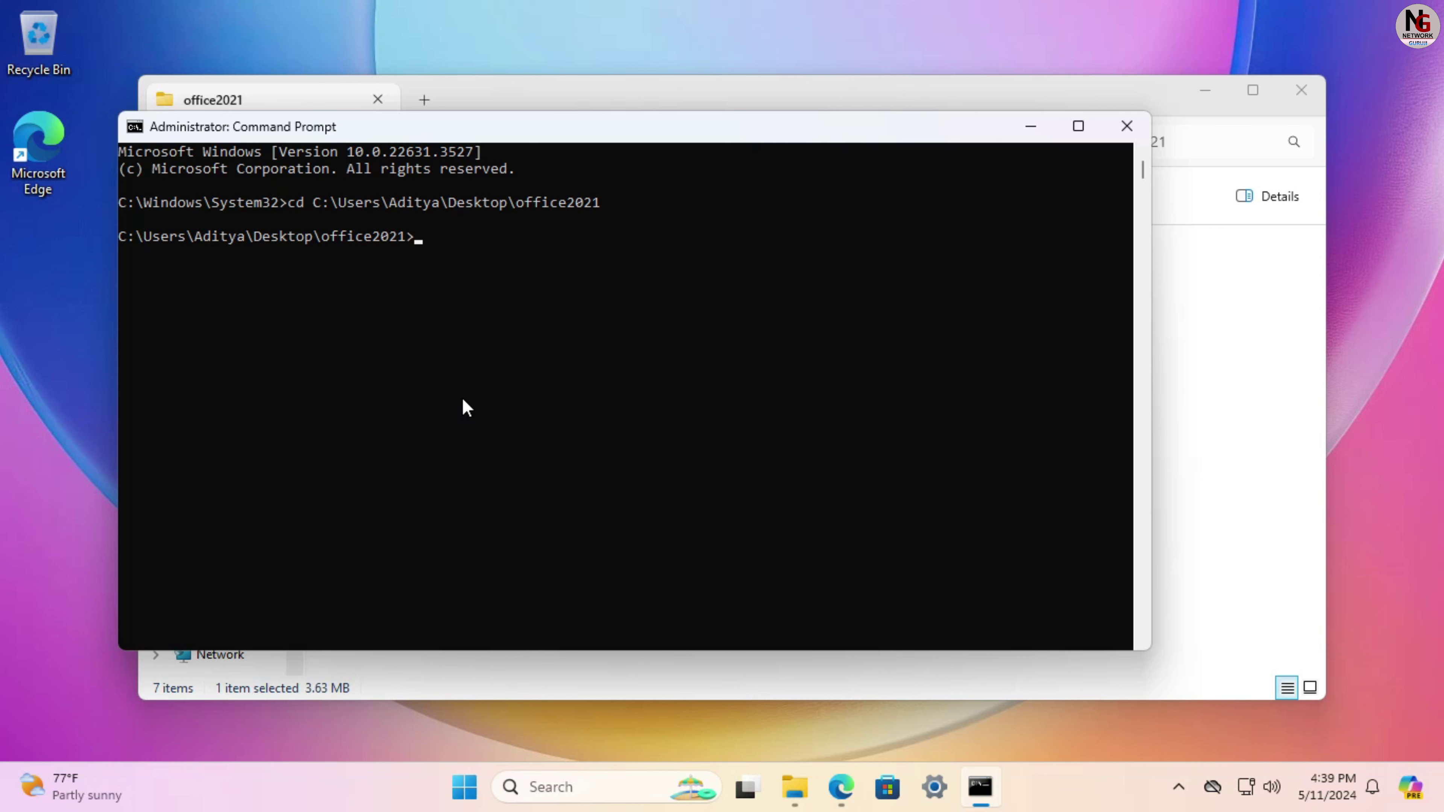
{"action": "type", "text": "setup /configure"}
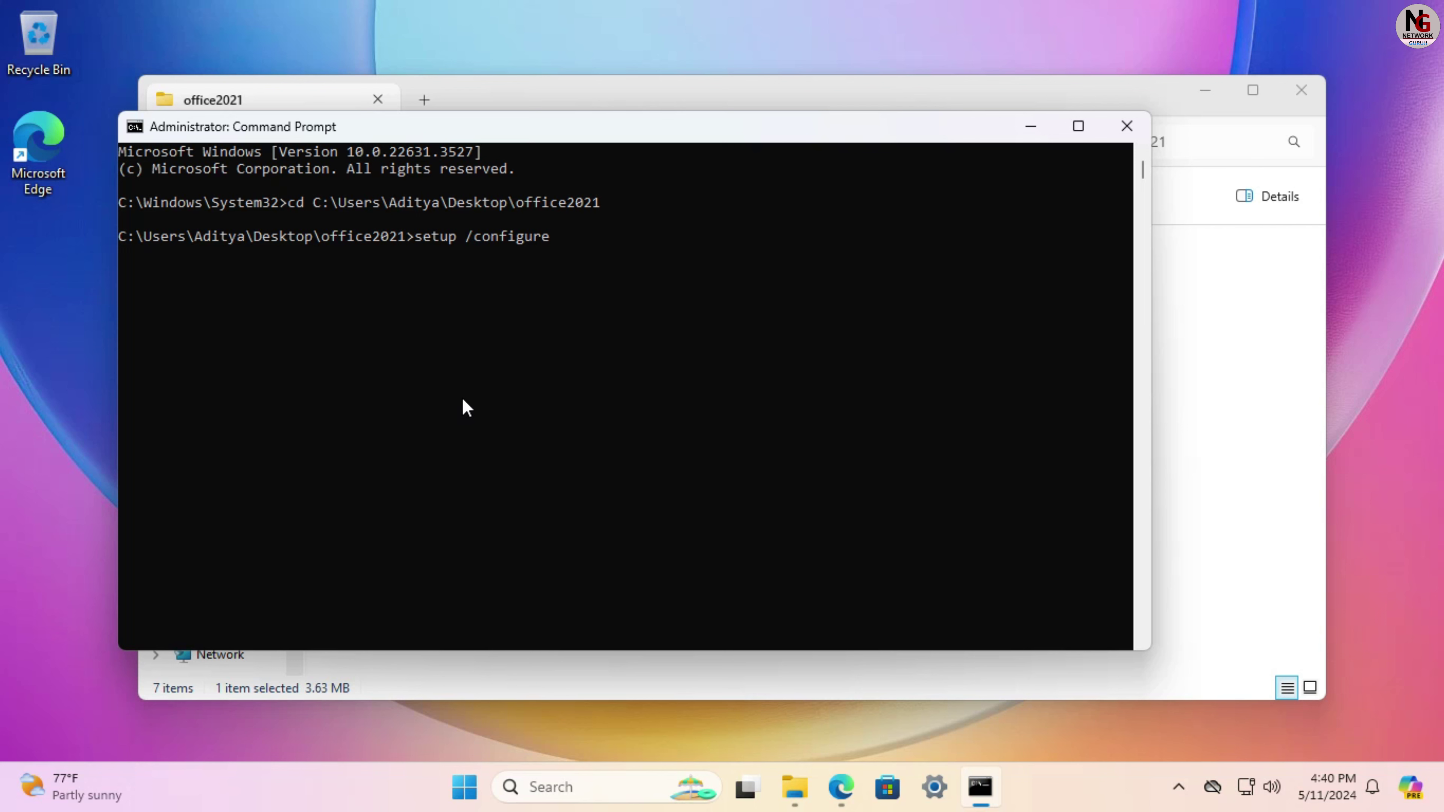
{"action": "left_click", "coordinate": [612, 103]}
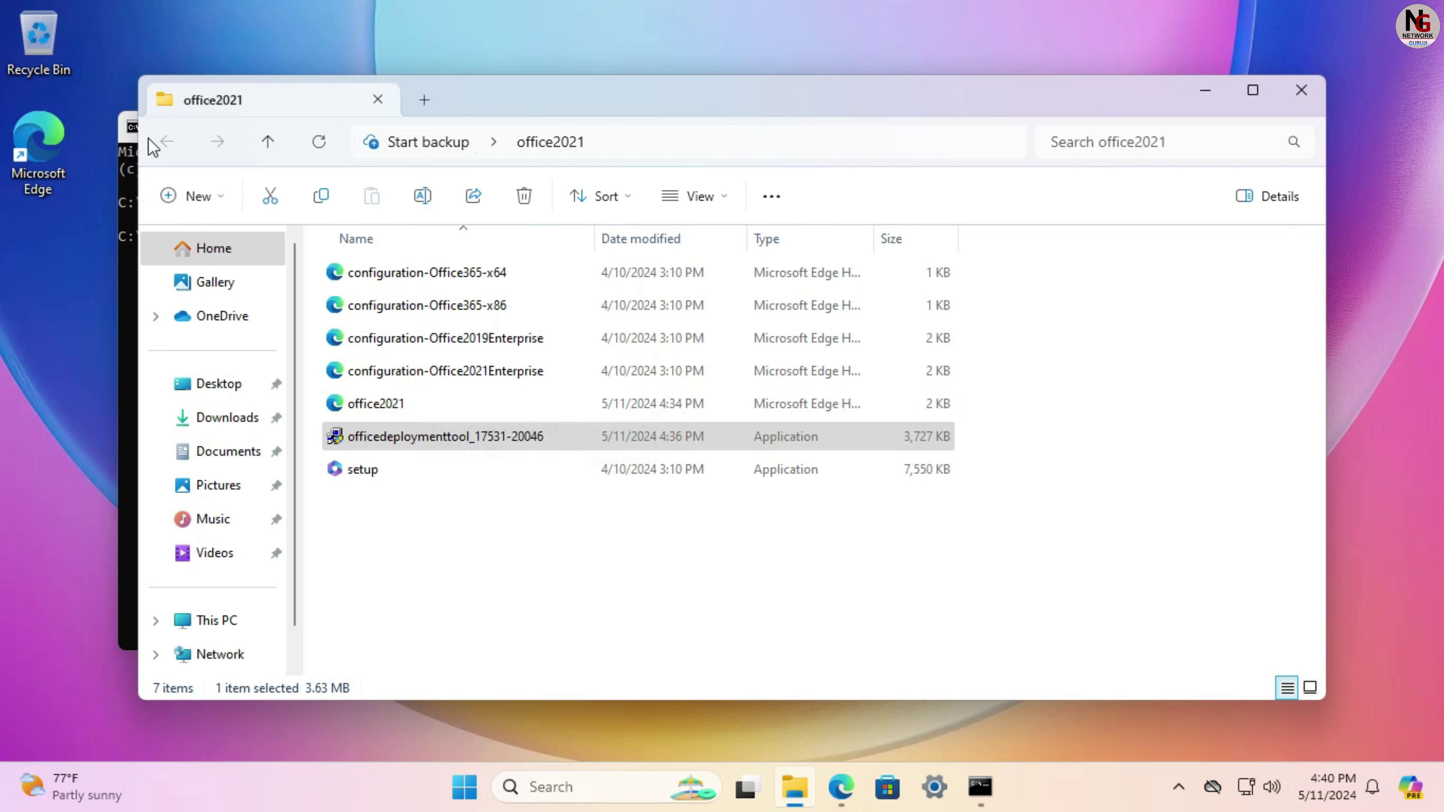
{"action": "left_click", "coordinate": [128, 130]}
{"action": "left_click", "coordinate": [128, 129]}
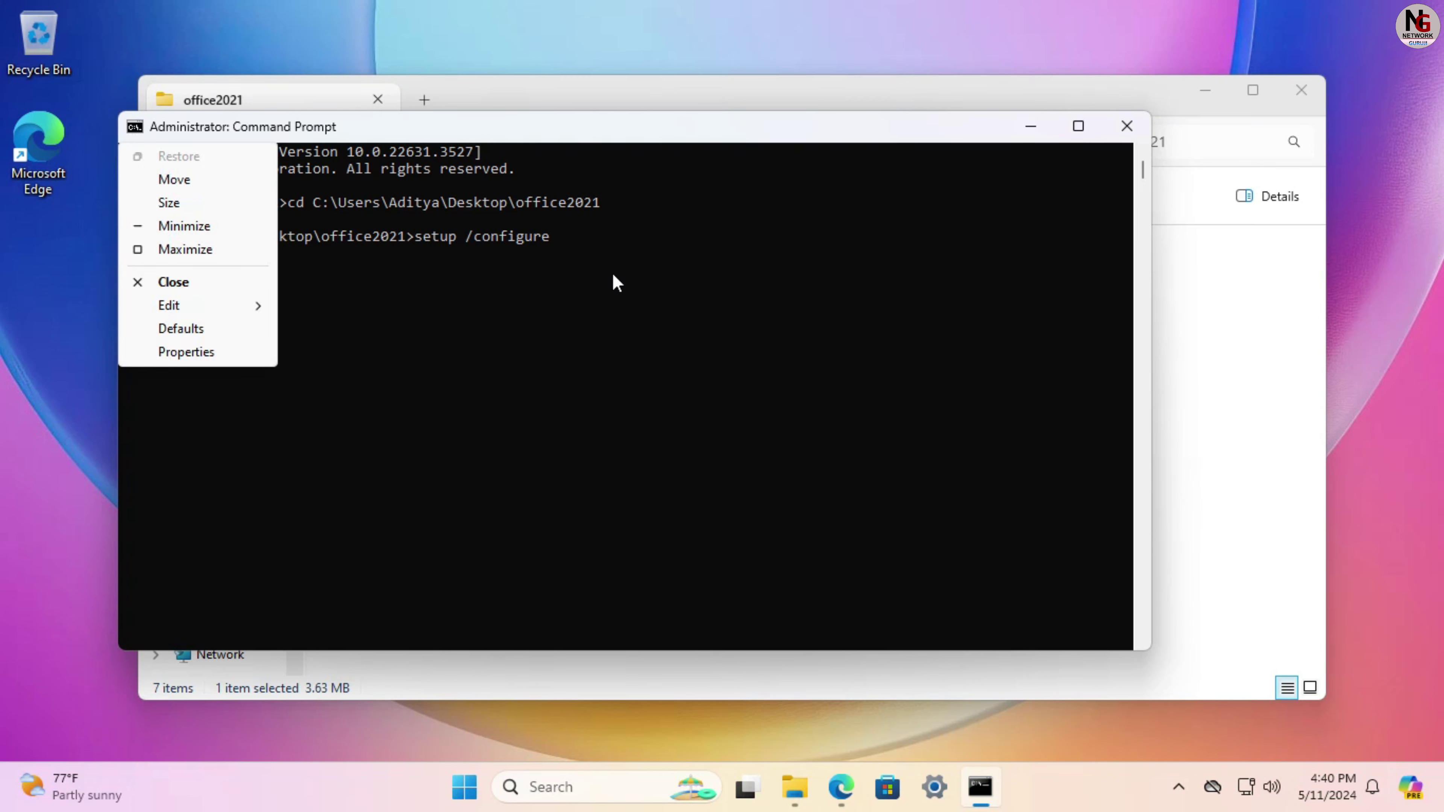
{"action": "left_click", "coordinate": [654, 272]}
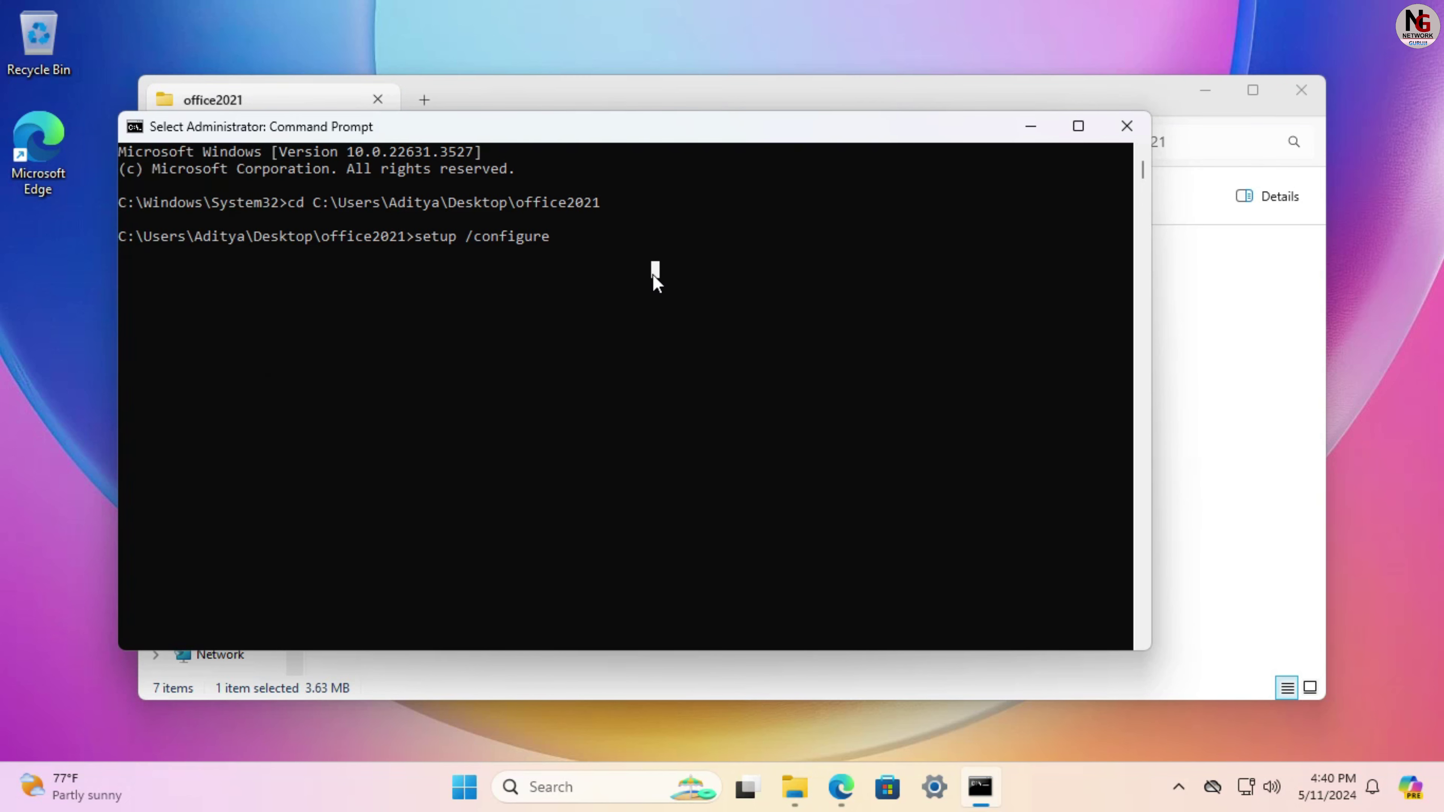
{"action": "type", "text": "offi"}
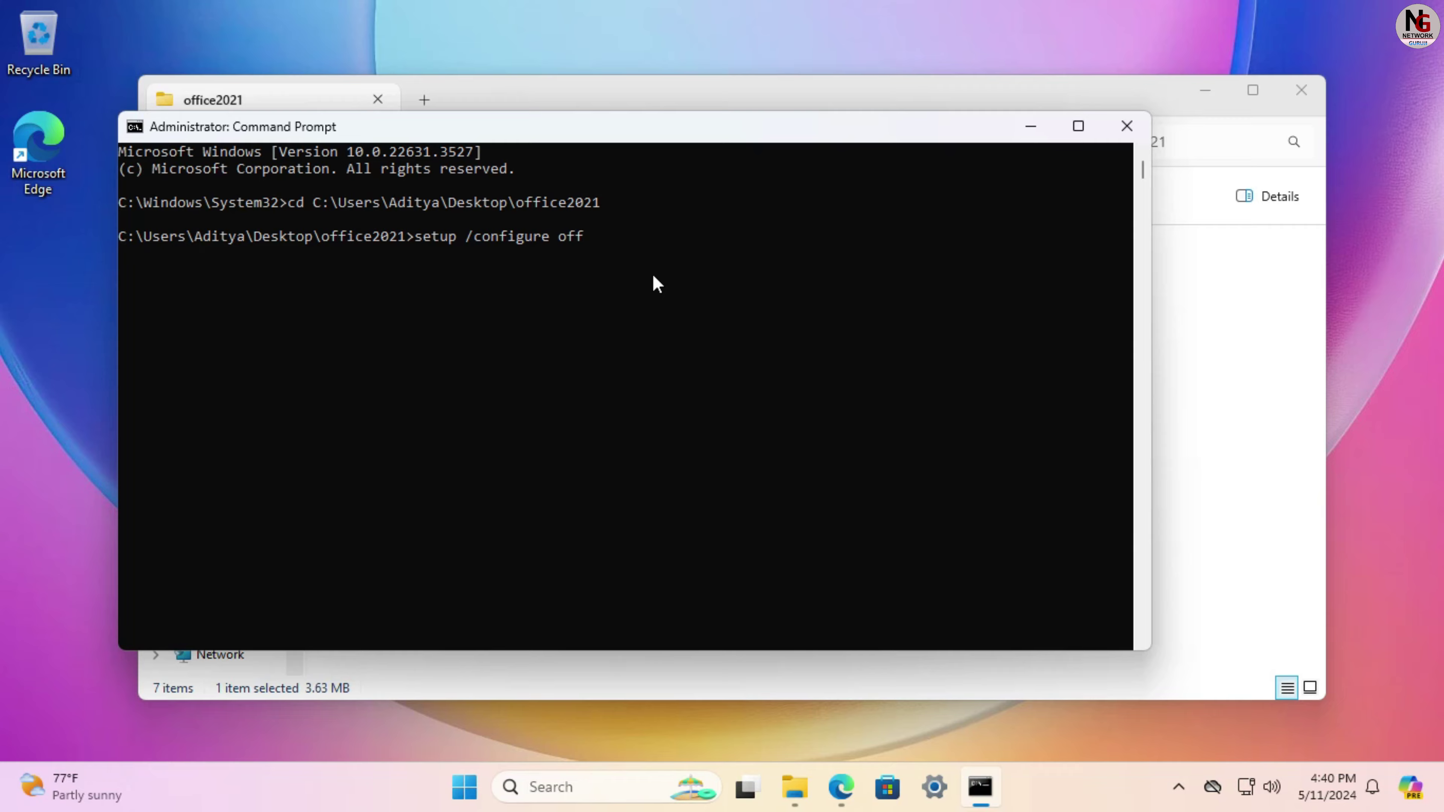
{"action": "type", "text": "ce"}
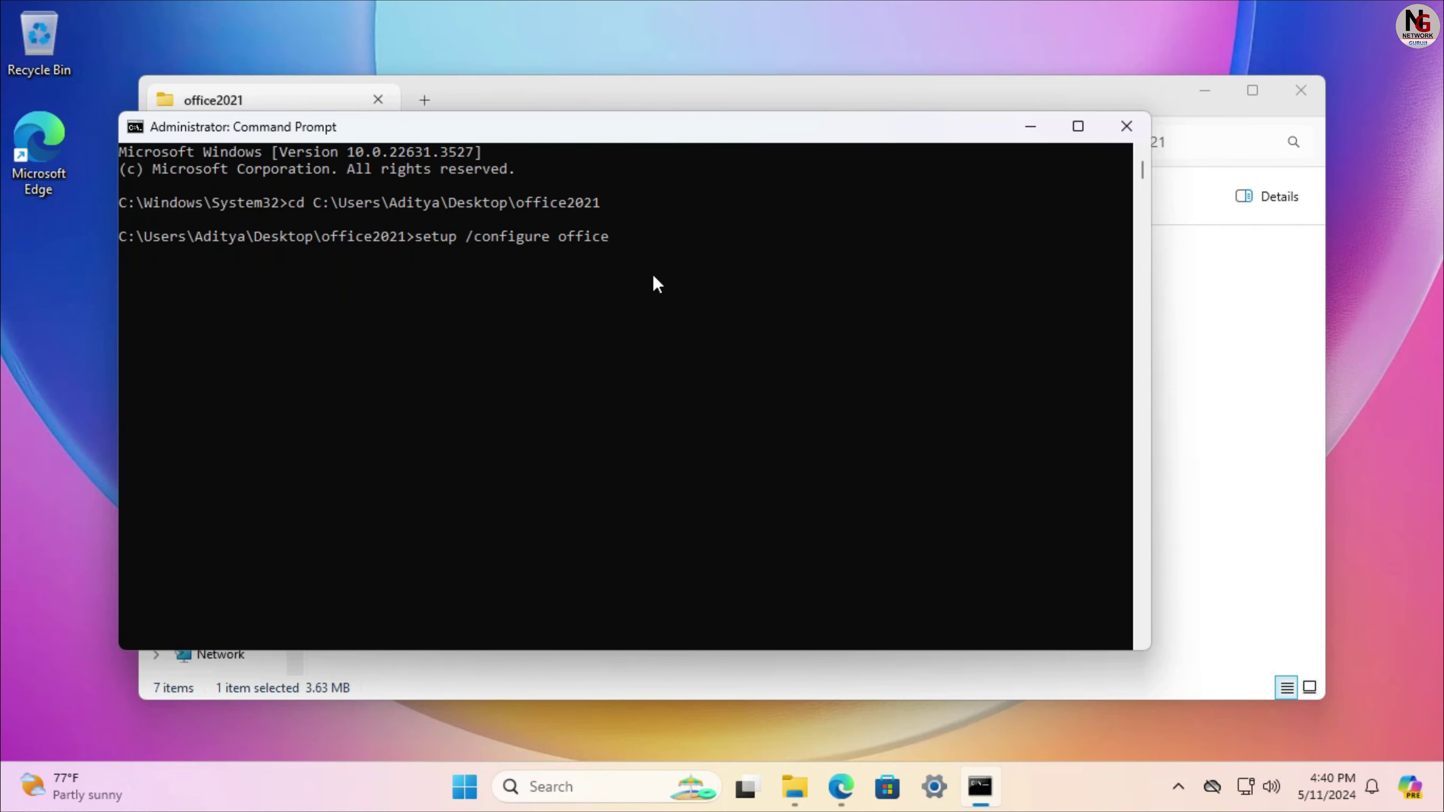
{"action": "type", "text": "2021.xml"}
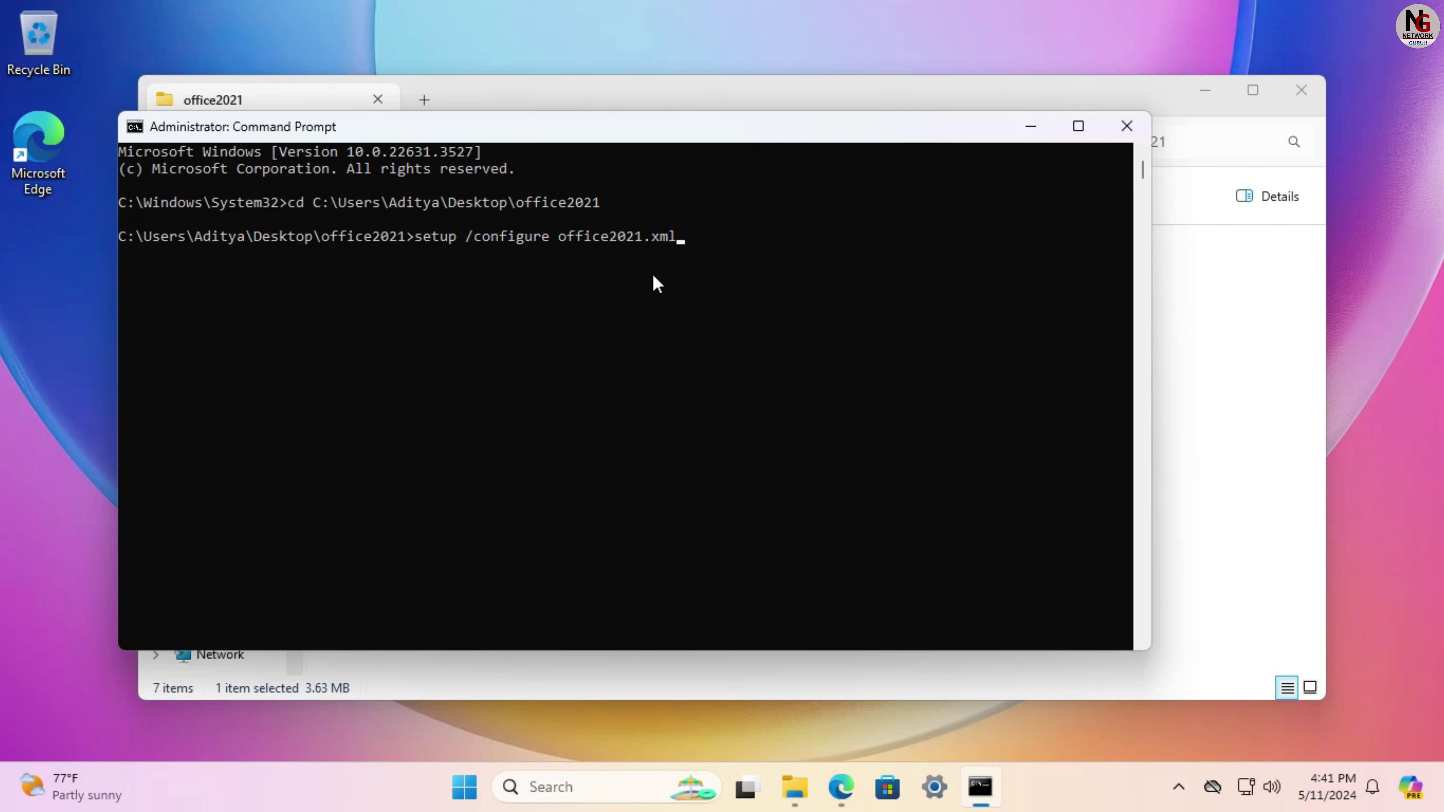
{"action": "key", "text": "Return"}
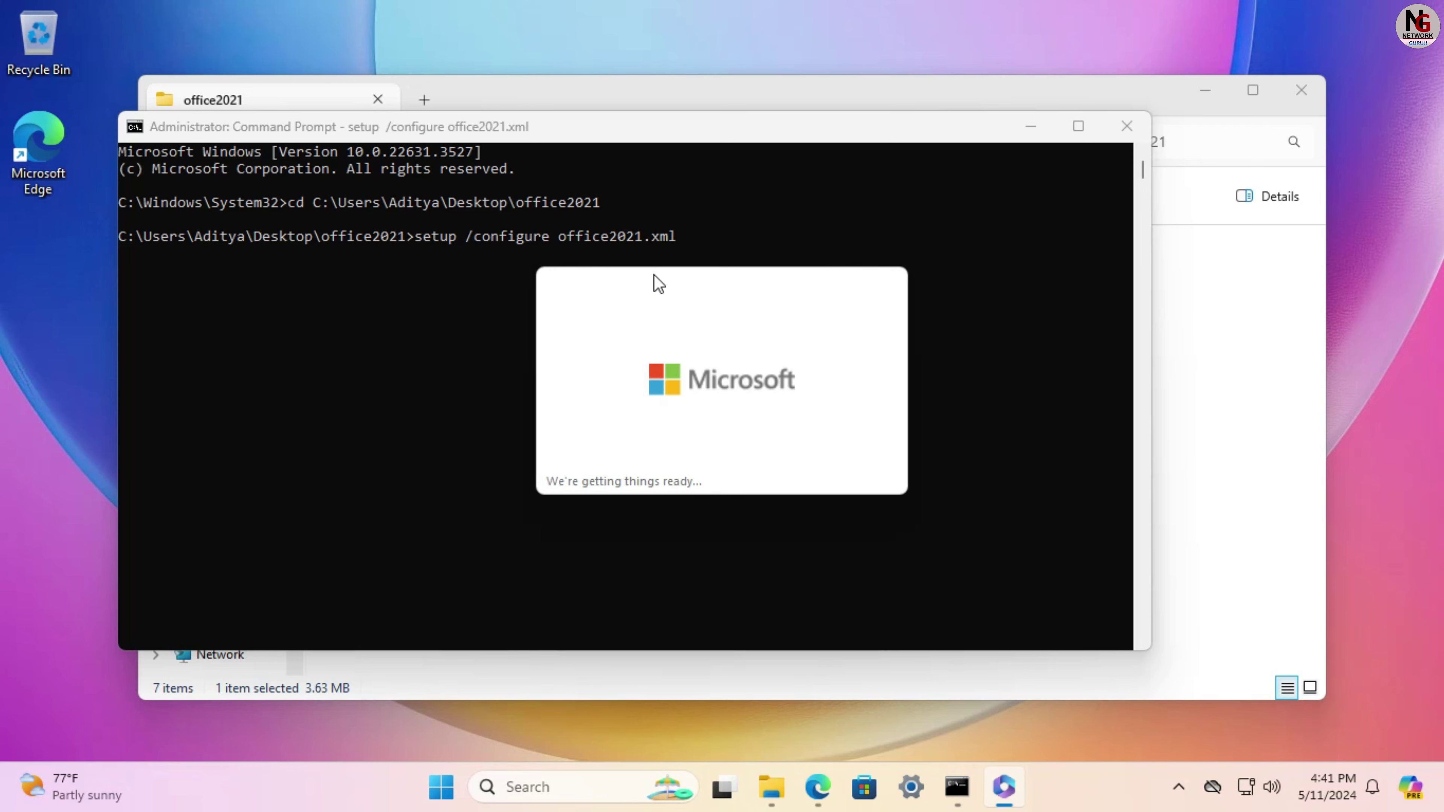
{"action": "left_click", "coordinate": [1031, 126]}
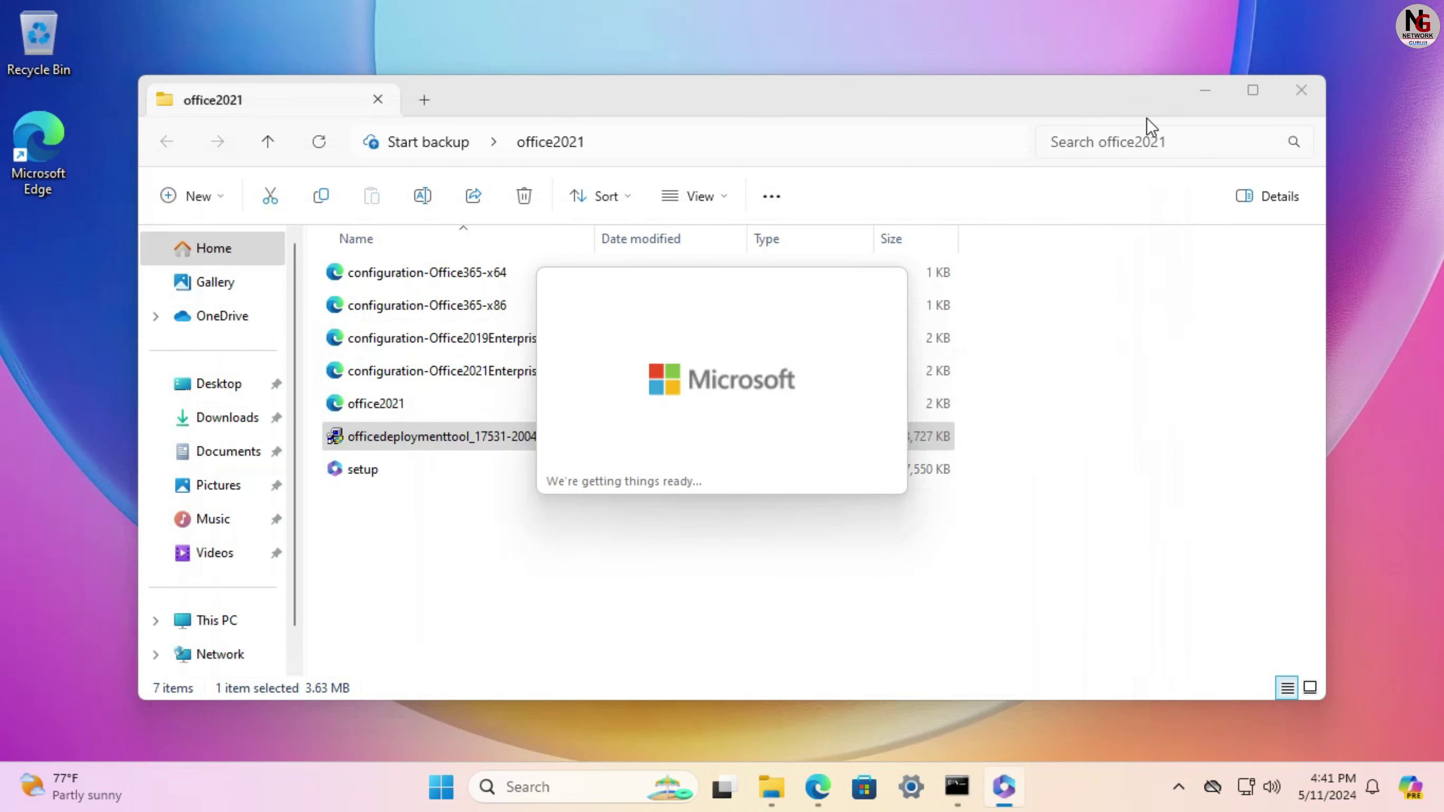
{"action": "left_click", "coordinate": [1206, 91]}
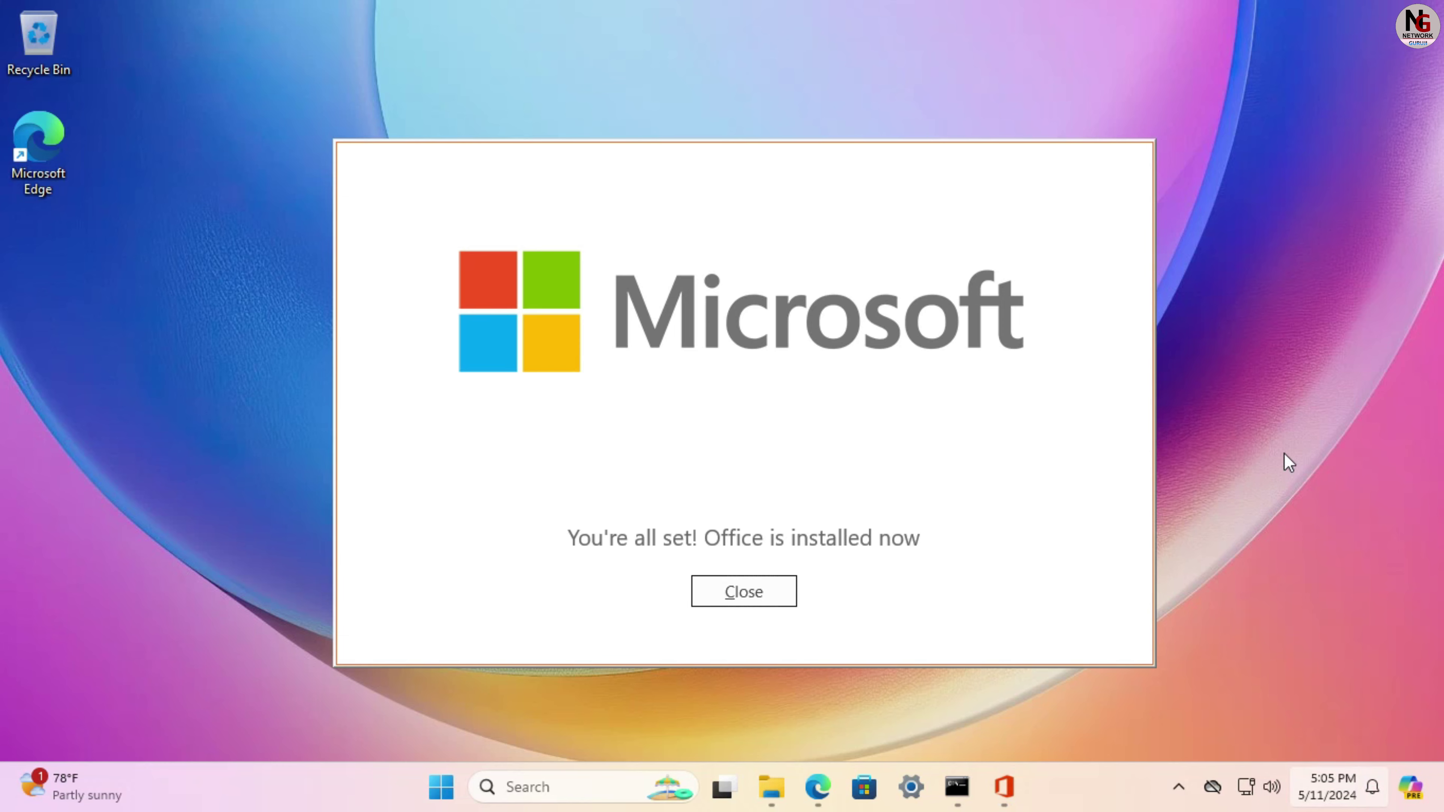
- Close the Office installer once installation completes, and close the Command Prompt window
{"action": "key", "text": "super+n"}
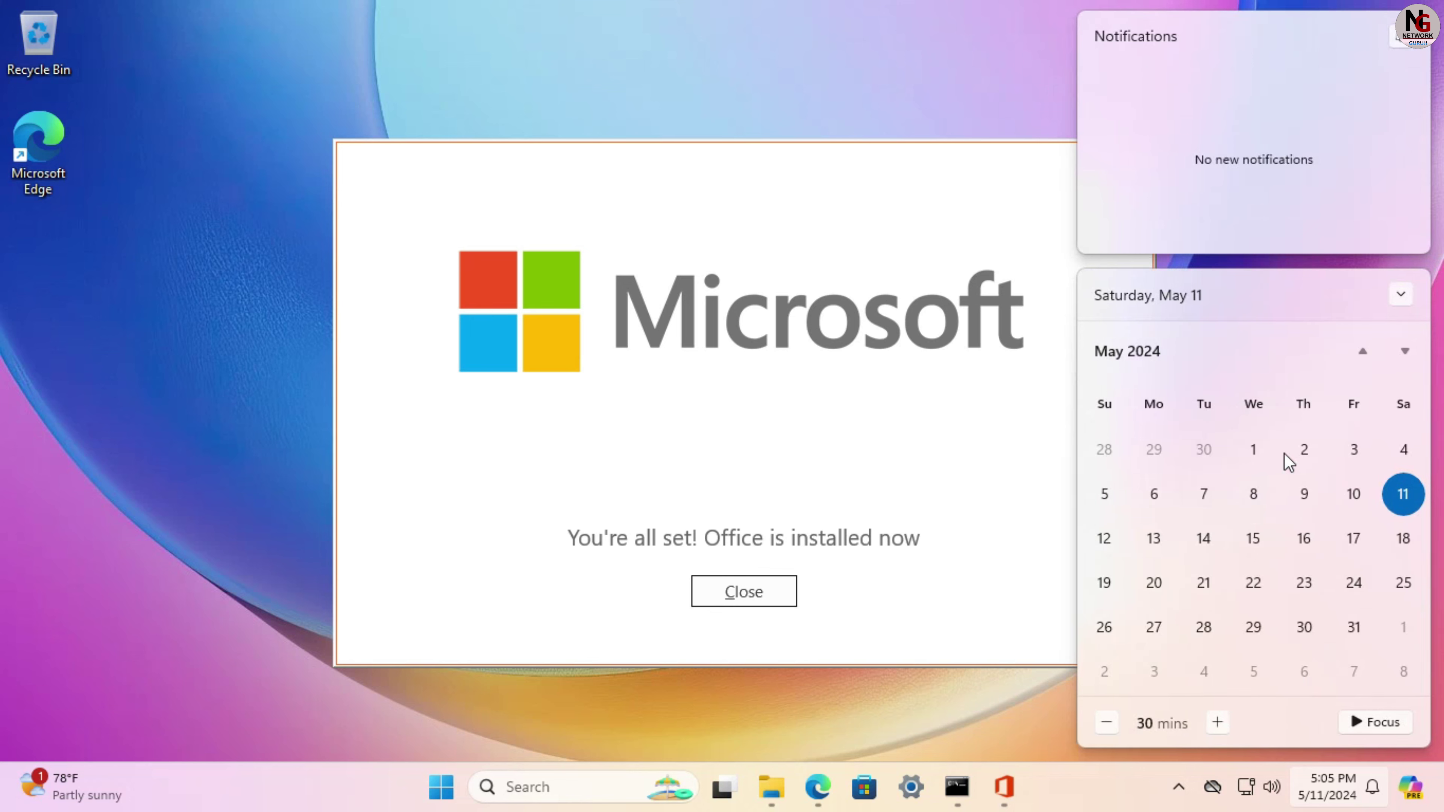
{"action": "left_click", "coordinate": [958, 182]}
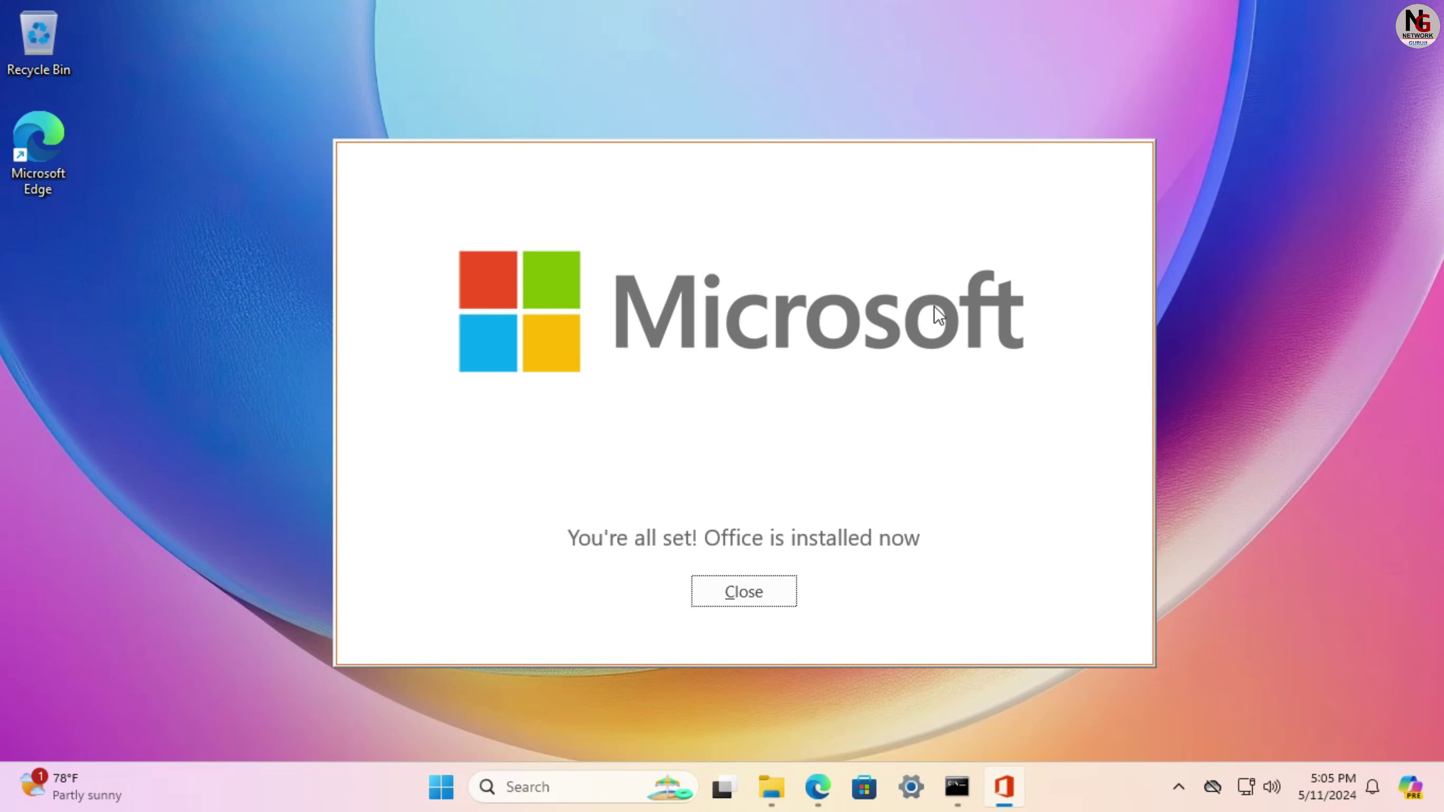
{"action": "left_click", "coordinate": [760, 602]}
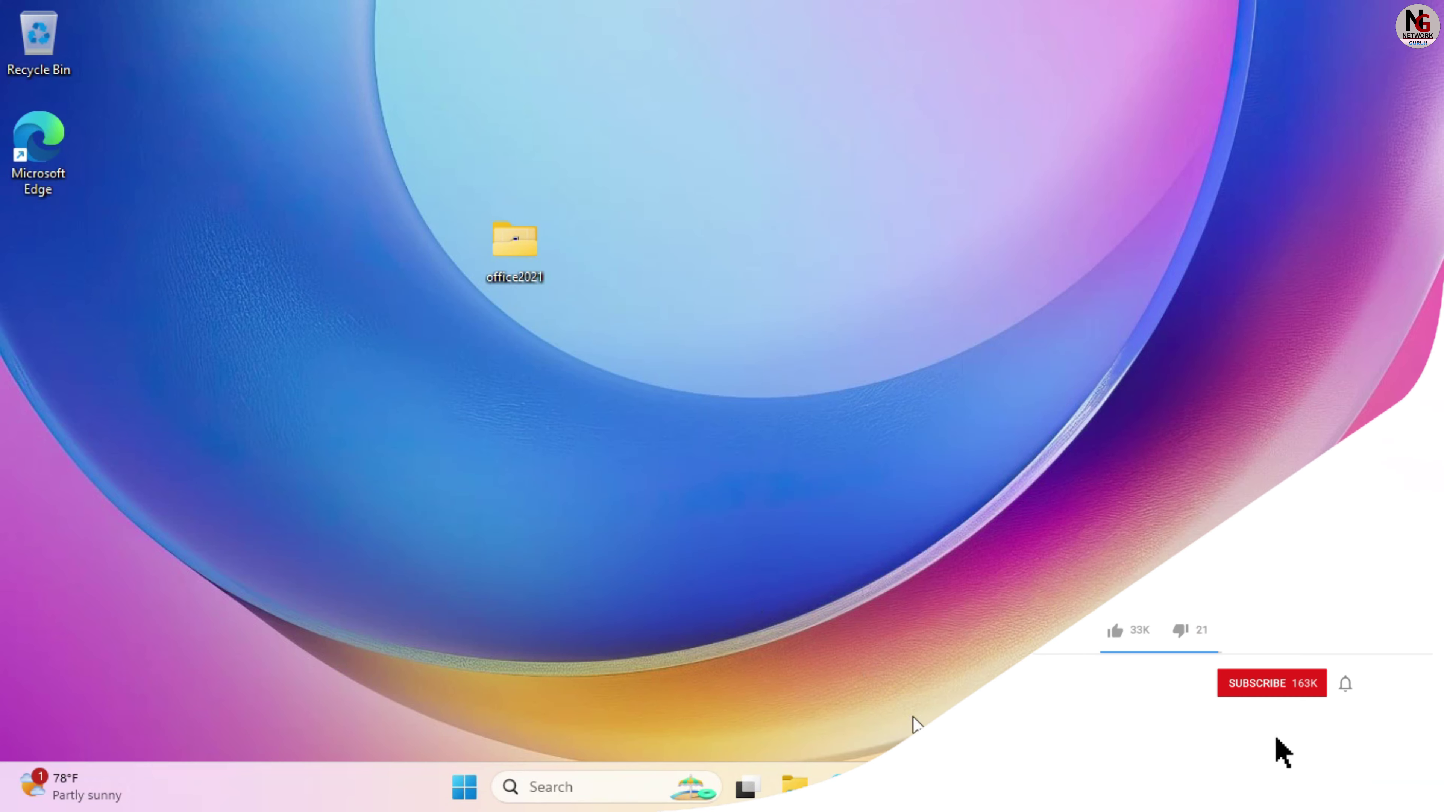
{"action": "left_click", "coordinate": [983, 683]}
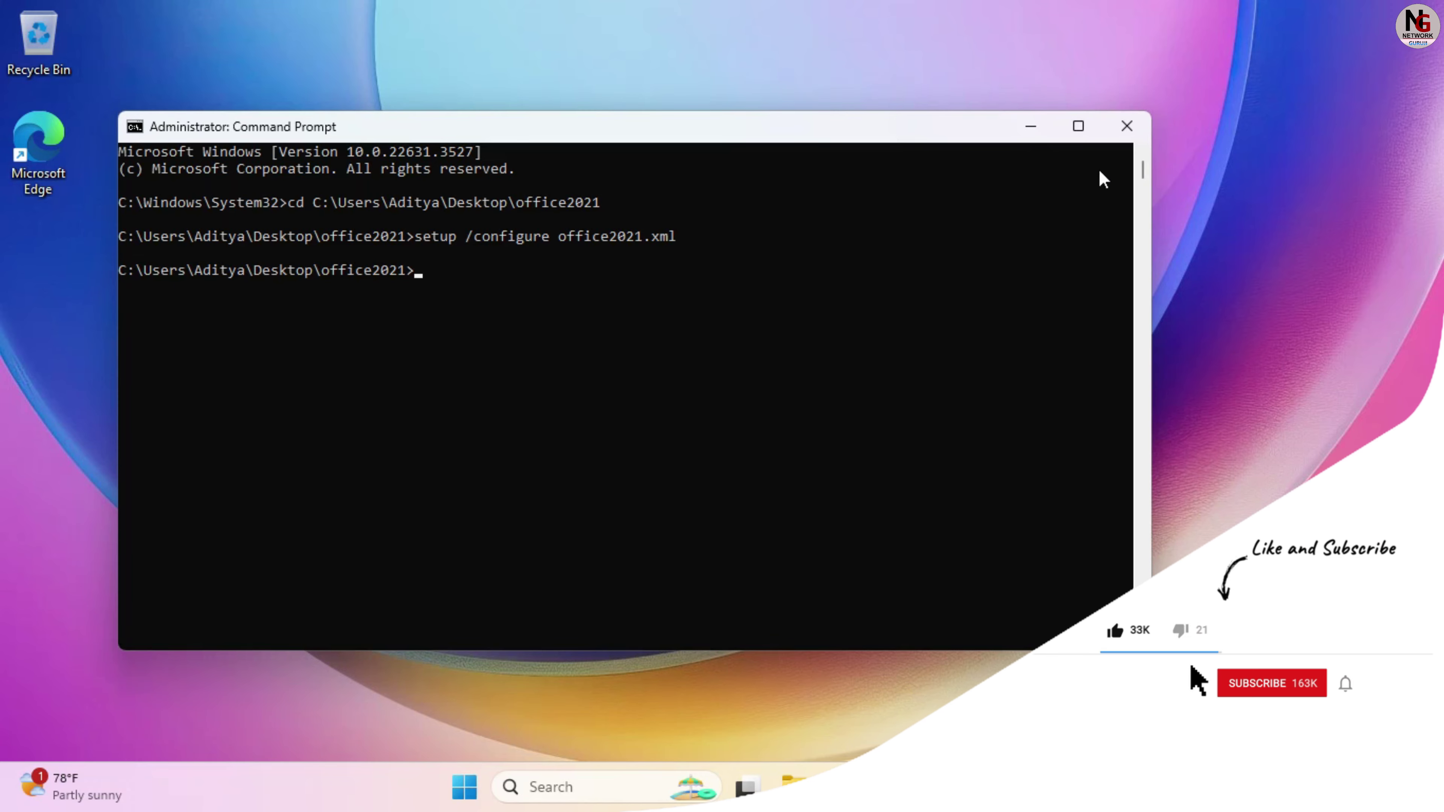
{"action": "left_click", "coordinate": [1126, 127]}
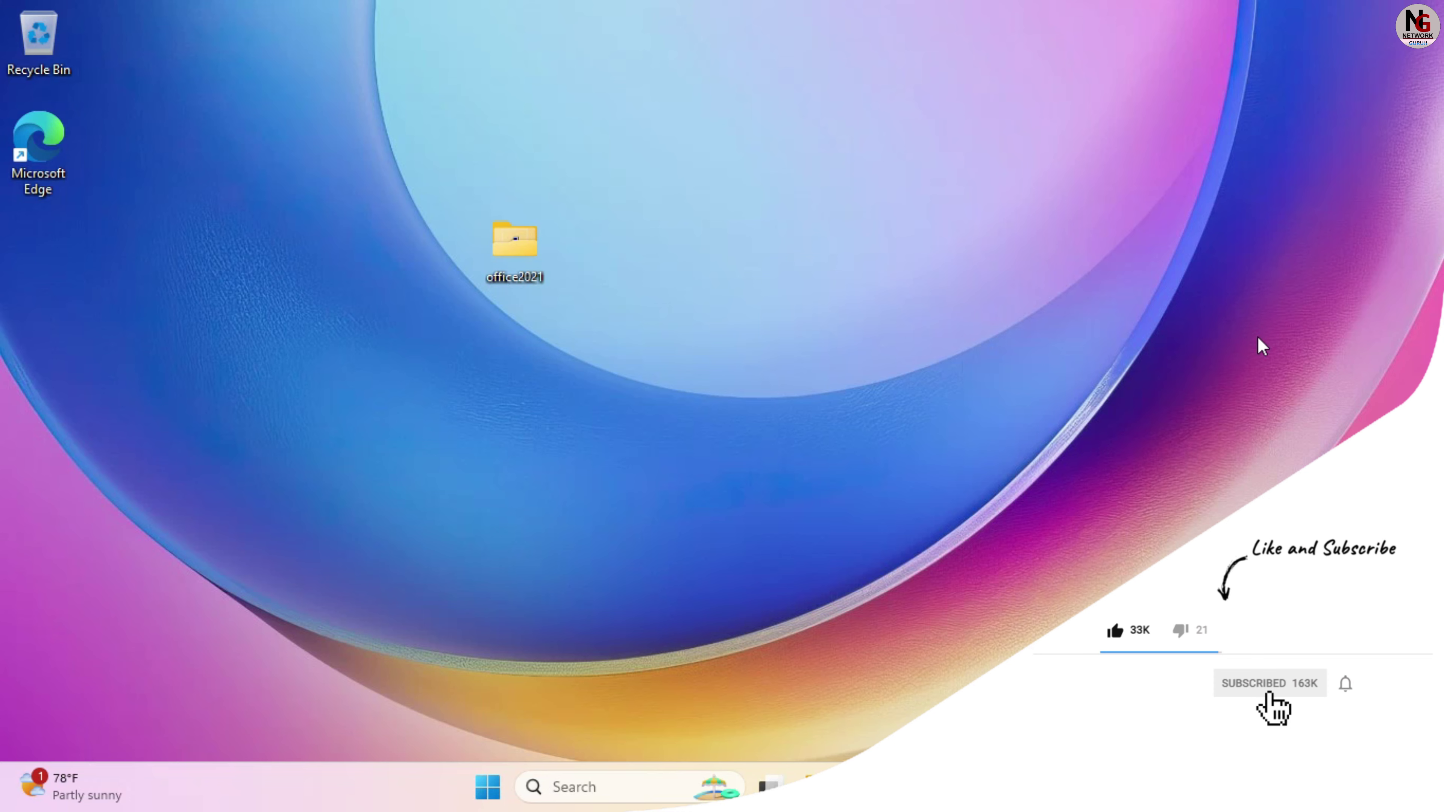
- Open Word from the list of installed apps, dismiss the privacy notice and create a blank document
{"action": "left_click", "coordinate": [499, 789]}
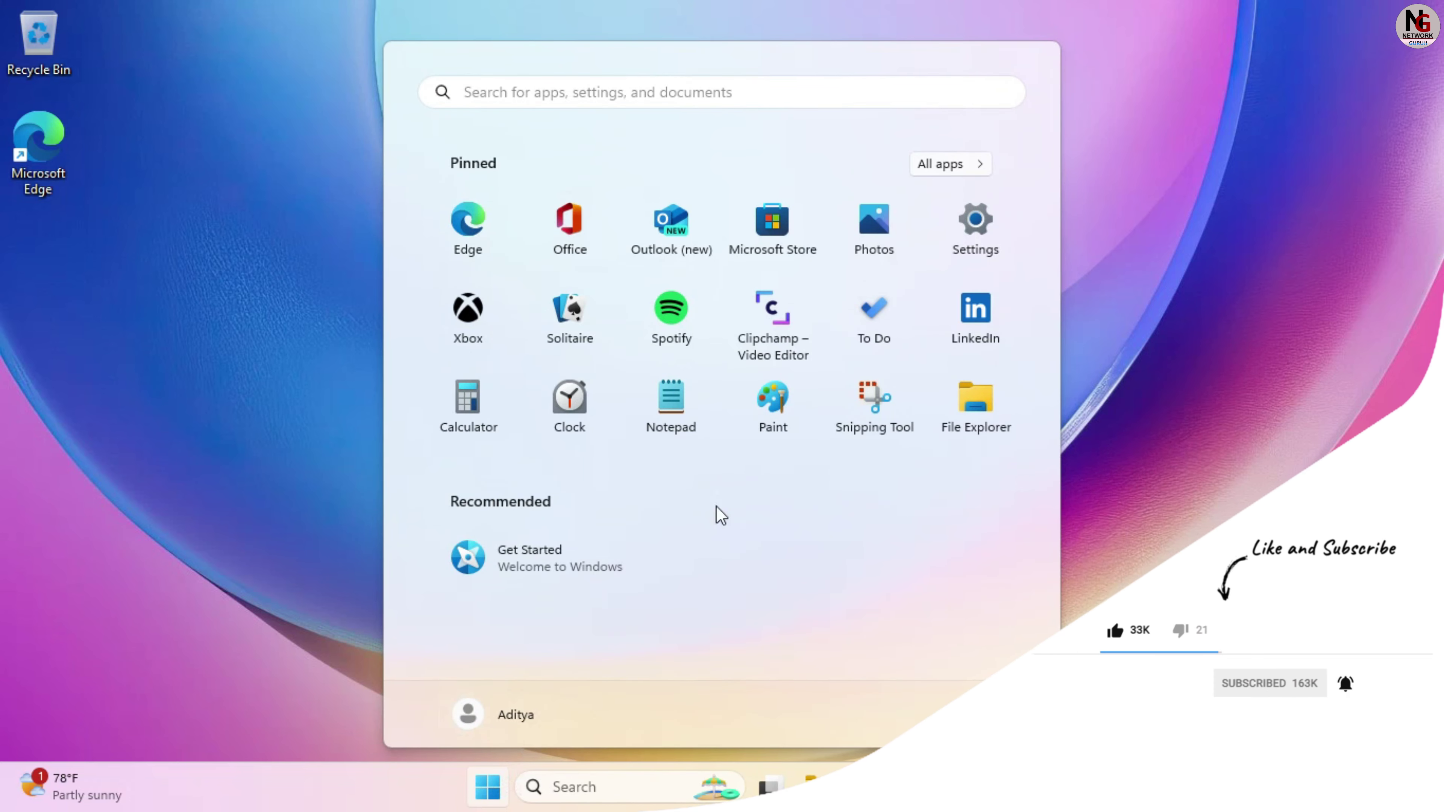
{"action": "left_click", "coordinate": [980, 167]}
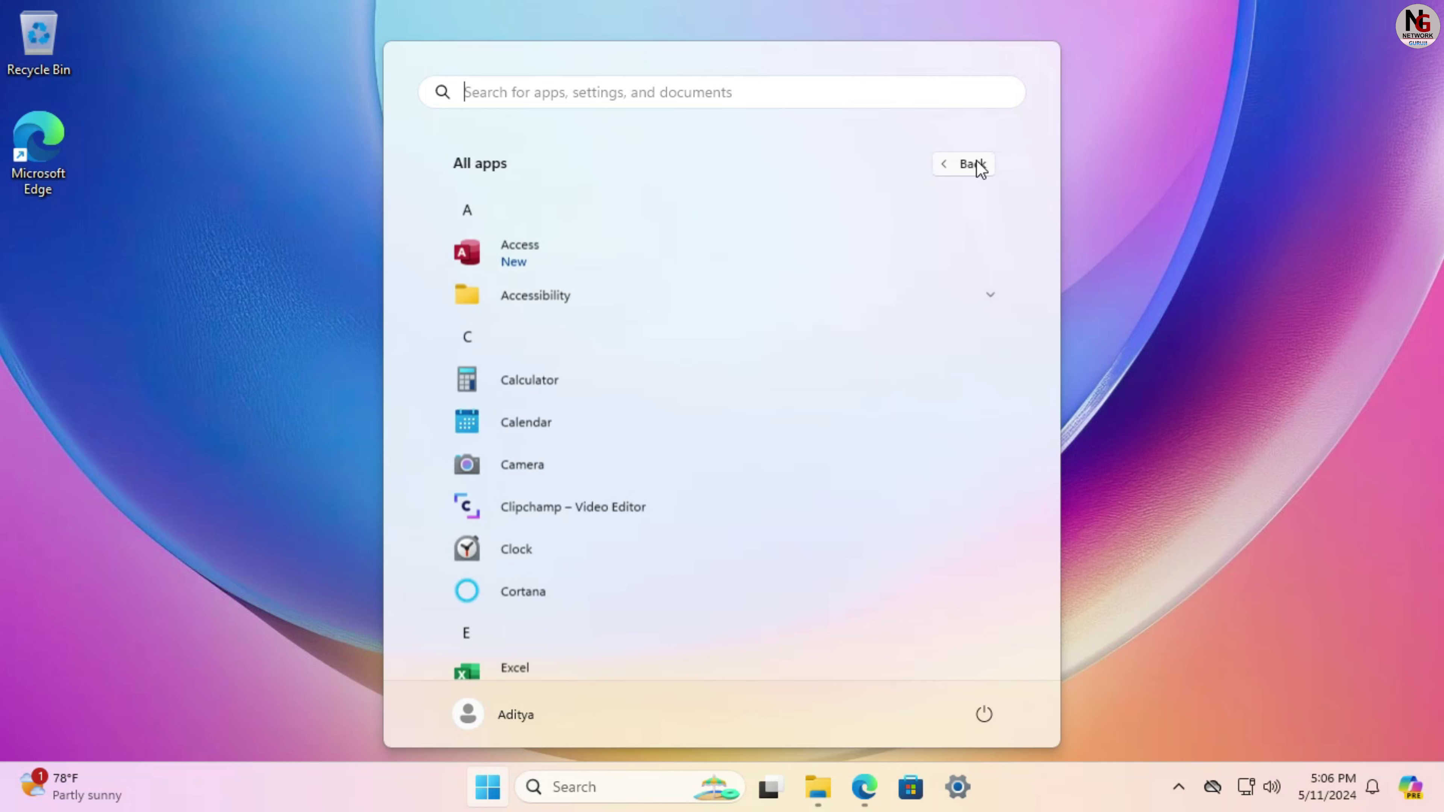
{"action": "left_click_drag", "start_coordinate": [1062, 251], "coordinate": [1041, 651]}
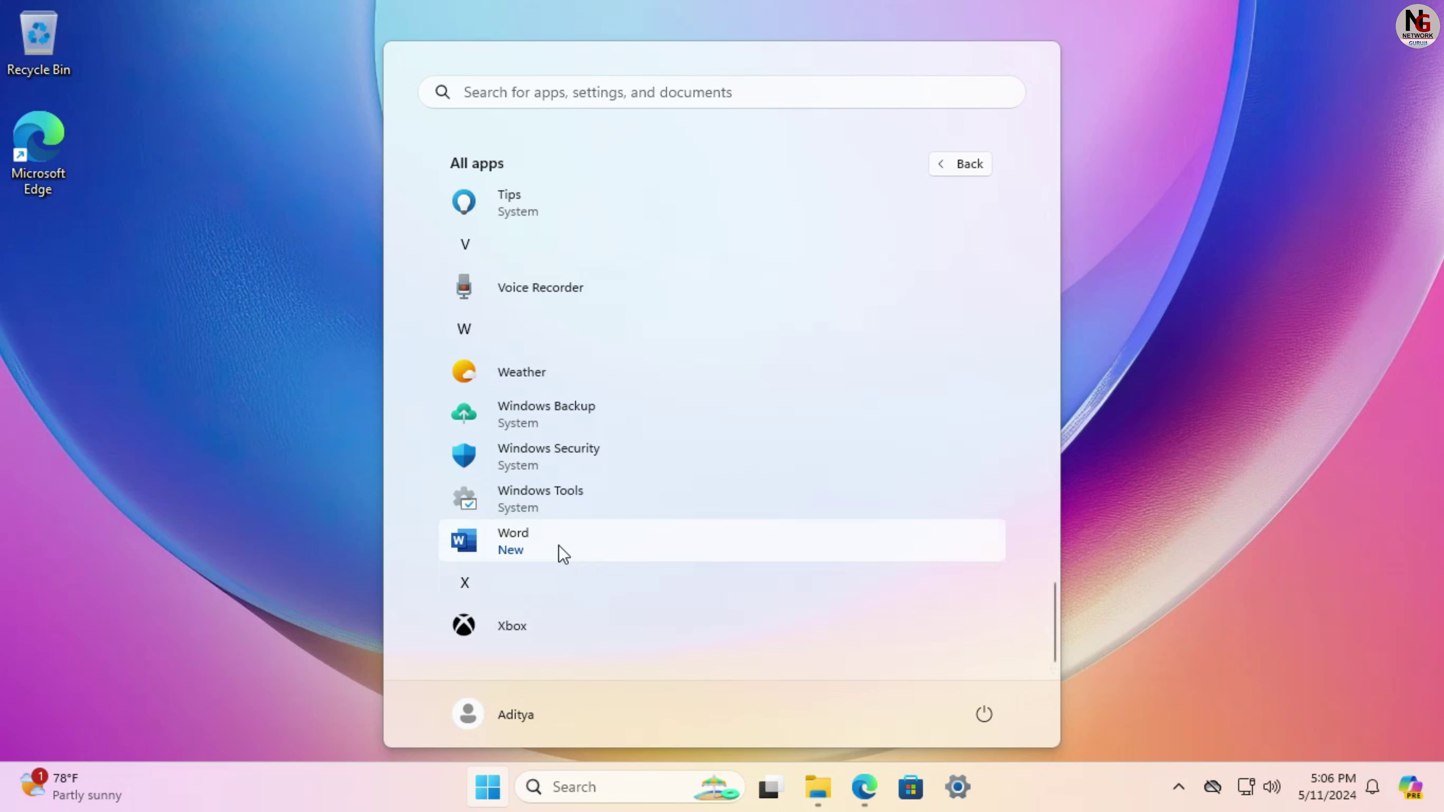
{"action": "left_click", "coordinate": [562, 549]}
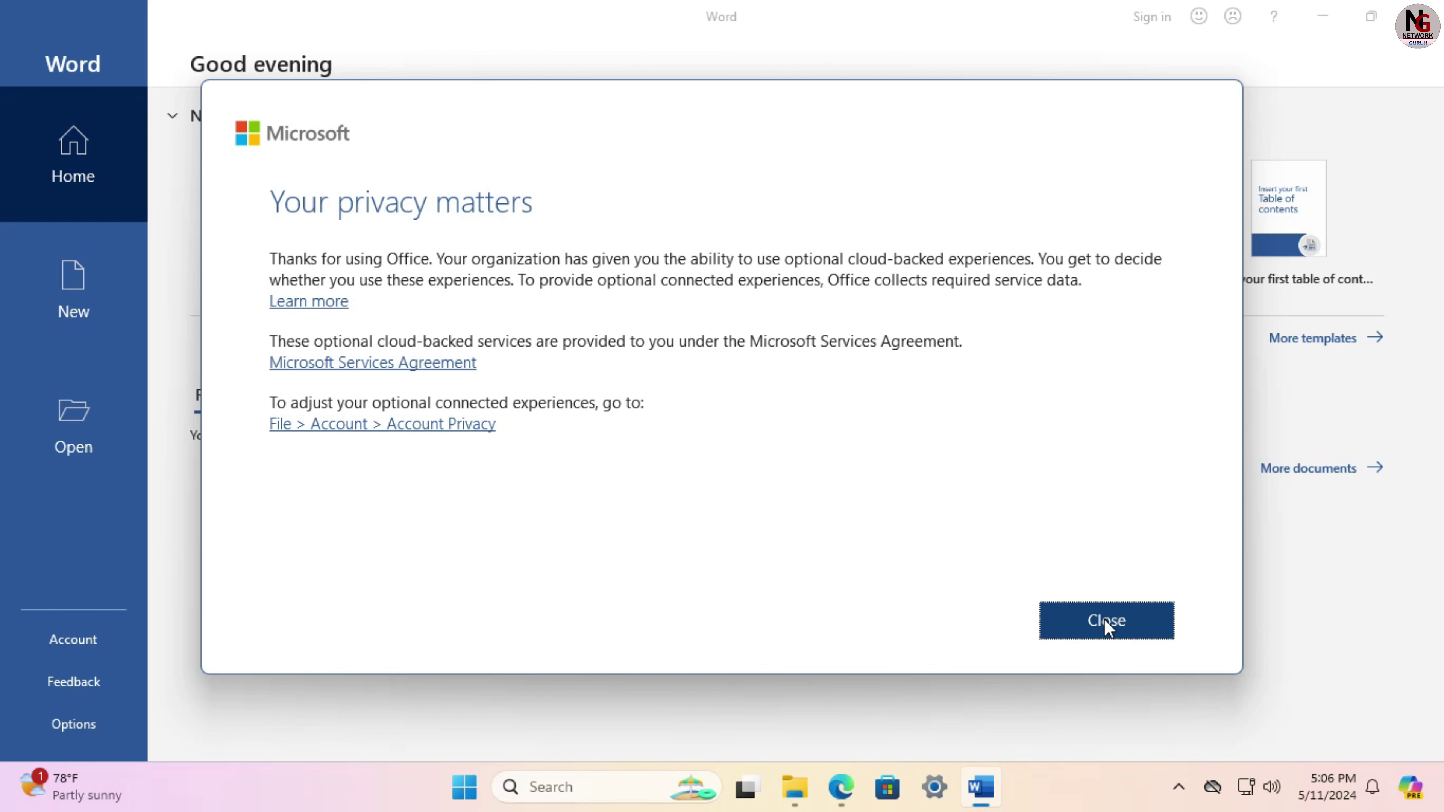
{"action": "left_click", "coordinate": [1113, 631]}
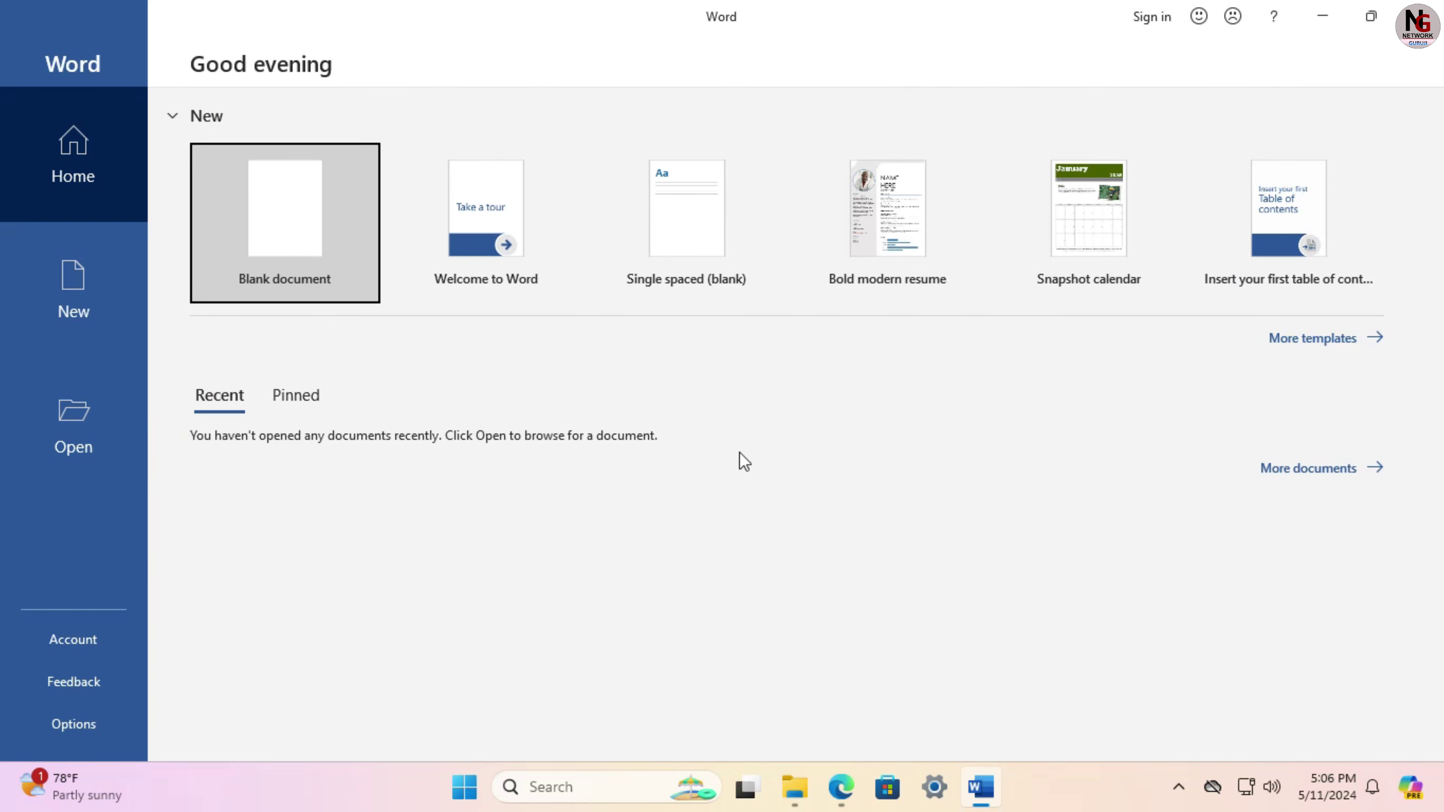
{"action": "left_click", "coordinate": [318, 234]}
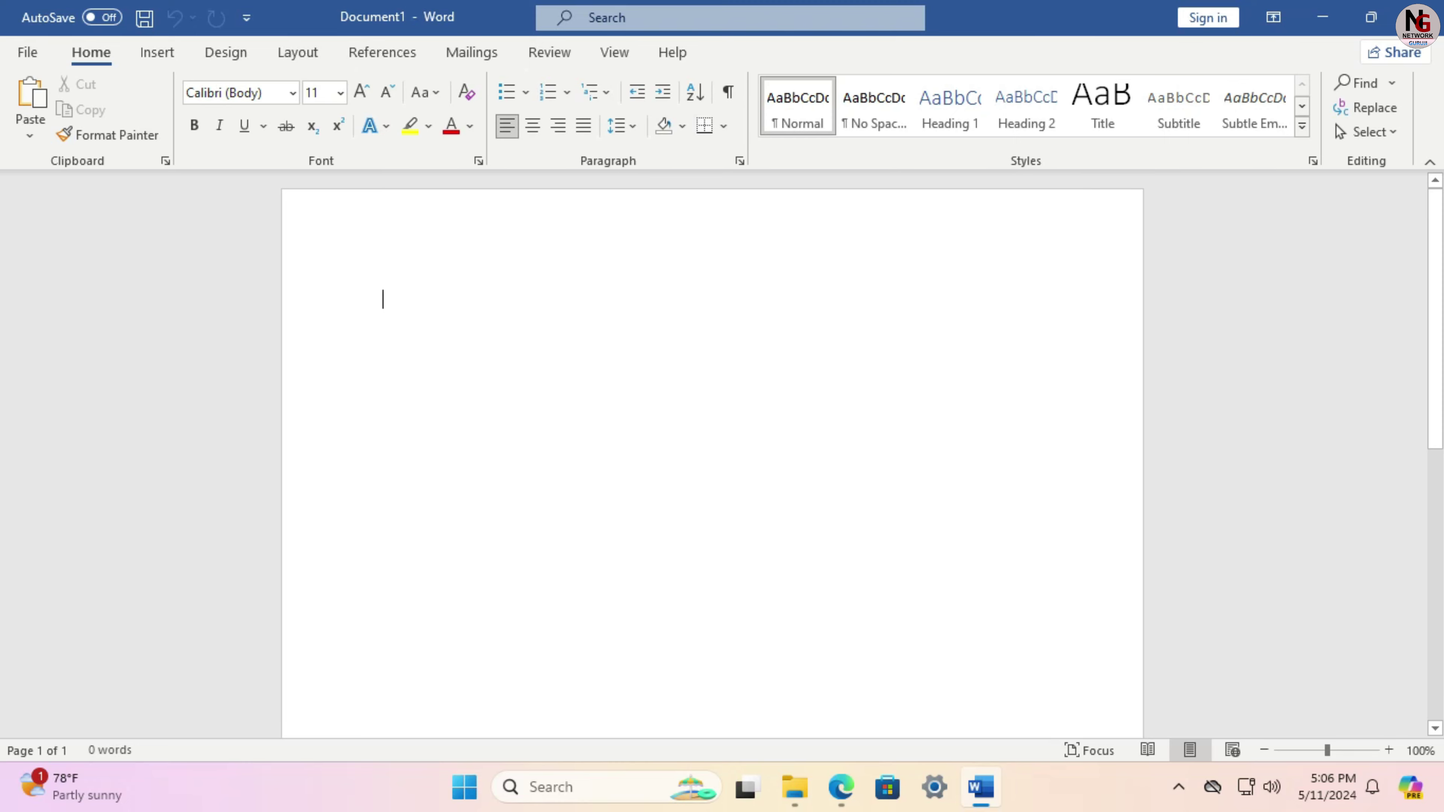
- Look through Word's Insert, Design, Layout, References, Mailings, Review, View and Help commands, and return to the Home commands
{"action": "left_click", "coordinate": [159, 53]}
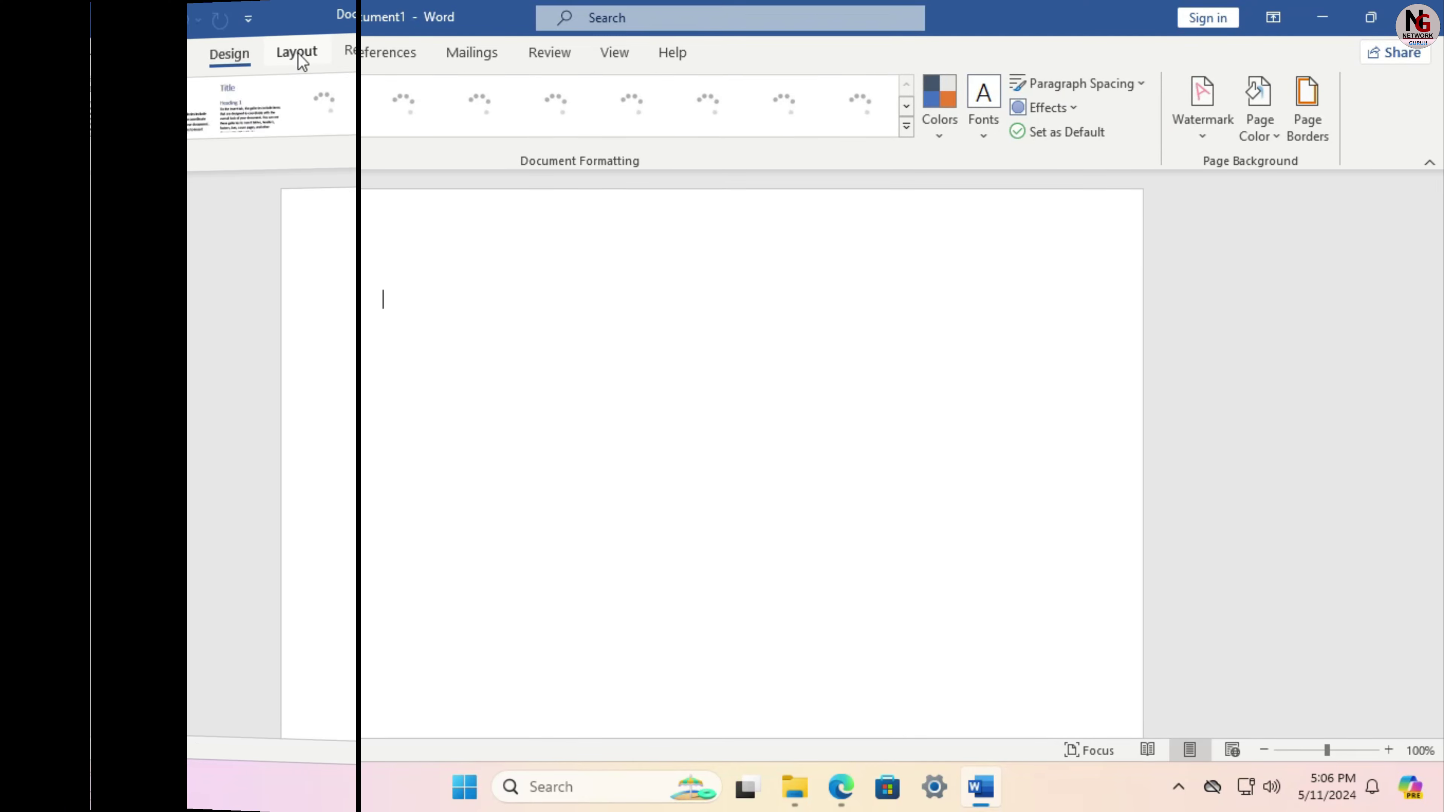
{"action": "left_click", "coordinate": [328, 56]}
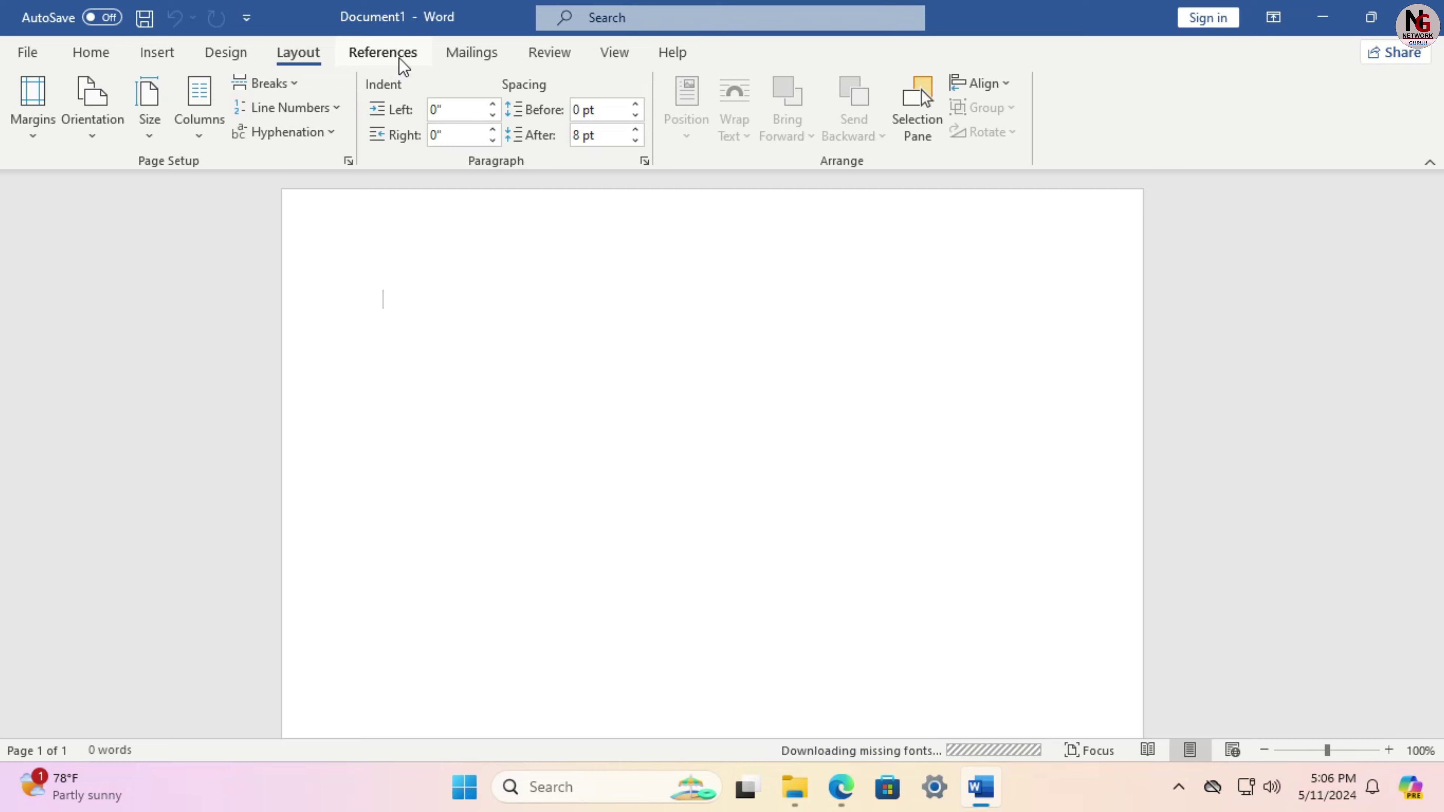
{"action": "left_click", "coordinate": [404, 62]}
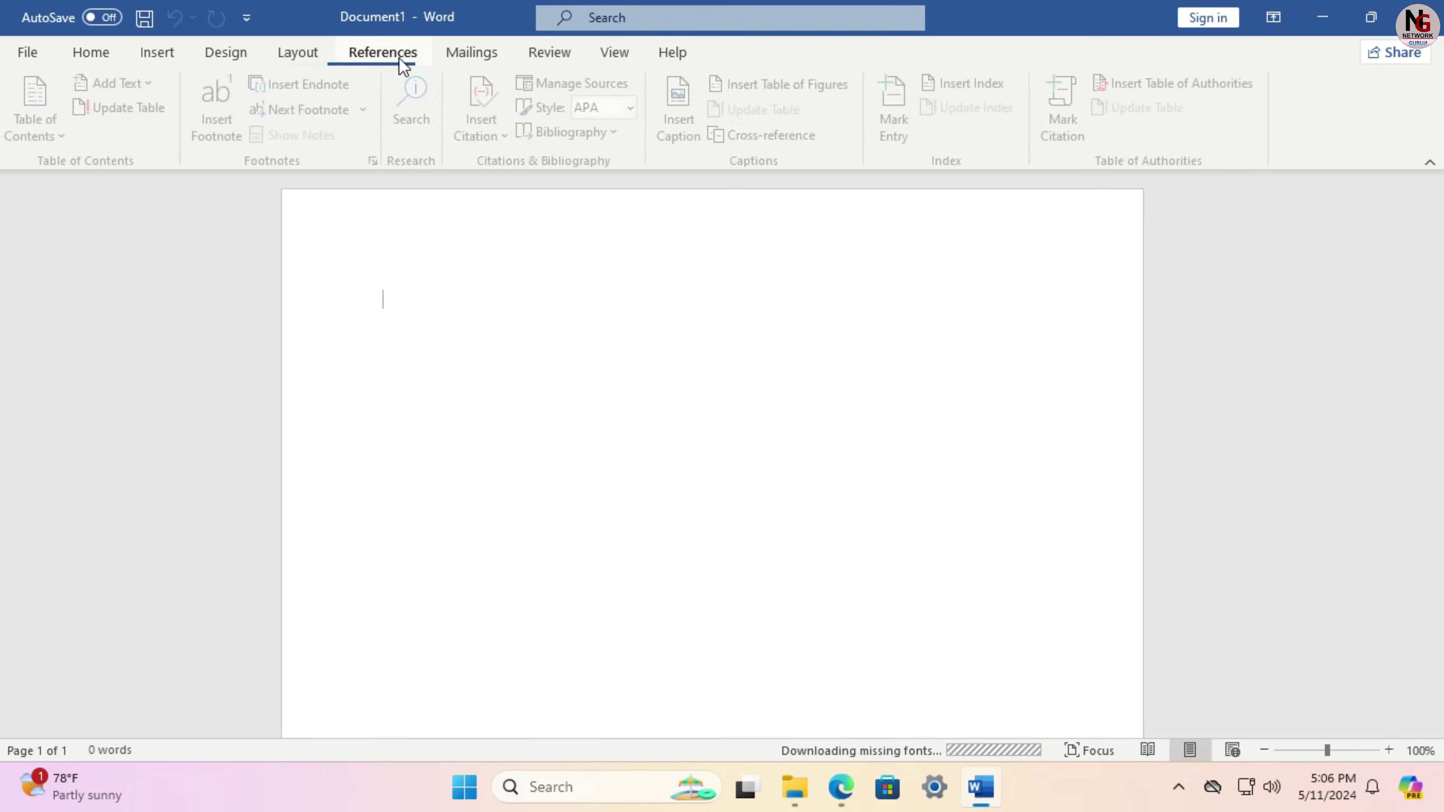
{"action": "left_click", "coordinate": [465, 57]}
{"action": "left_click", "coordinate": [557, 56]}
{"action": "left_click", "coordinate": [613, 55]}
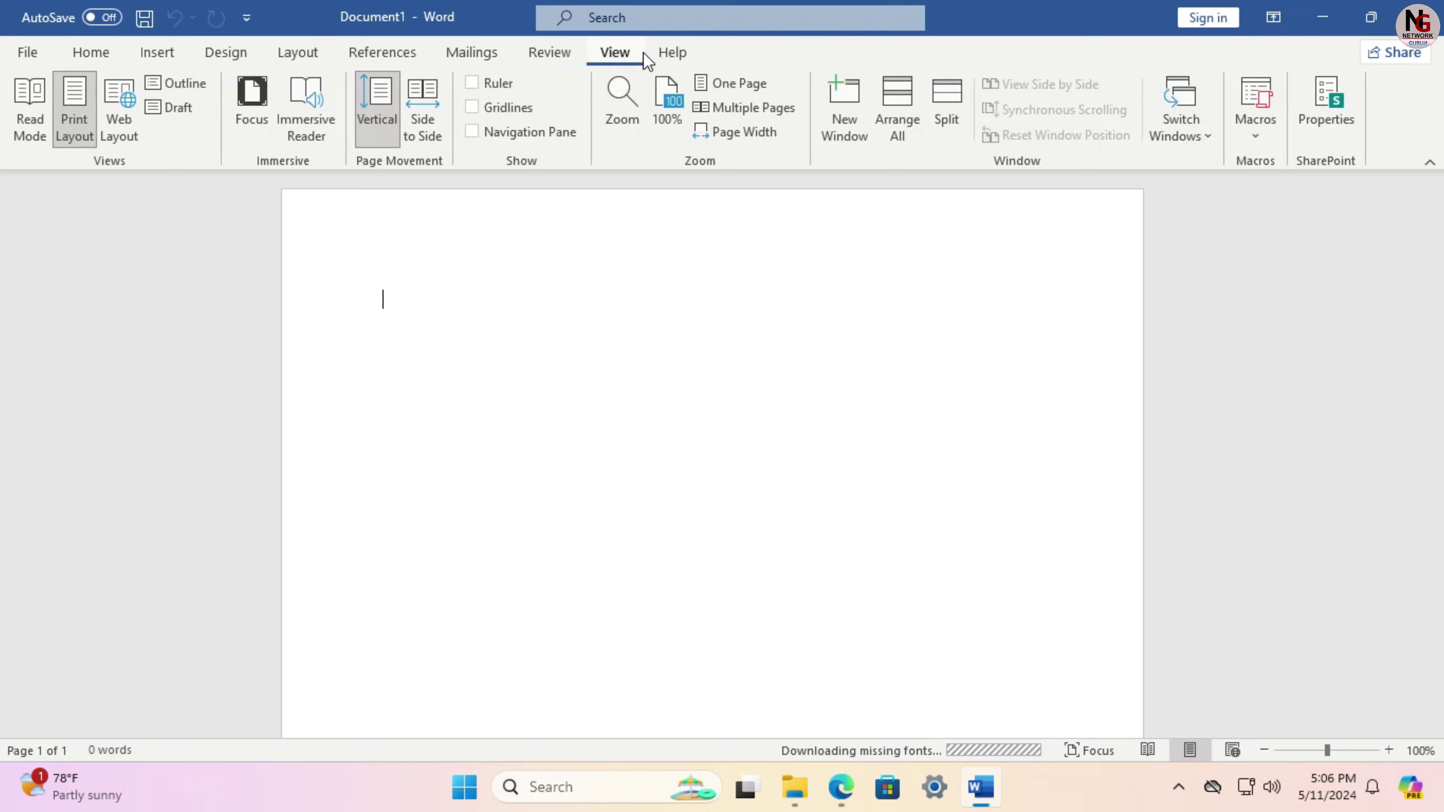
{"action": "left_click", "coordinate": [665, 56]}
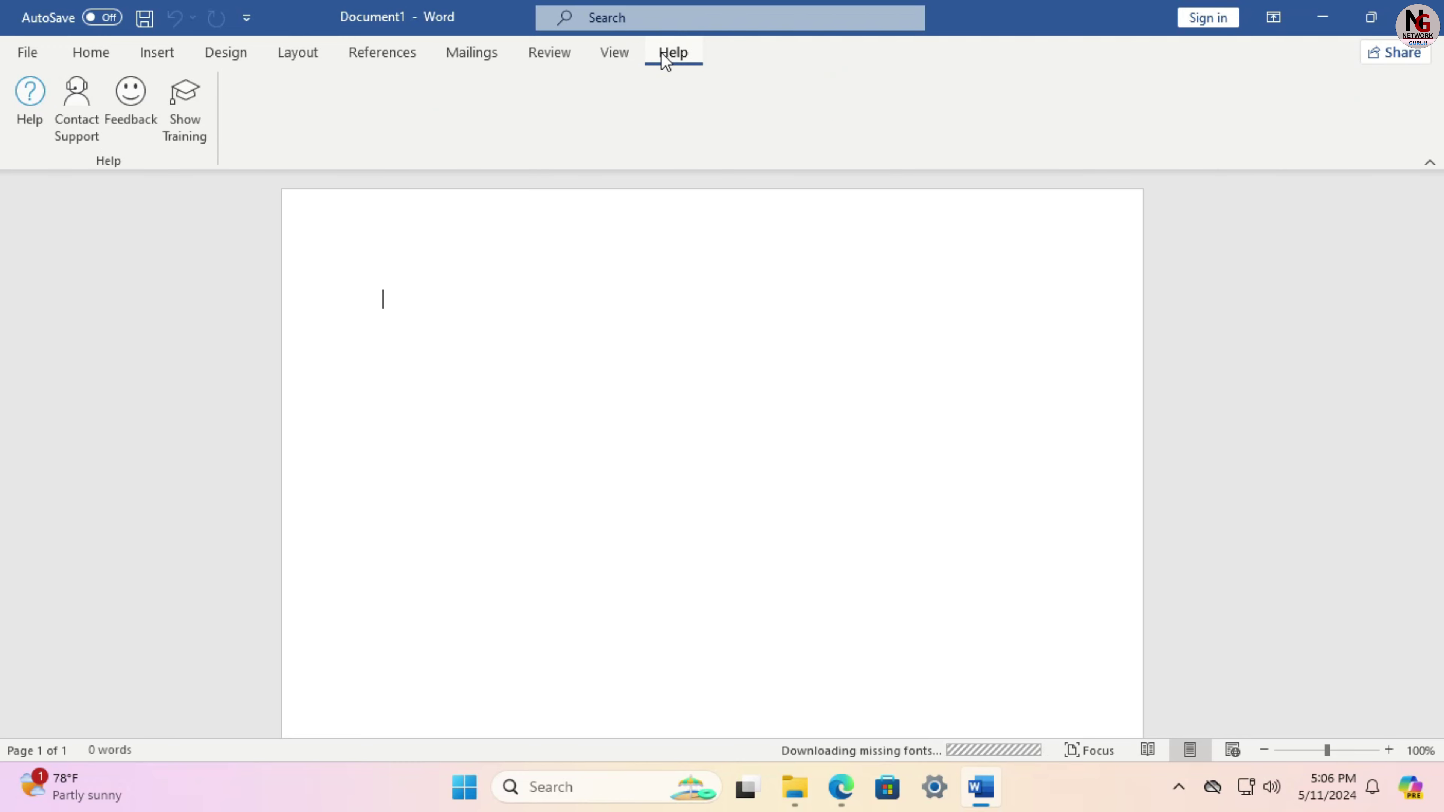
{"action": "left_click", "coordinate": [94, 57]}
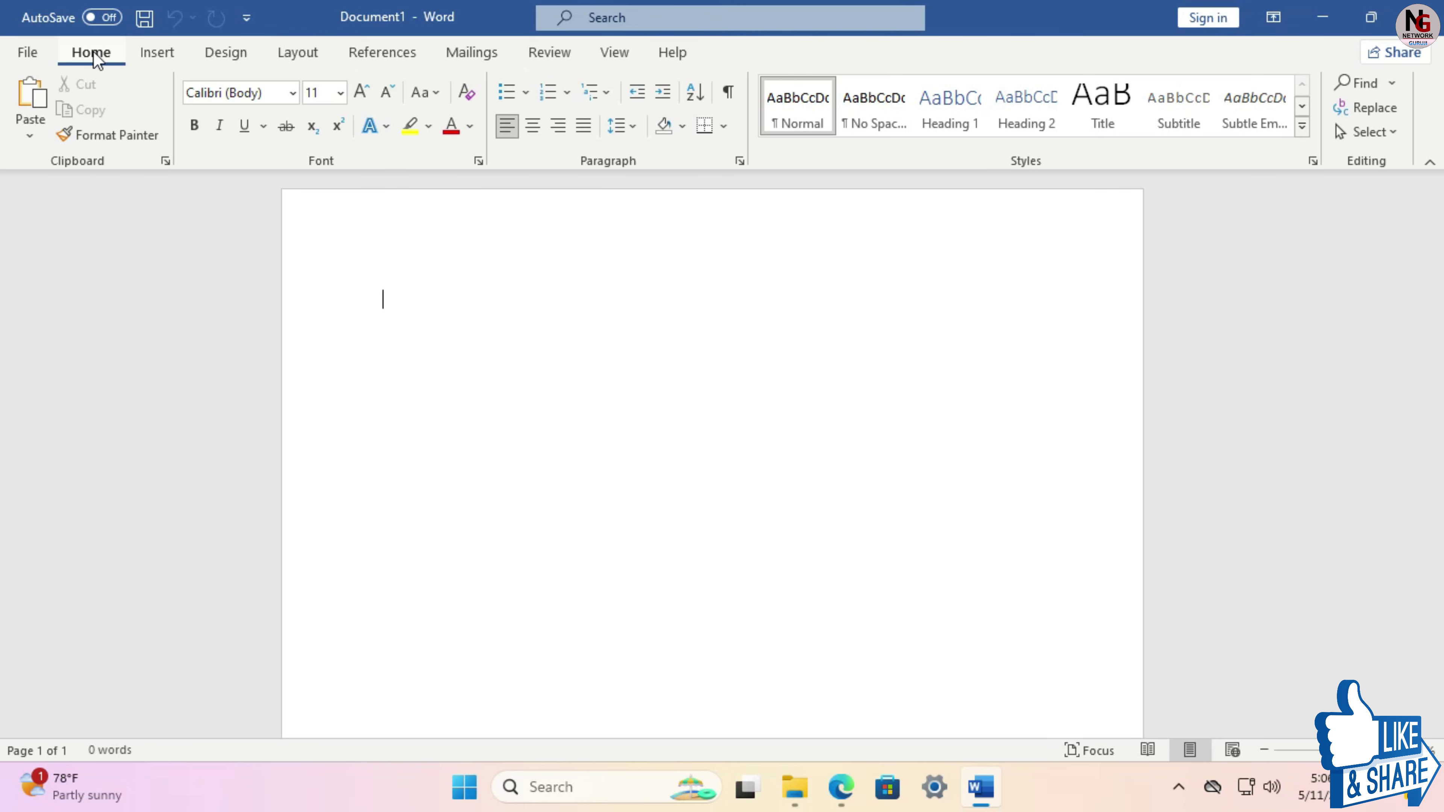
{"action": "left_click", "coordinate": [28, 52]}
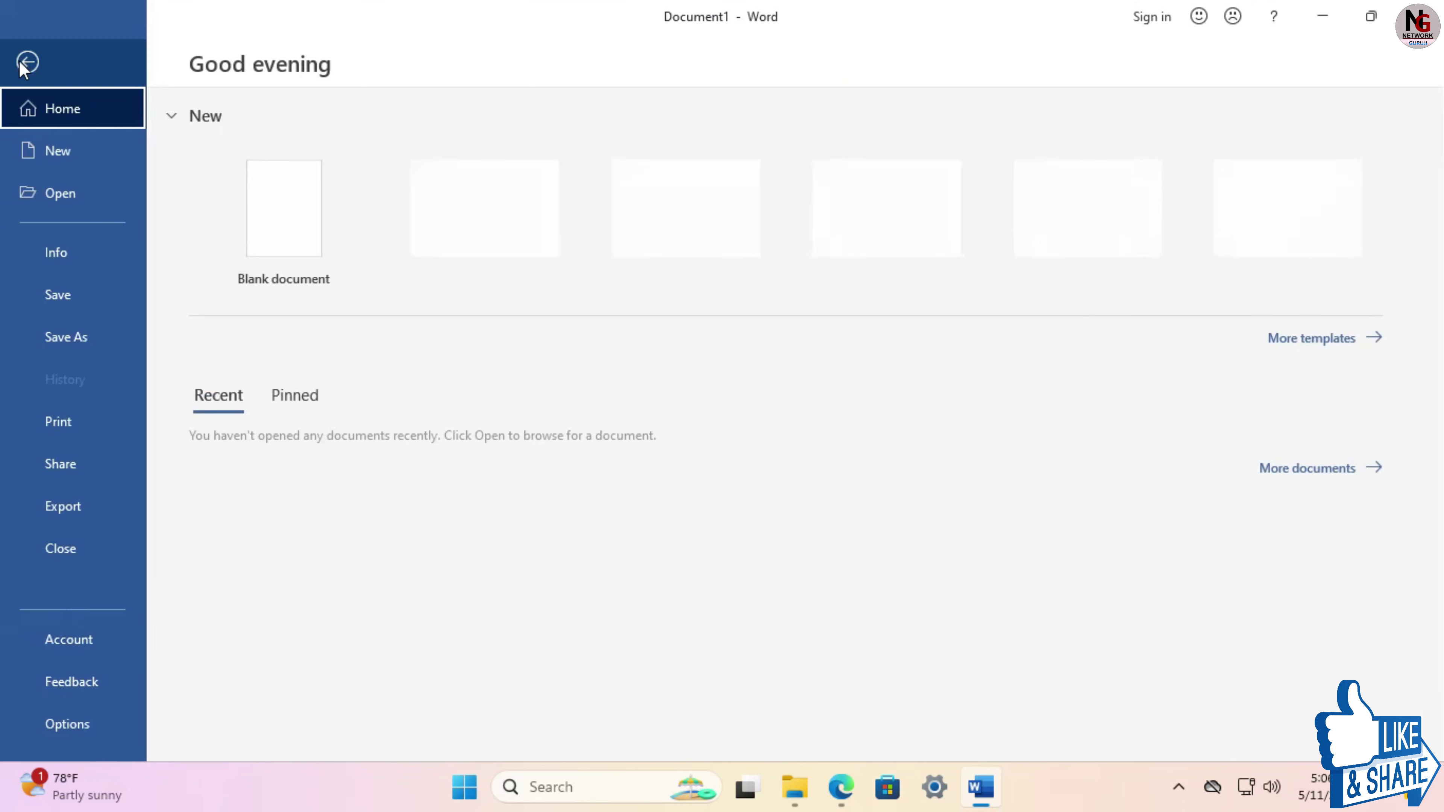
{"action": "left_click", "coordinate": [101, 649]}
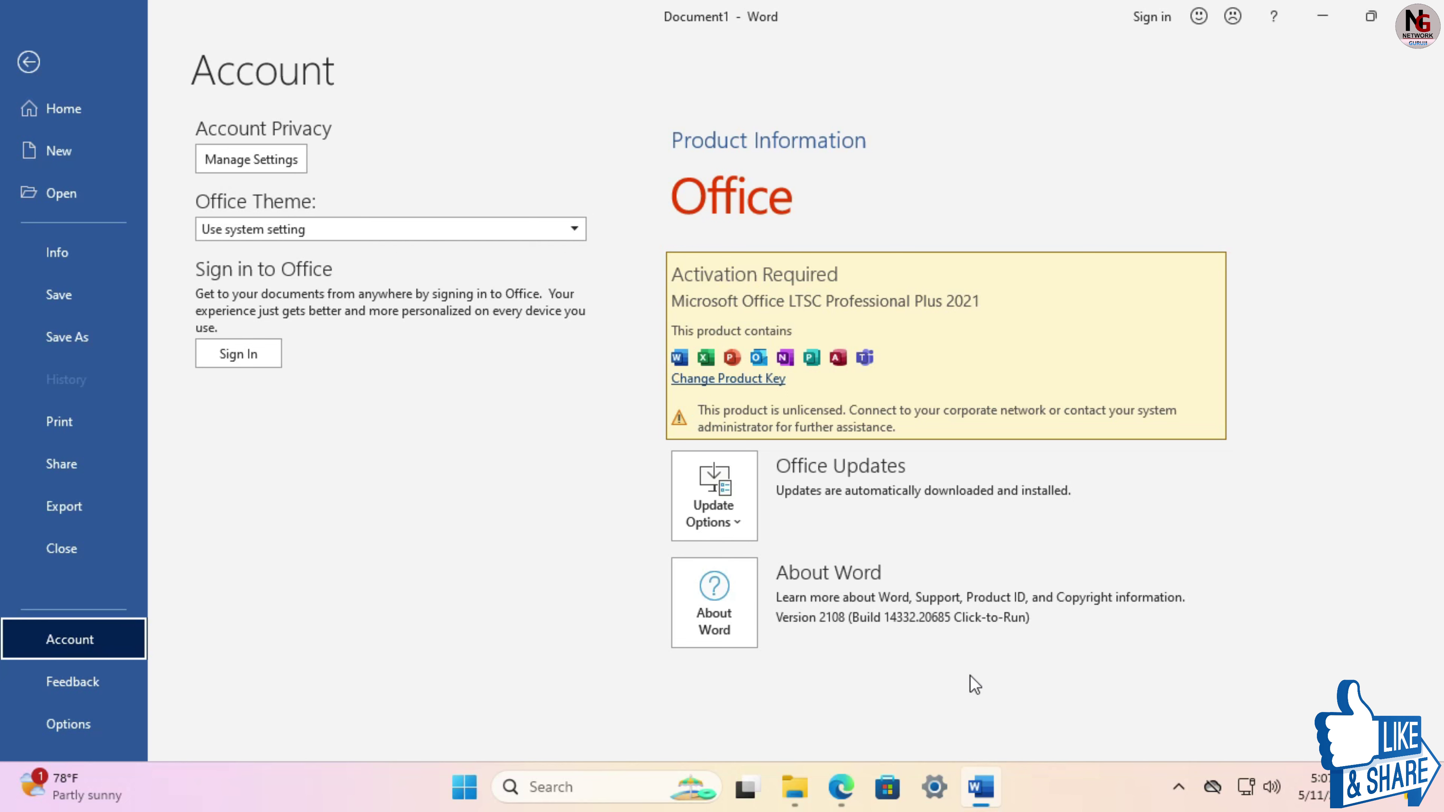
- Create another blank document from Word's start page, and close Word
{"action": "left_click", "coordinate": [63, 116]}
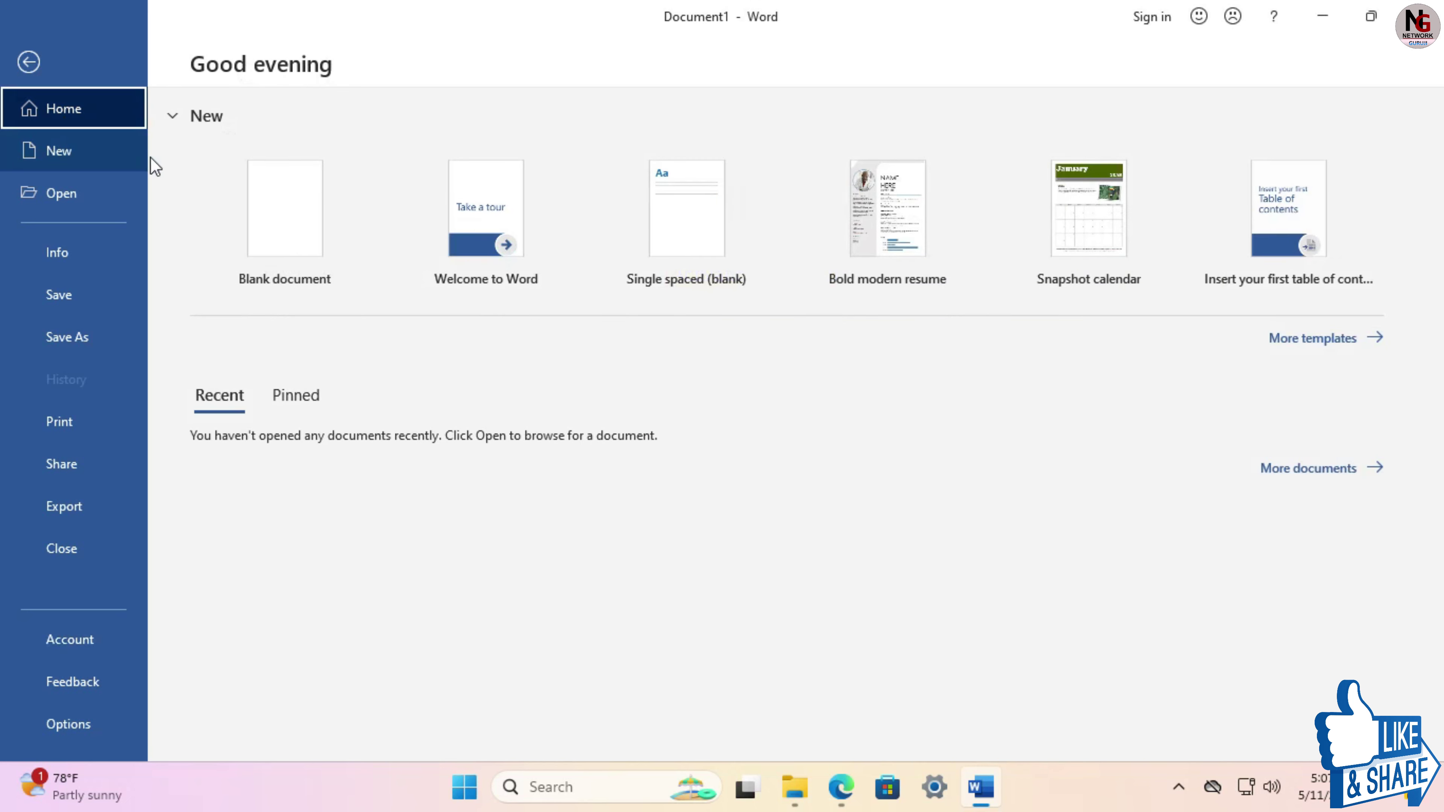
{"action": "left_click", "coordinate": [274, 207]}
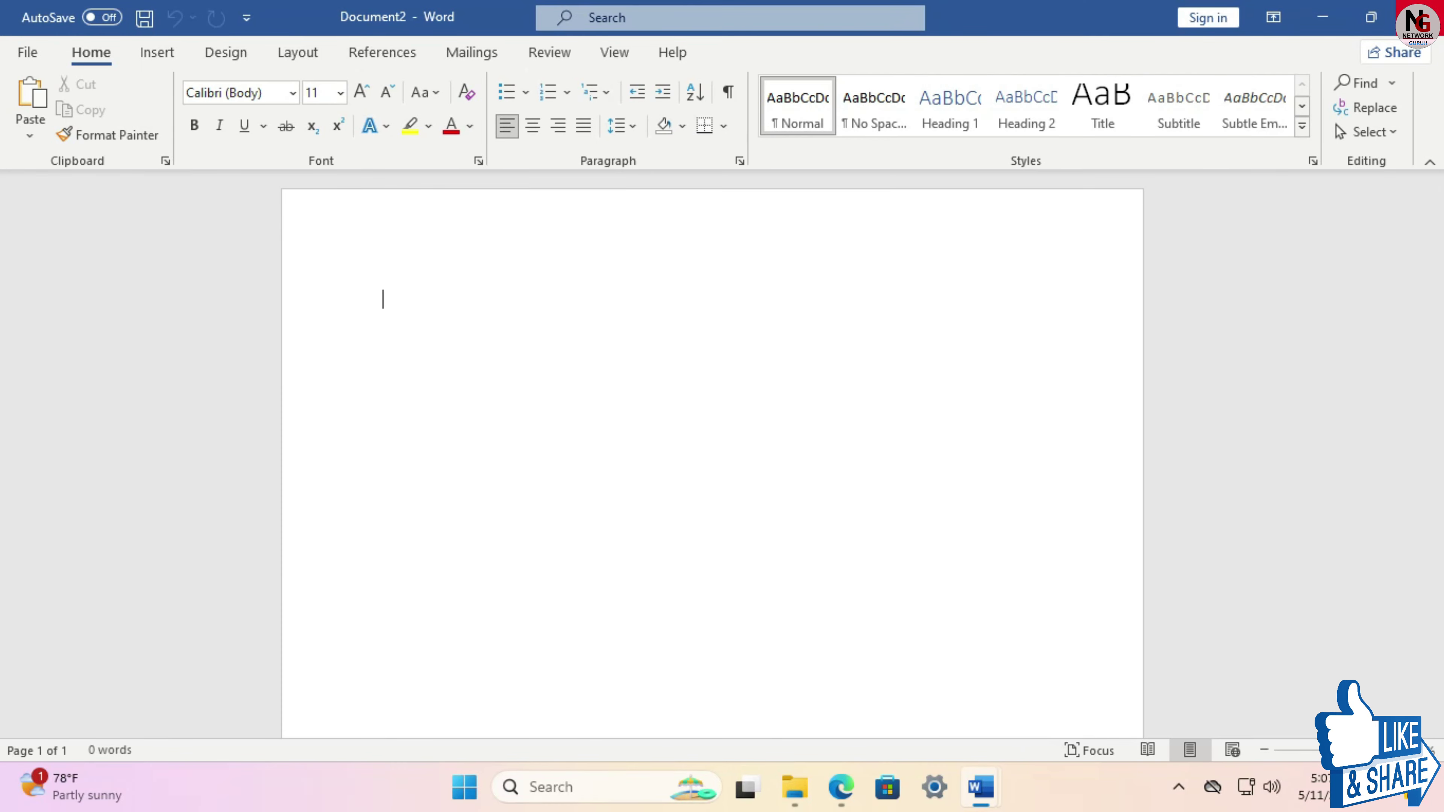
{"action": "key", "text": "alt+F4"}
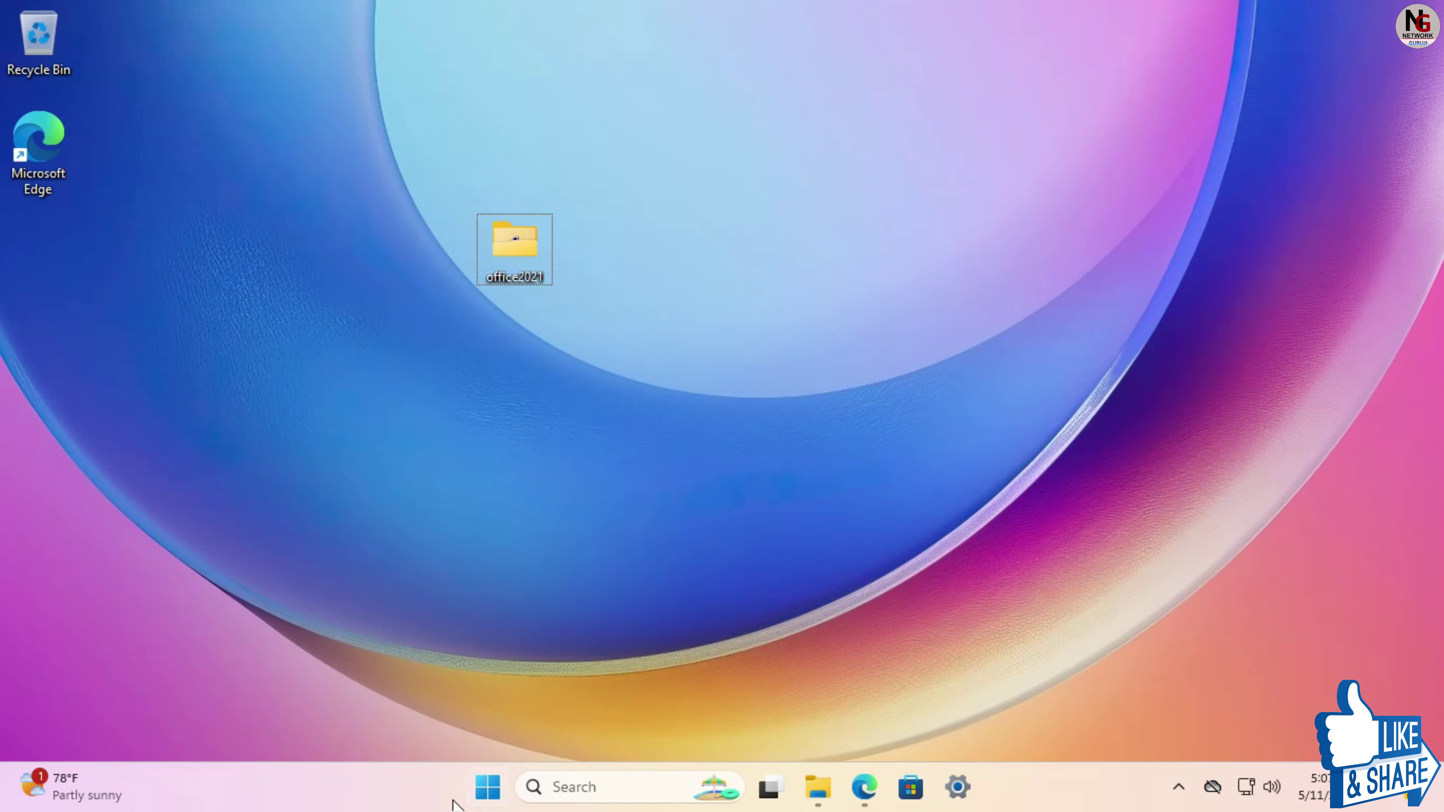
- Open Excel from the list of installed apps, create a blank workbook and close Excel
{"action": "left_click", "coordinate": [482, 799]}
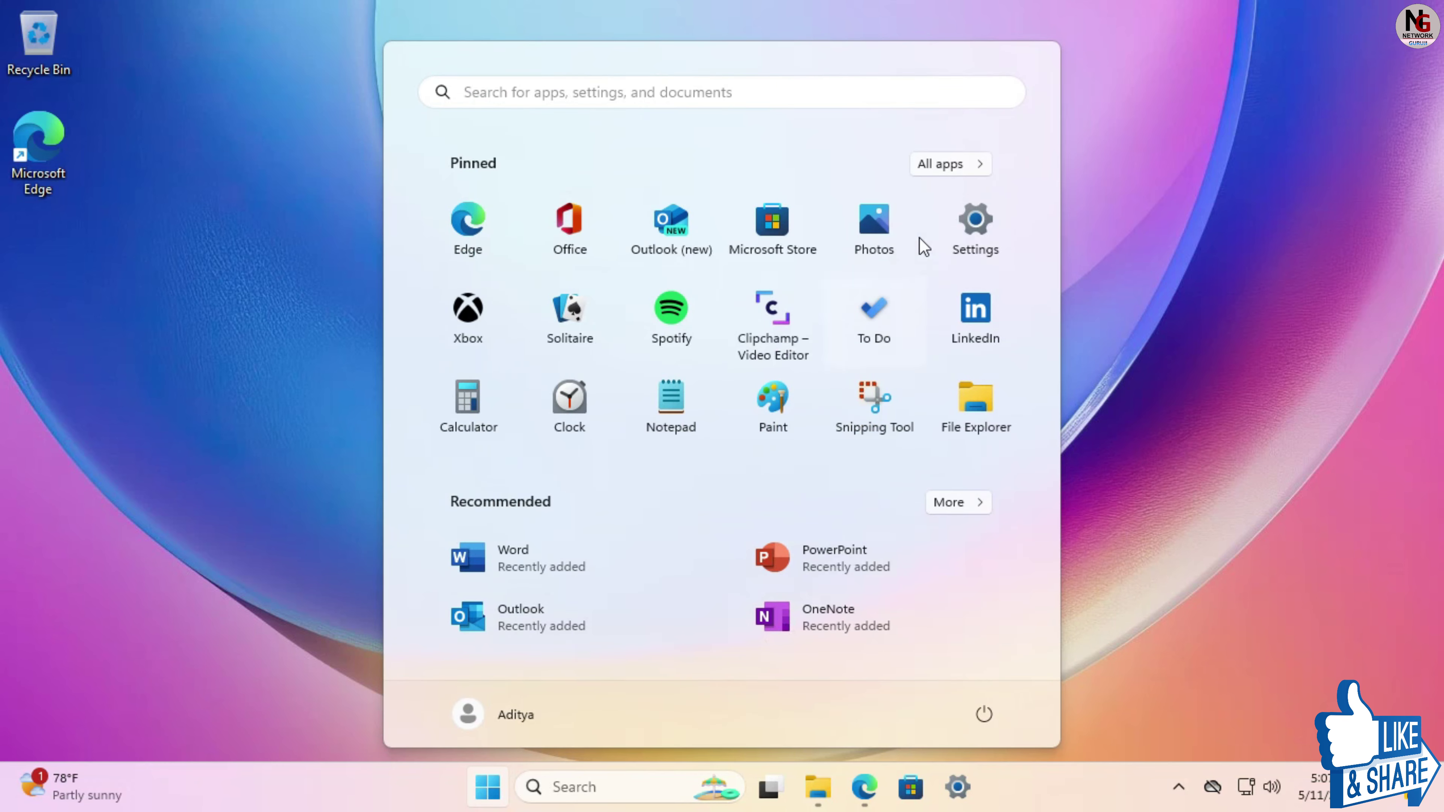
{"action": "left_click", "coordinate": [979, 168]}
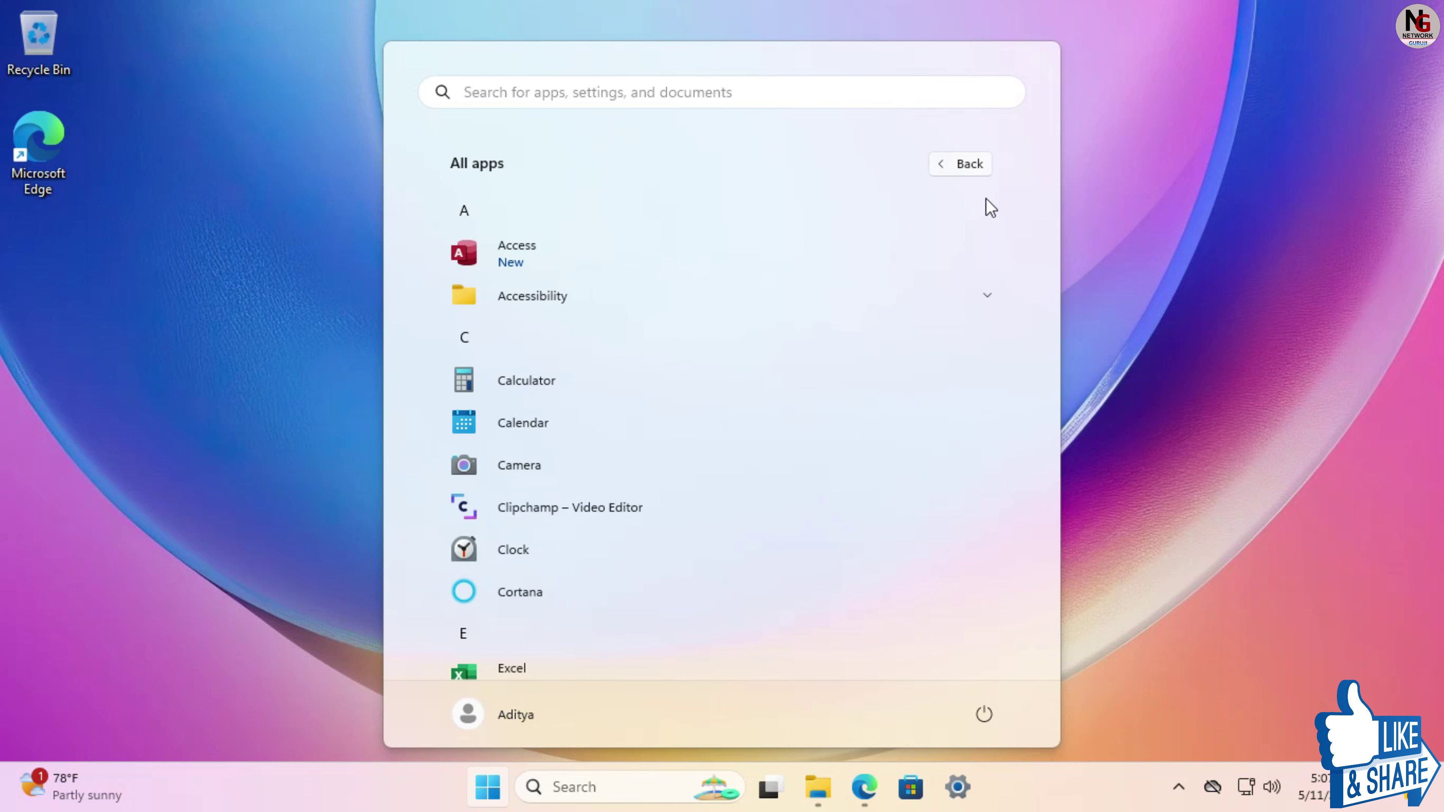
{"action": "scroll", "coordinate": [920, 473], "scroll_direction": "down", "scroll_amount": 3}
{"action": "scroll", "coordinate": [910, 475], "scroll_direction": "down", "scroll_amount": 2}
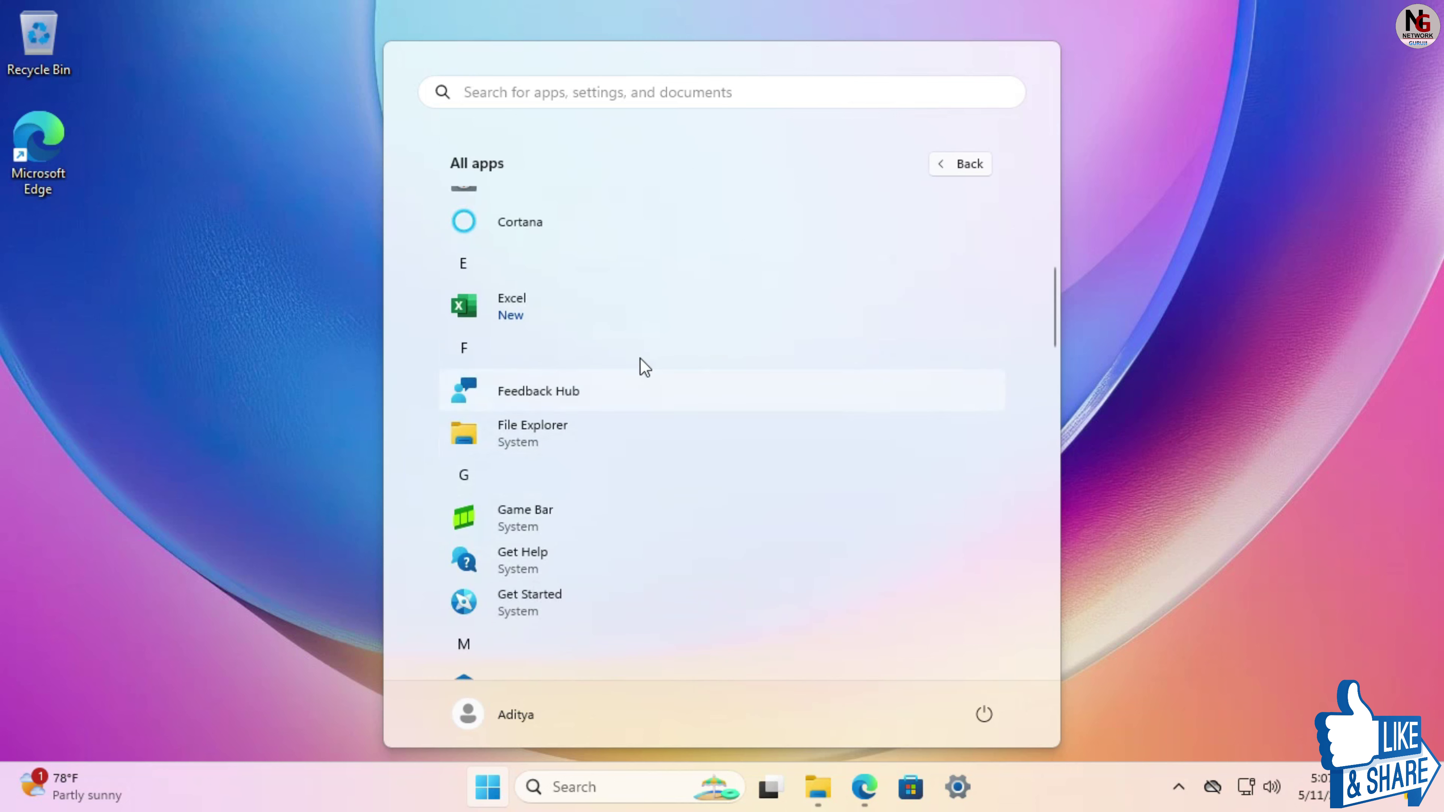
{"action": "left_click", "coordinate": [624, 304]}
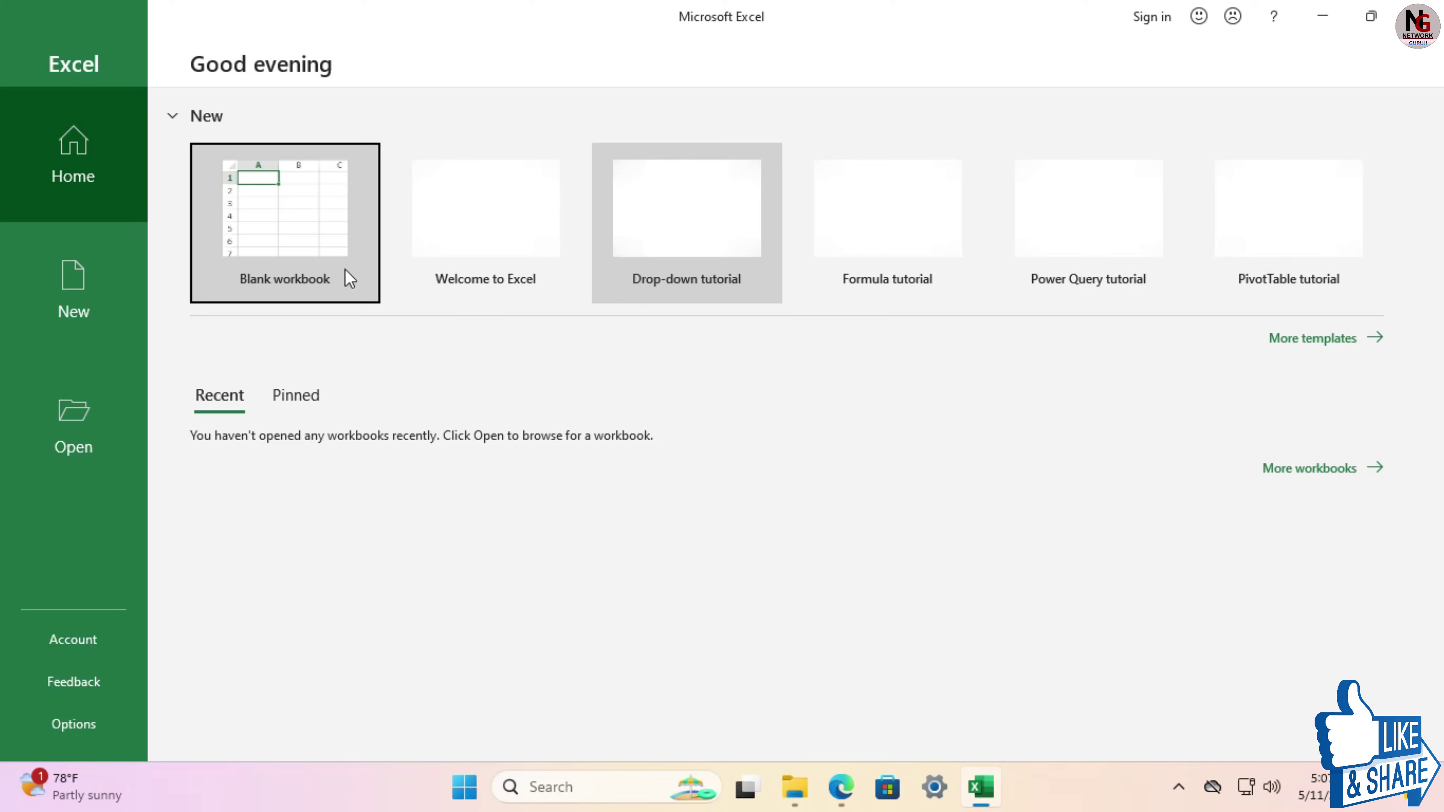
{"action": "left_click", "coordinate": [308, 230]}
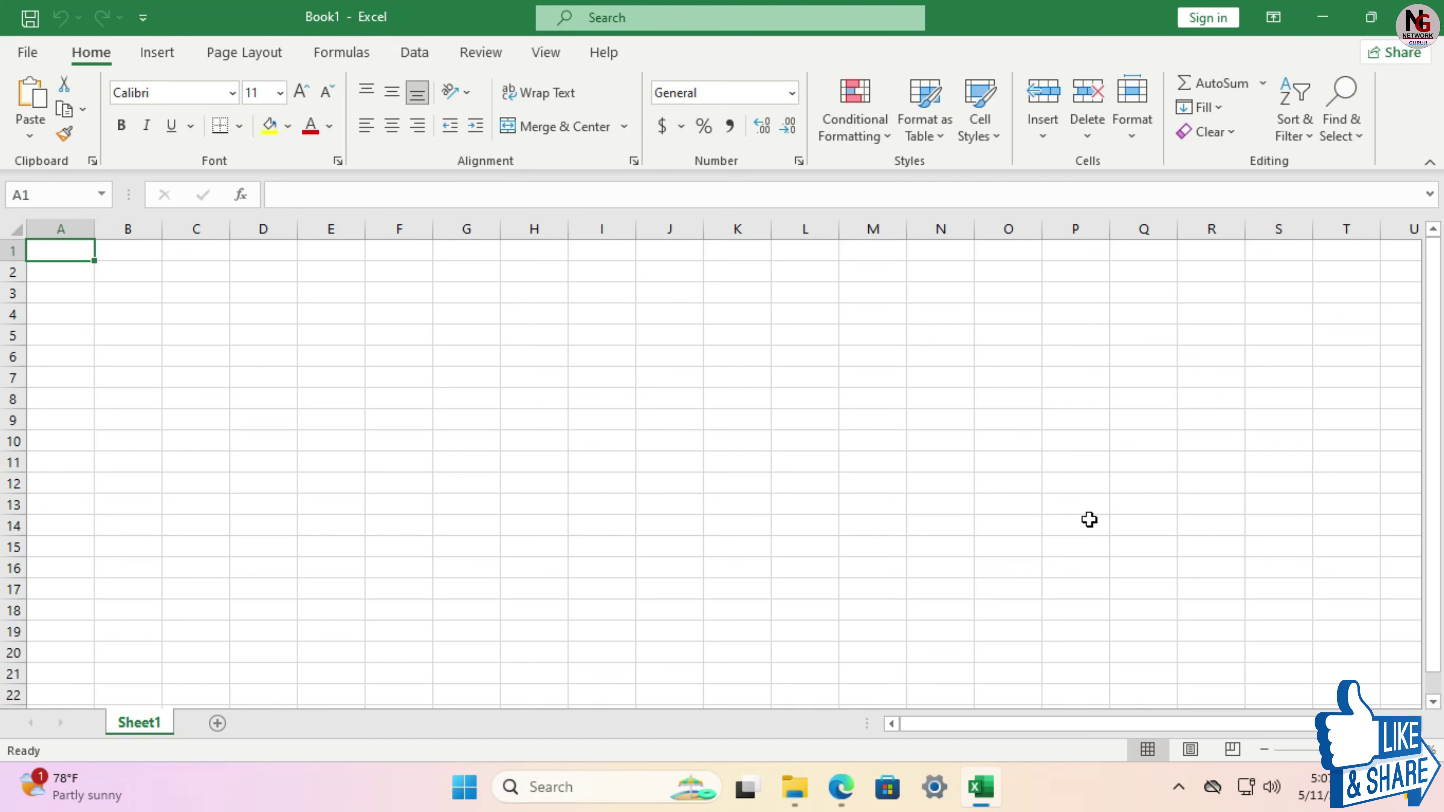
{"action": "left_click", "coordinate": [1419, 17]}
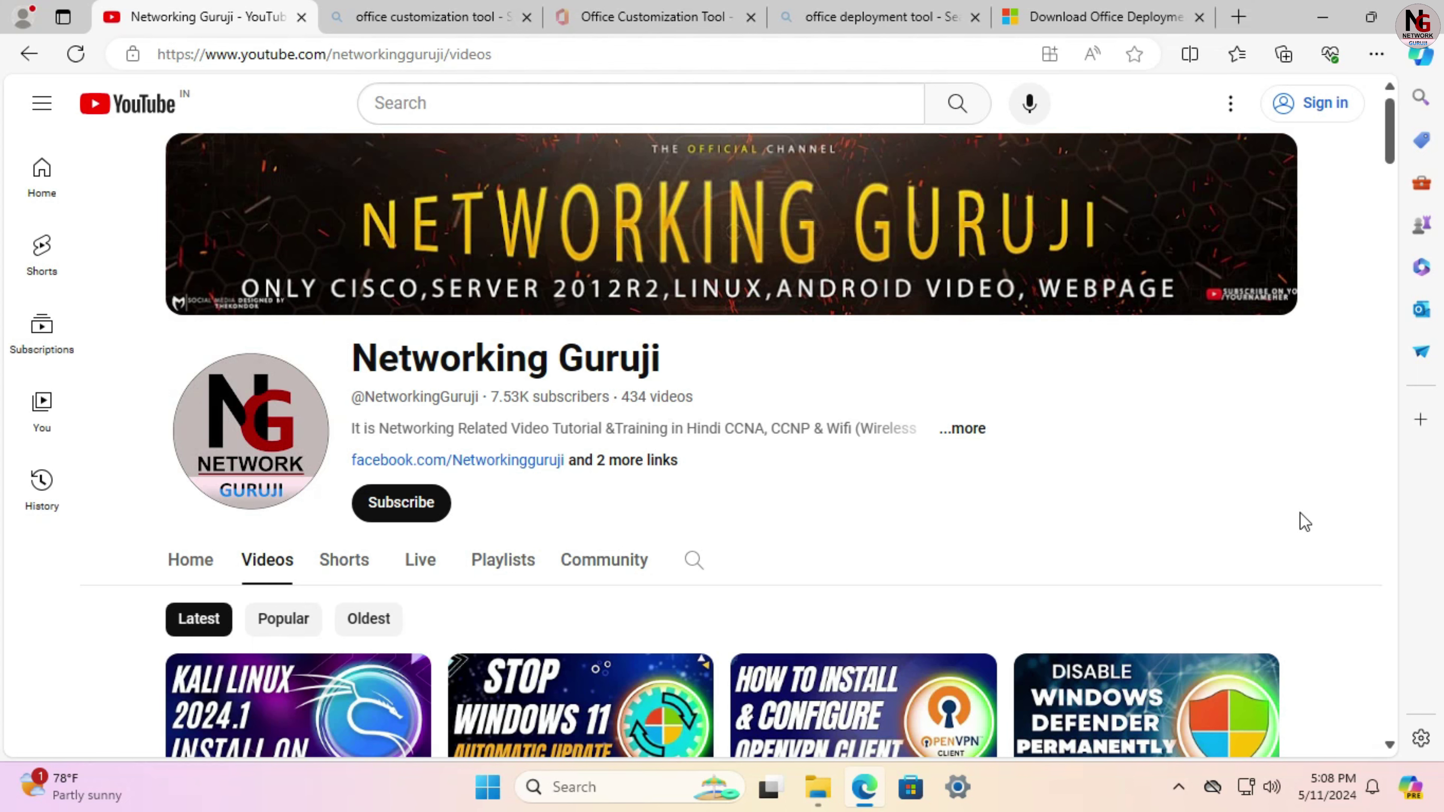
- Browse the latest videos on the Networking Guruji YouTube channel in Microsoft Edge, and return to the newest ones
{"action": "scroll", "coordinate": [1331, 517], "scroll_direction": "down", "scroll_amount": 5}
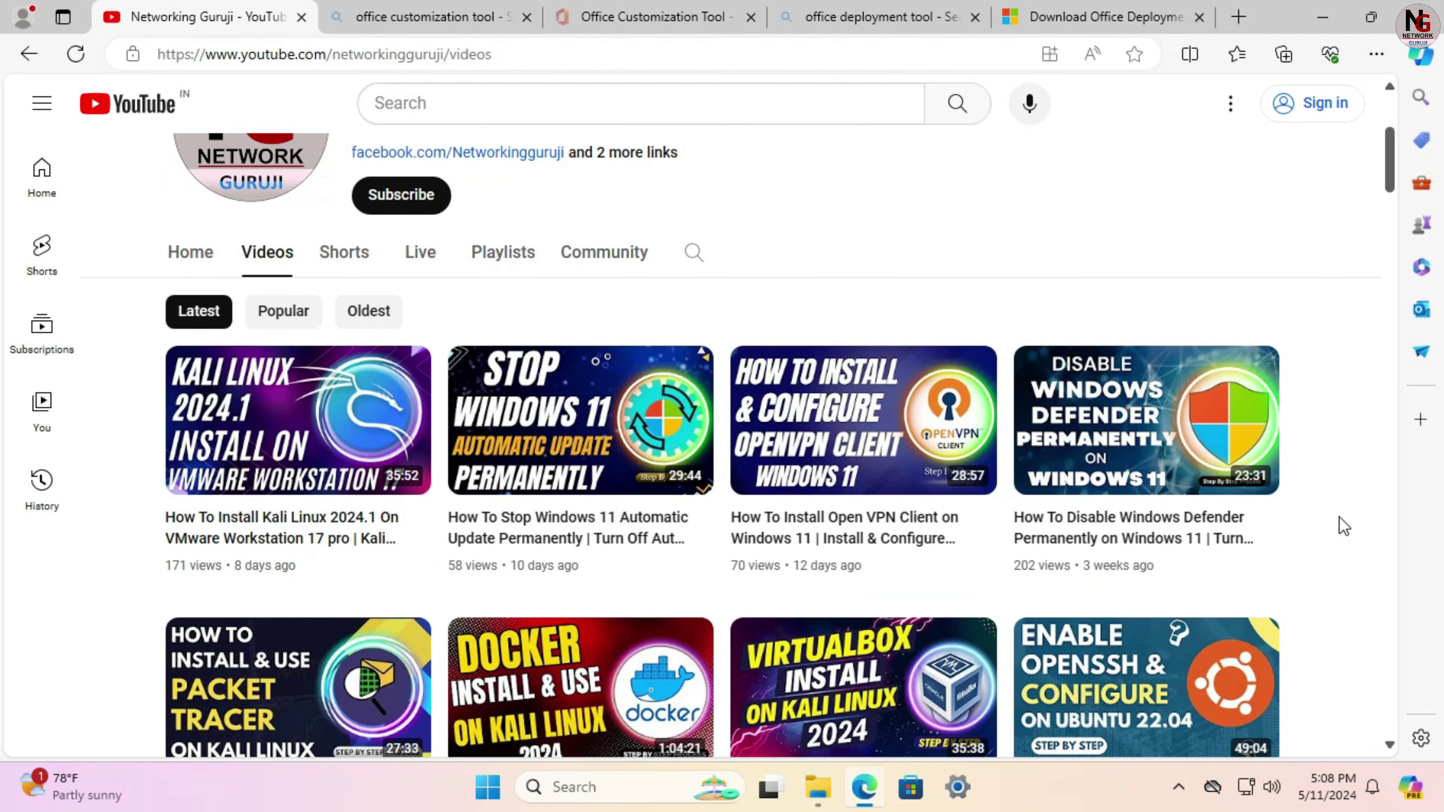
{"action": "scroll", "coordinate": [1342, 526], "scroll_direction": "down", "scroll_amount": 5}
{"action": "scroll", "coordinate": [1340, 517], "scroll_direction": "down", "scroll_amount": 5}
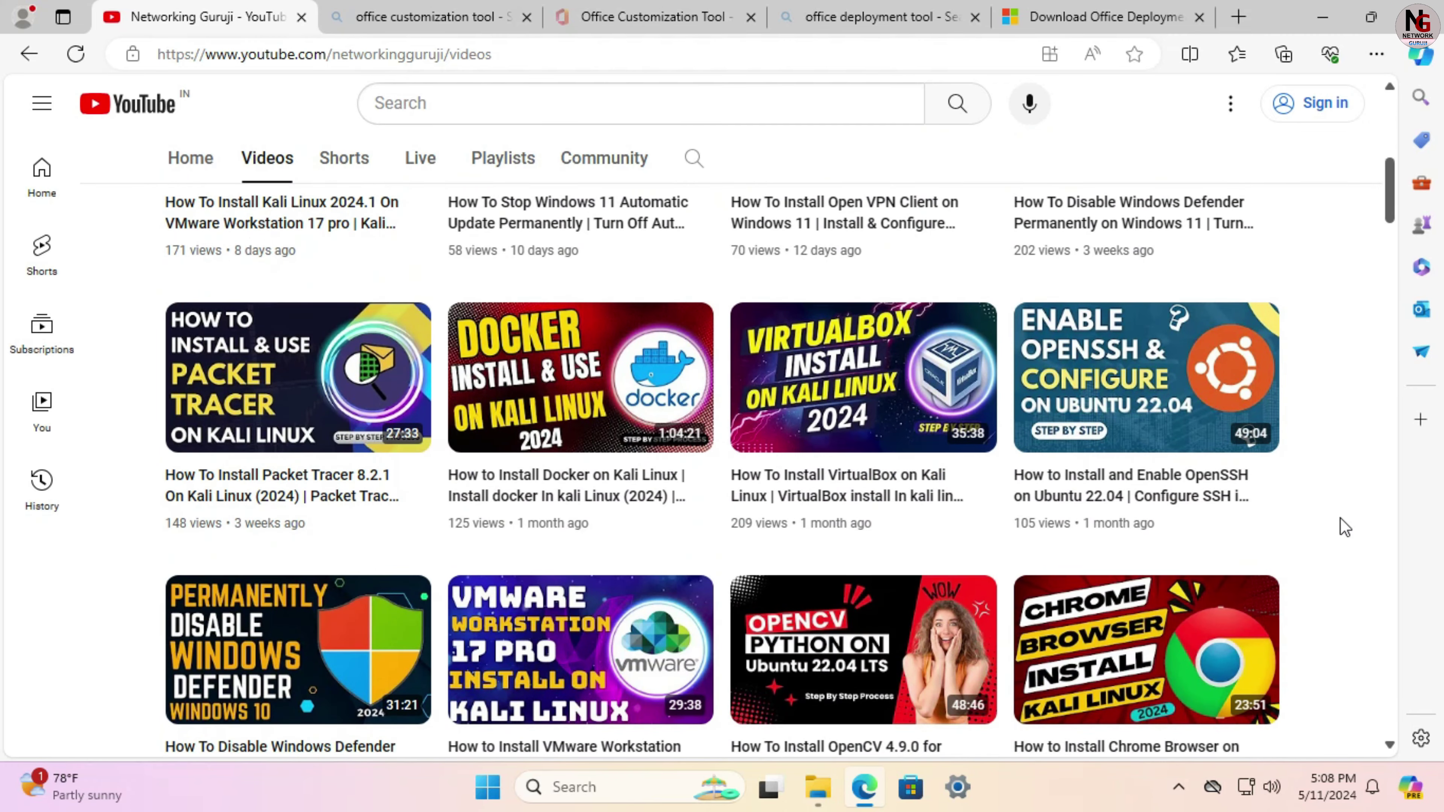
{"action": "scroll", "coordinate": [1340, 517], "scroll_direction": "up", "scroll_amount": 2}
{"action": "scroll", "coordinate": [1340, 517], "scroll_direction": "down", "scroll_amount": 10}
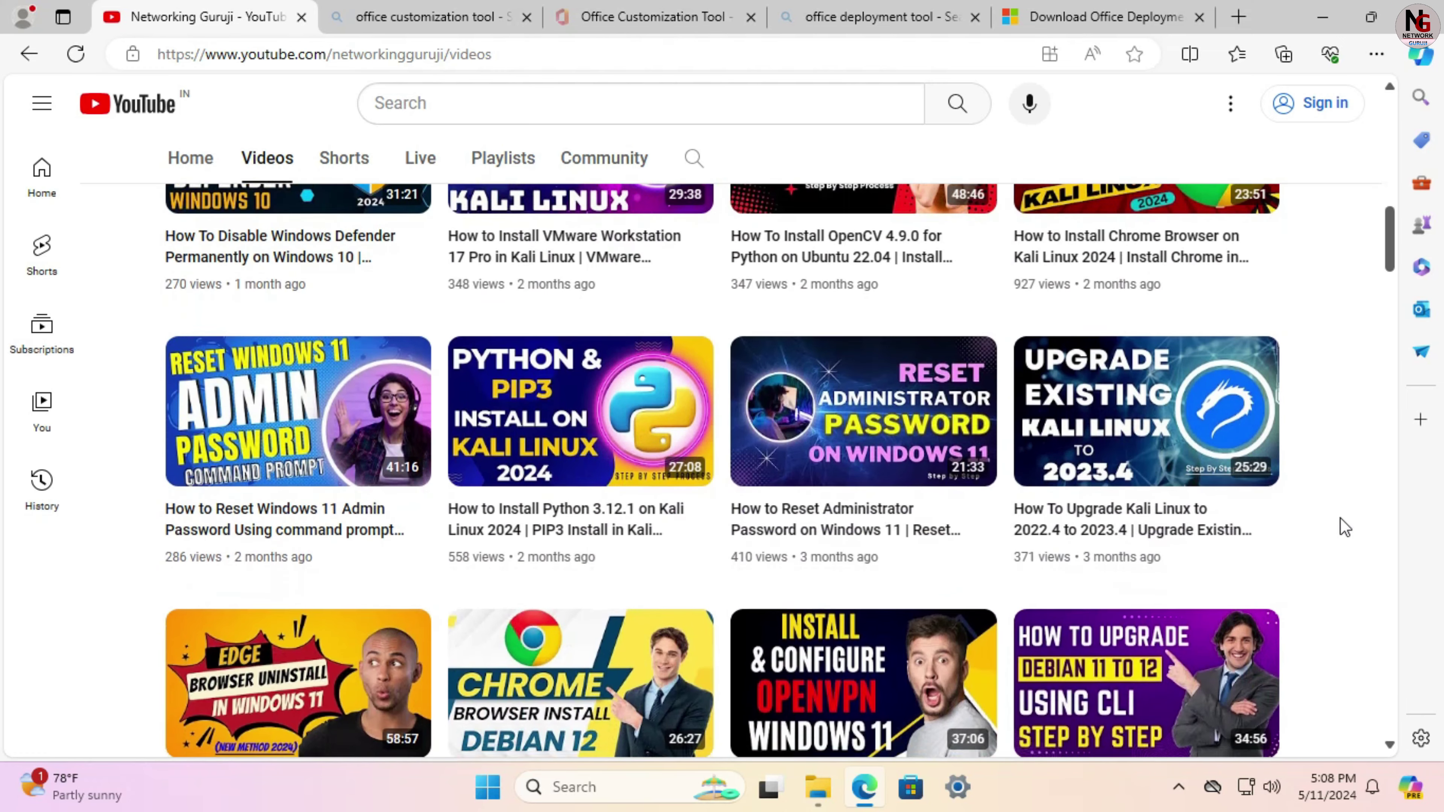
{"action": "scroll", "coordinate": [1340, 517], "scroll_direction": "down", "scroll_amount": 10}
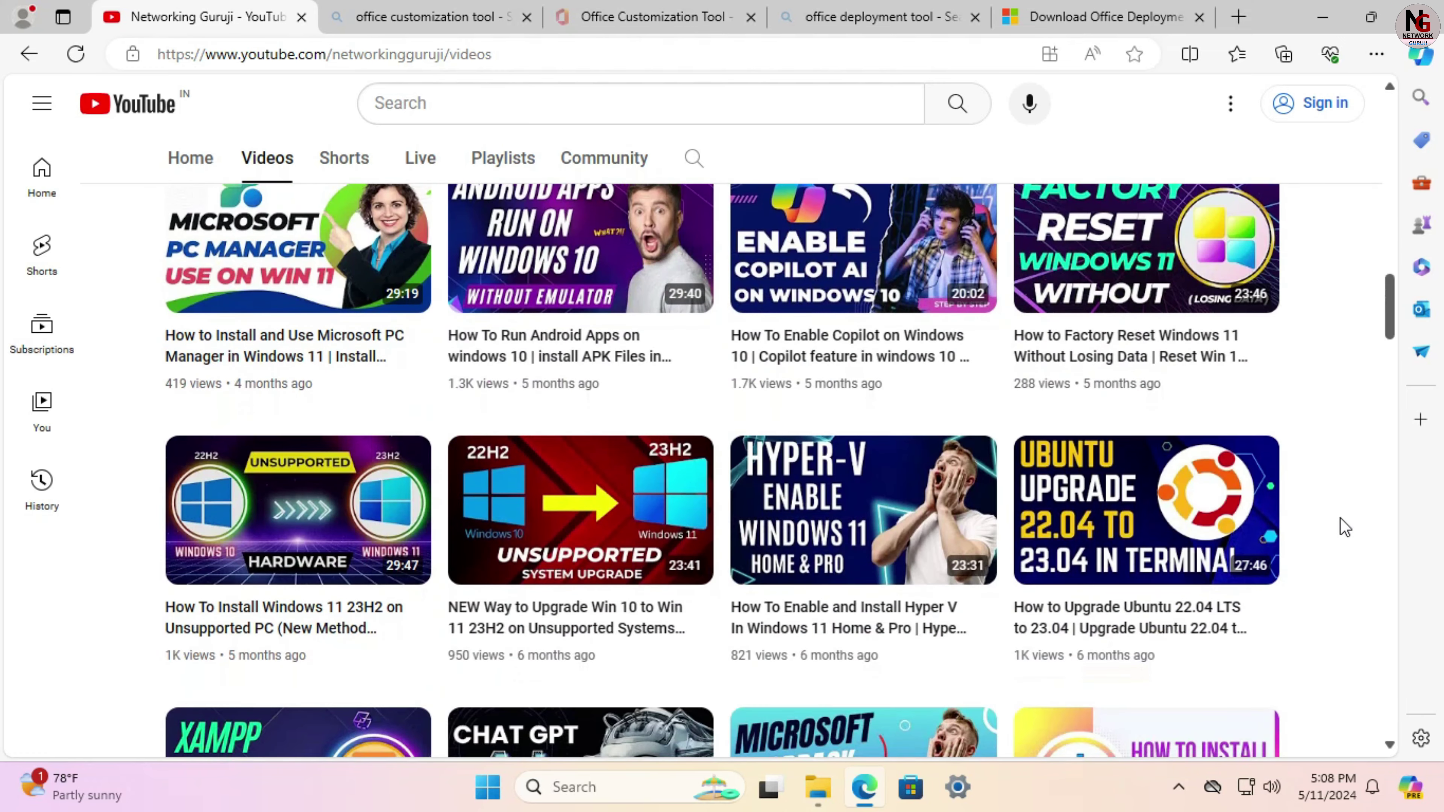
{"action": "scroll", "coordinate": [1340, 517], "scroll_direction": "down", "scroll_amount": 10}
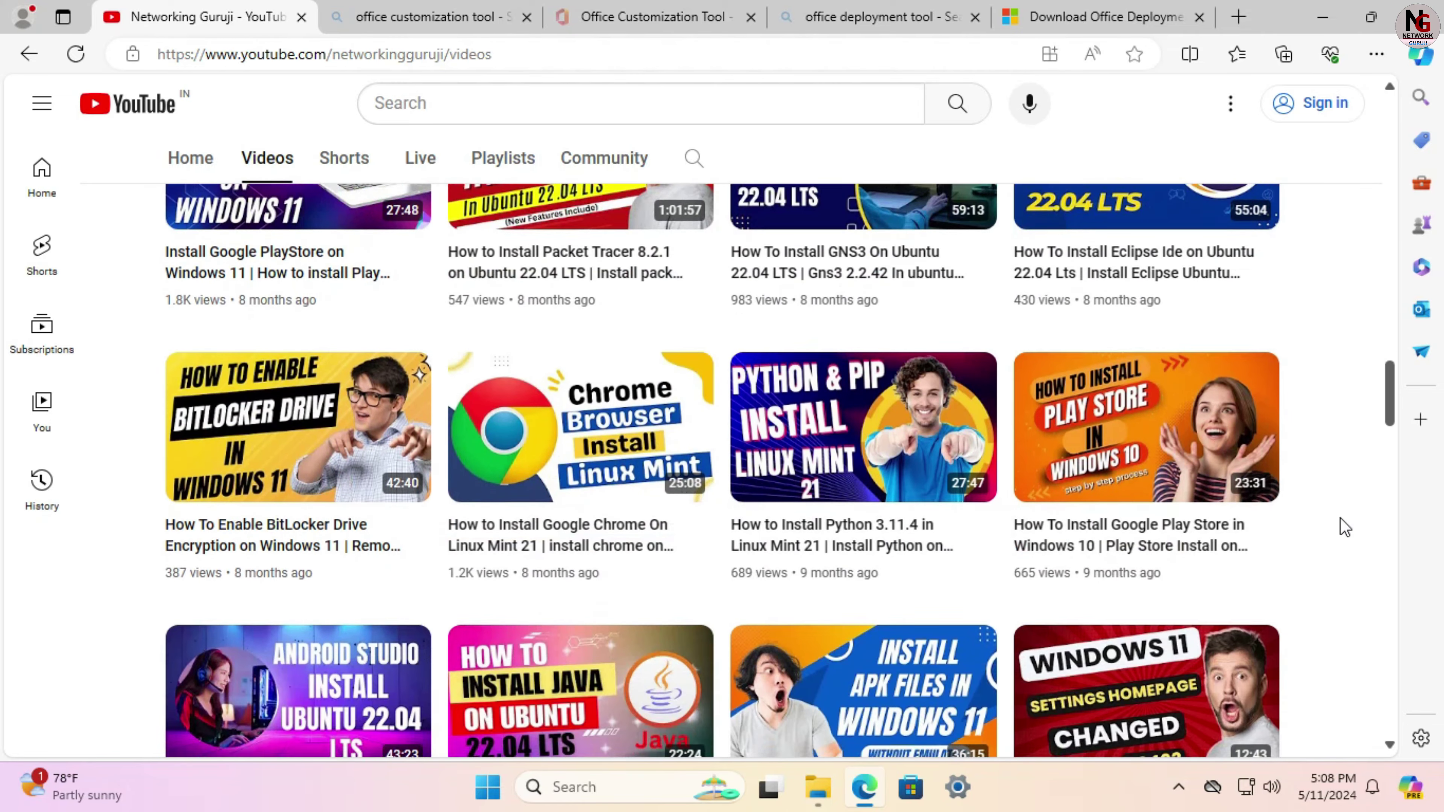
{"action": "scroll", "coordinate": [1340, 518], "scroll_direction": "down", "scroll_amount": 10}
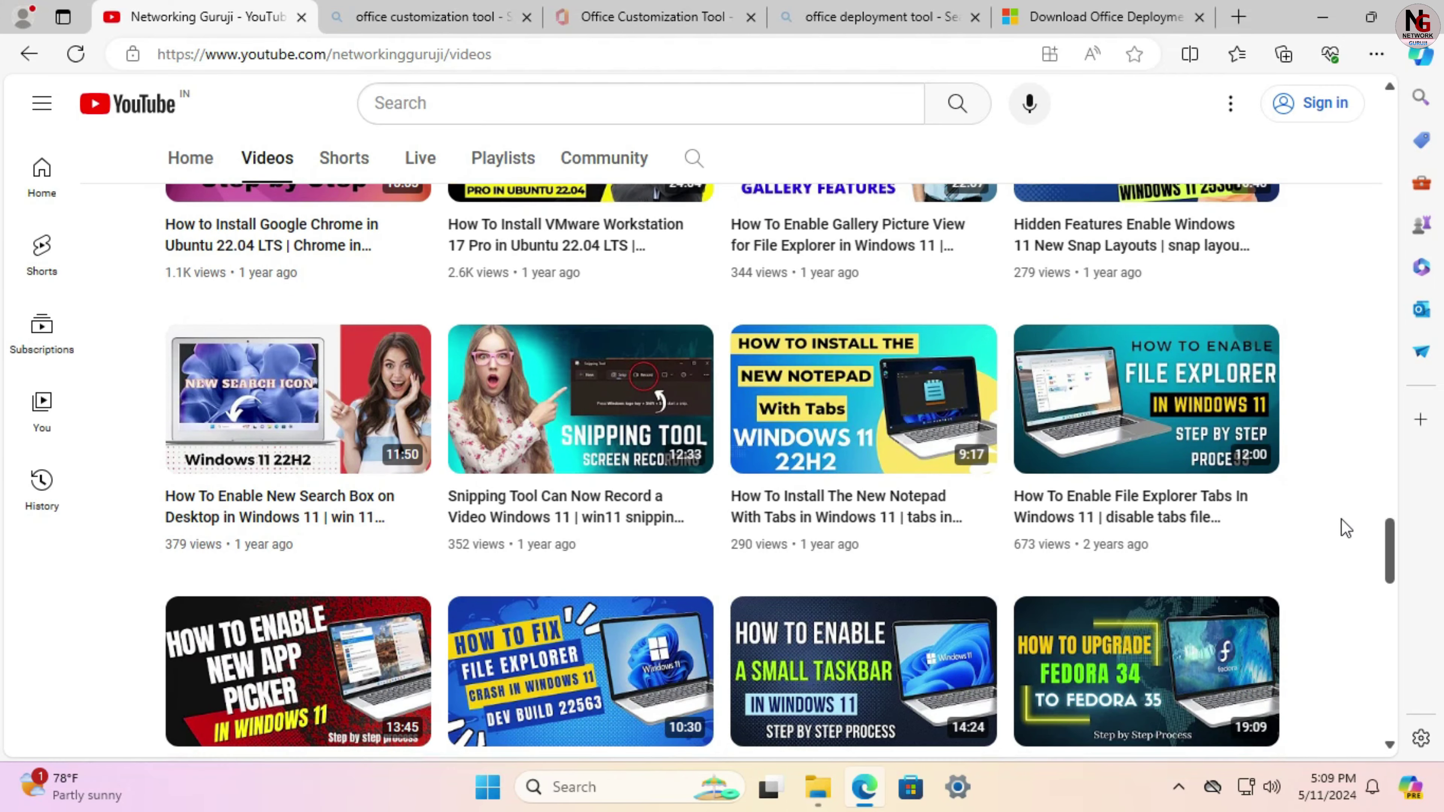
{"action": "scroll", "coordinate": [1347, 528], "scroll_direction": "down", "scroll_amount": 5}
{"action": "scroll", "coordinate": [1347, 528], "scroll_direction": "up", "scroll_amount": 20}
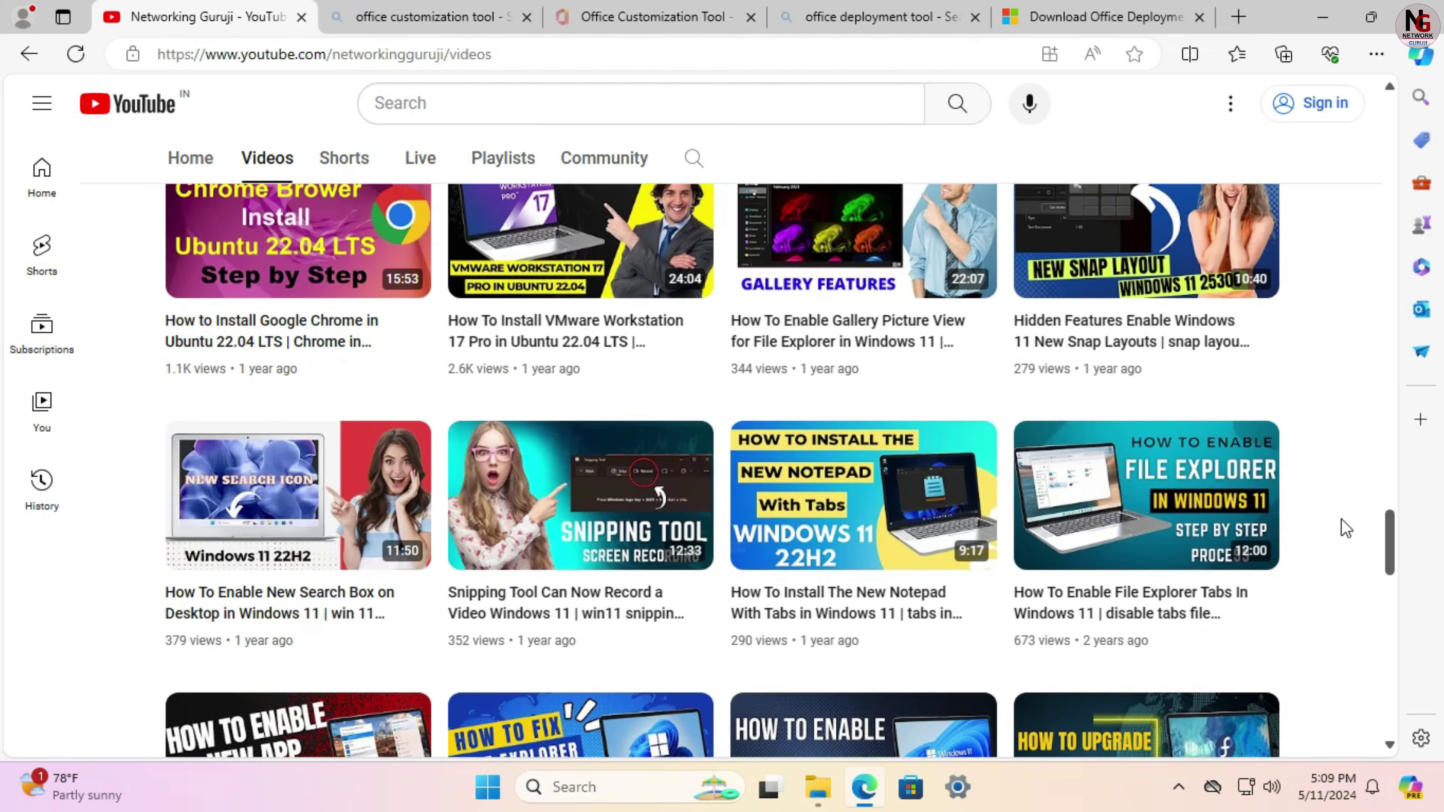
{"action": "scroll", "coordinate": [1352, 529], "scroll_direction": "up", "scroll_amount": 12}
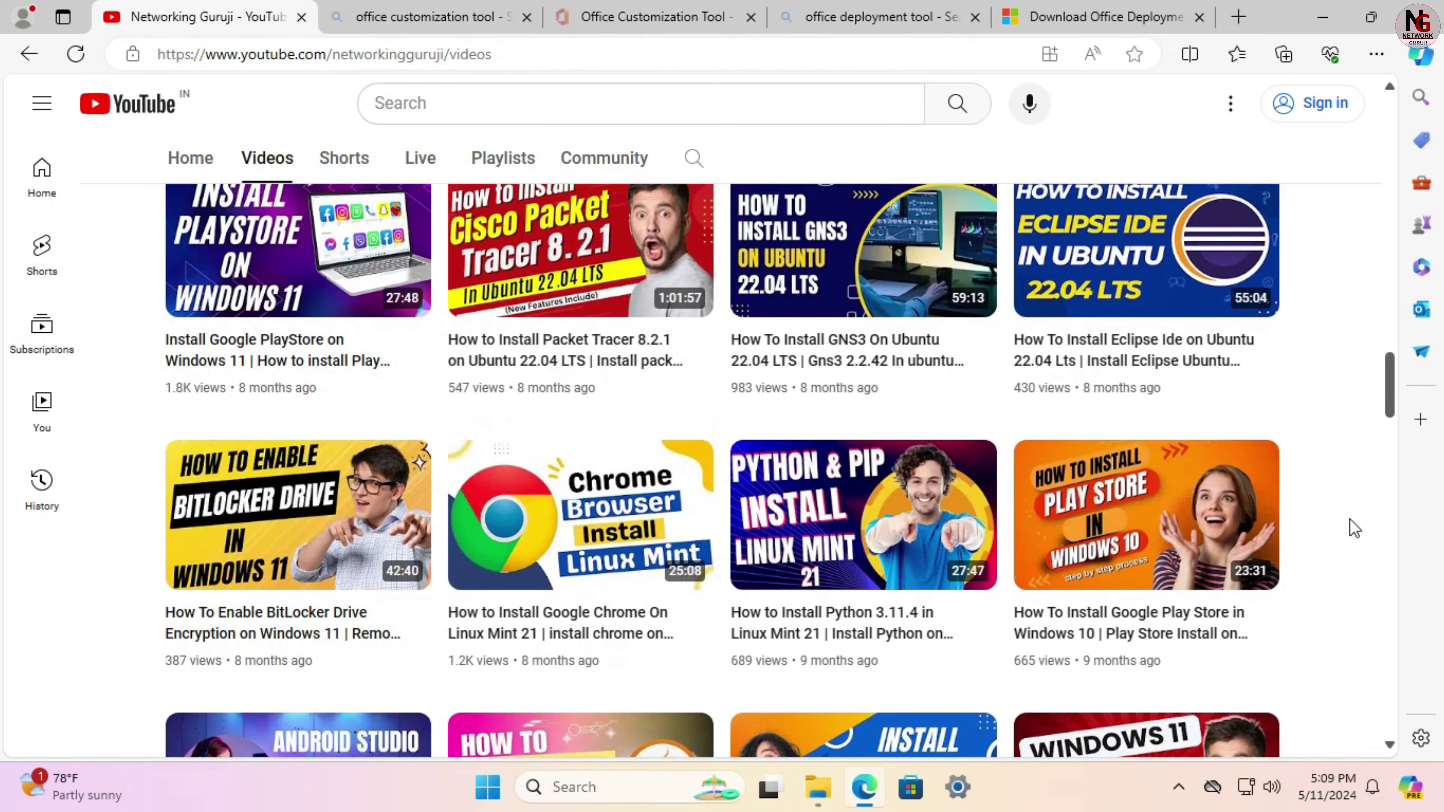
{"action": "scroll", "coordinate": [1355, 528], "scroll_direction": "up", "scroll_amount": 15}
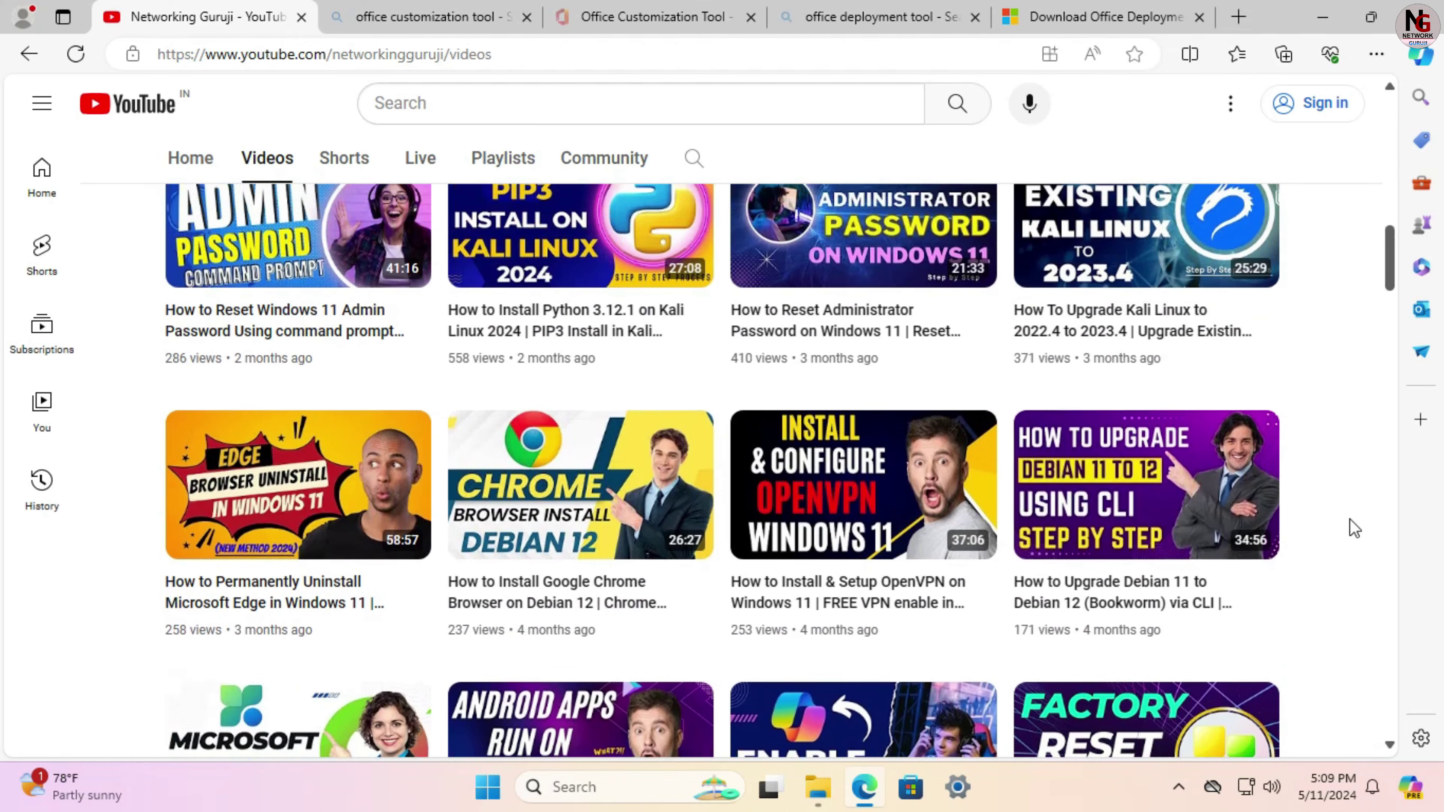
{"action": "scroll", "coordinate": [1356, 528], "scroll_direction": "up", "scroll_amount": 5}
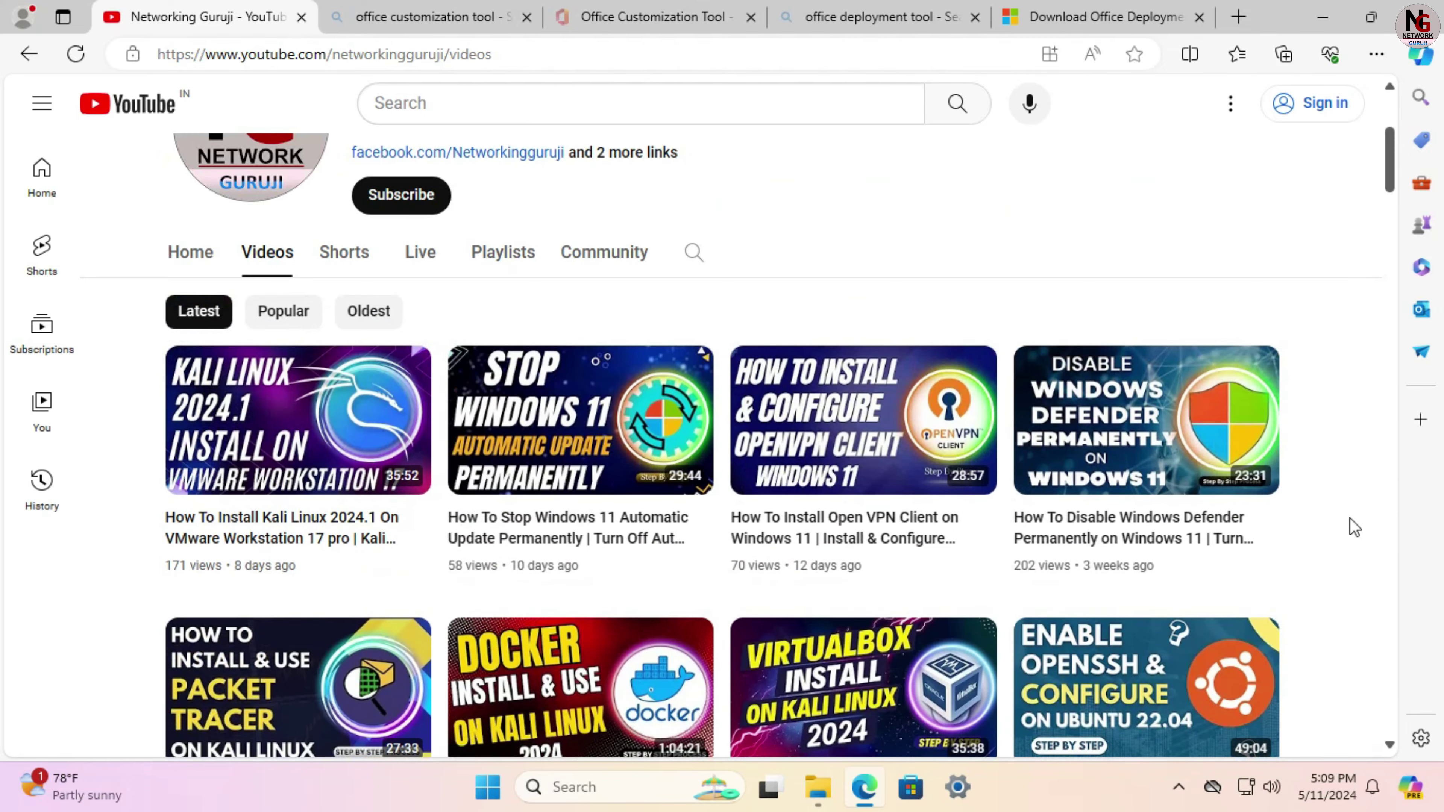
- Open the Networking Guruji channel's playlists and look through them
{"action": "left_click", "coordinate": [503, 253]}
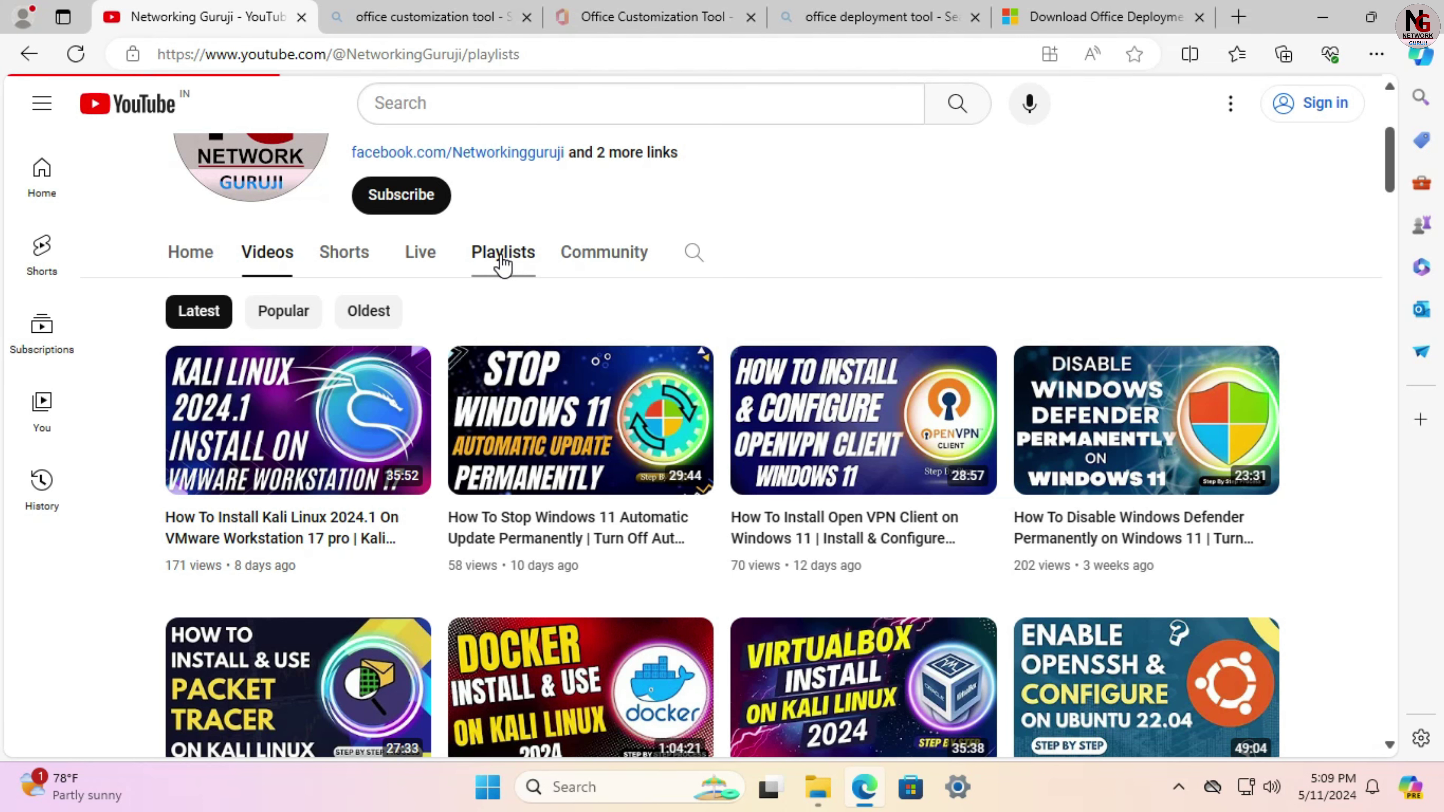
{"action": "scroll", "coordinate": [1137, 489], "scroll_direction": "down", "scroll_amount": 2}
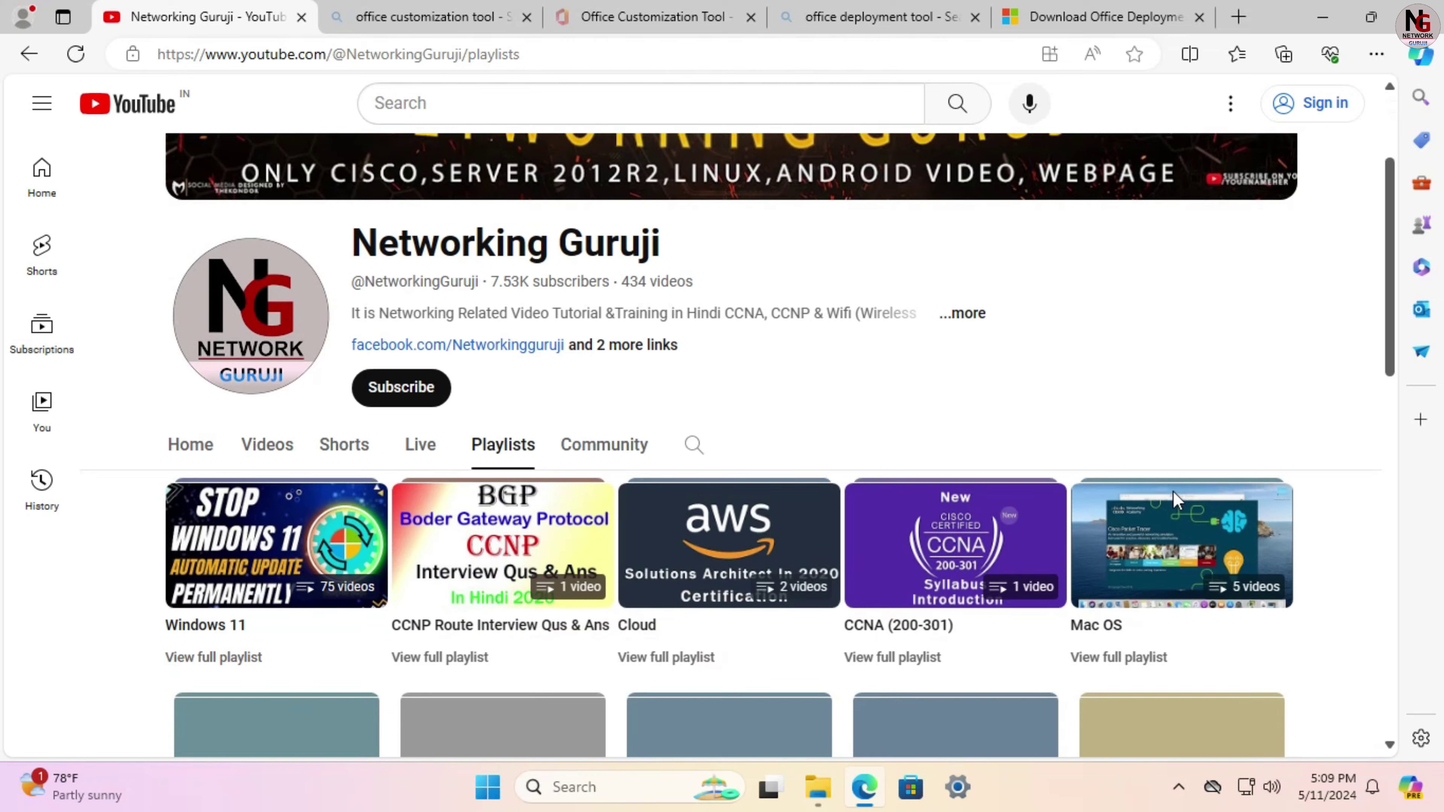
- Examine the channel's created playlists down to the operating system and networking topics, and return to the channel header
{"action": "scroll", "coordinate": [1176, 500], "scroll_direction": "down", "scroll_amount": 2}
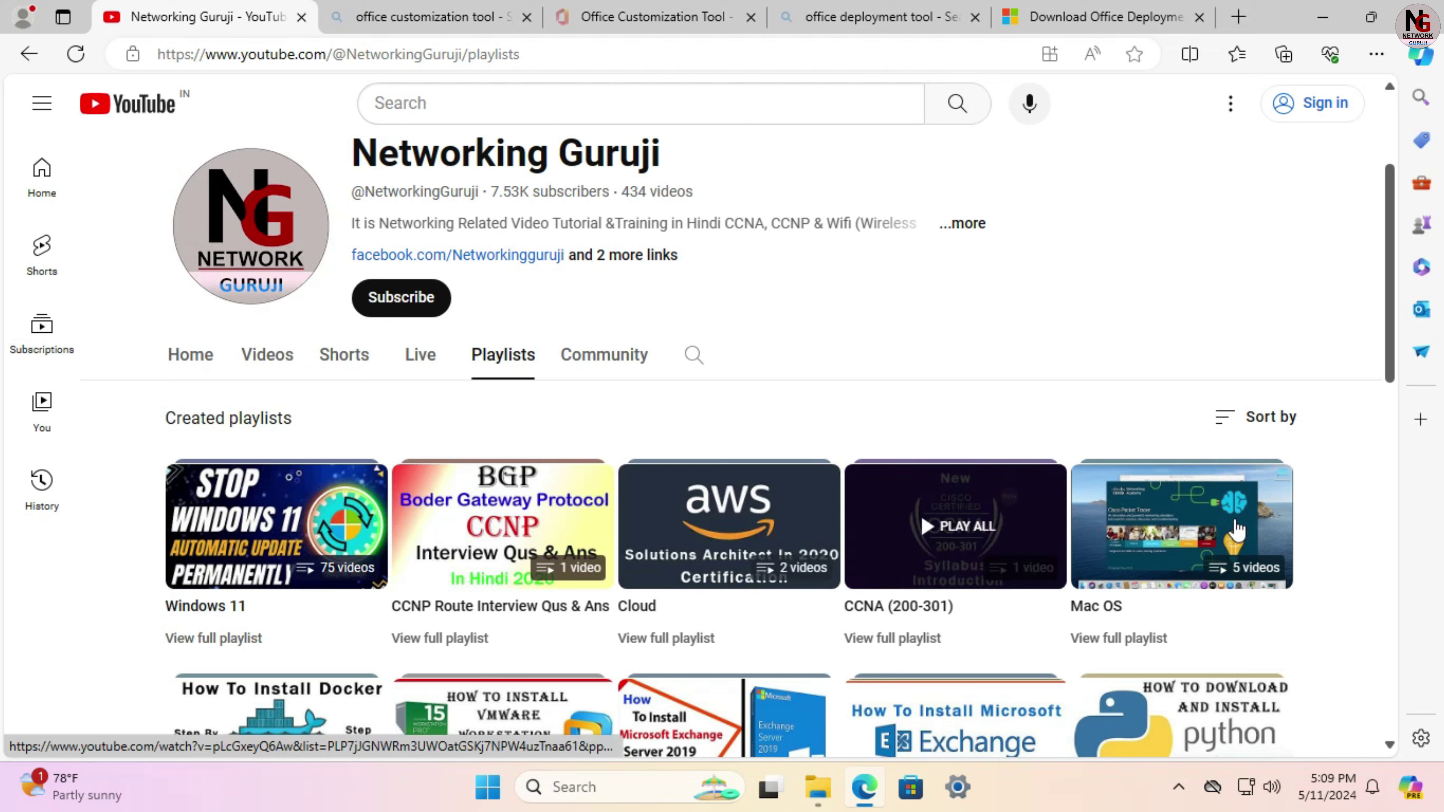
{"action": "scroll", "coordinate": [1369, 511], "scroll_direction": "down", "scroll_amount": 3}
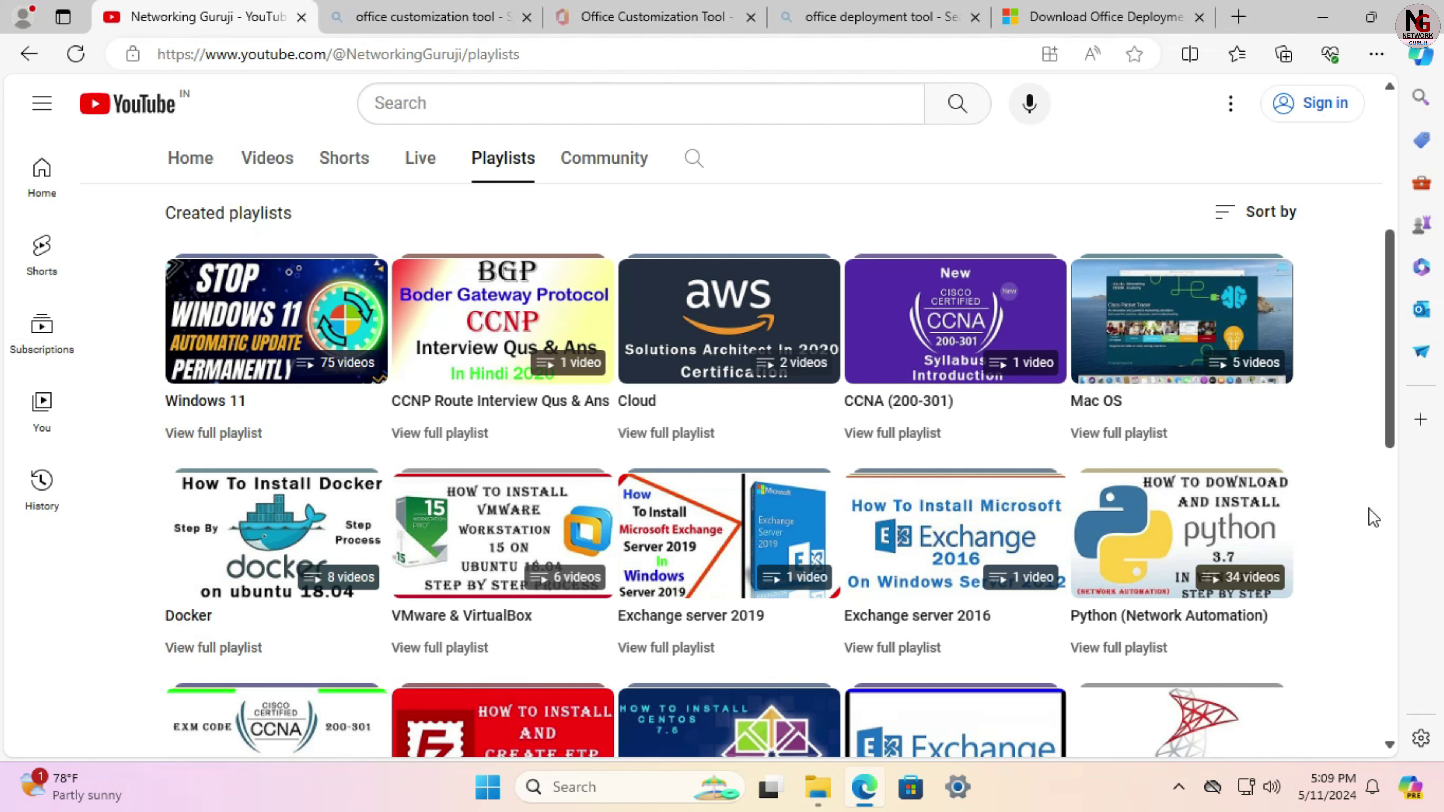
{"action": "scroll", "coordinate": [1373, 517], "scroll_direction": "down", "scroll_amount": 1}
{"action": "scroll", "coordinate": [1370, 517], "scroll_direction": "down", "scroll_amount": 4}
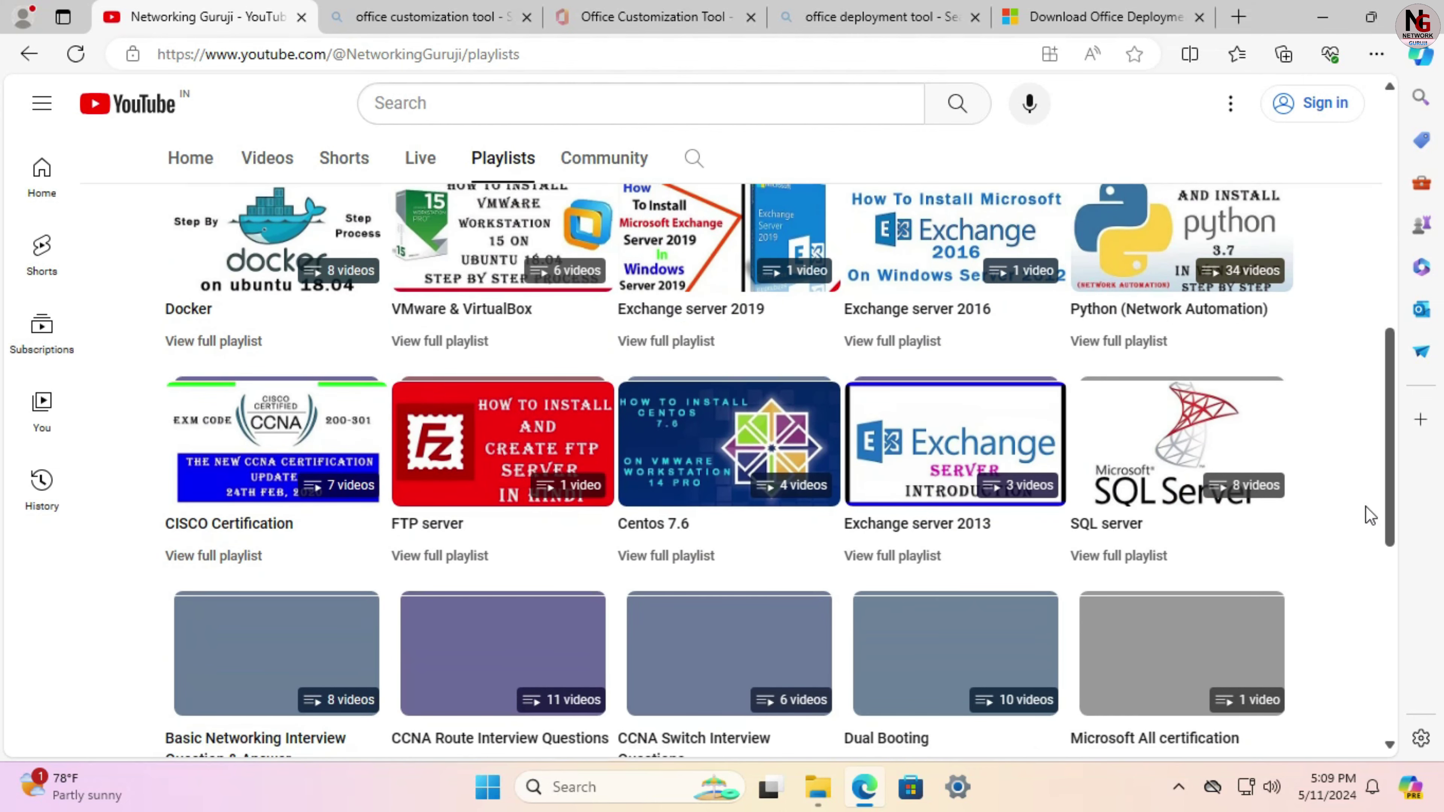
{"action": "scroll", "coordinate": [1370, 516], "scroll_direction": "down", "scroll_amount": 1}
{"action": "scroll", "coordinate": [1370, 515], "scroll_direction": "down", "scroll_amount": 4}
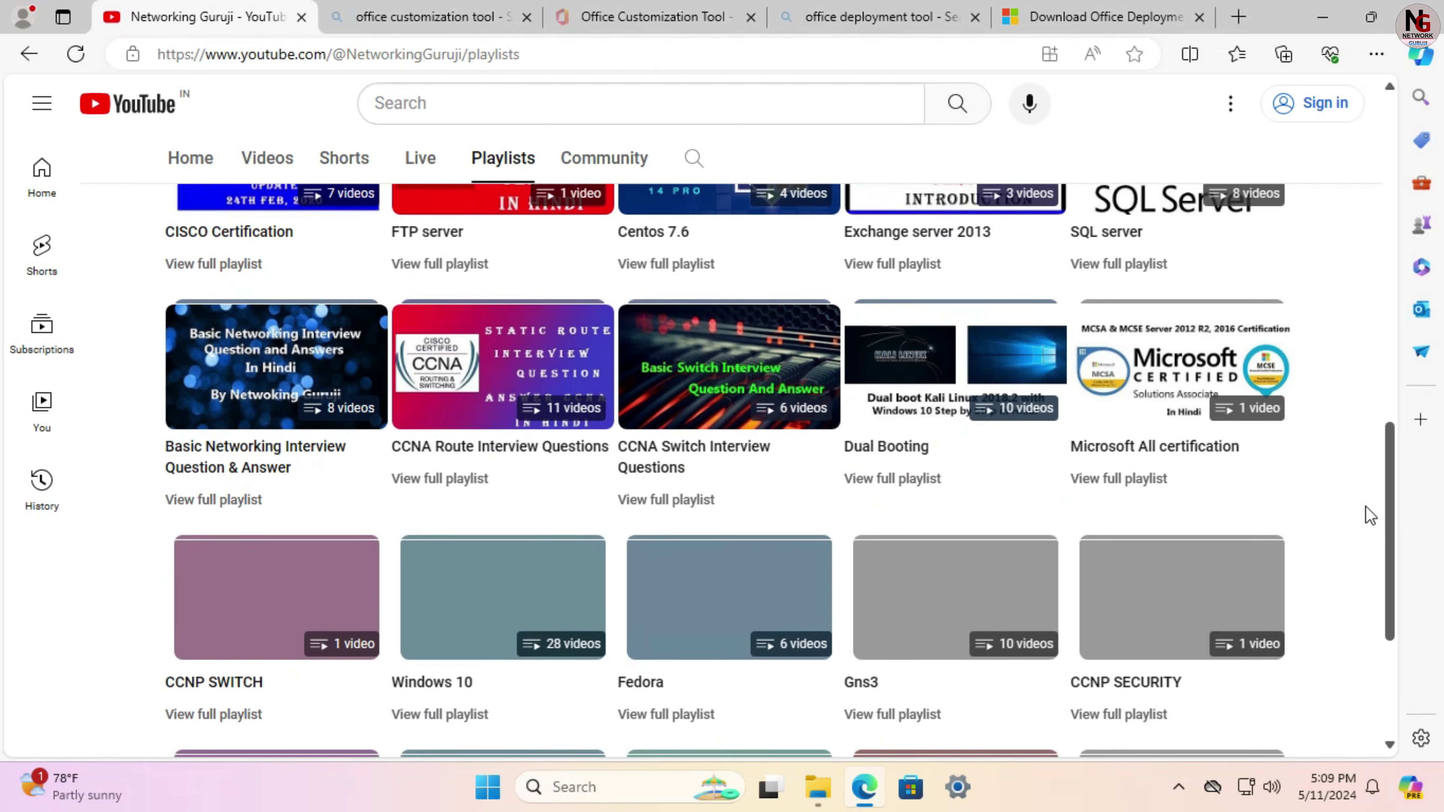
{"action": "scroll", "coordinate": [1367, 512], "scroll_direction": "down", "scroll_amount": 3}
{"action": "scroll", "coordinate": [1367, 512], "scroll_direction": "down", "scroll_amount": 2}
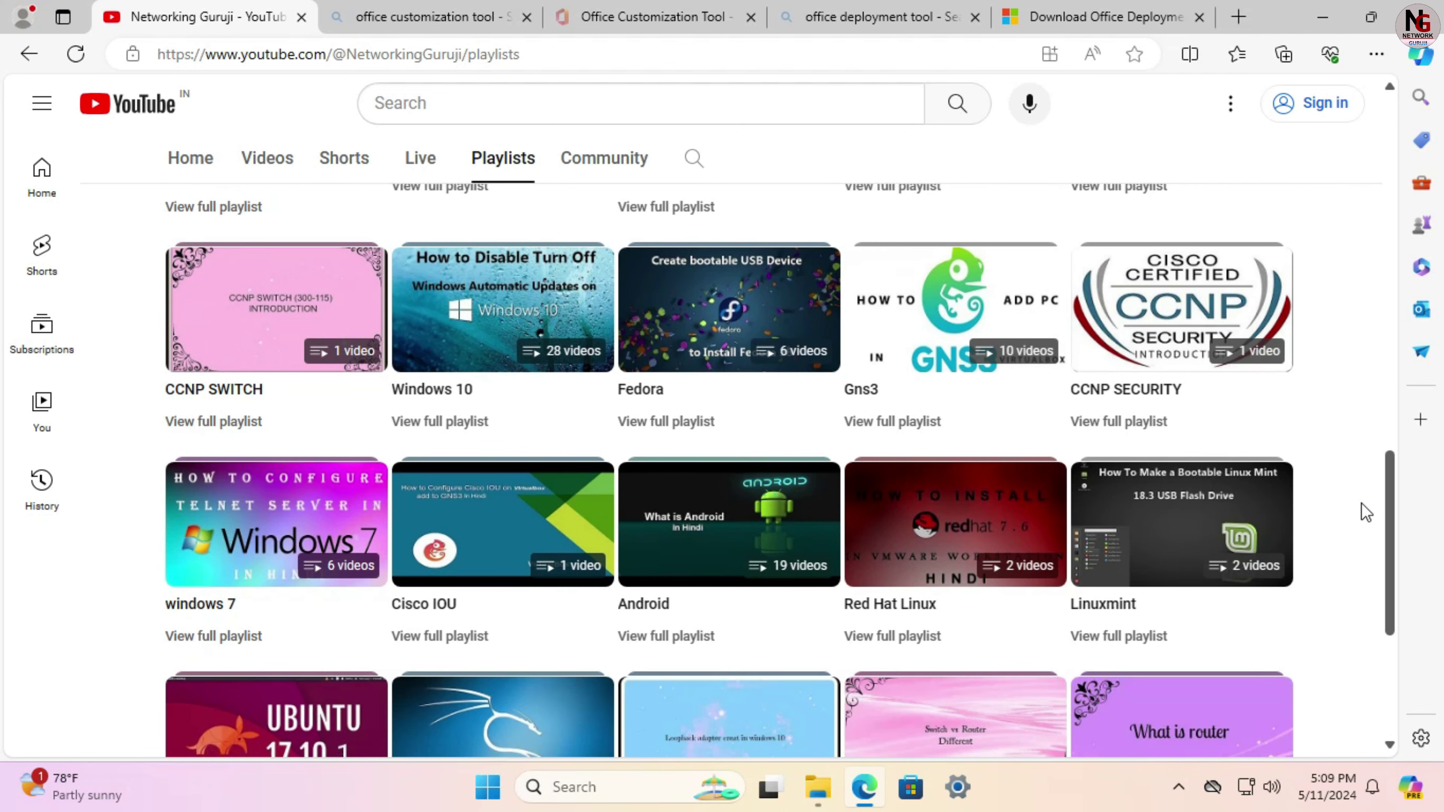
{"action": "scroll", "coordinate": [1367, 511], "scroll_direction": "down", "scroll_amount": 2}
{"action": "scroll", "coordinate": [1367, 512], "scroll_direction": "up", "scroll_amount": 12}
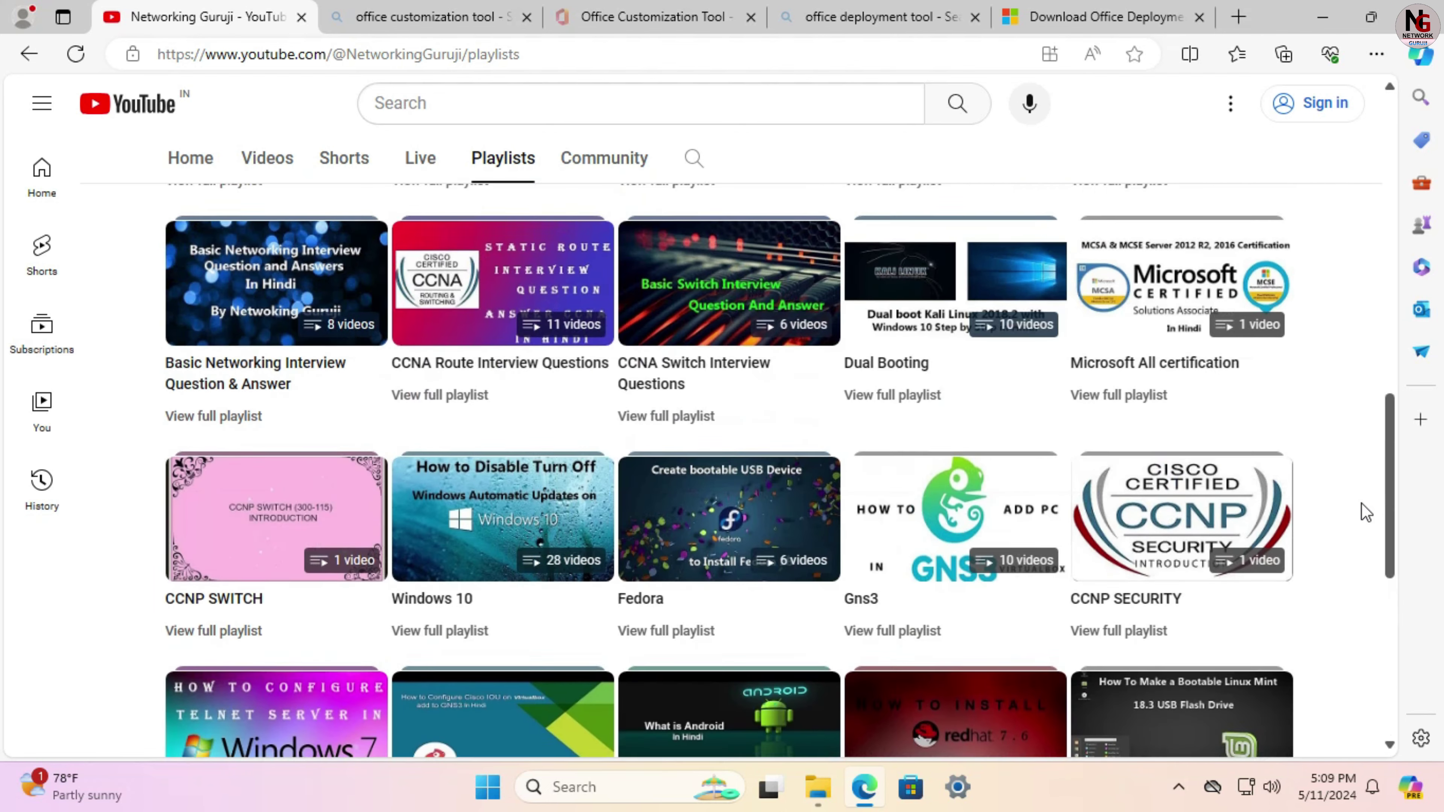
{"action": "scroll", "coordinate": [1367, 512], "scroll_direction": "up", "scroll_amount": 3}
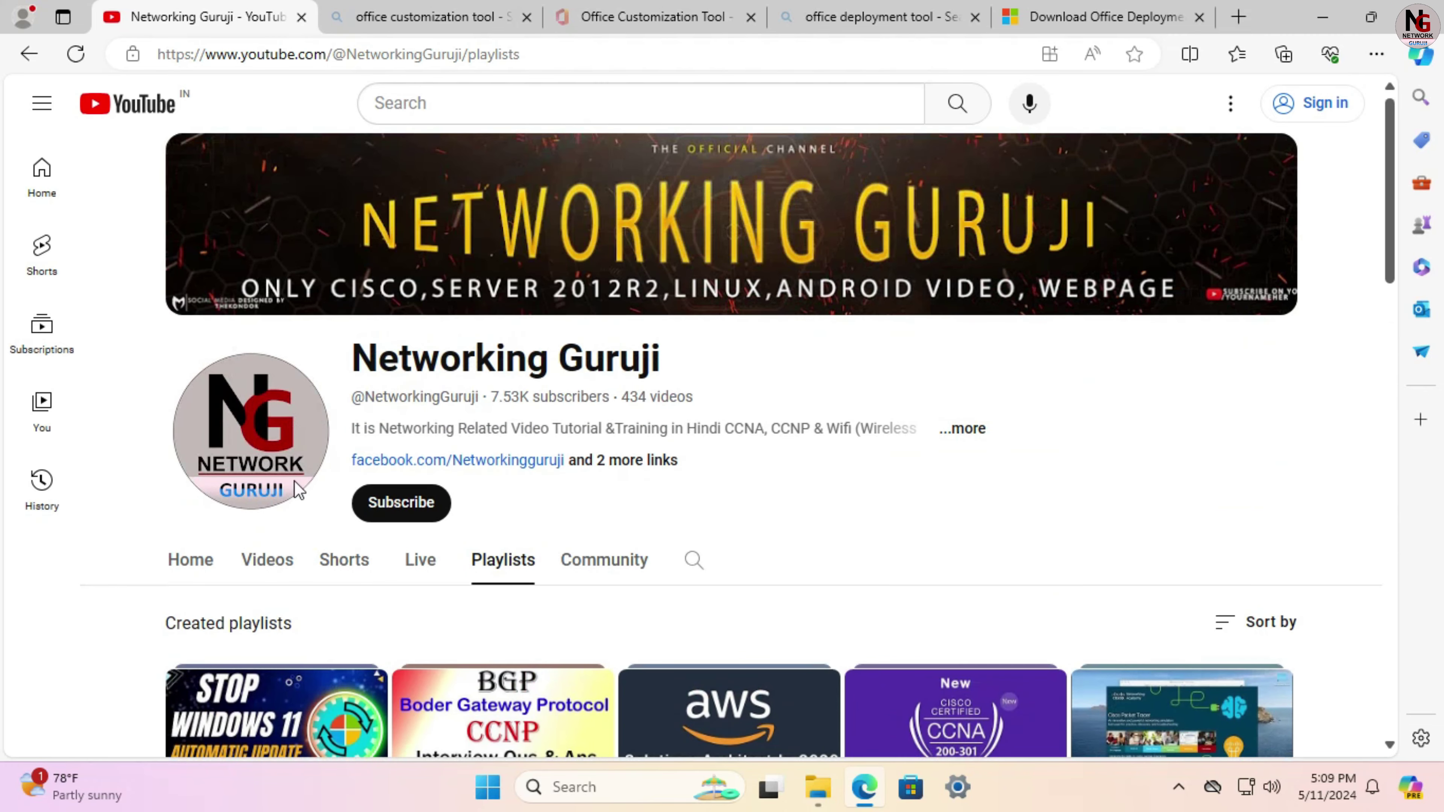
- Show the channel's list of videos again, and minimize the browser window to reveal the desktop
{"action": "left_click", "coordinate": [272, 564]}
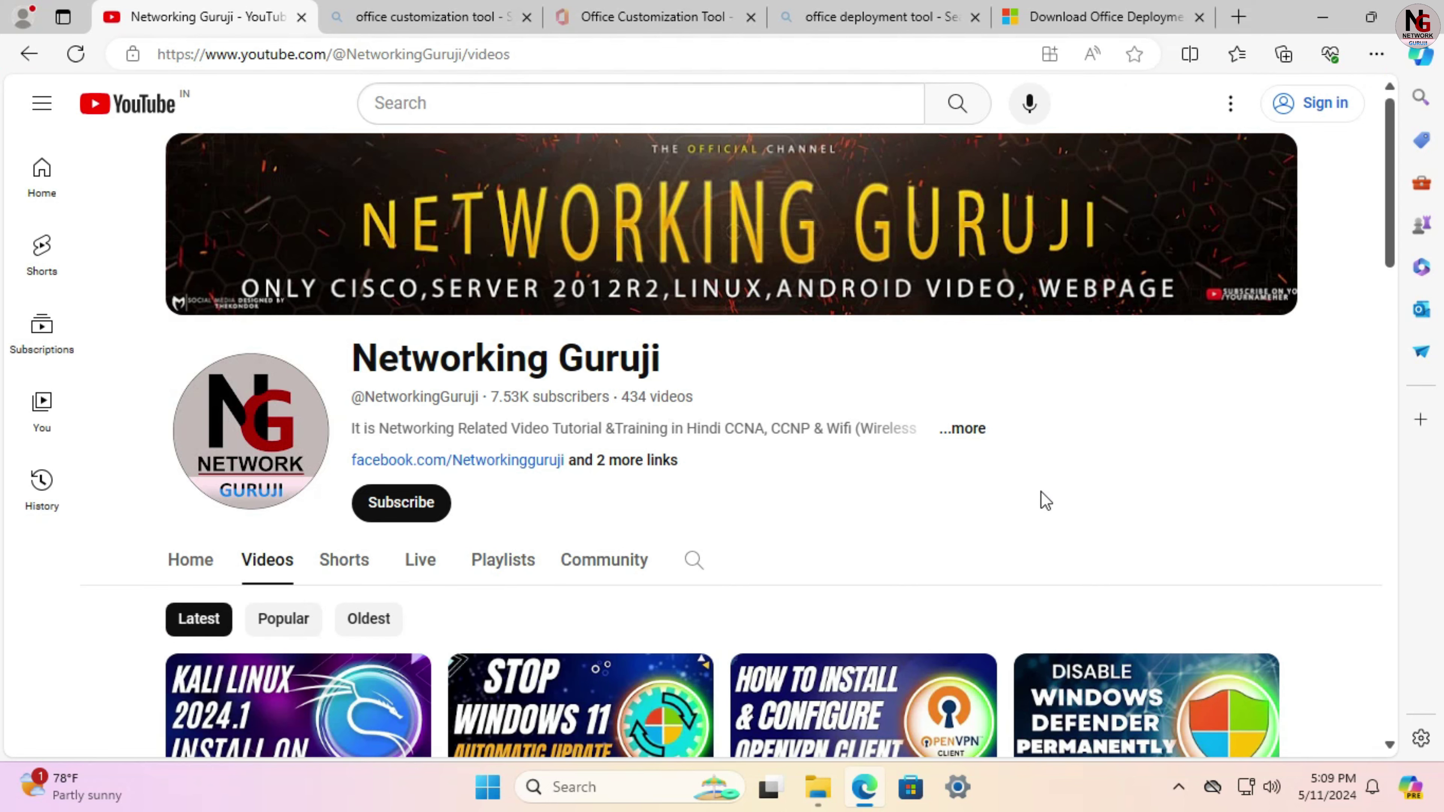
{"action": "left_click", "coordinate": [1323, 17]}
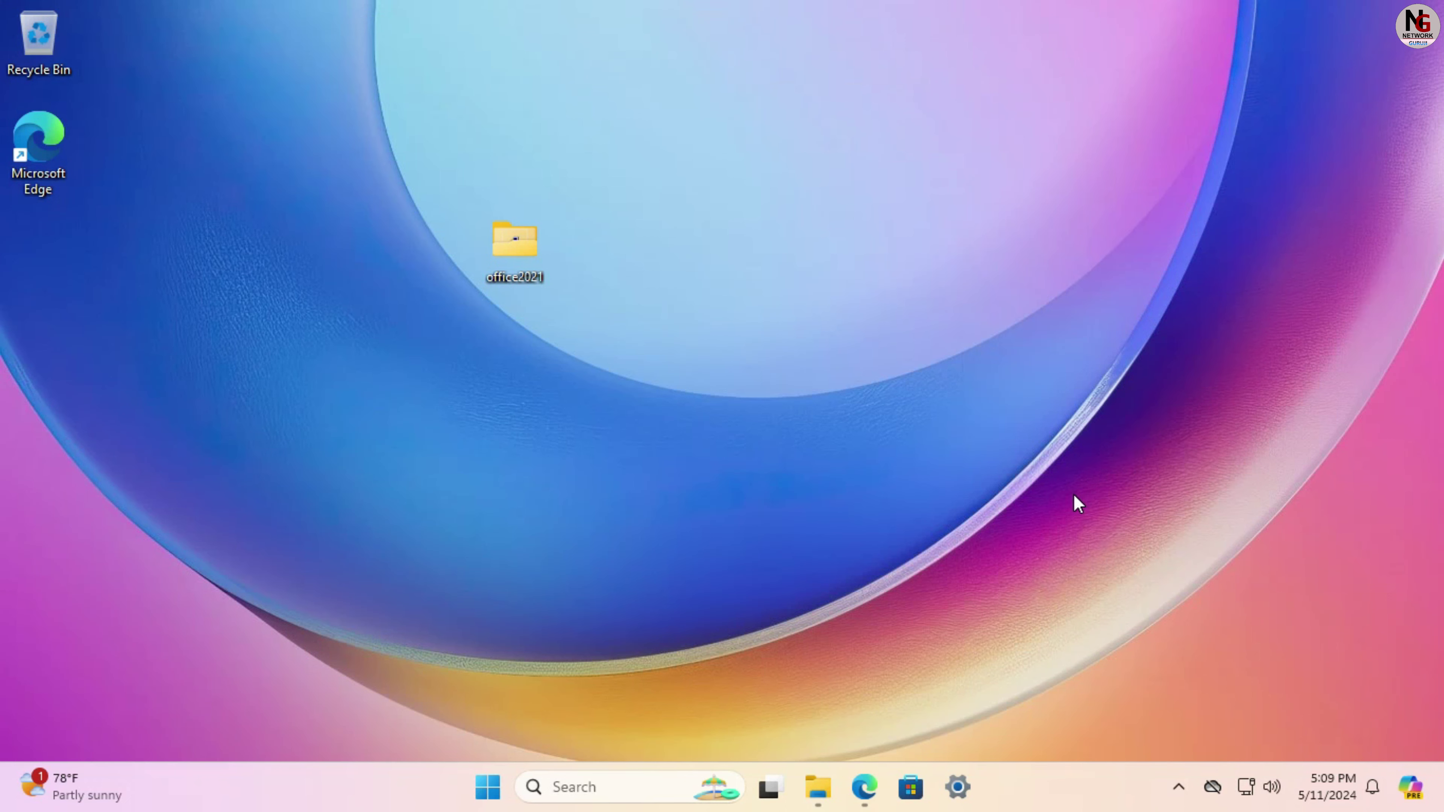